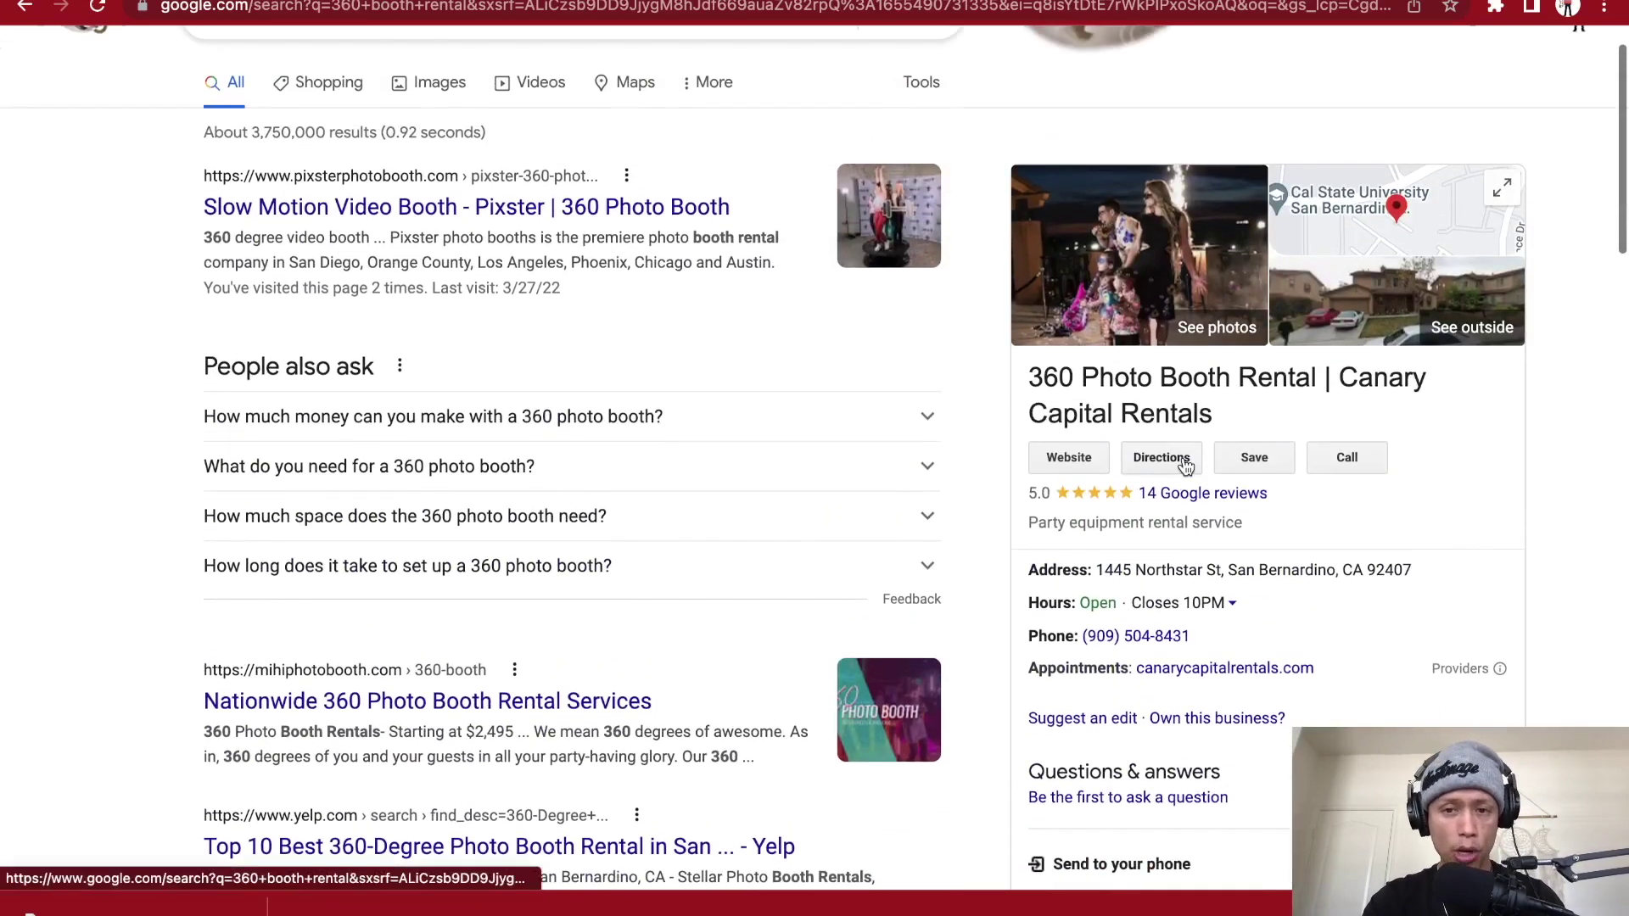
- Scroll the Google results for '360 booth rental' to find the Canary Capital Rentals listing
scroll(1334, 498, "down", 1)
scroll(1335, 497, "up", 1)
scroll(1335, 497, "up", 1)
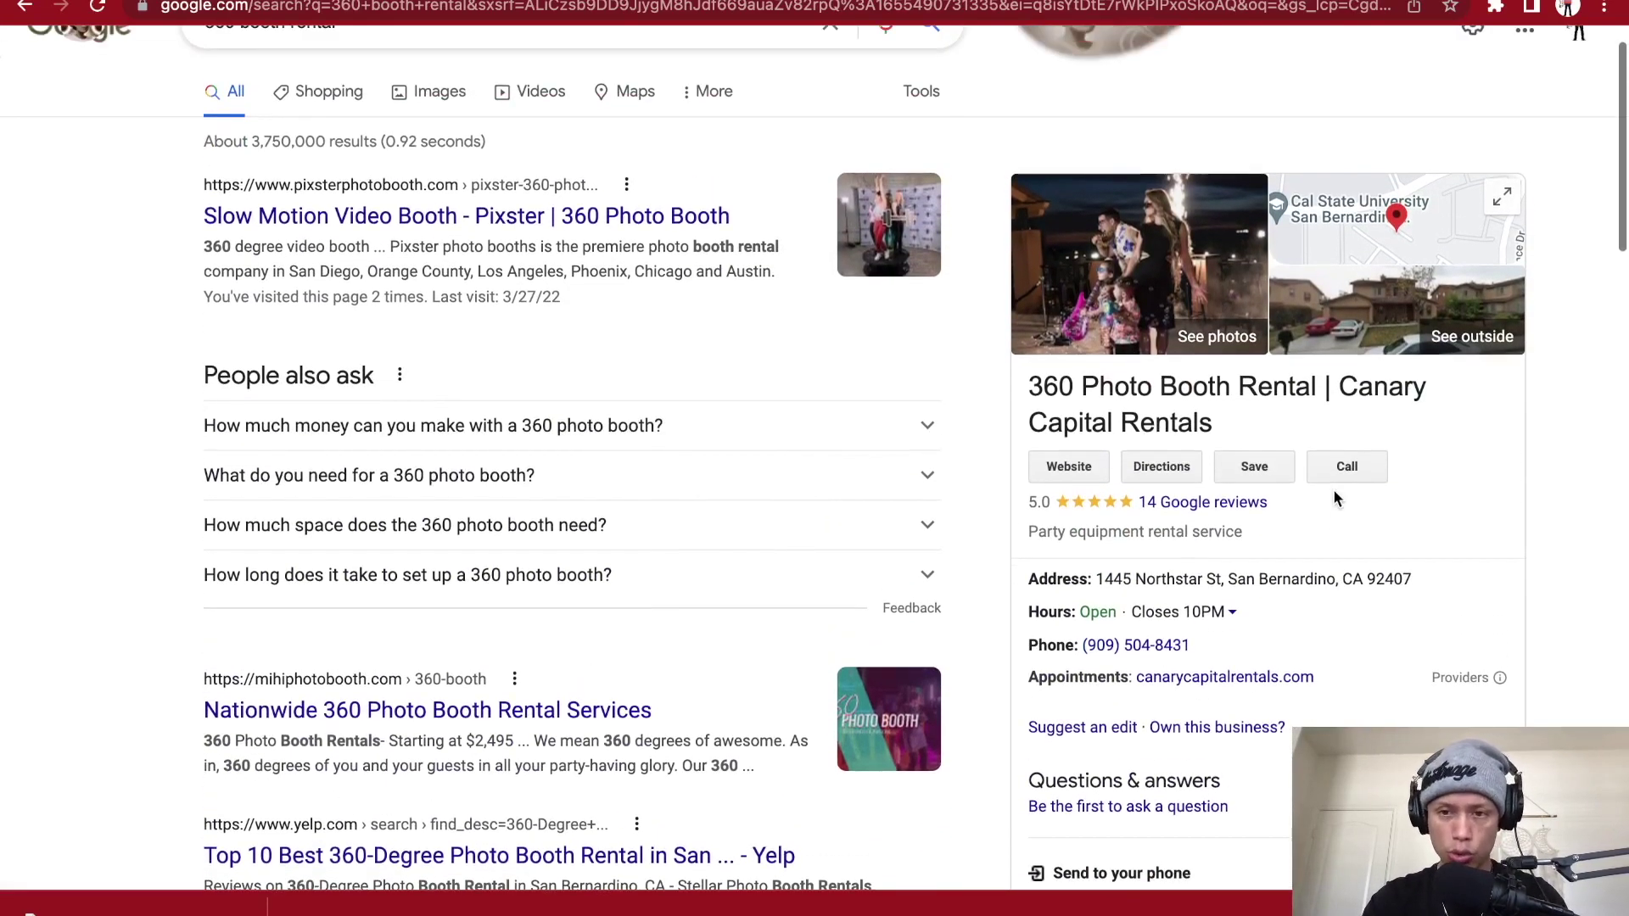
scroll(1335, 497, "down", 1)
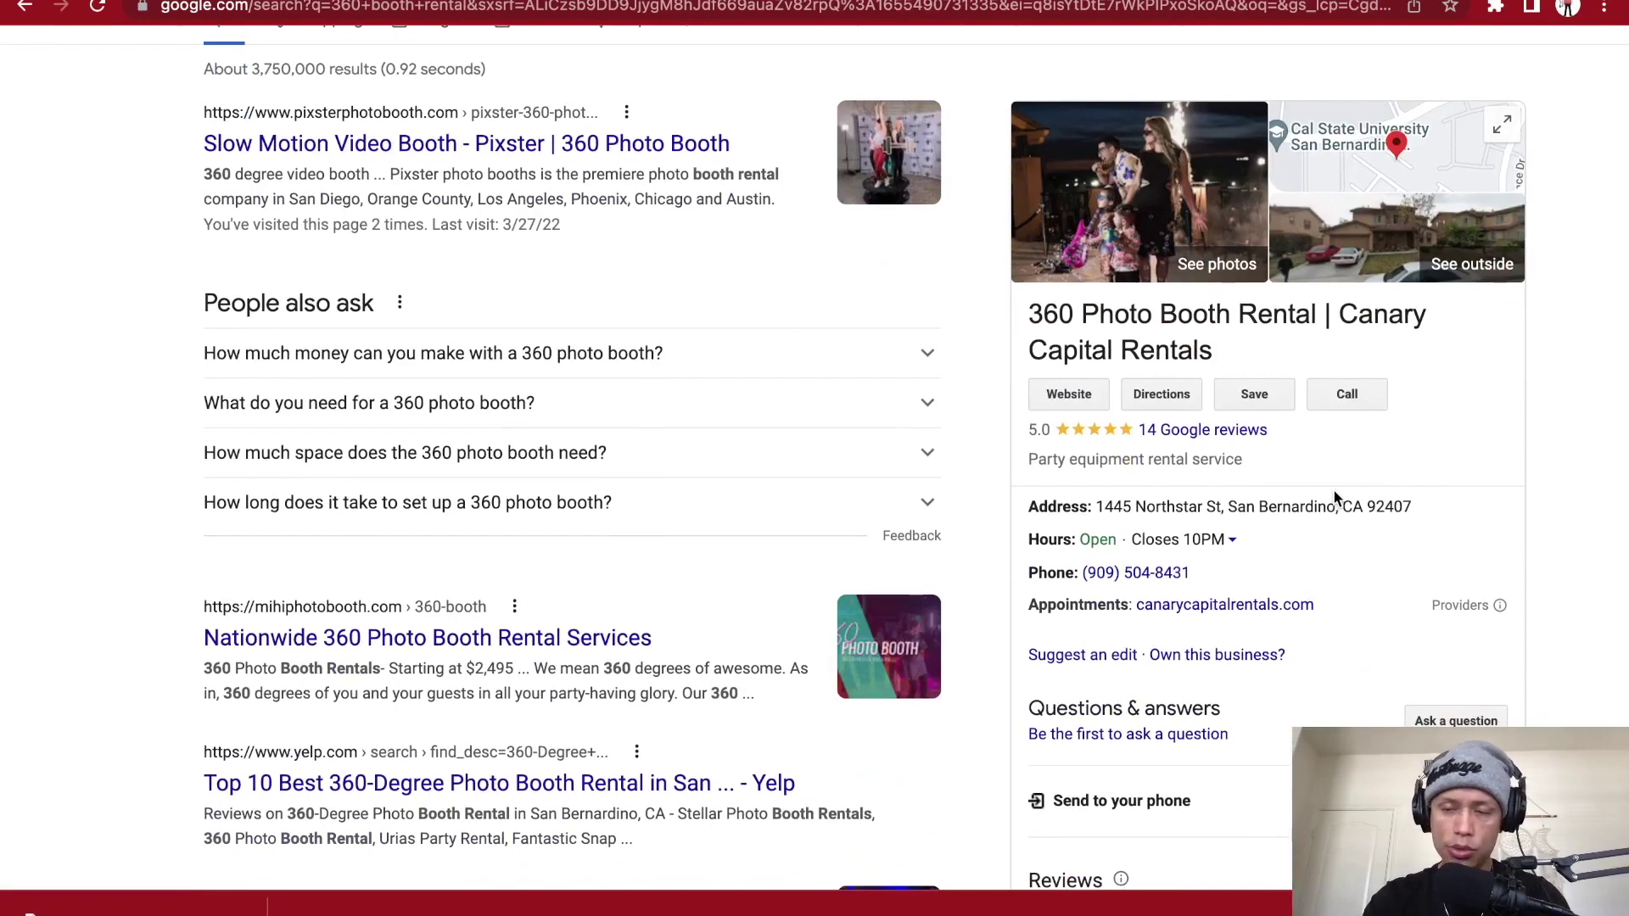
scroll(1334, 498, "down", 1)
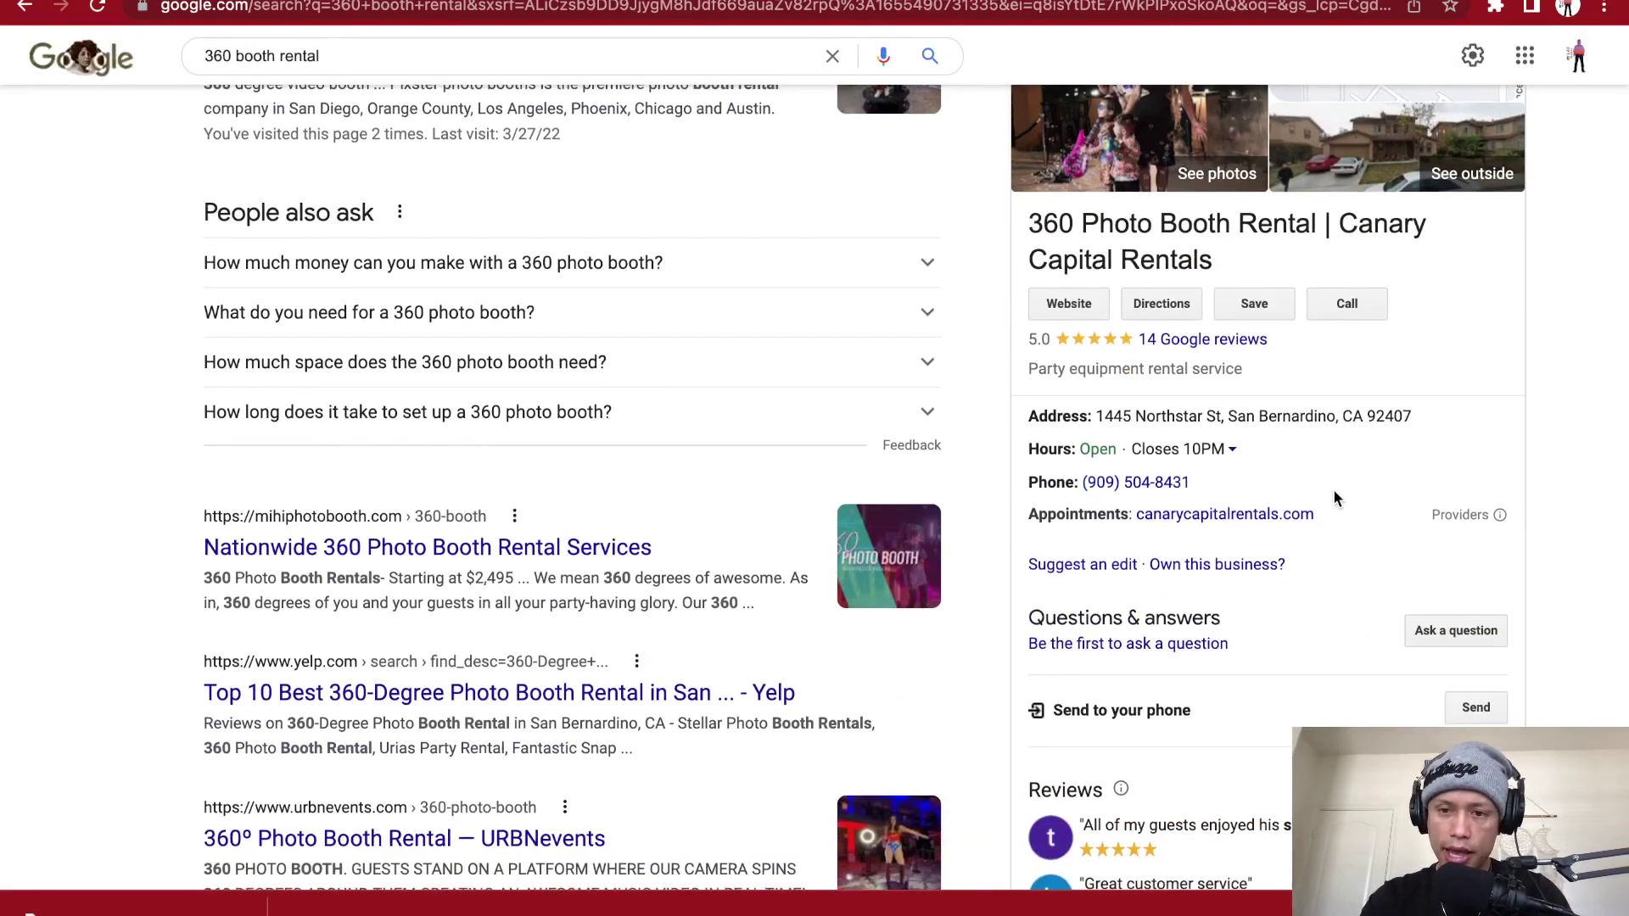
scroll(1335, 498, "down", 1)
scroll(1334, 498, "down", 1)
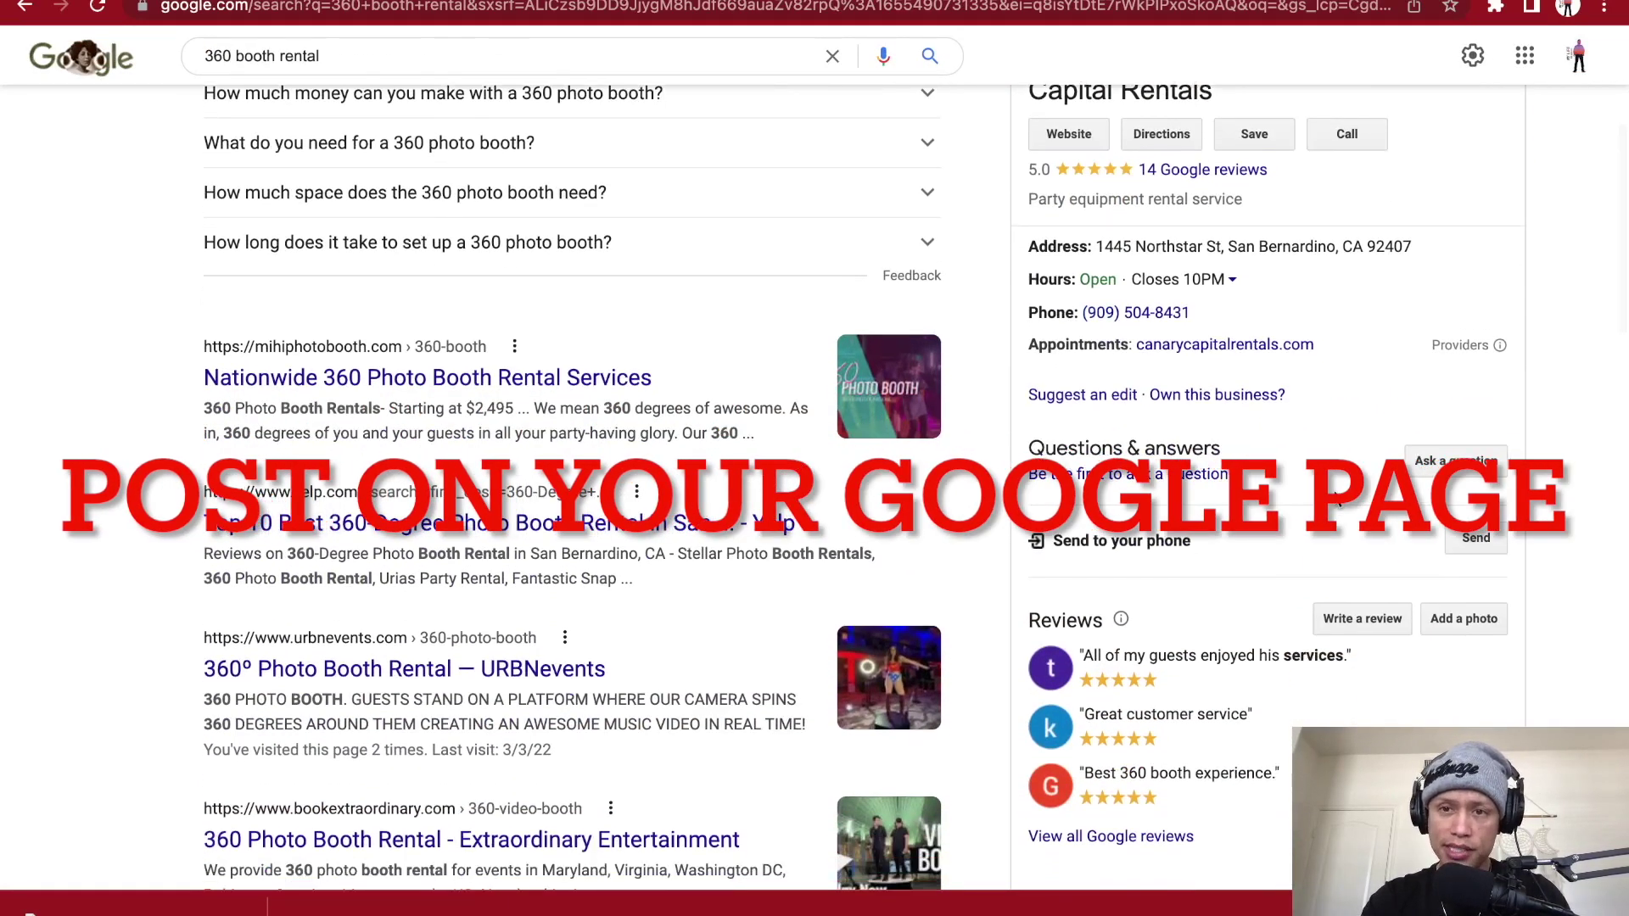
scroll(1336, 501, "up", 1)
- Open the 360photoboothrental.net website from the business listing
left_click(1057, 251)
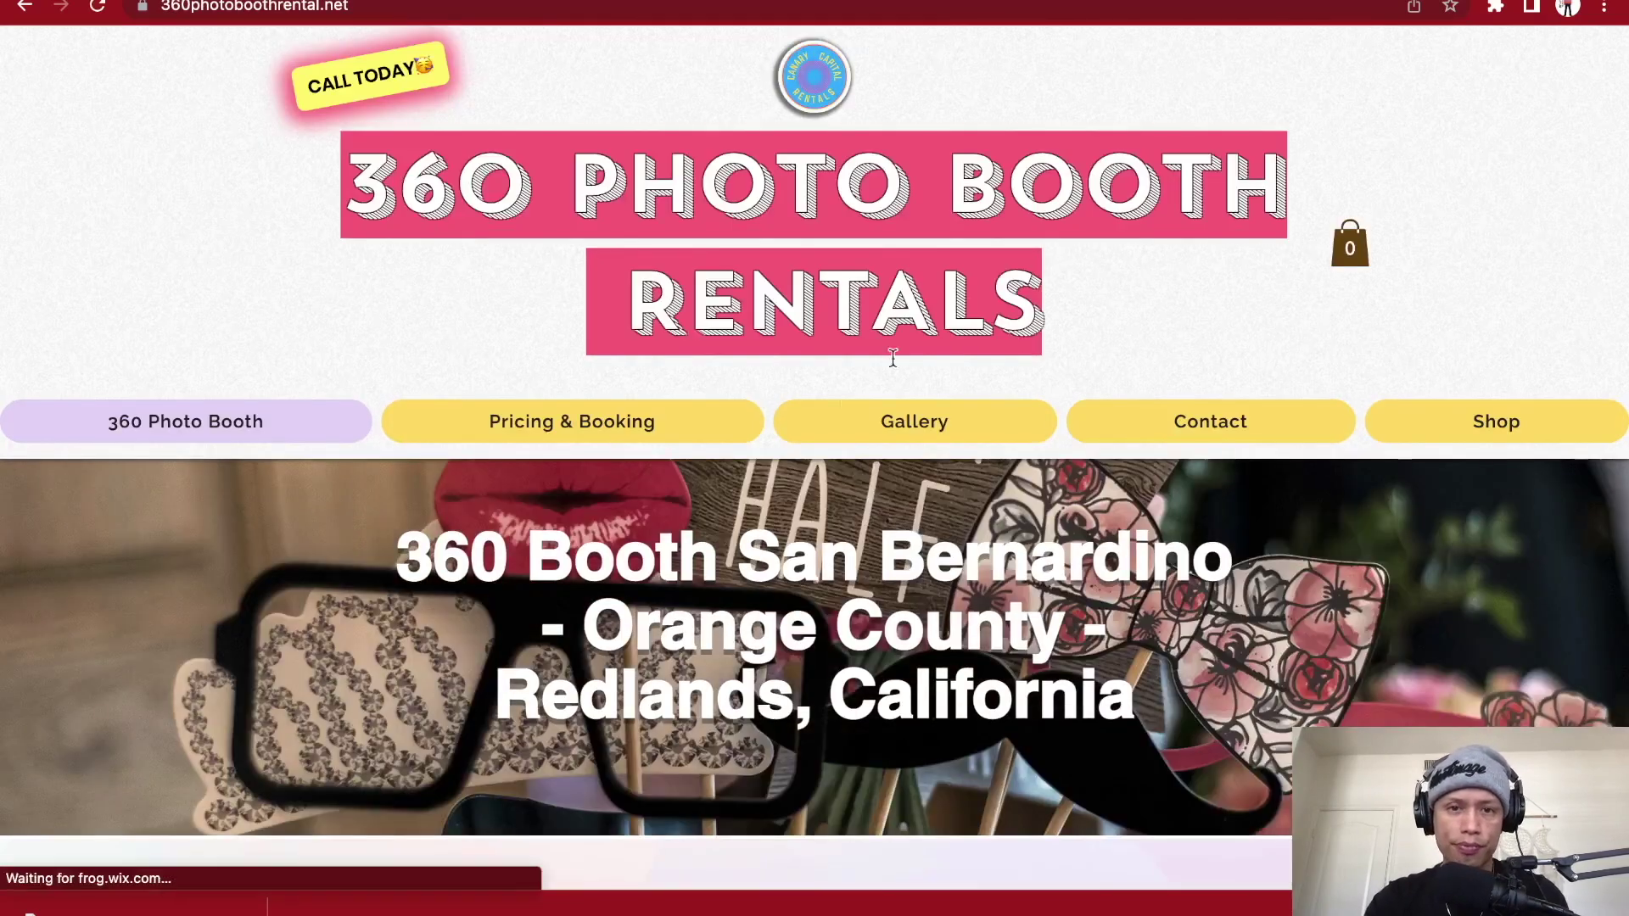
scroll(810, 431, "down", 1)
scroll(810, 431, "down", 2)
- Go to Pricing & Booking and review the 2-hour $599, 3-hour $799 and 4-hour $999 plans
left_click(650, 263)
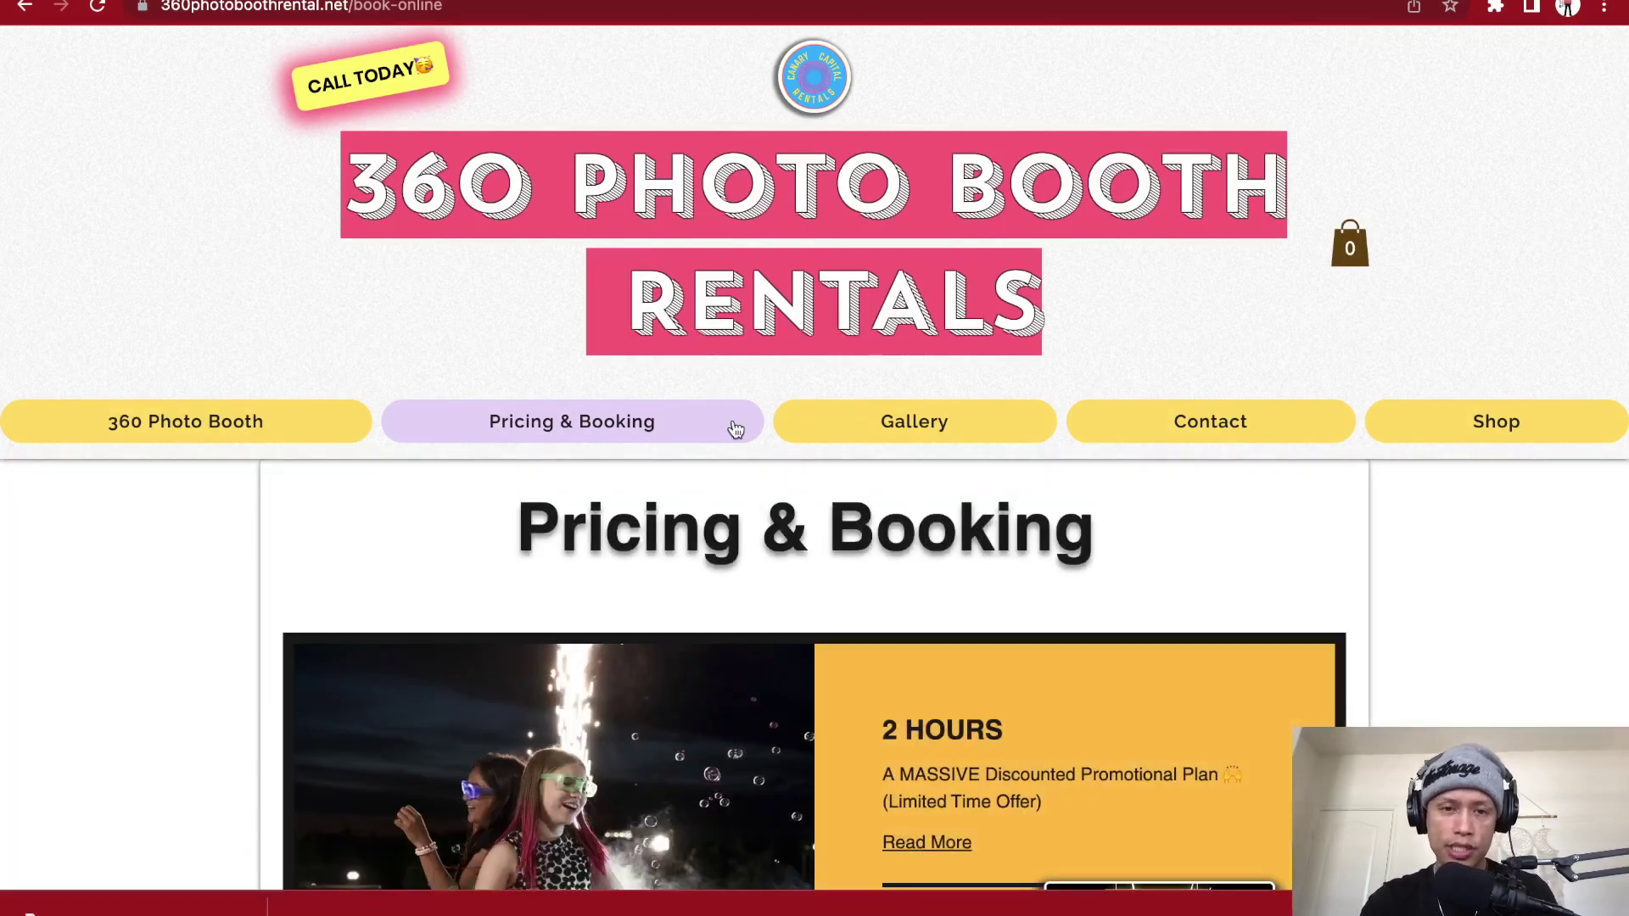
scroll(731, 424, "down", 3)
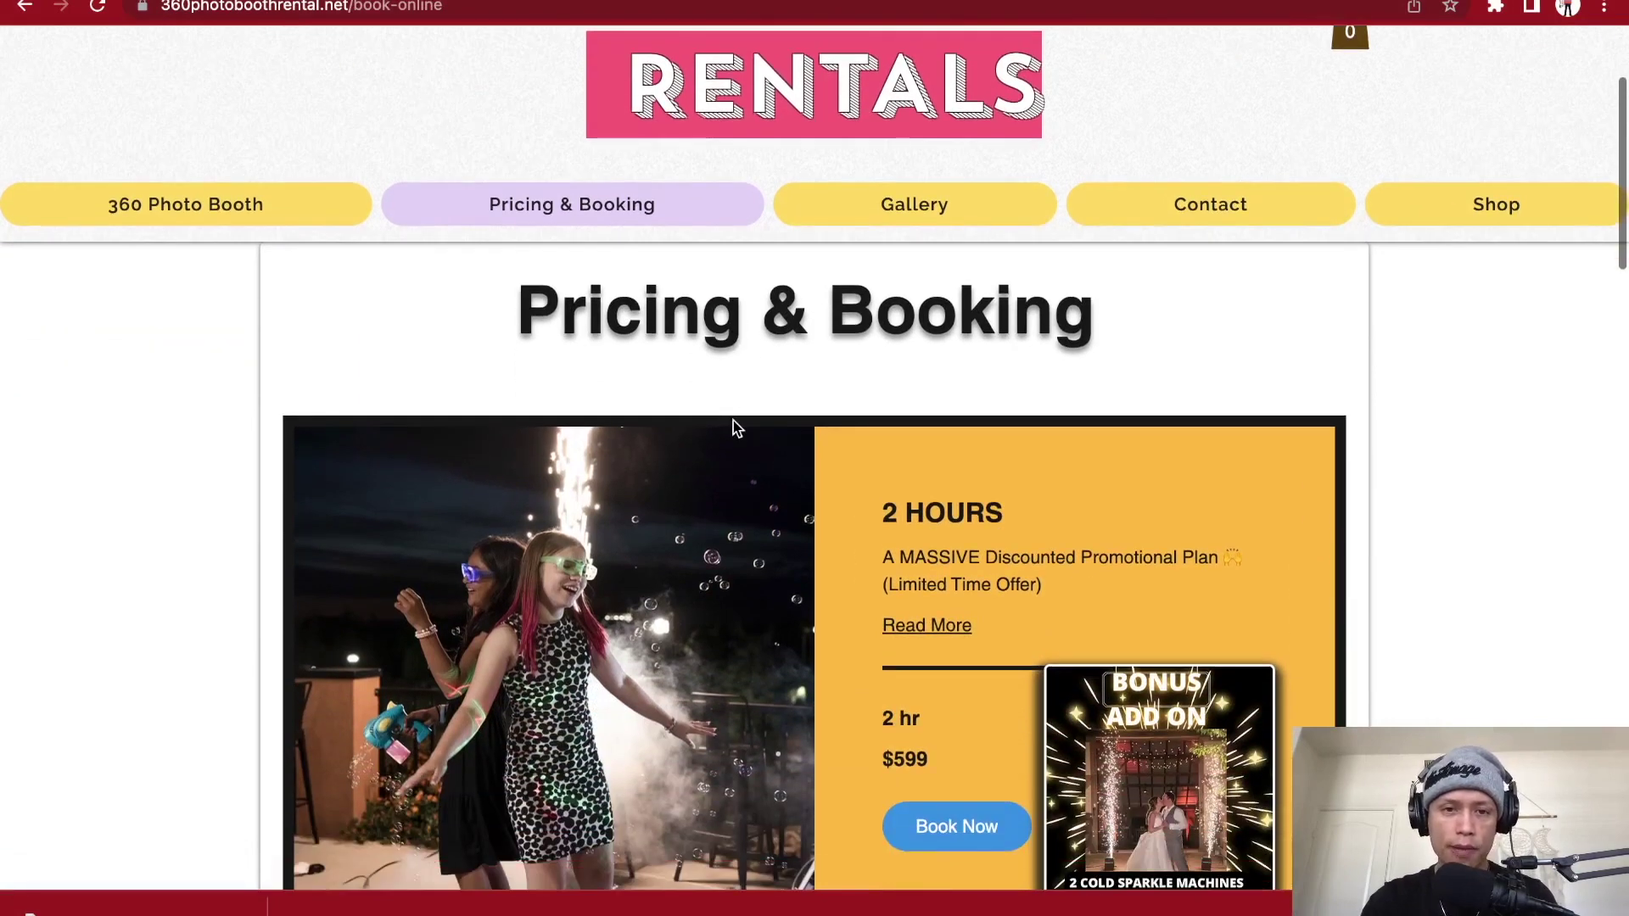
scroll(733, 424, "down", 3)
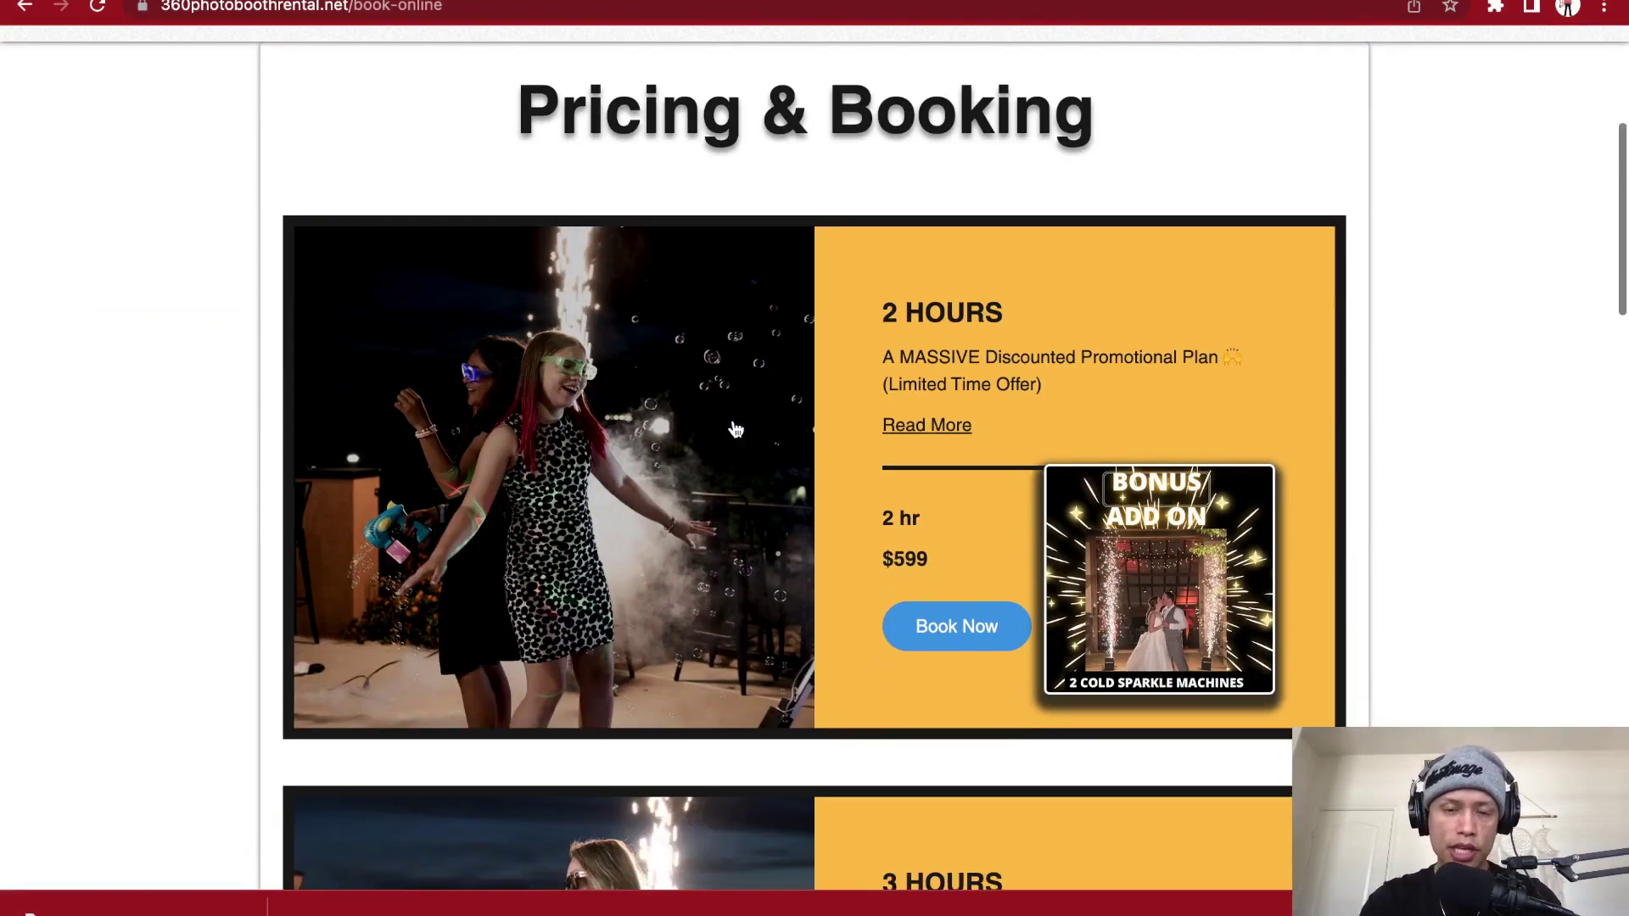
scroll(848, 373, "up", 1)
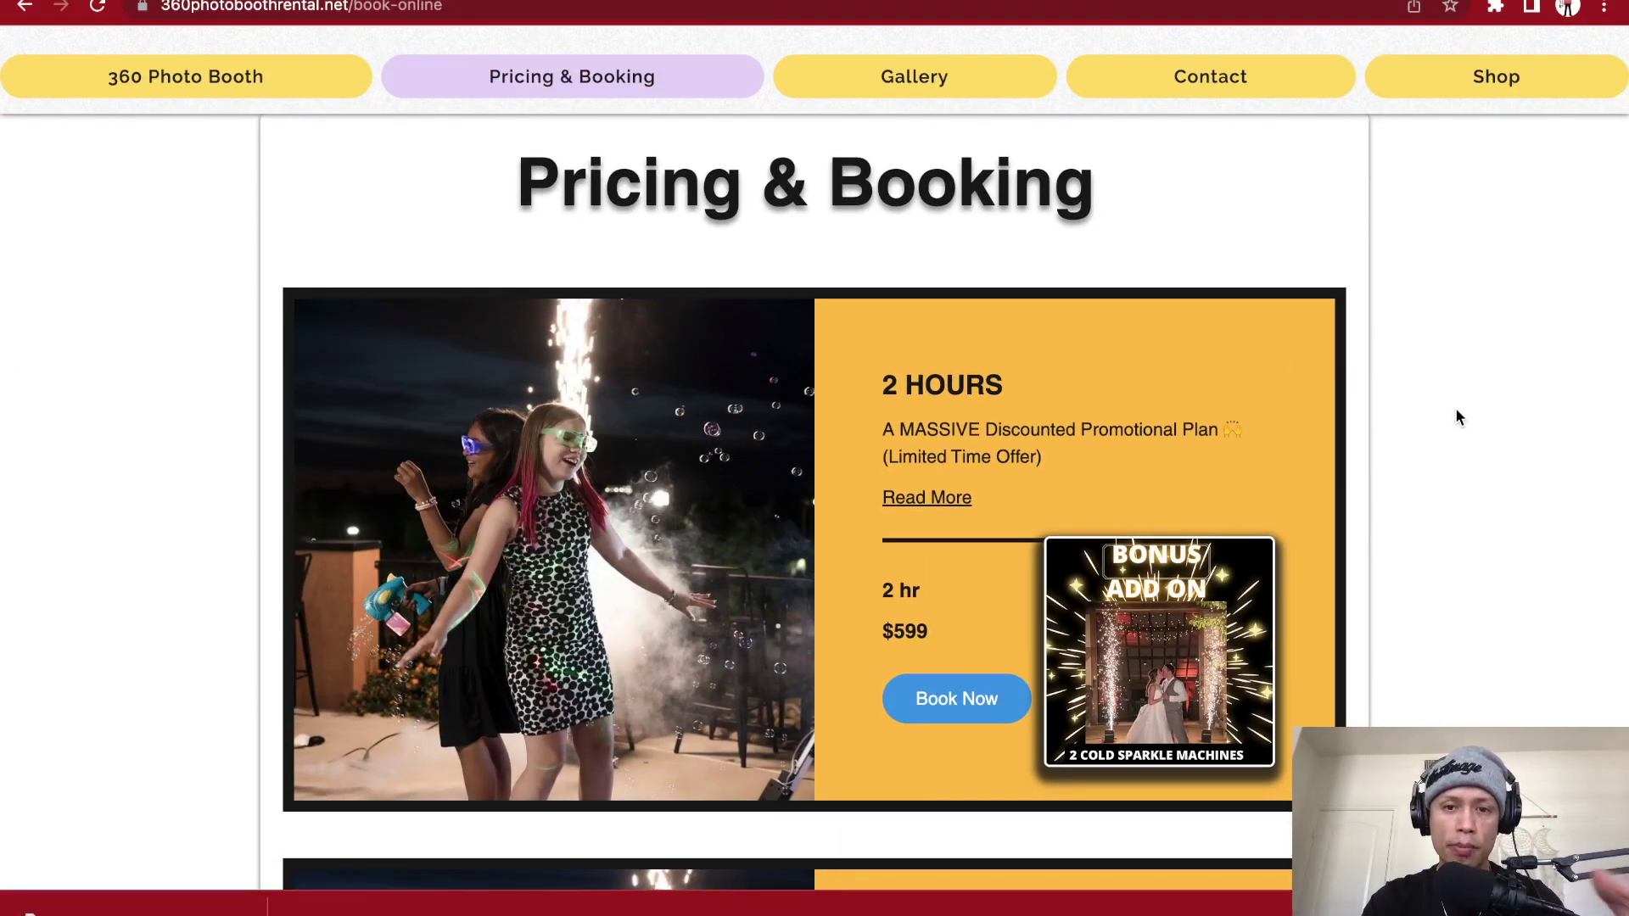
scroll(1455, 413, "down", 4)
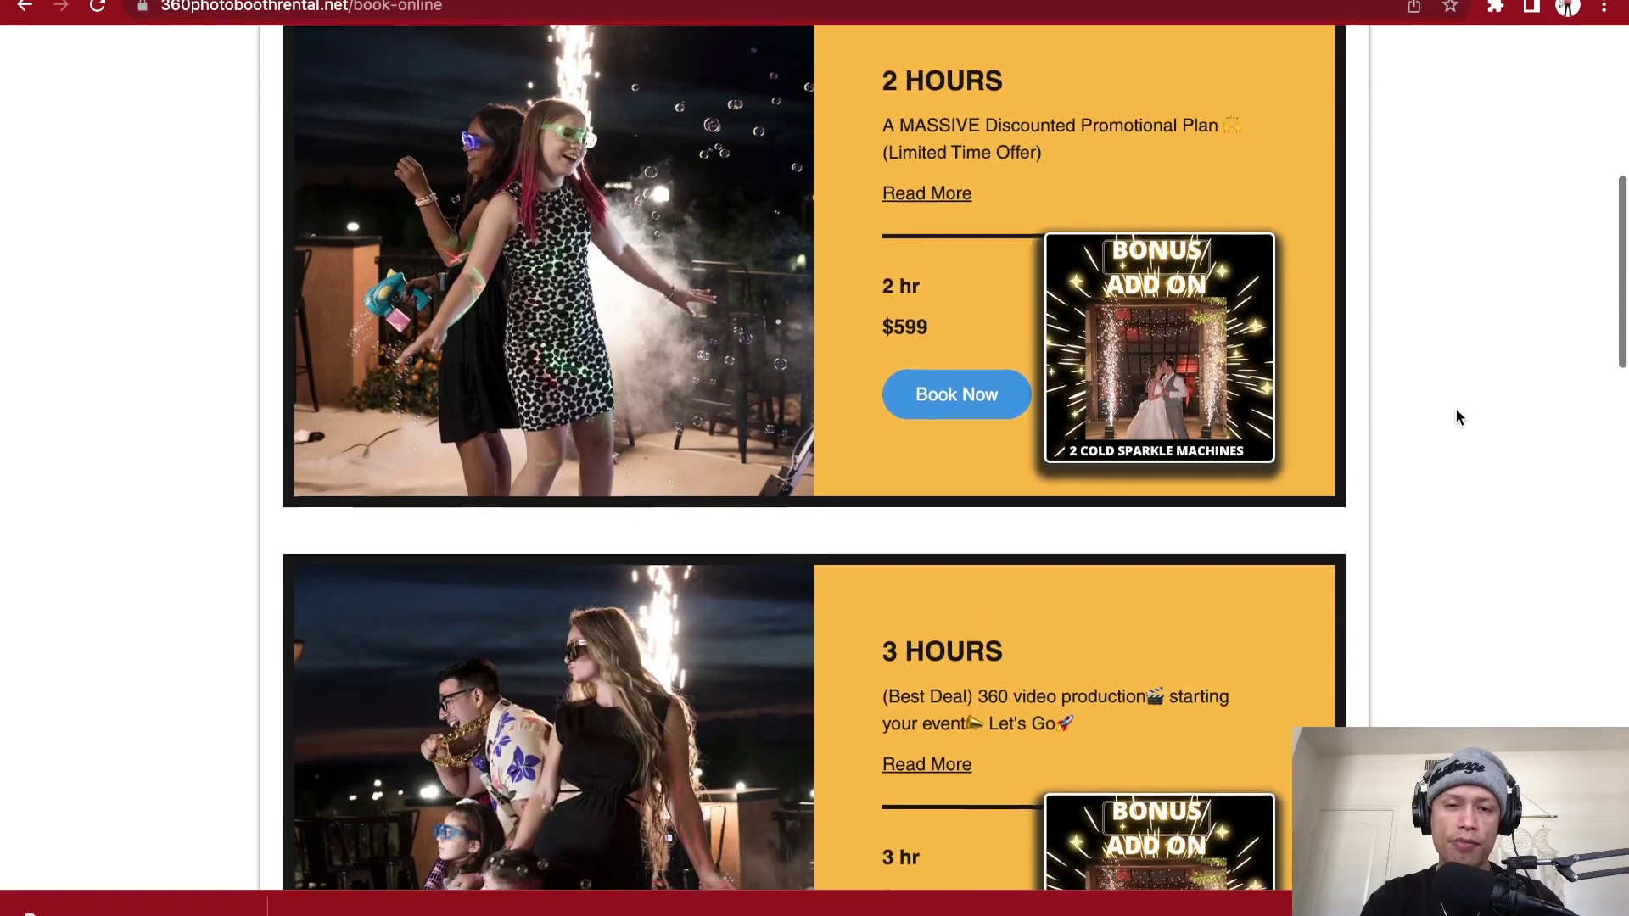
scroll(1456, 416, "down", 1)
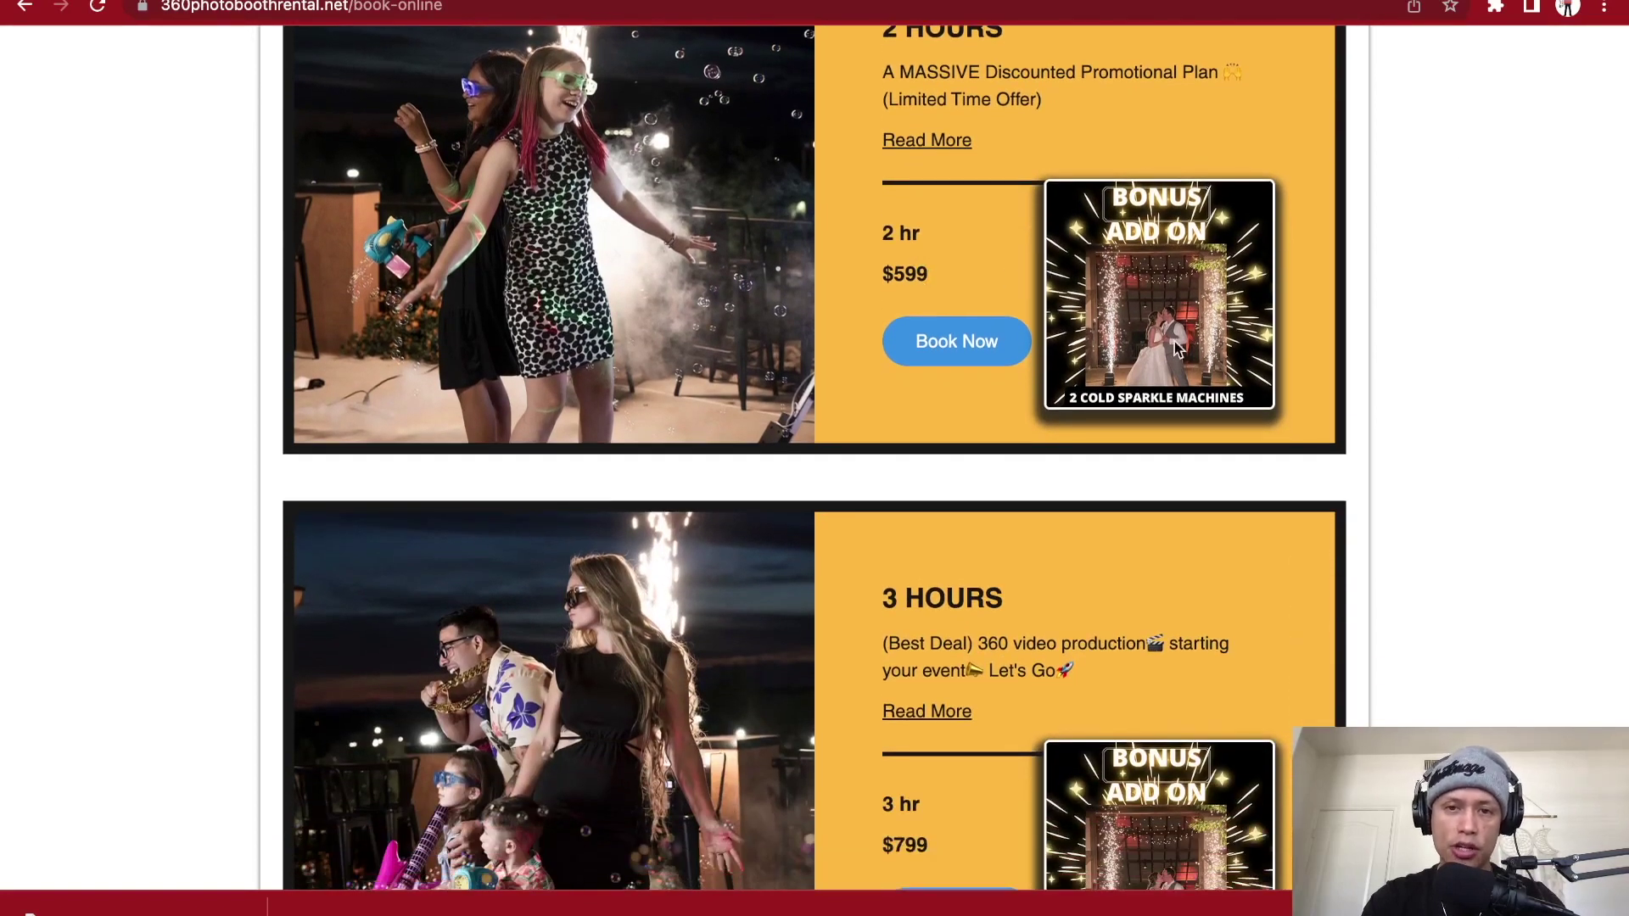
scroll(1094, 398, "down", 3)
scroll(933, 614, "down", 3)
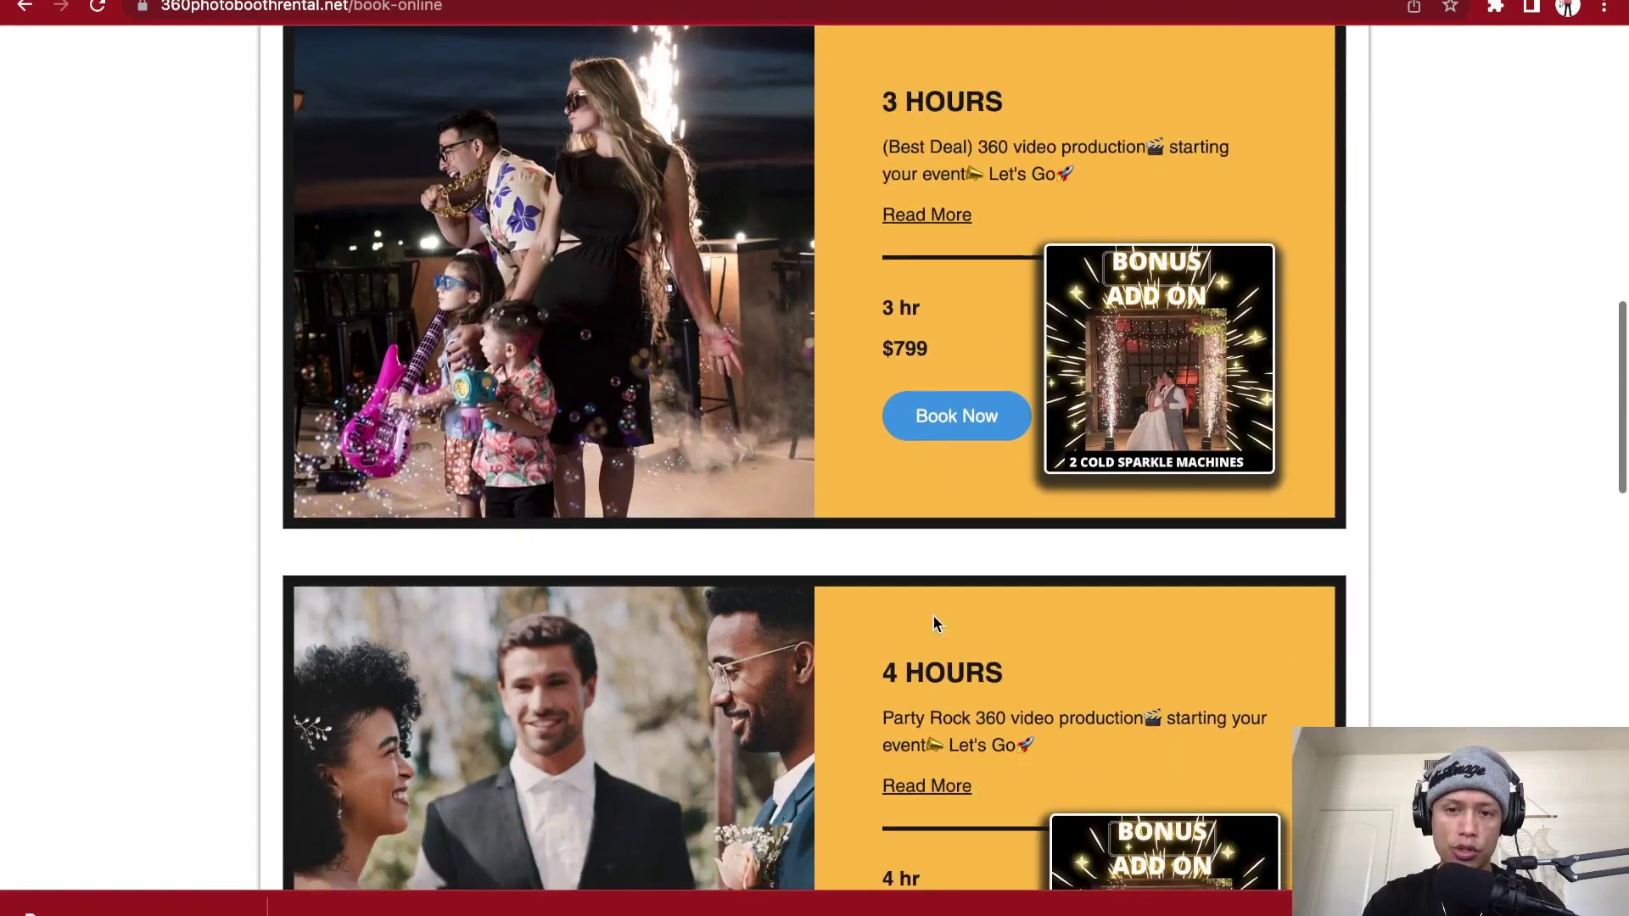
scroll(933, 623, "up", 1)
scroll(933, 623, "down", 7)
scroll(933, 624, "down", 2)
scroll(933, 624, "up", 9)
scroll(933, 623, "up", 3)
scroll(933, 624, "up", 2)
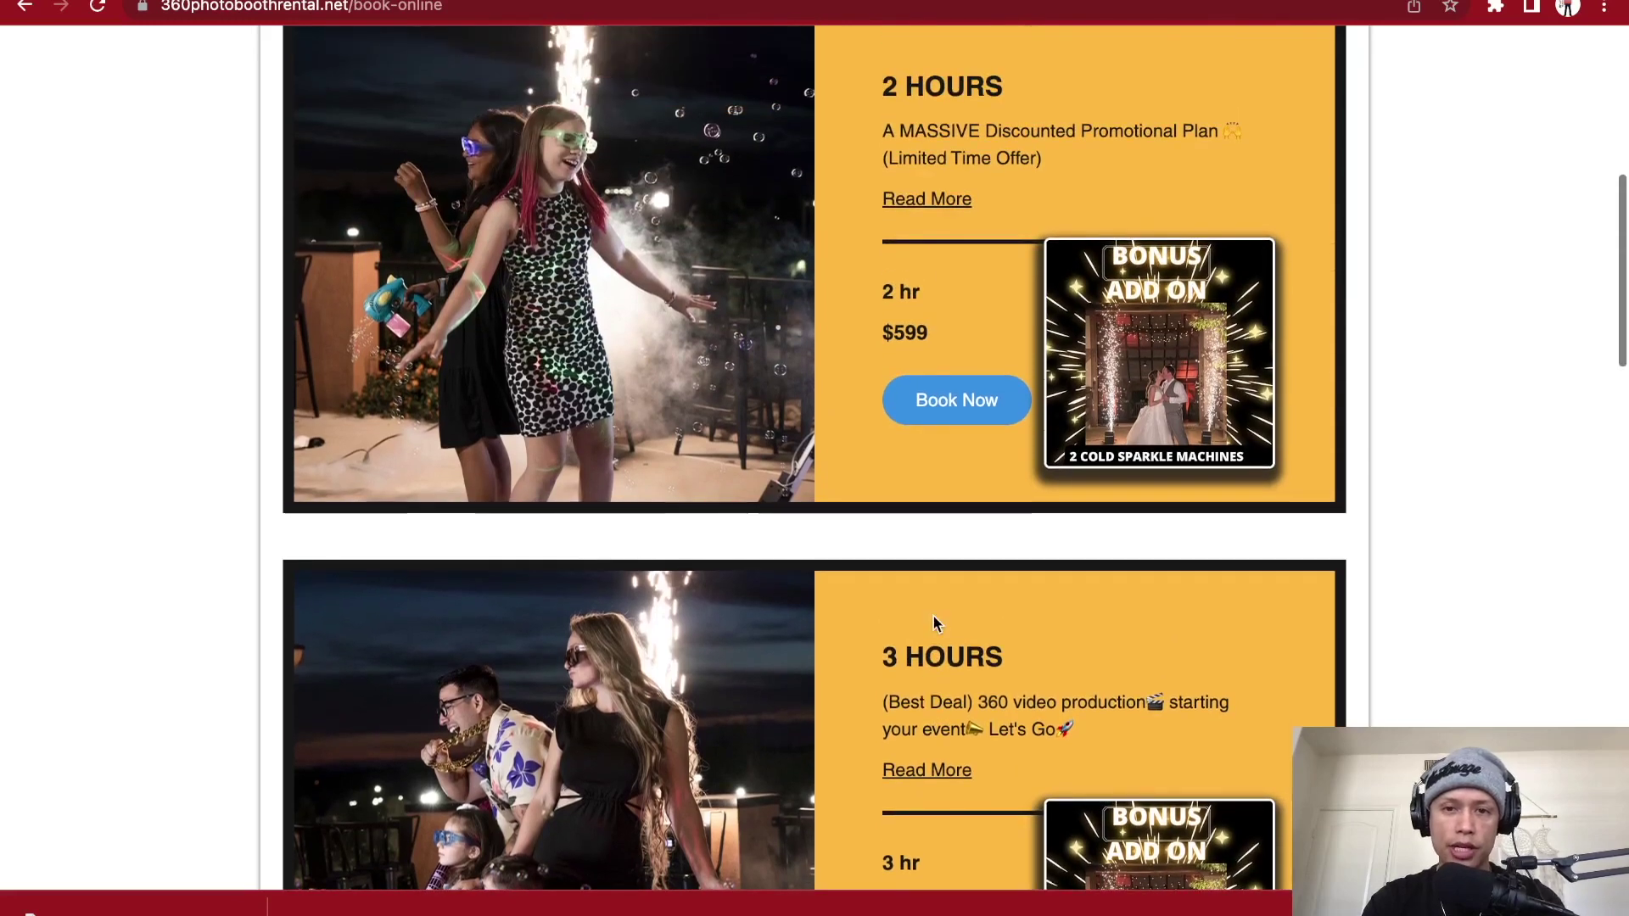
scroll(933, 623, "up", 2)
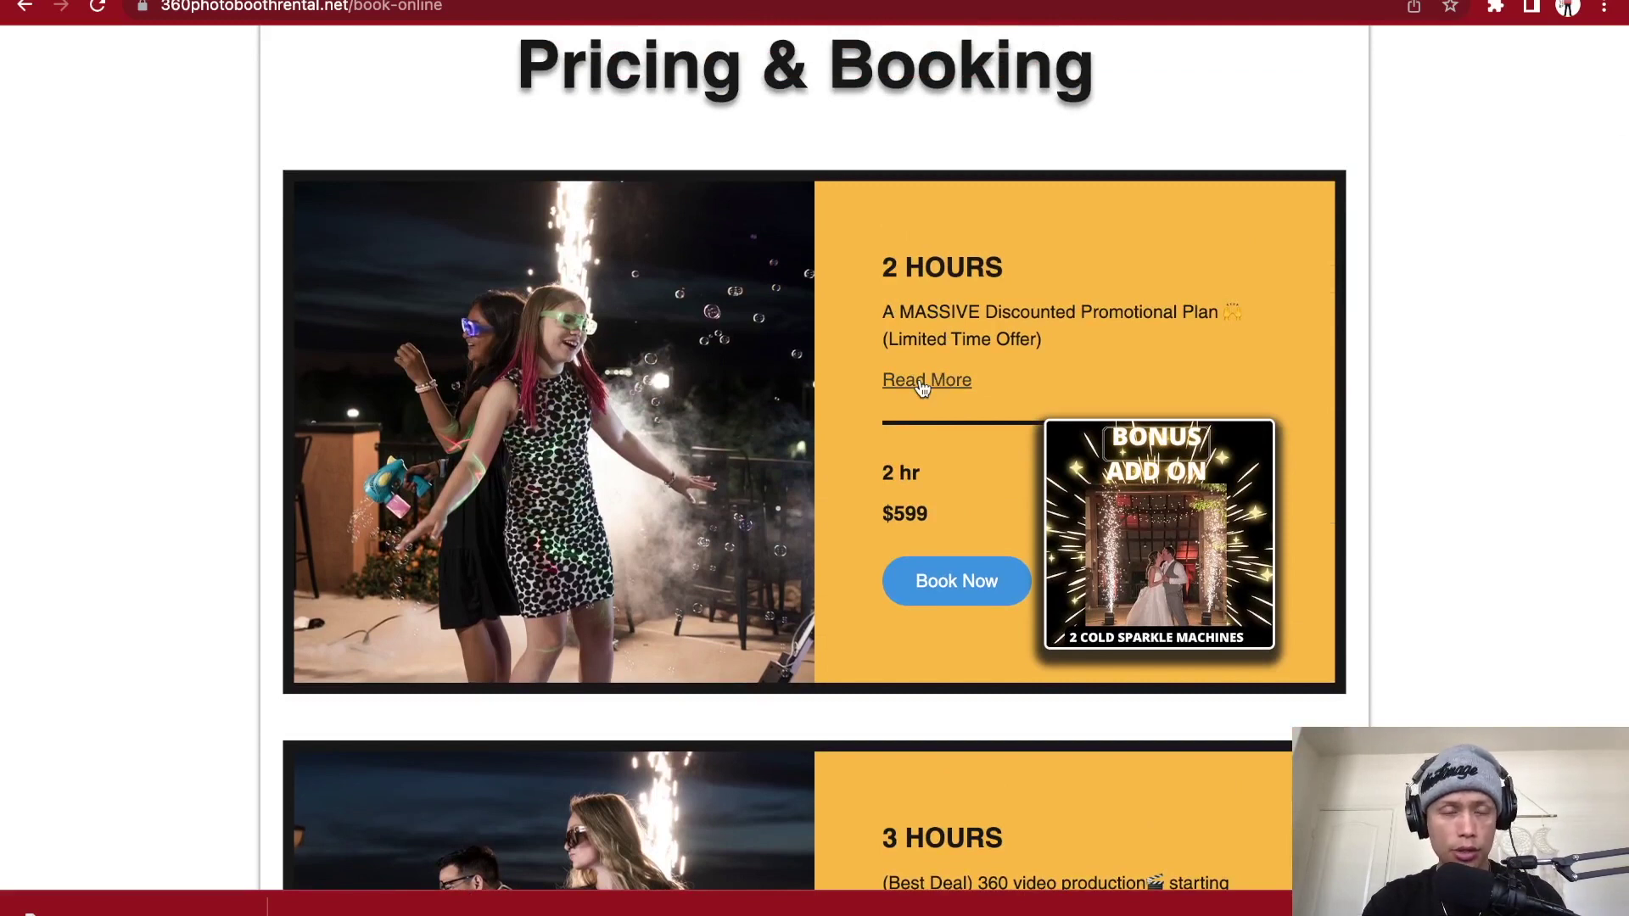
- Book the 2 HOURS plan on June 29 at 5:00 pm and proceed to the details form
left_click(944, 584)
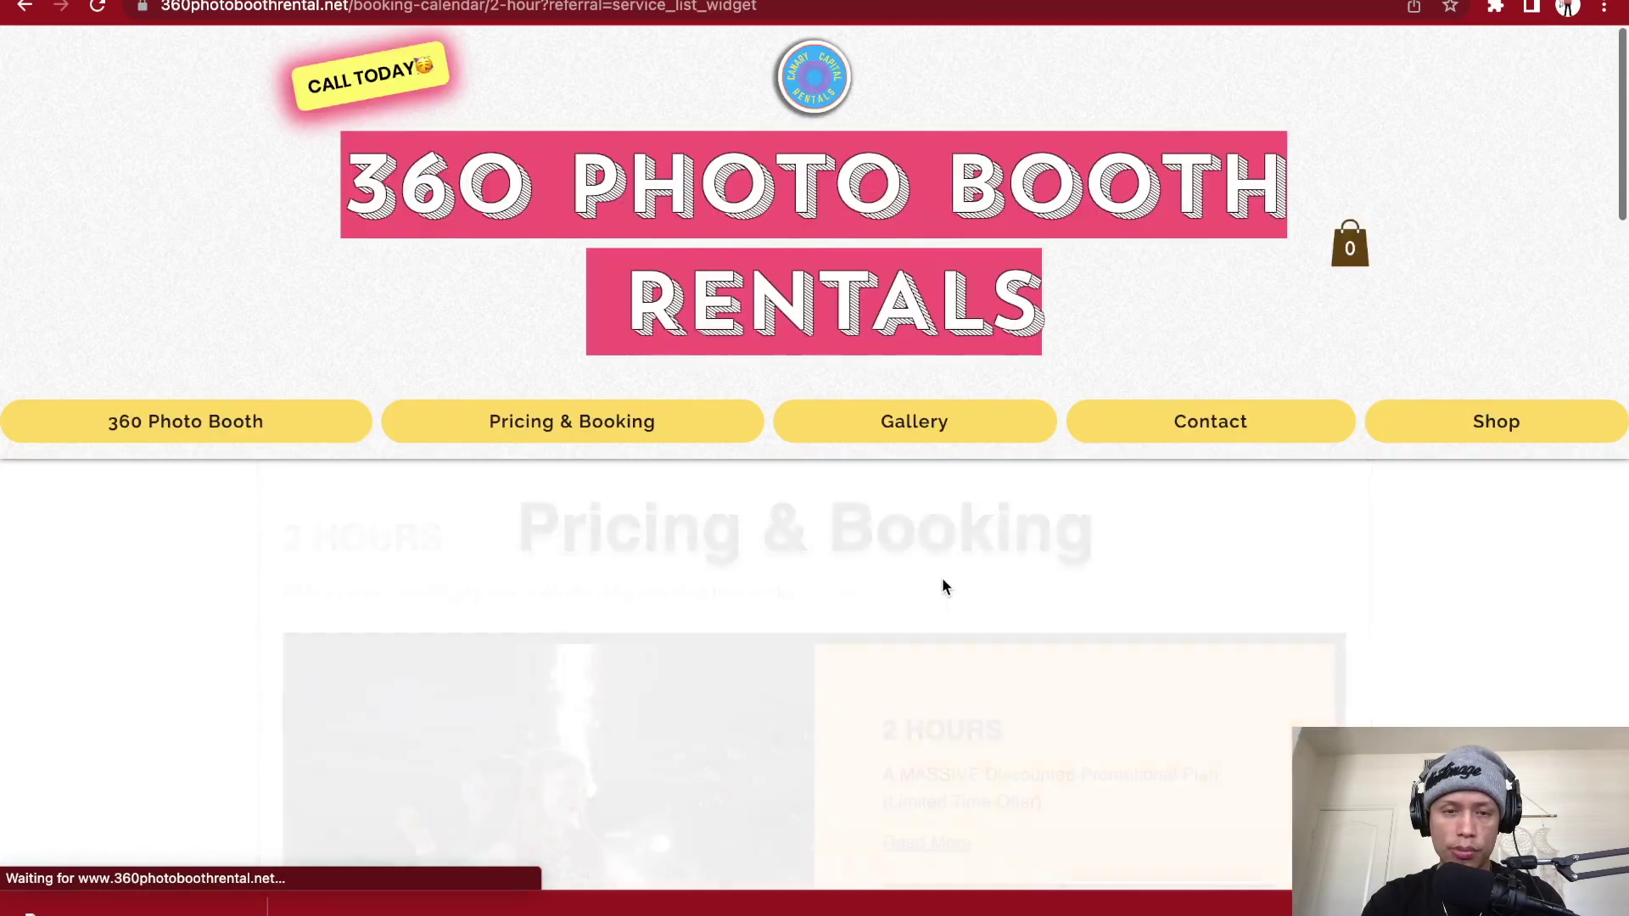
scroll(797, 526, "down", 6)
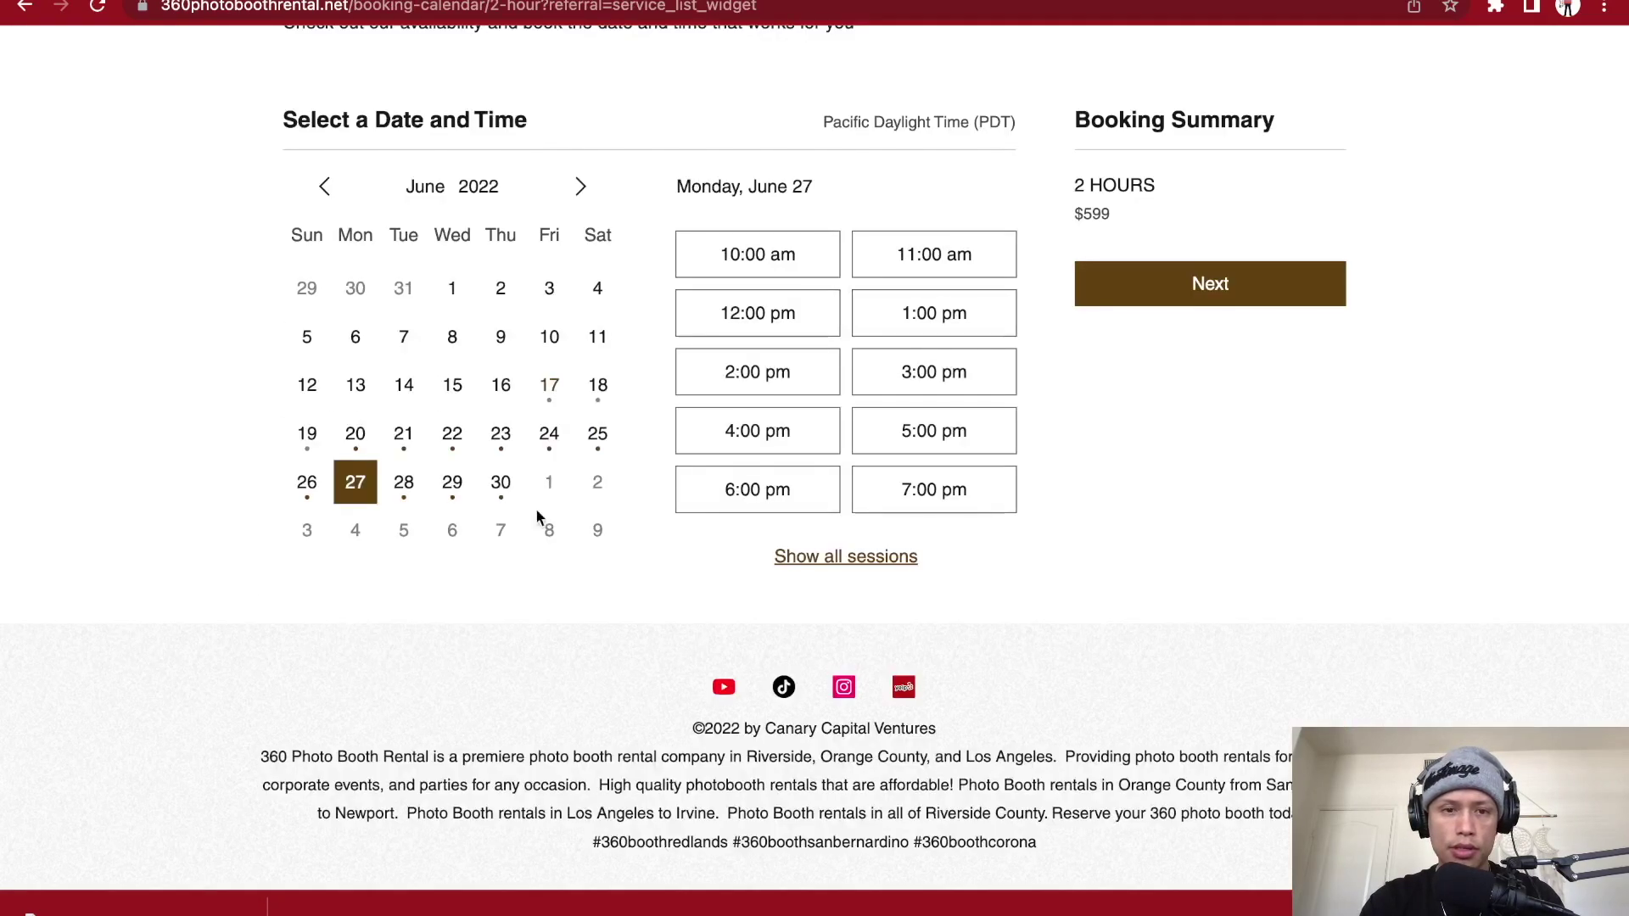
left_click(450, 483)
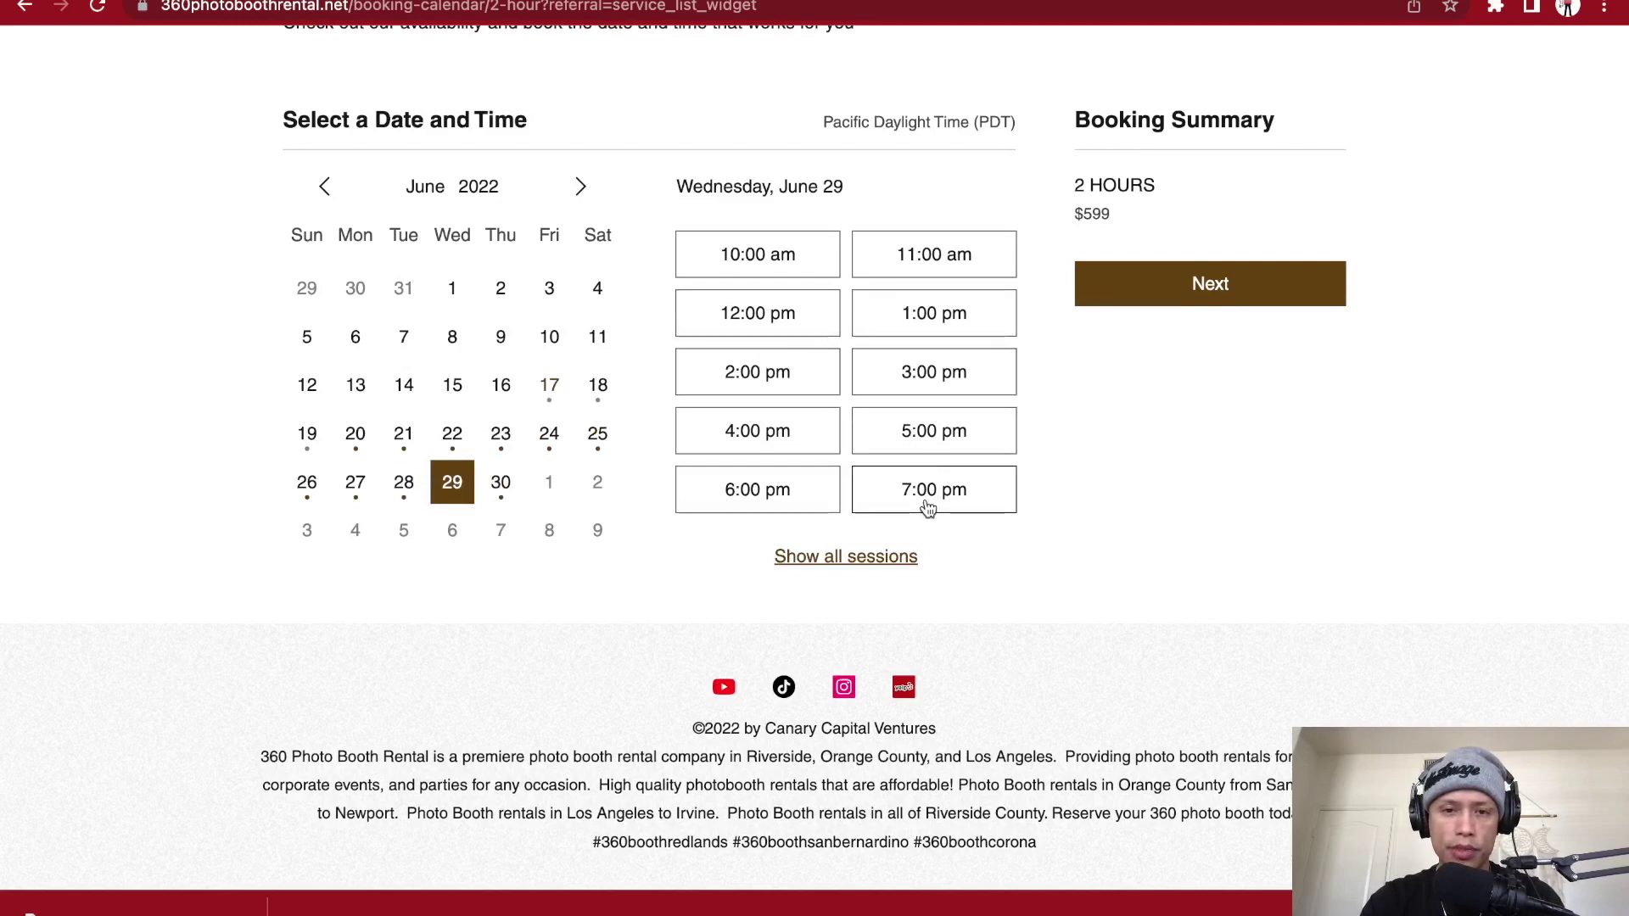
scroll(927, 508, "up", 1)
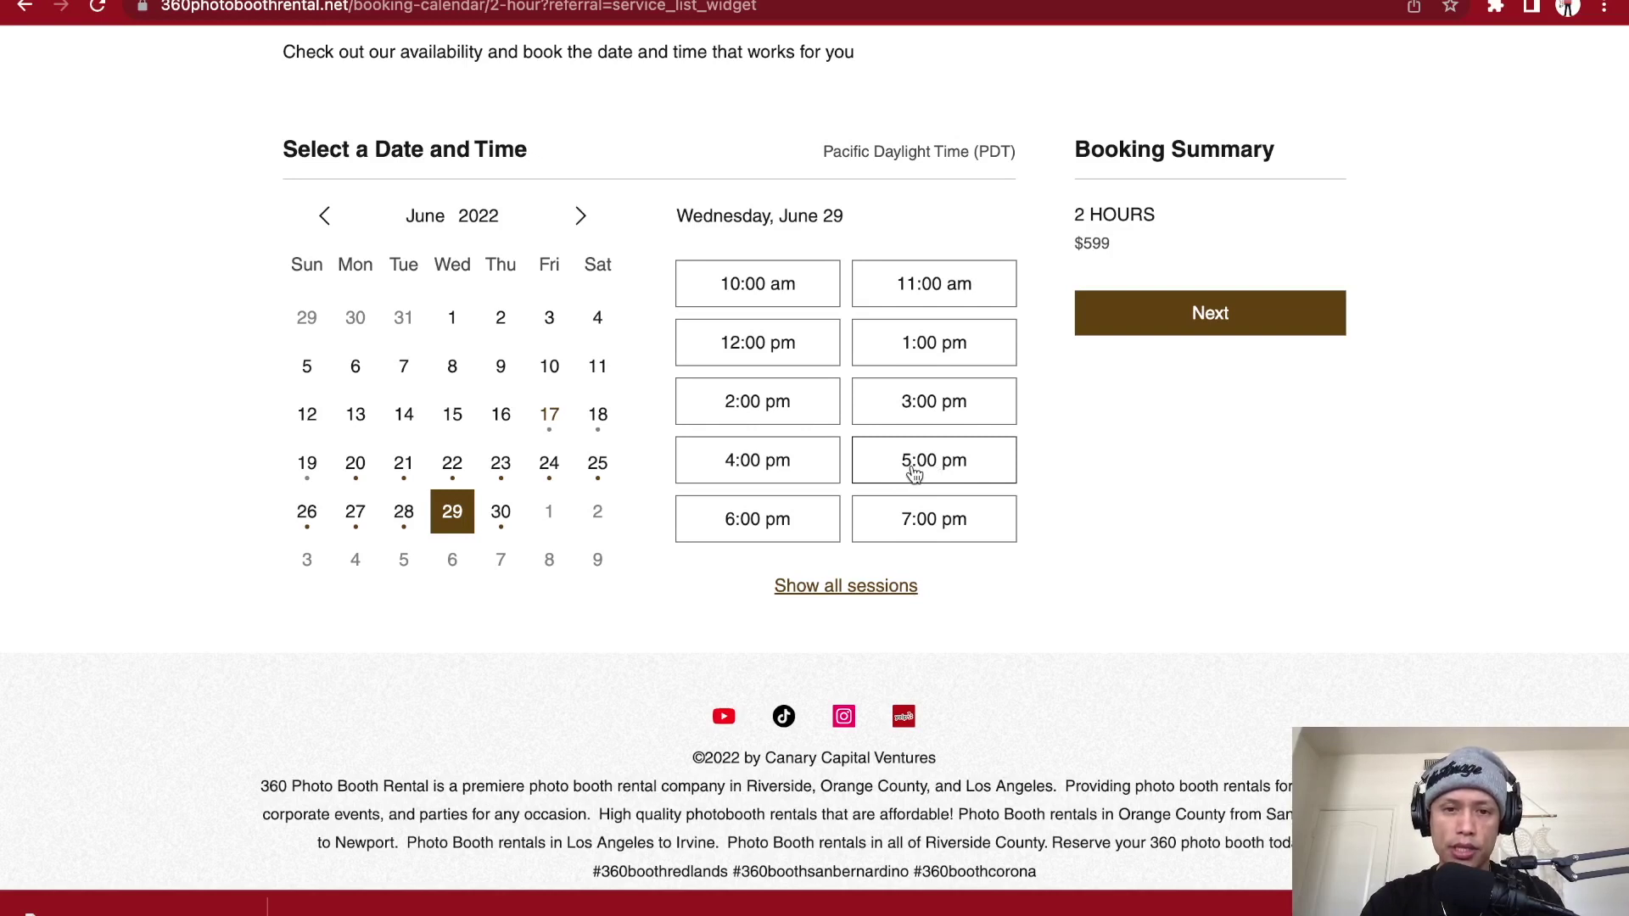
left_click(914, 474)
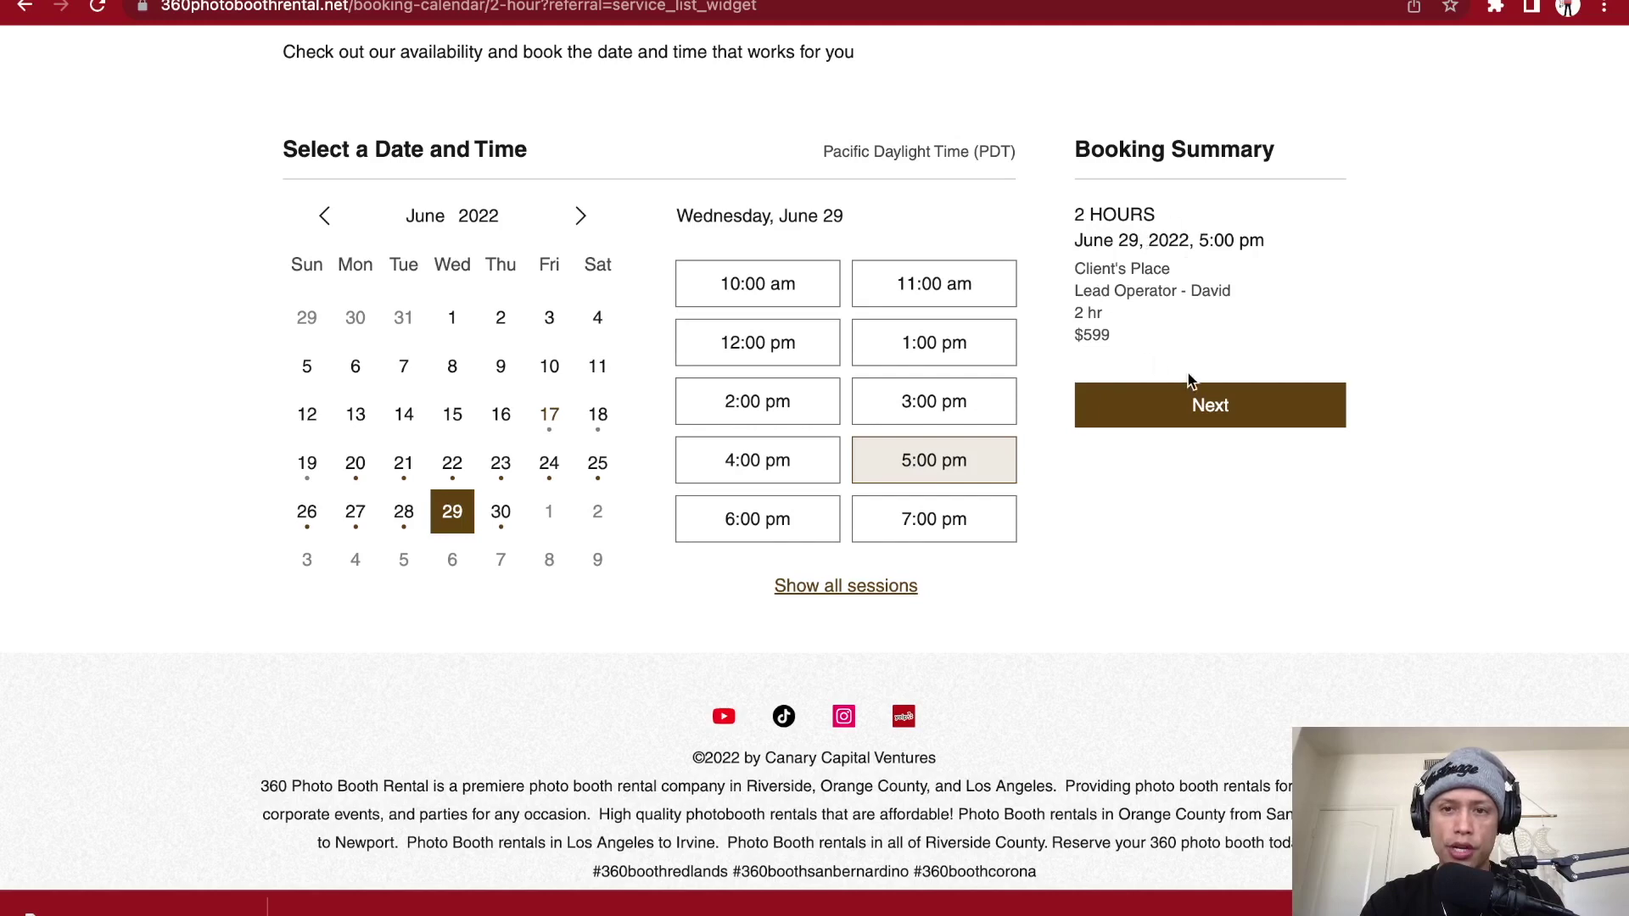
left_click(1210, 407)
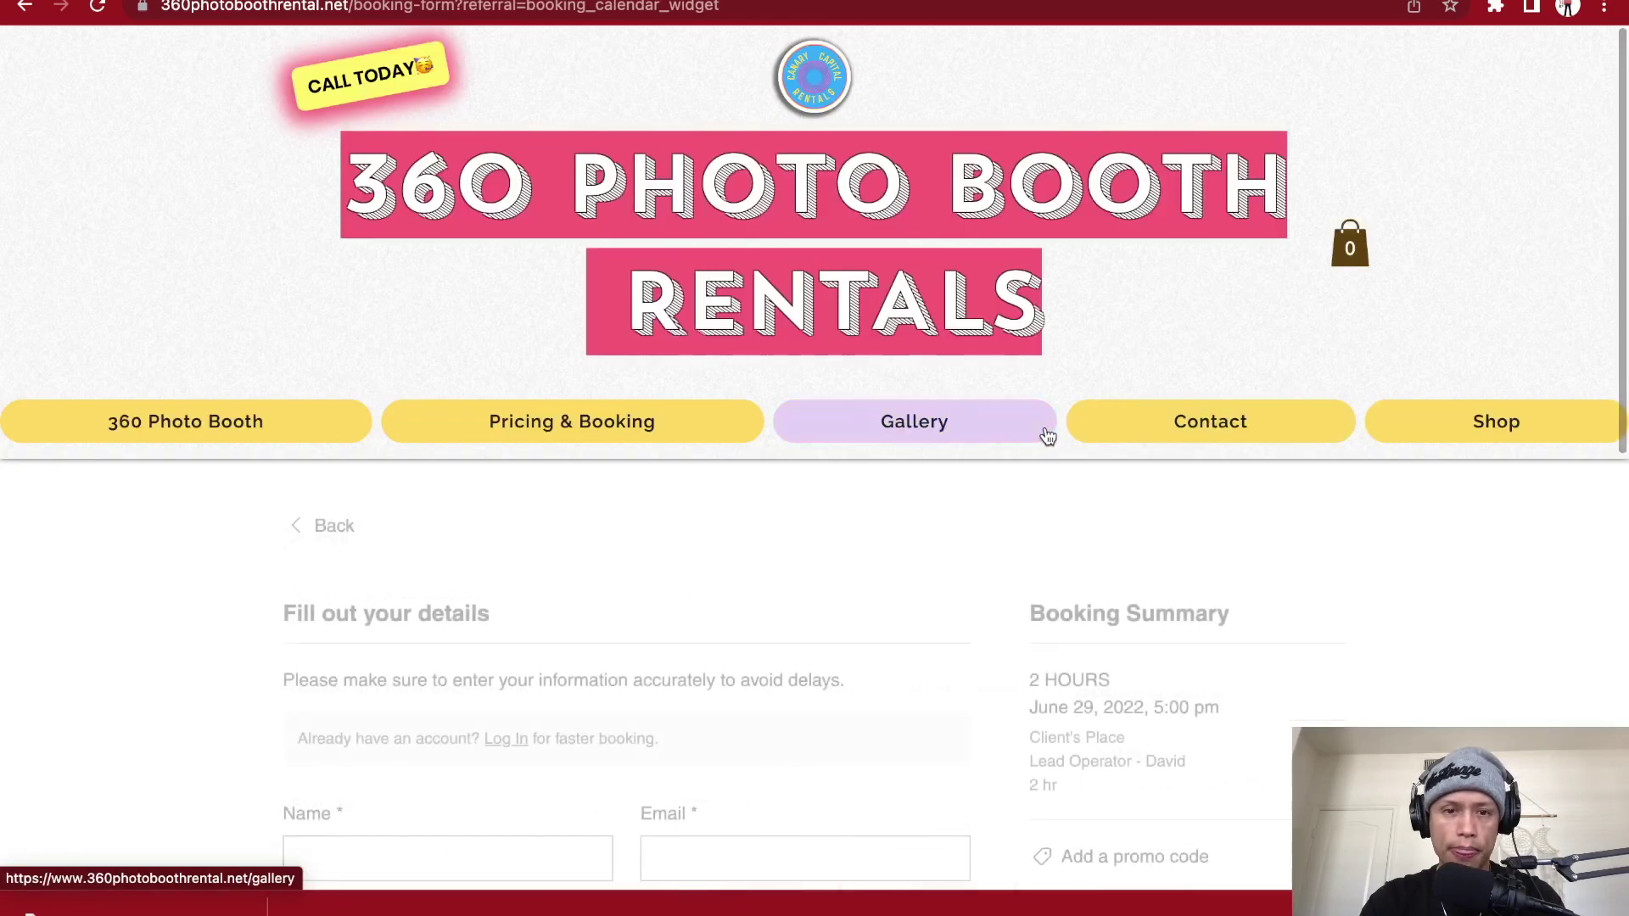
scroll(860, 463, "down", 3)
scroll(861, 465, "down", 3)
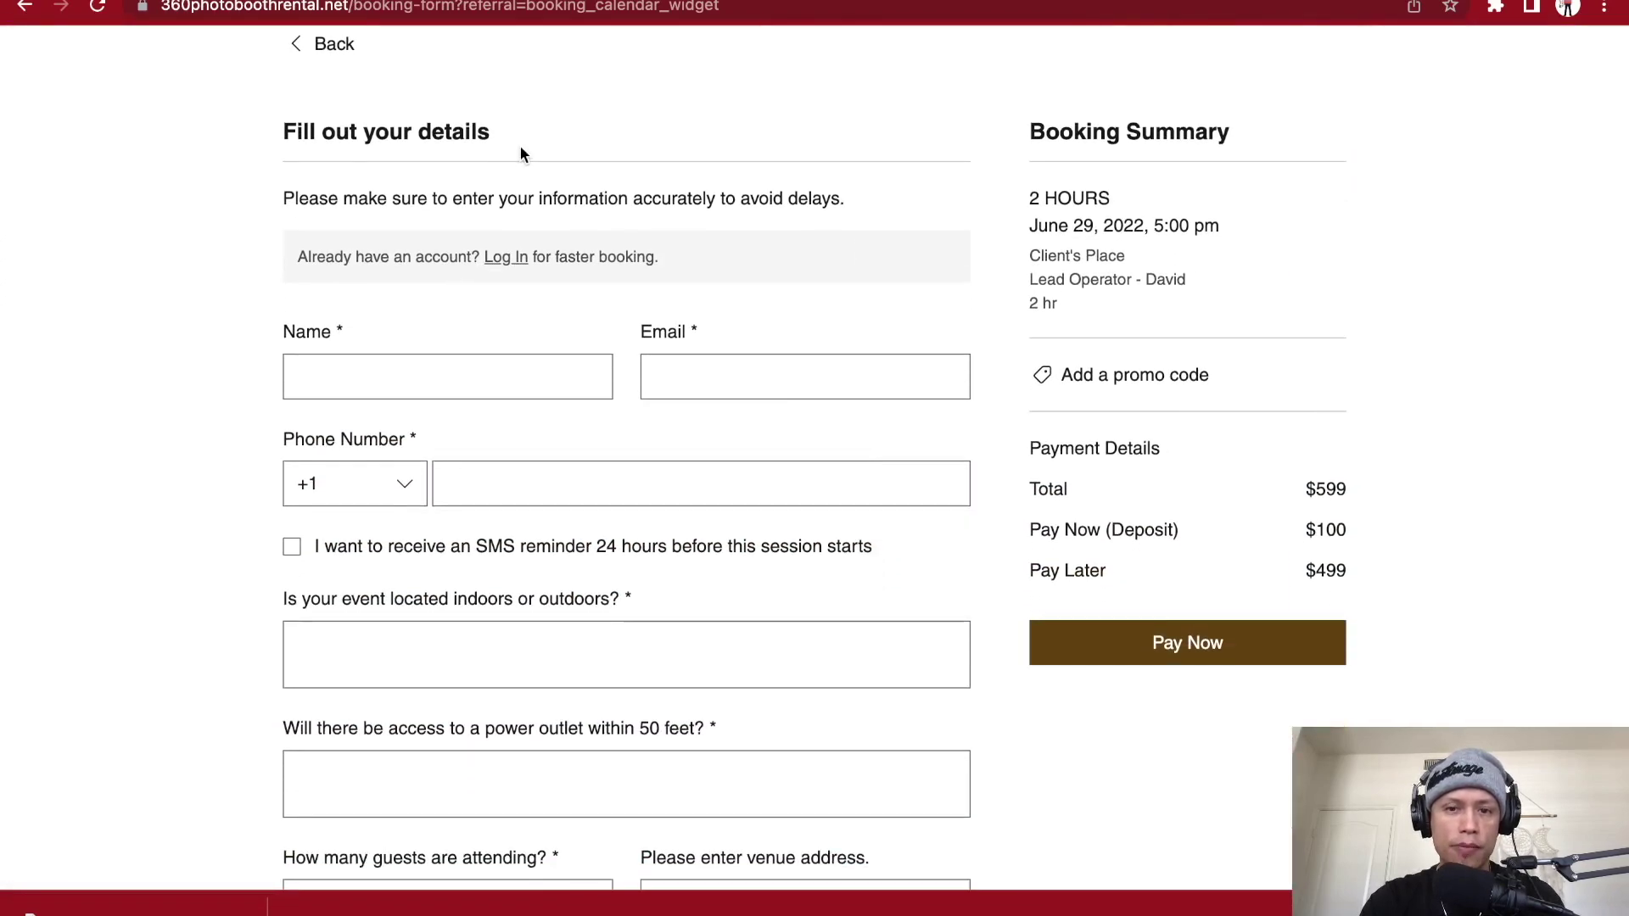
scroll(519, 144, "down", 1)
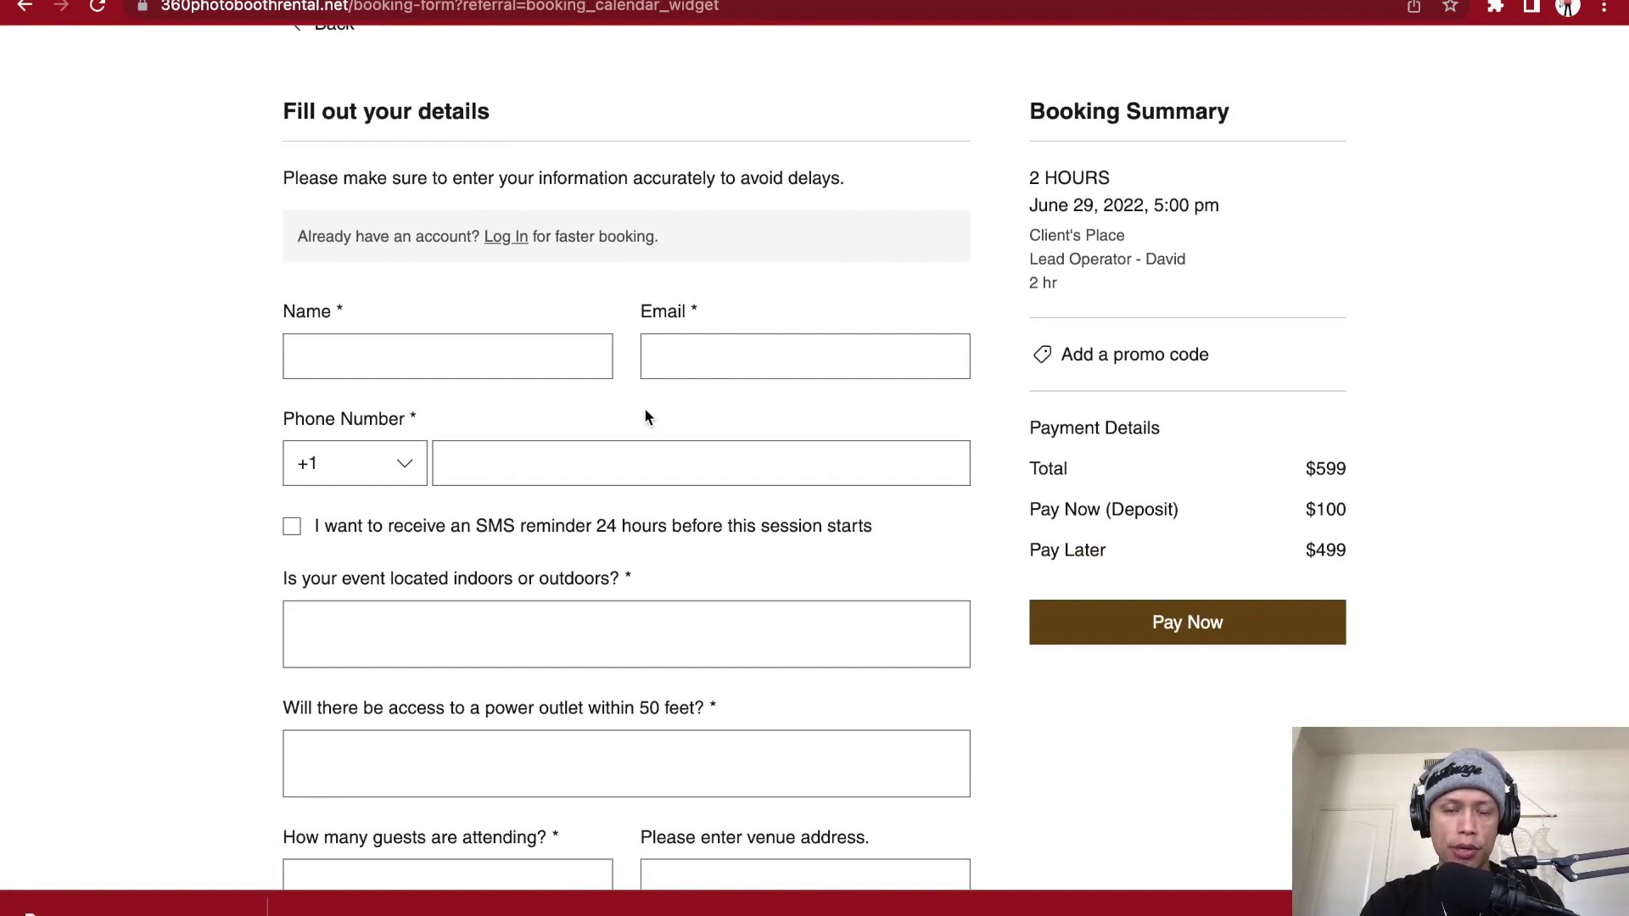
scroll(646, 415, "down", 4)
scroll(644, 415, "down", 1)
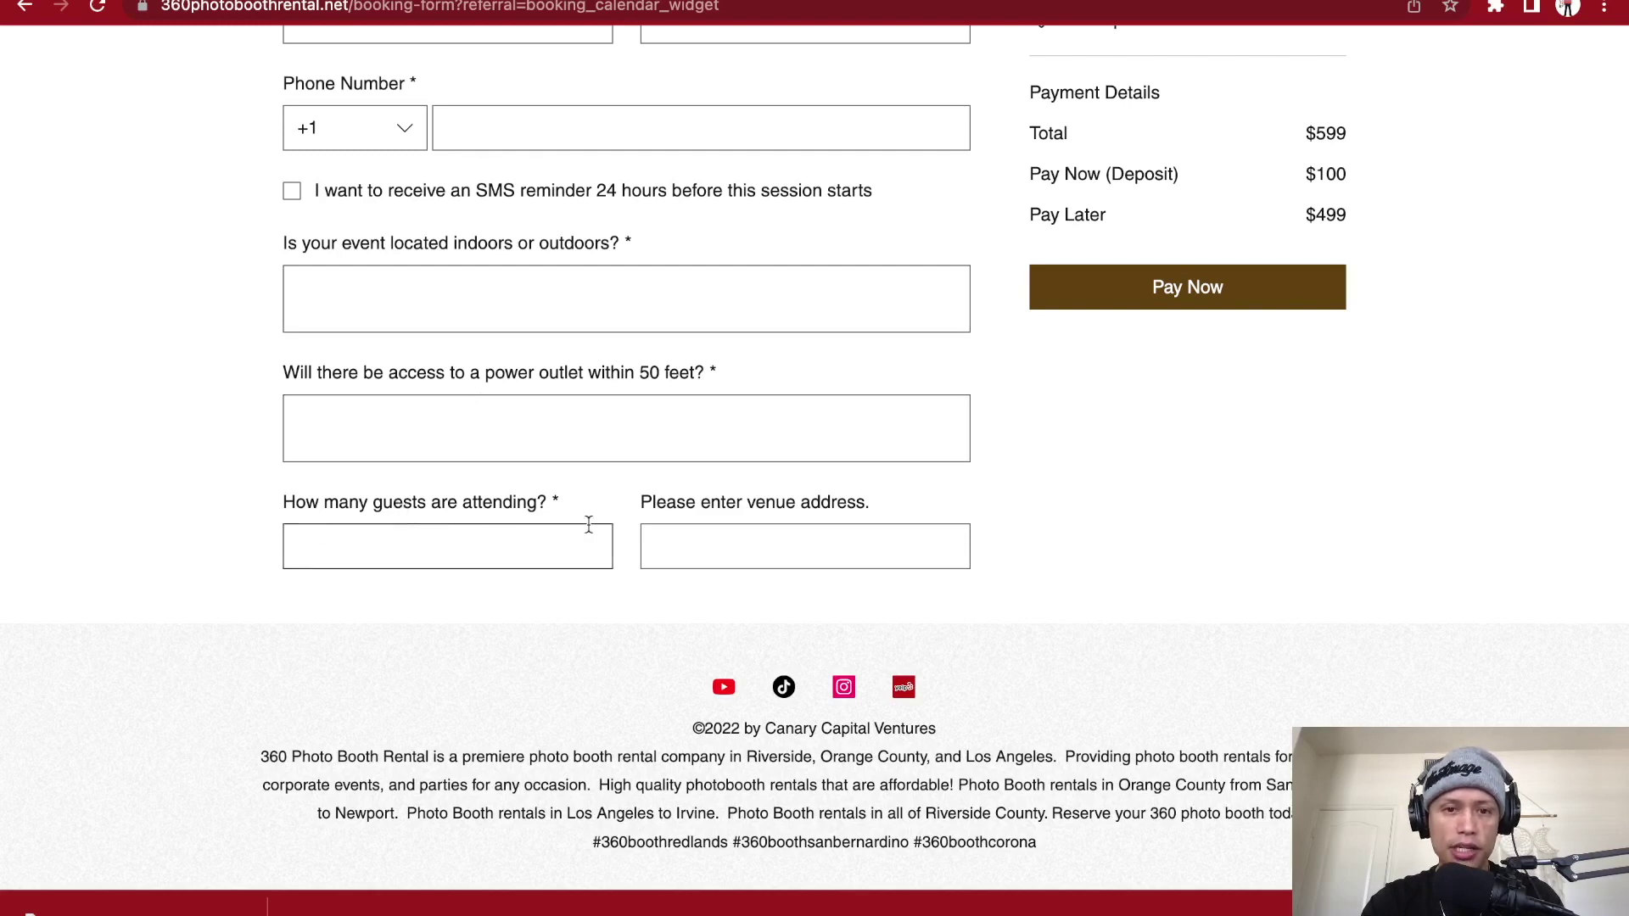
scroll(872, 531, "up", 5)
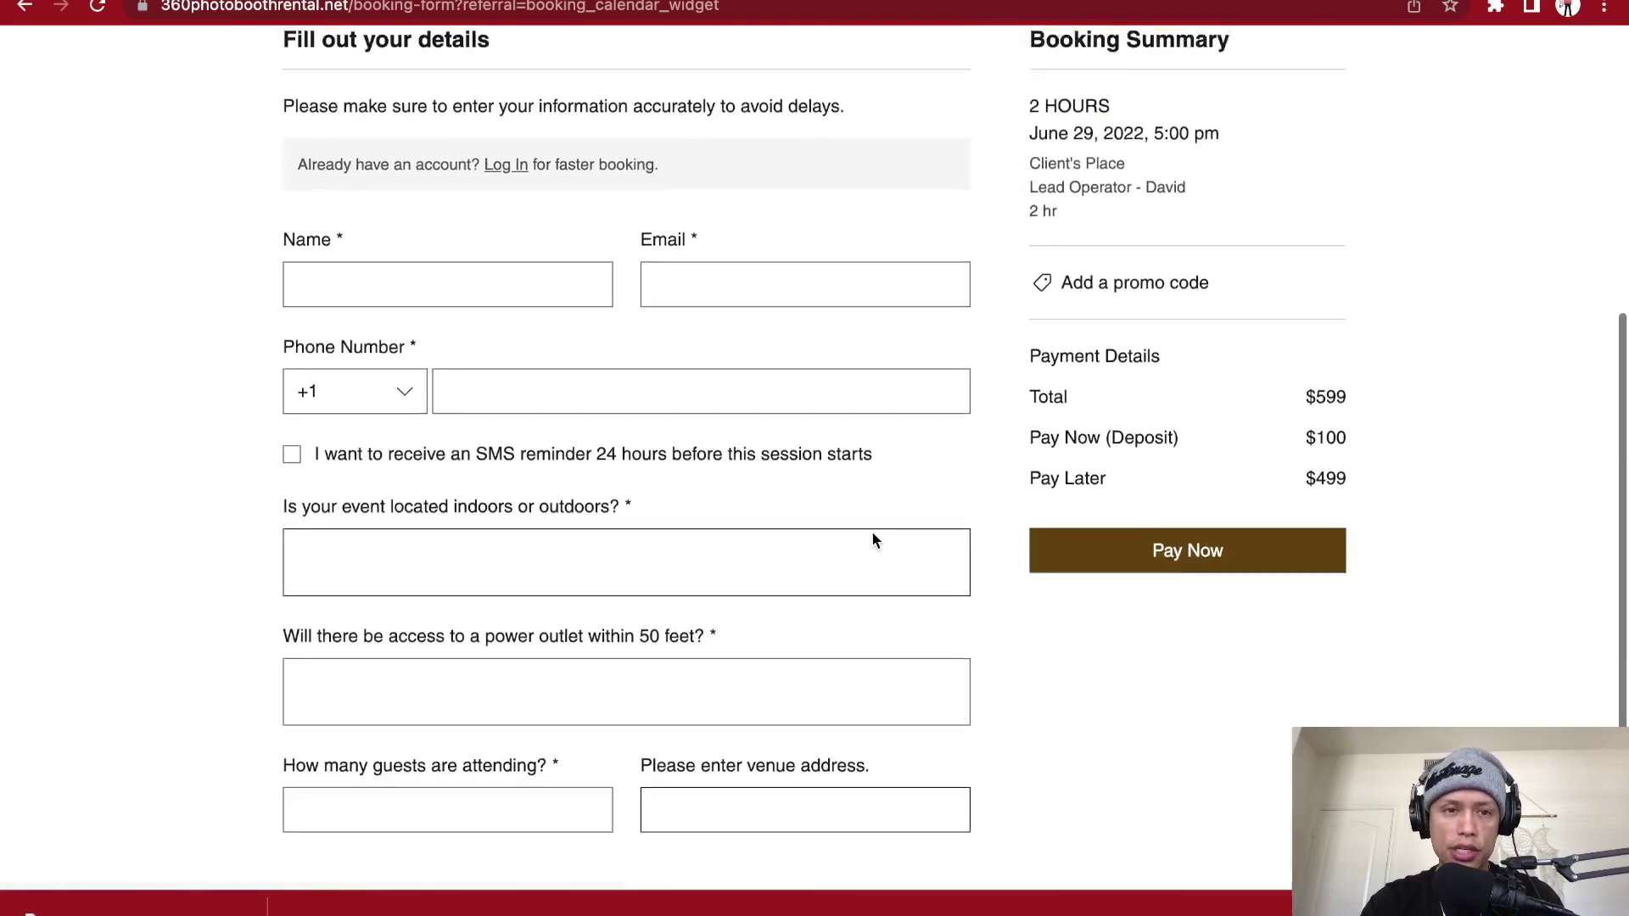
- Fill in the client's first name, e-mail and phone number using autofill suggestions
left_click(532, 370)
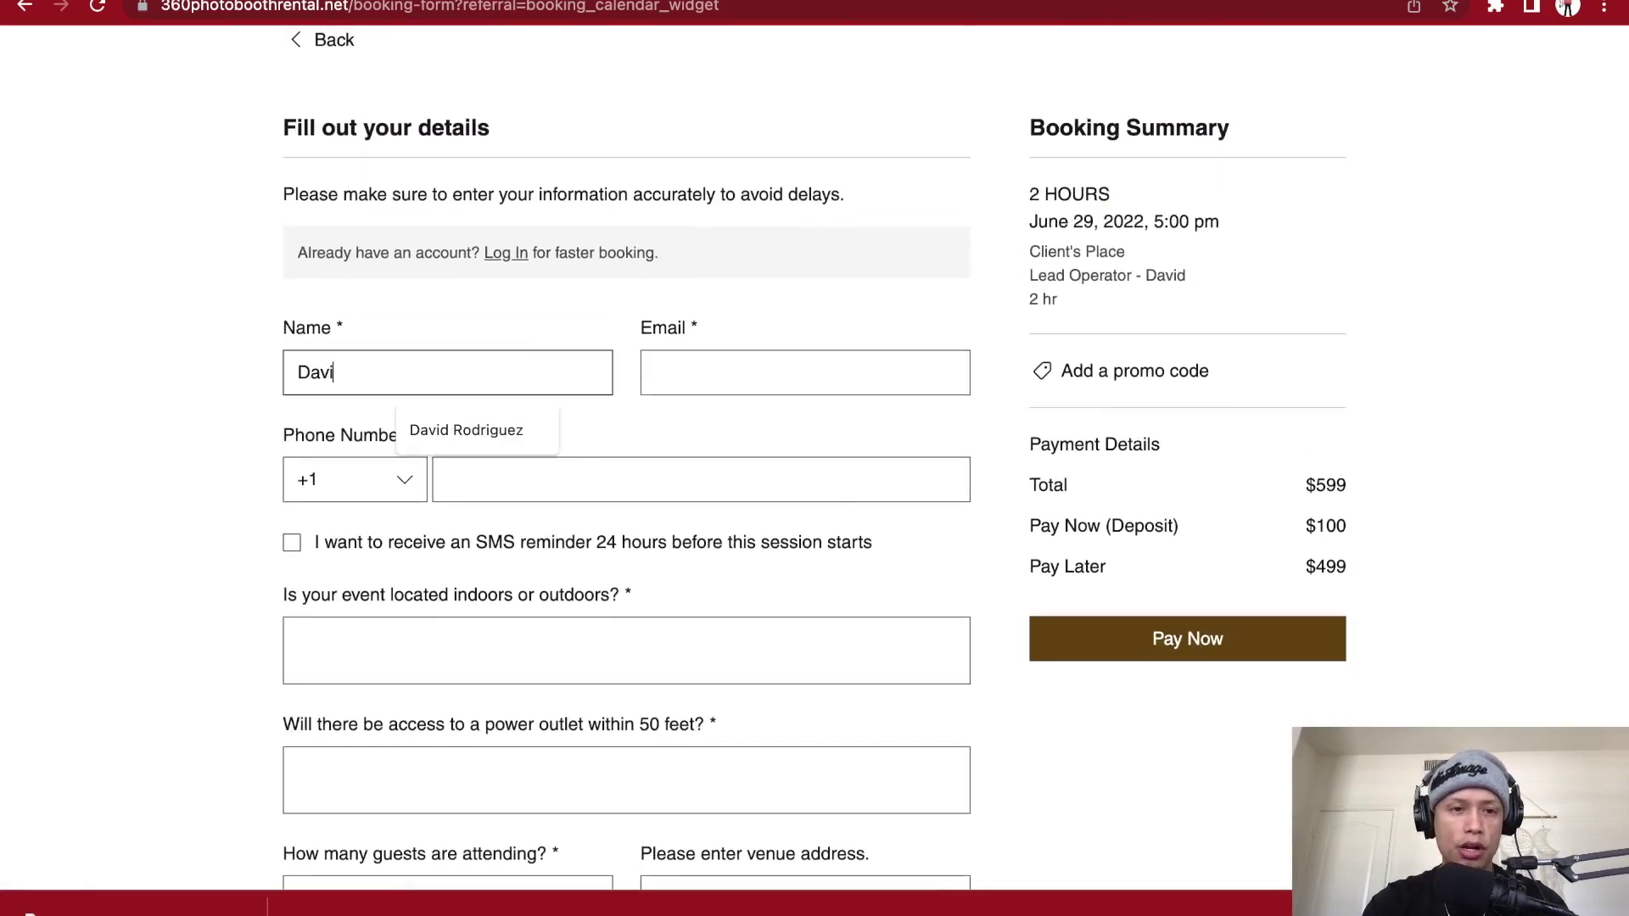
left_click(501, 452)
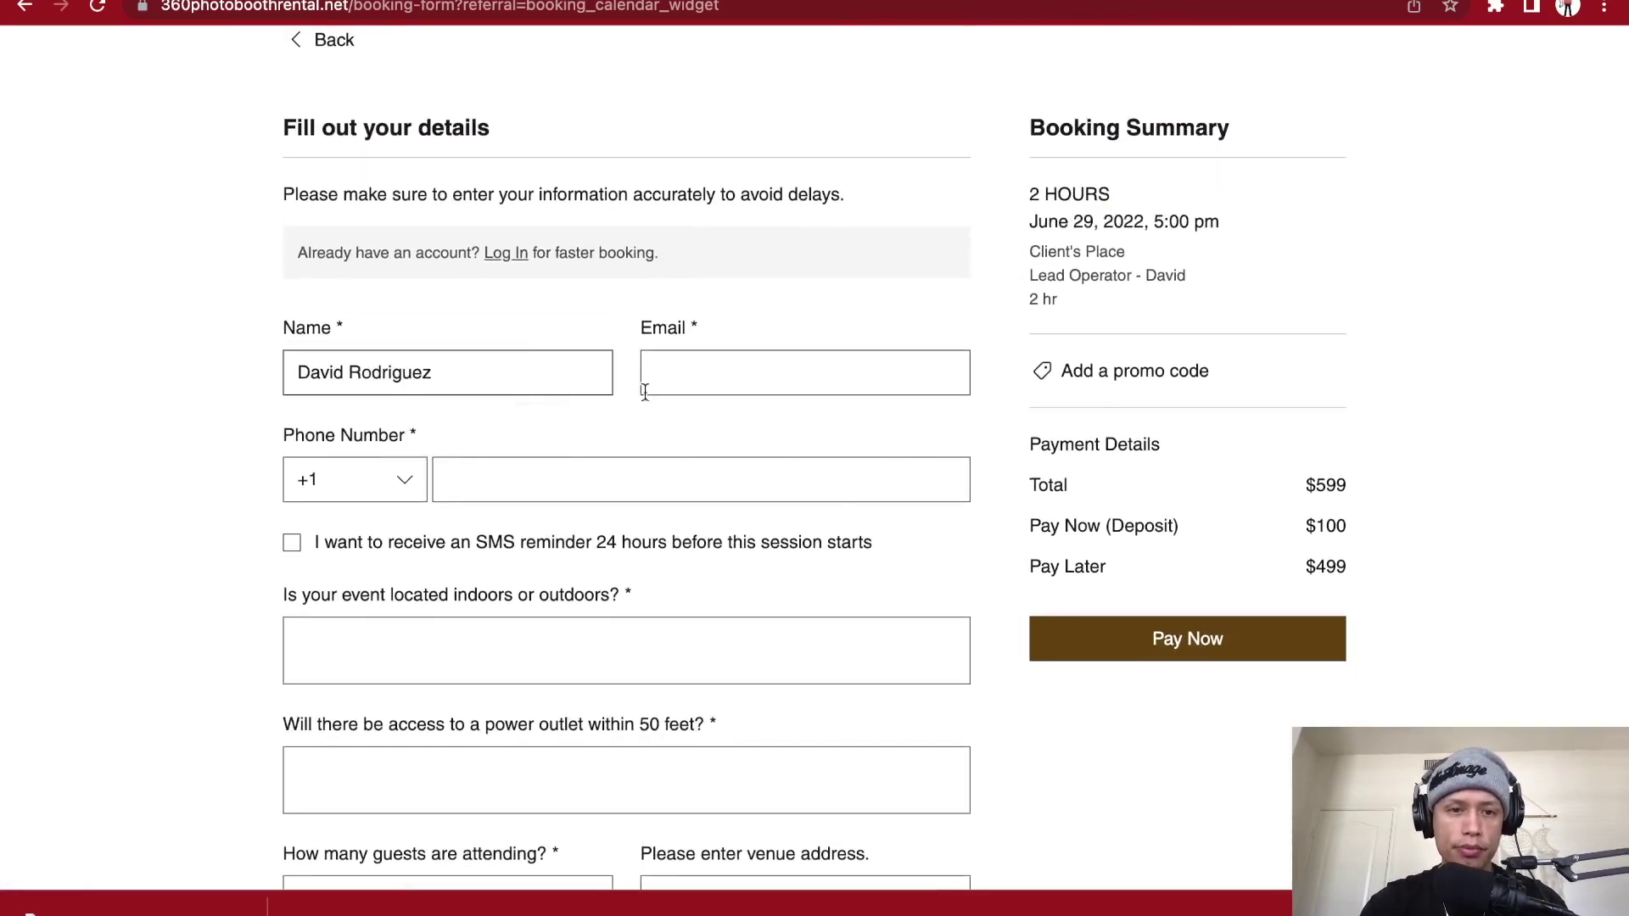
double_click(389, 375)
key("BackSpace")
left_click(704, 377)
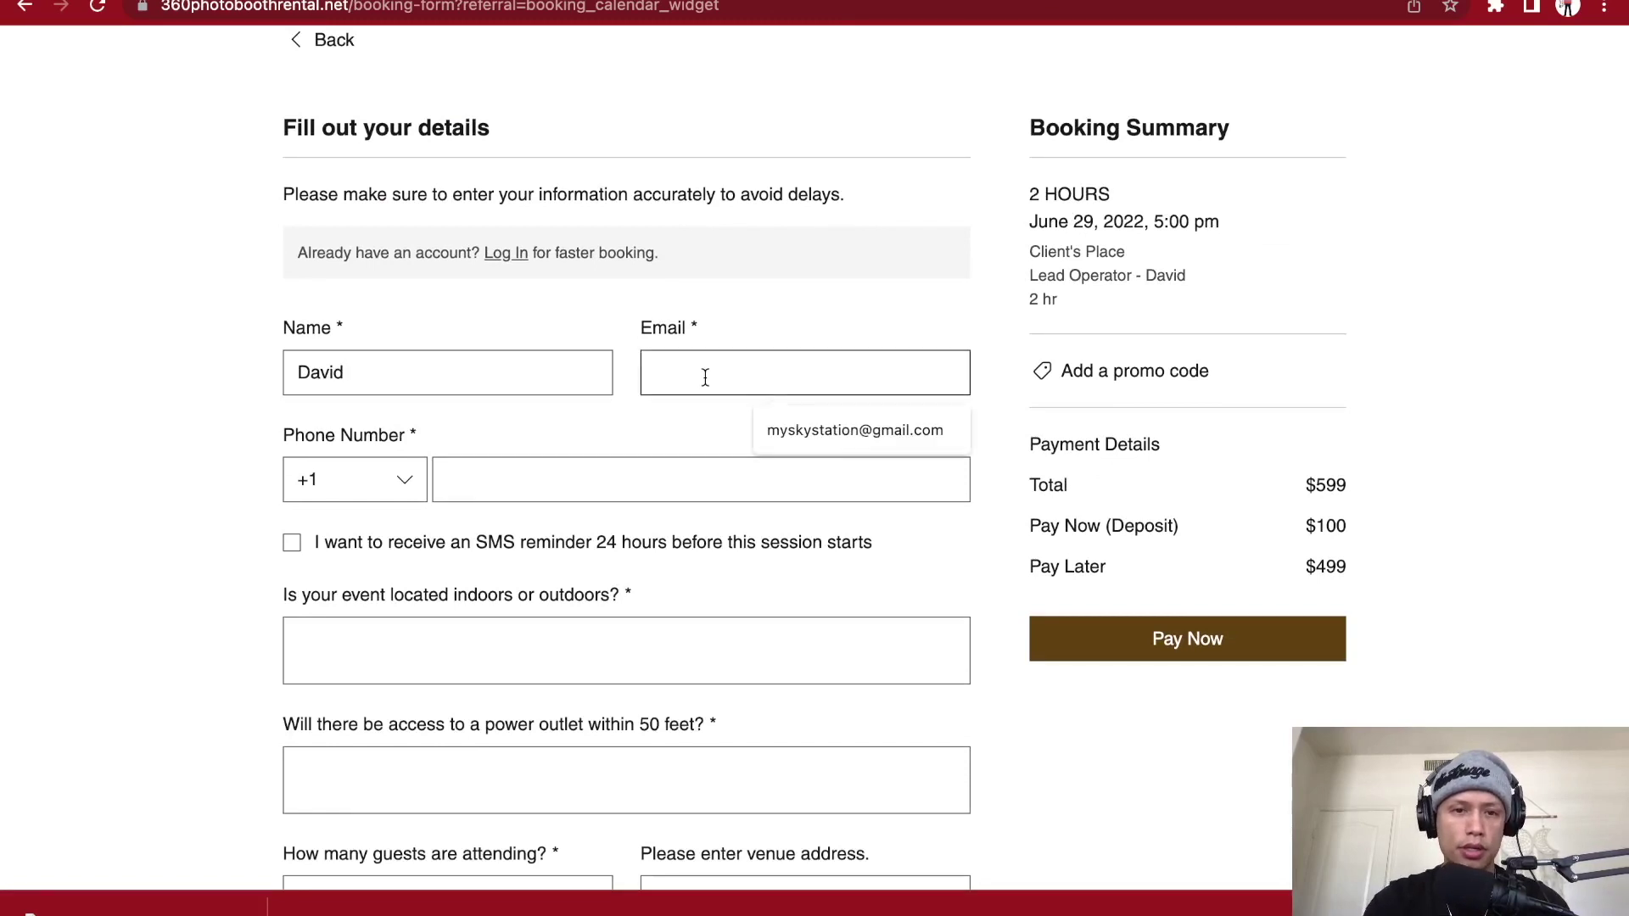
left_click(794, 434)
left_click(571, 485)
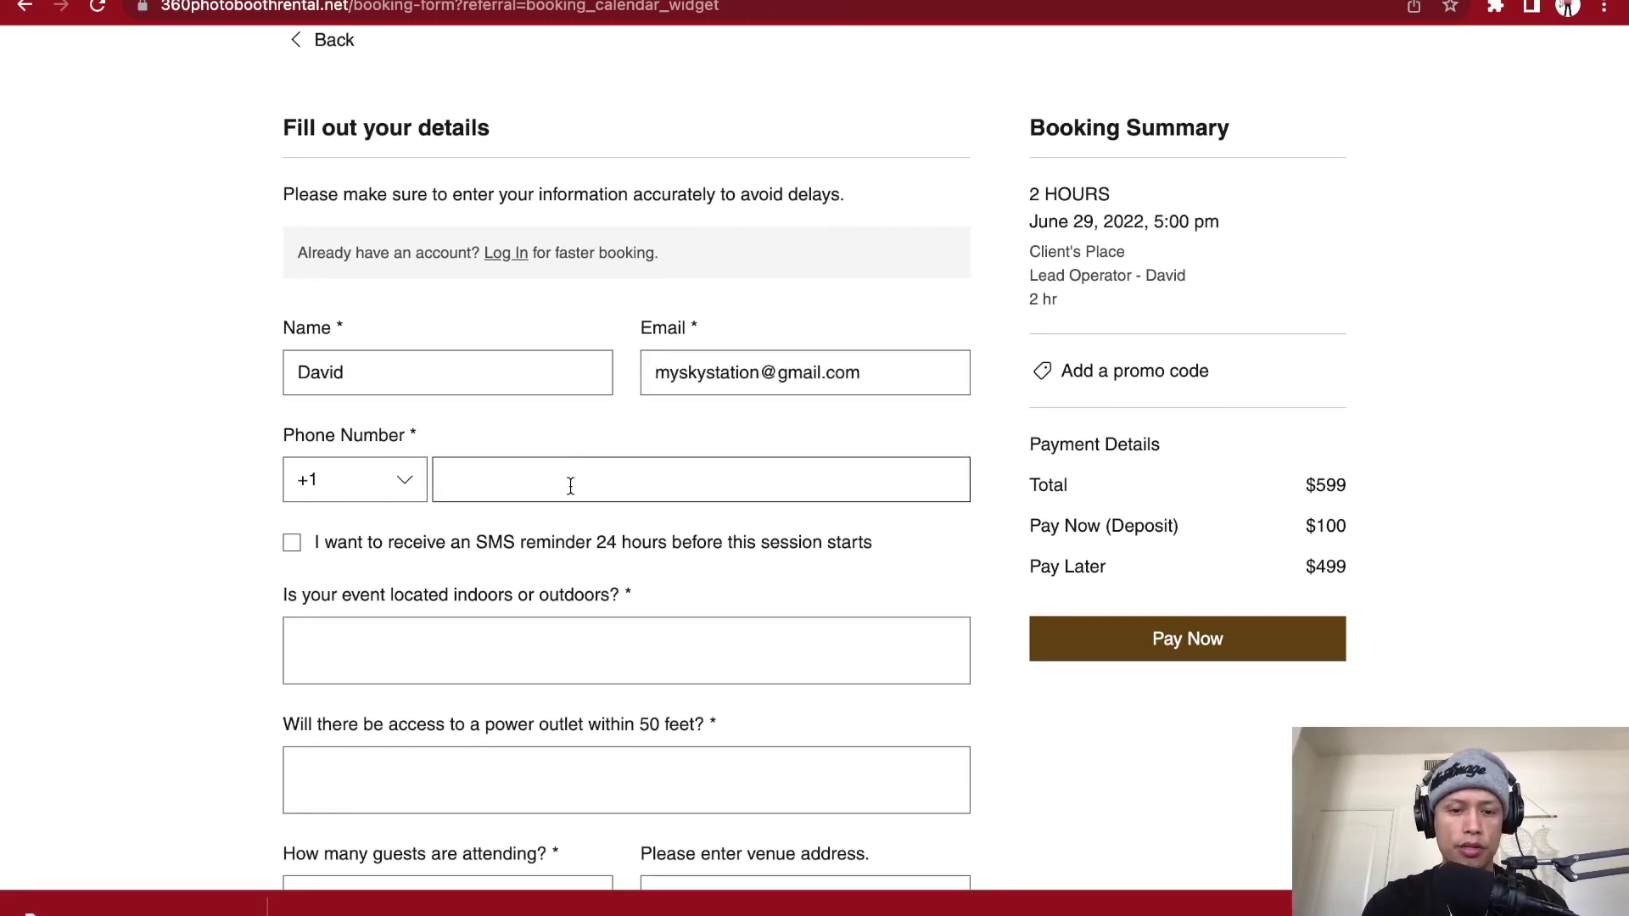
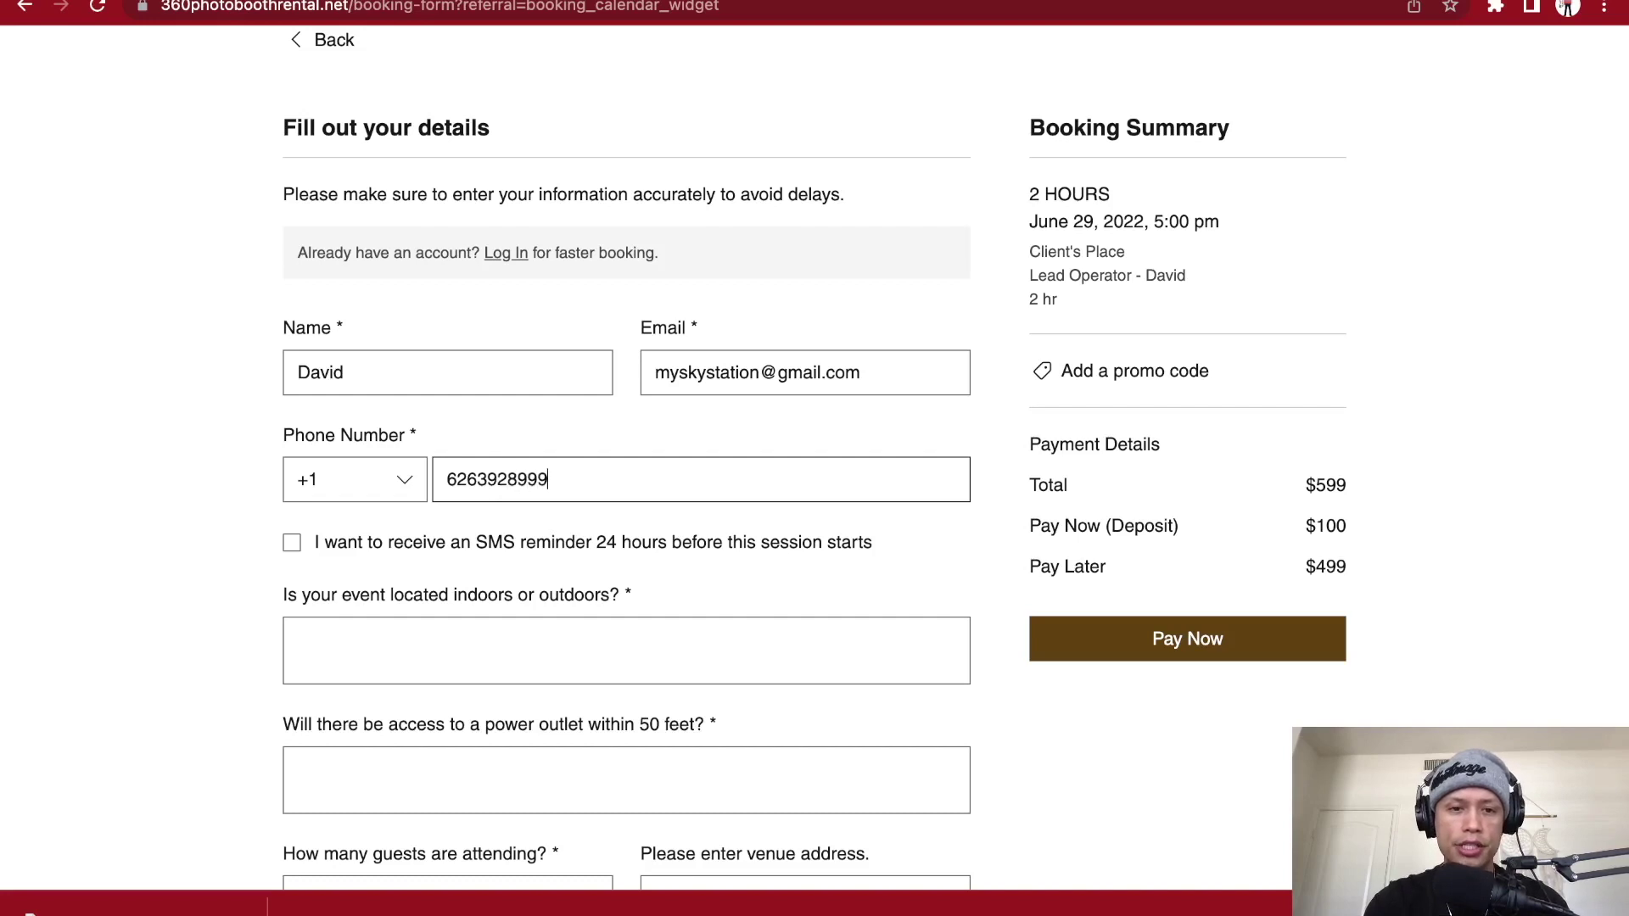
- Opt into the SMS reminder, answer yes to both event questions and enter 100 guests
scroll(639, 559, "down", 1)
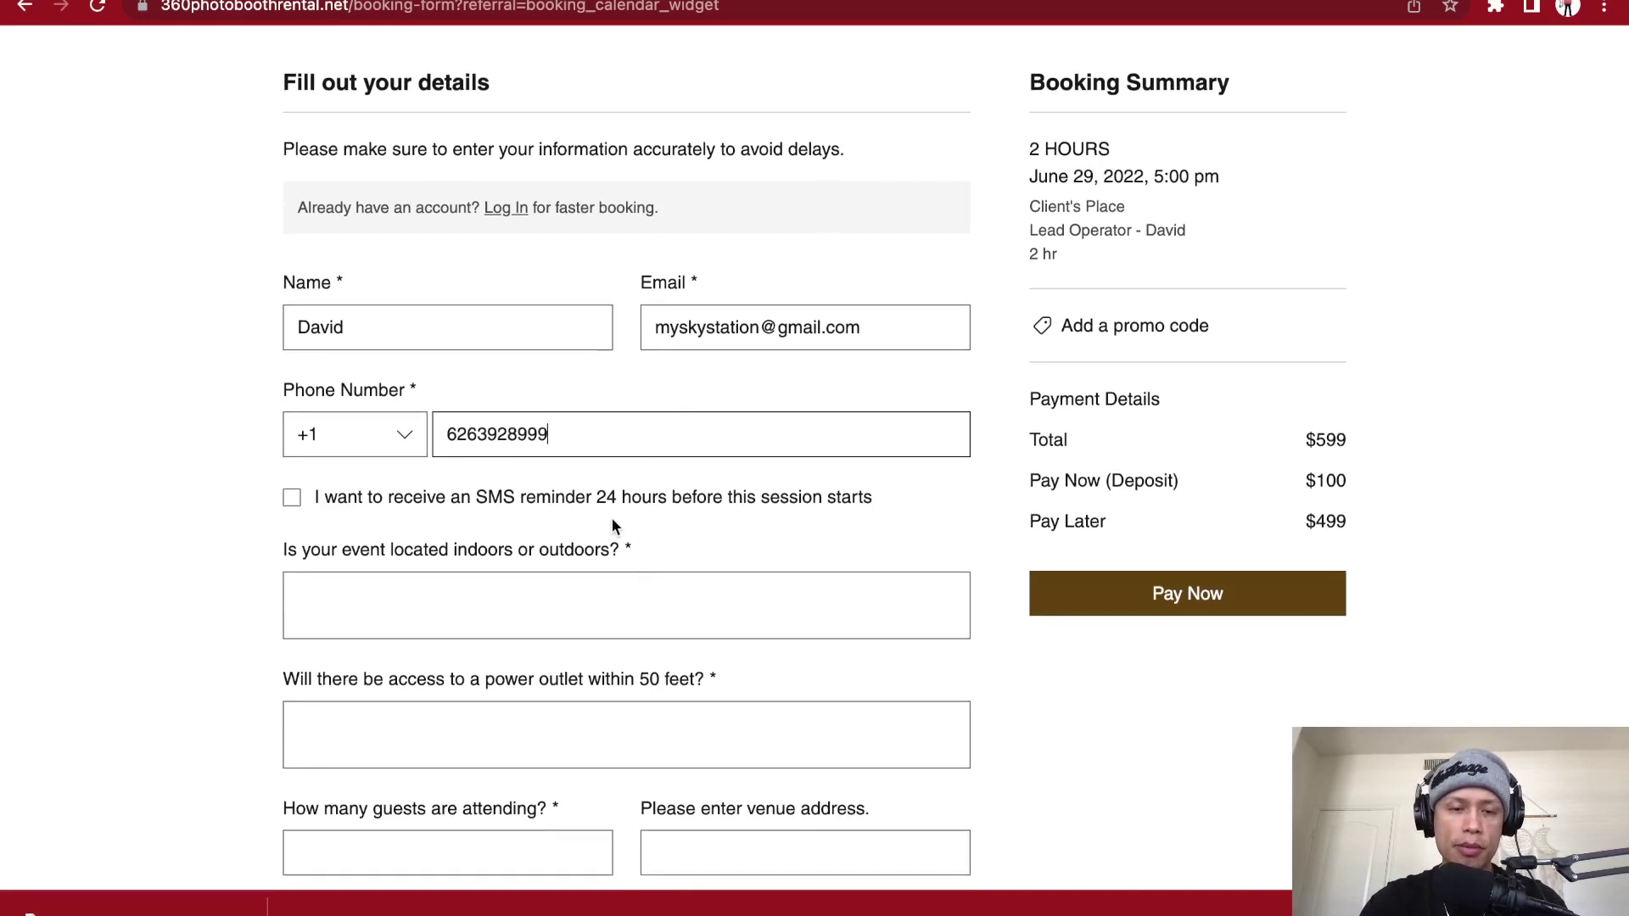
scroll(612, 526, "down", 1)
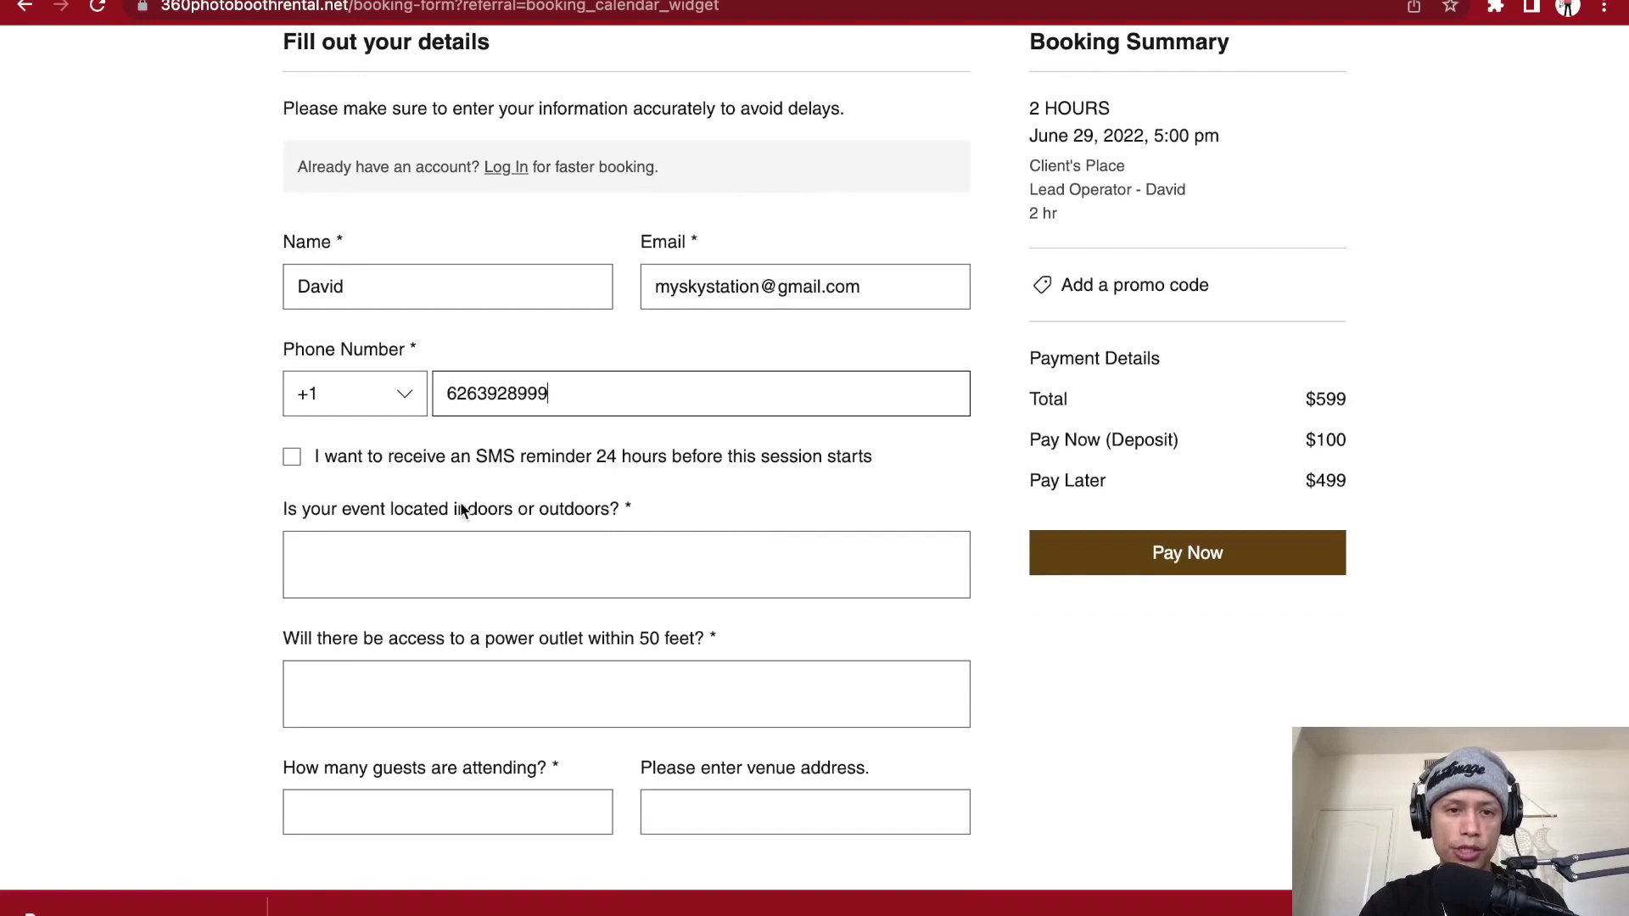
left_click(292, 459)
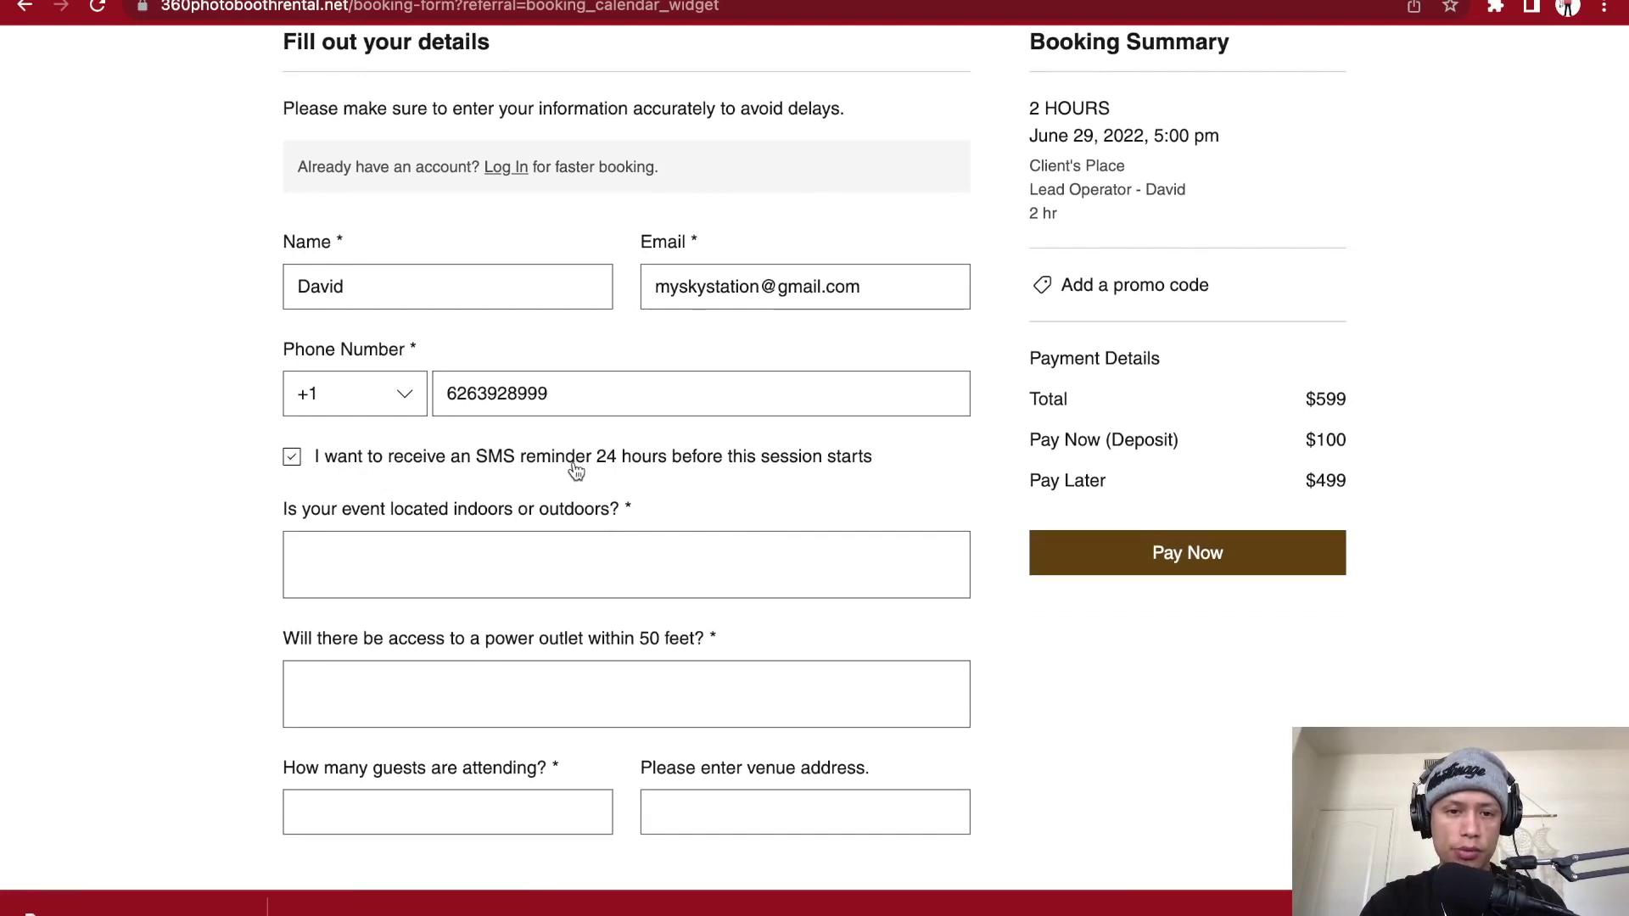
scroll(672, 473, "down", 3)
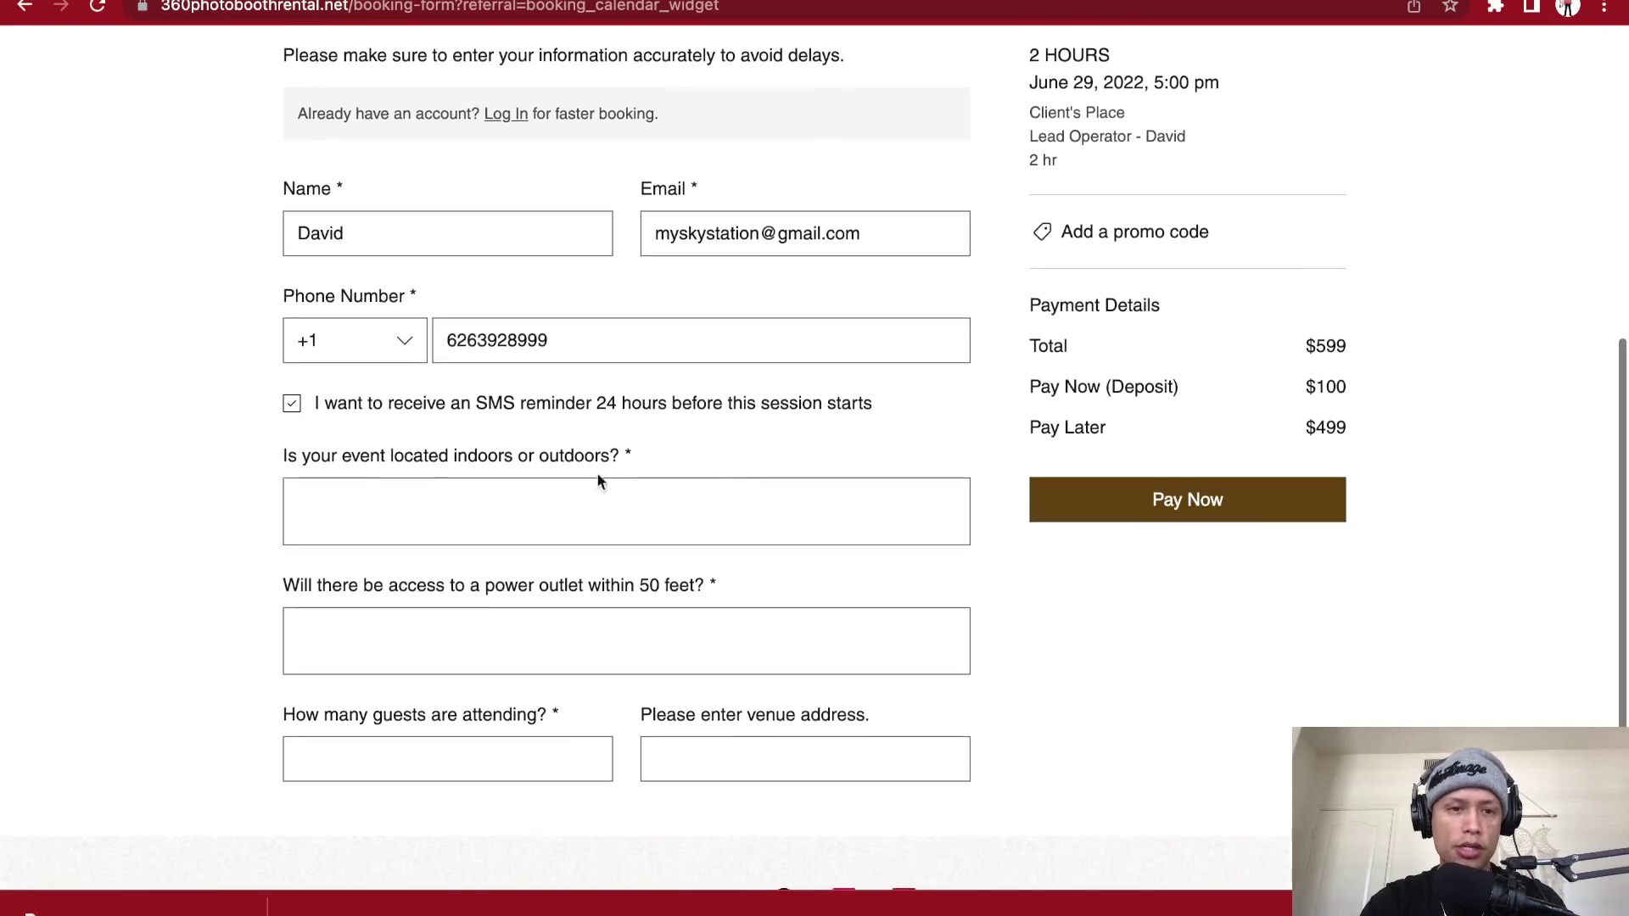
left_click(484, 485)
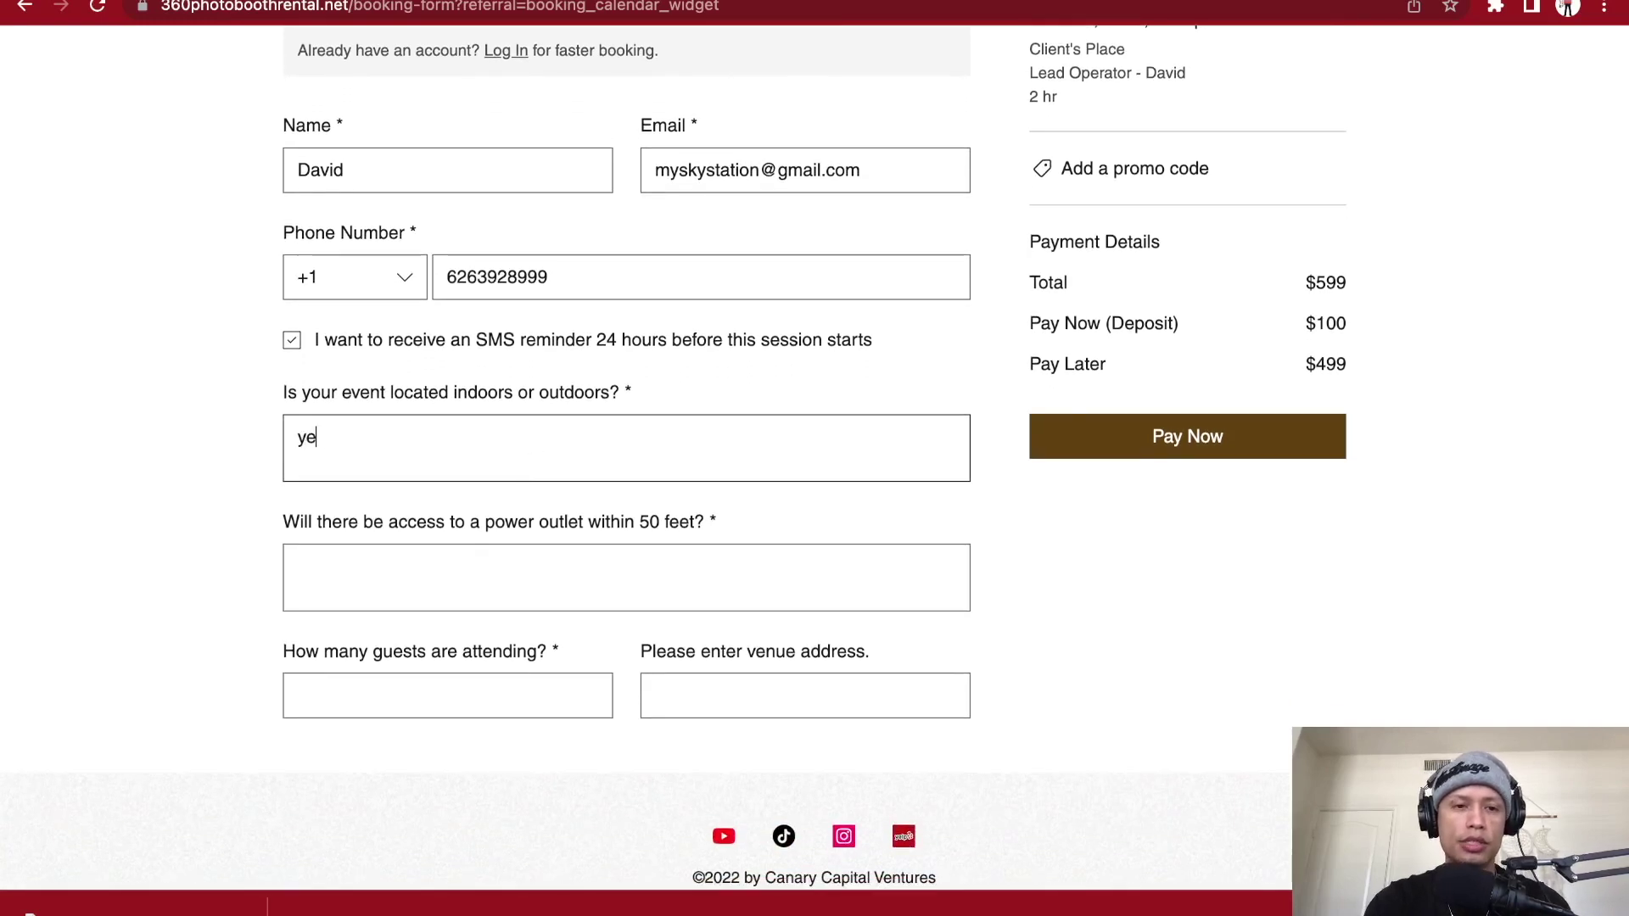
left_click(538, 598)
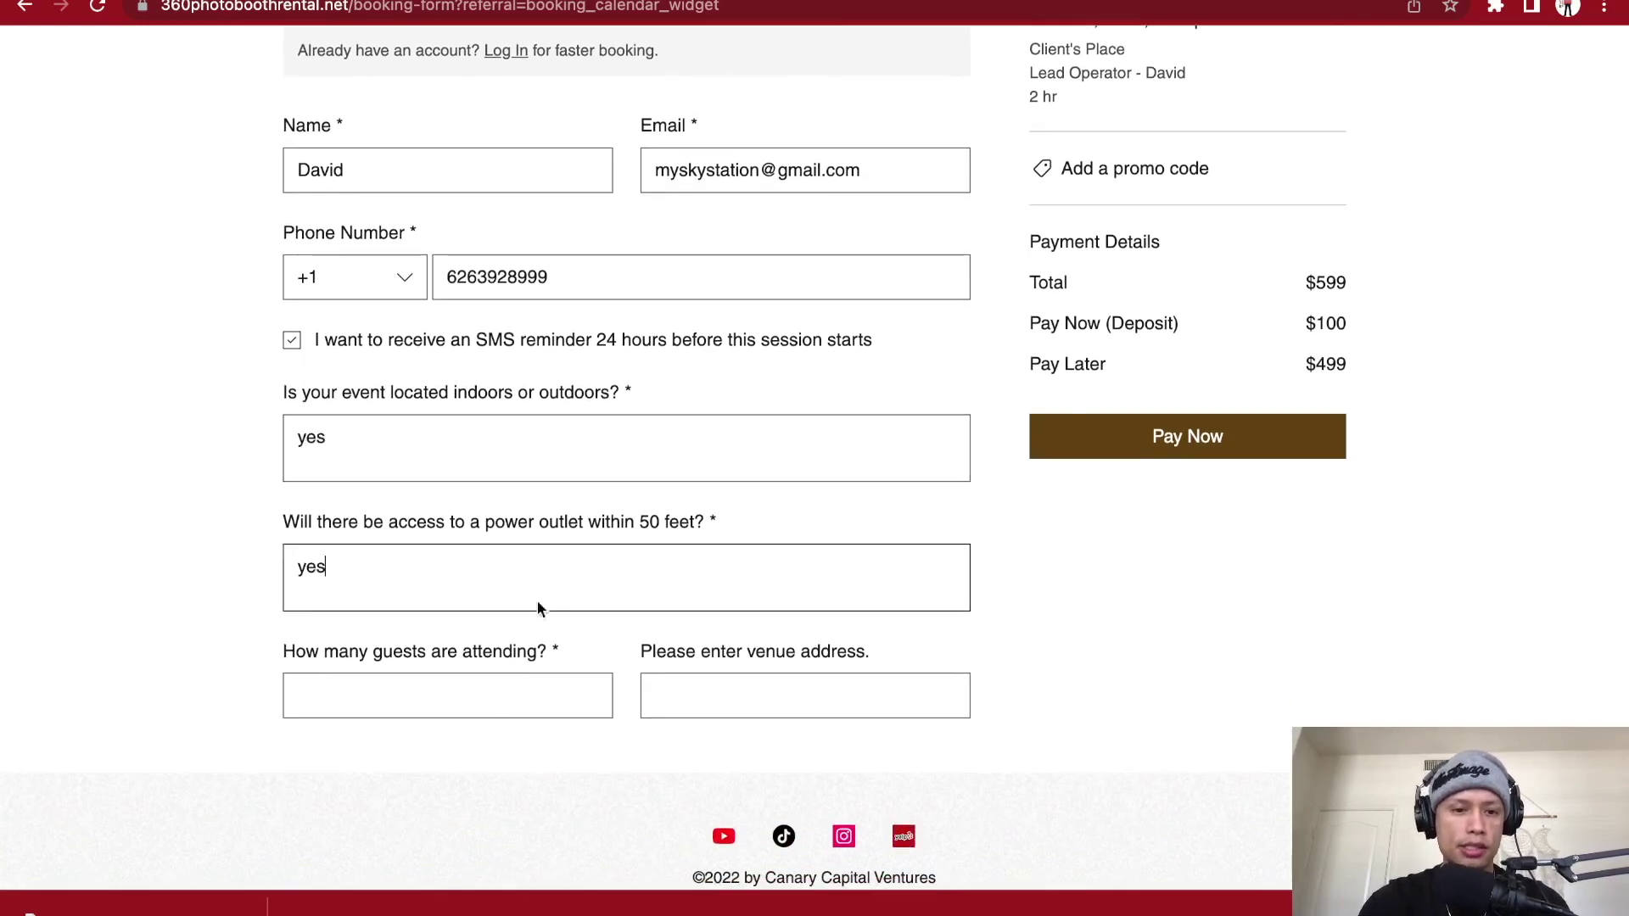
left_click(494, 701)
type("100")
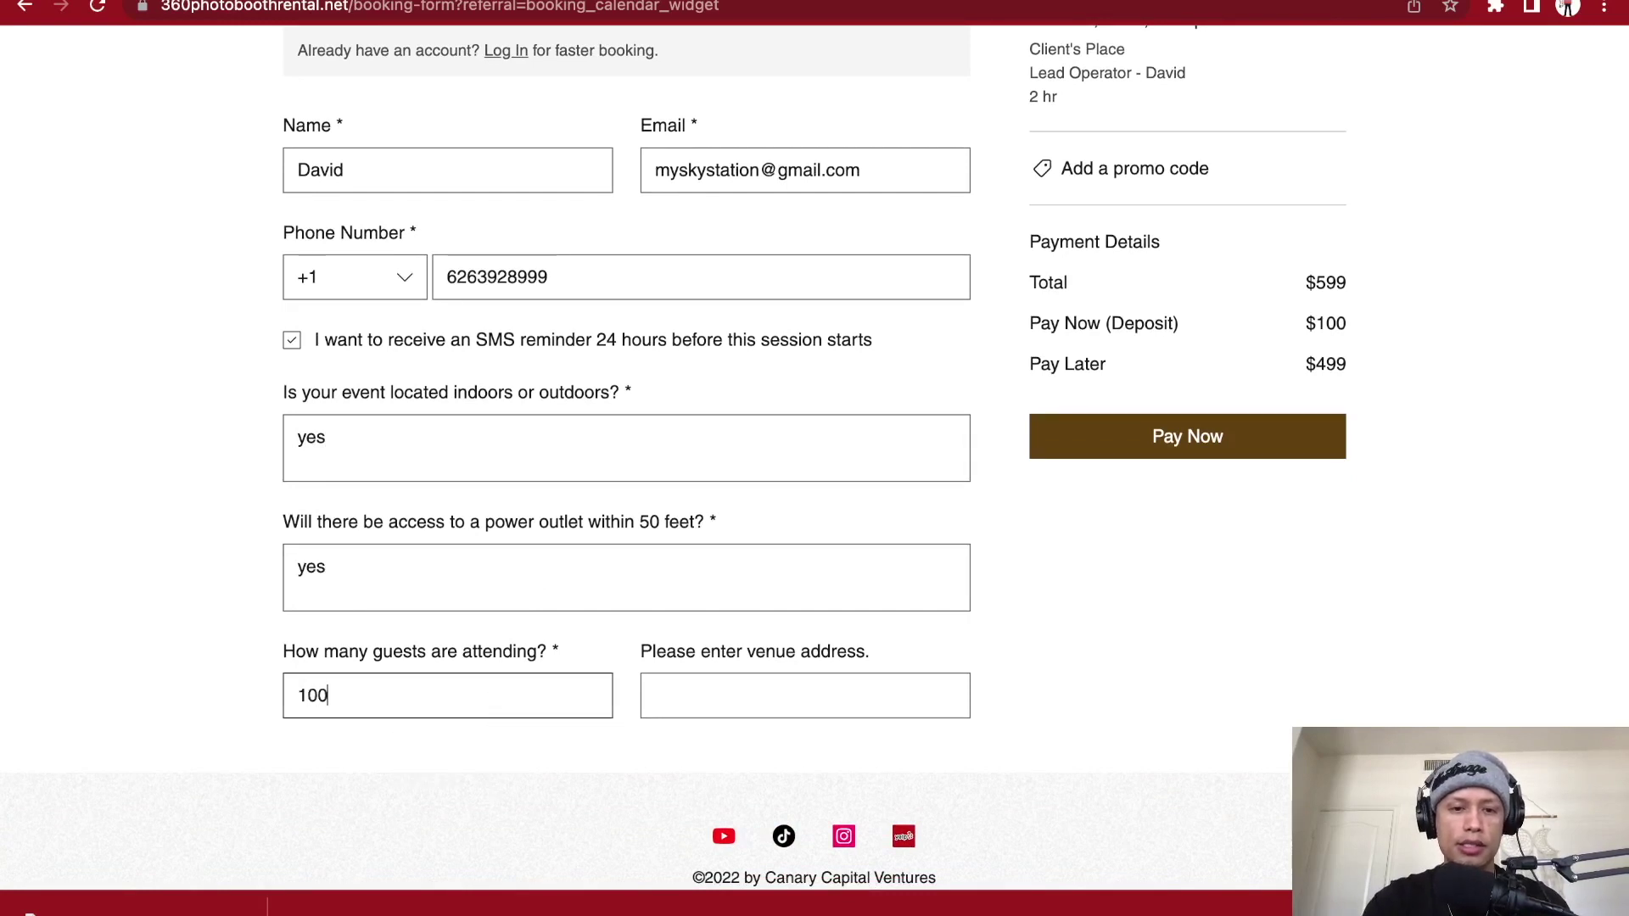
- Choose the autofilled venue address and review the completed booking form
left_click(733, 694)
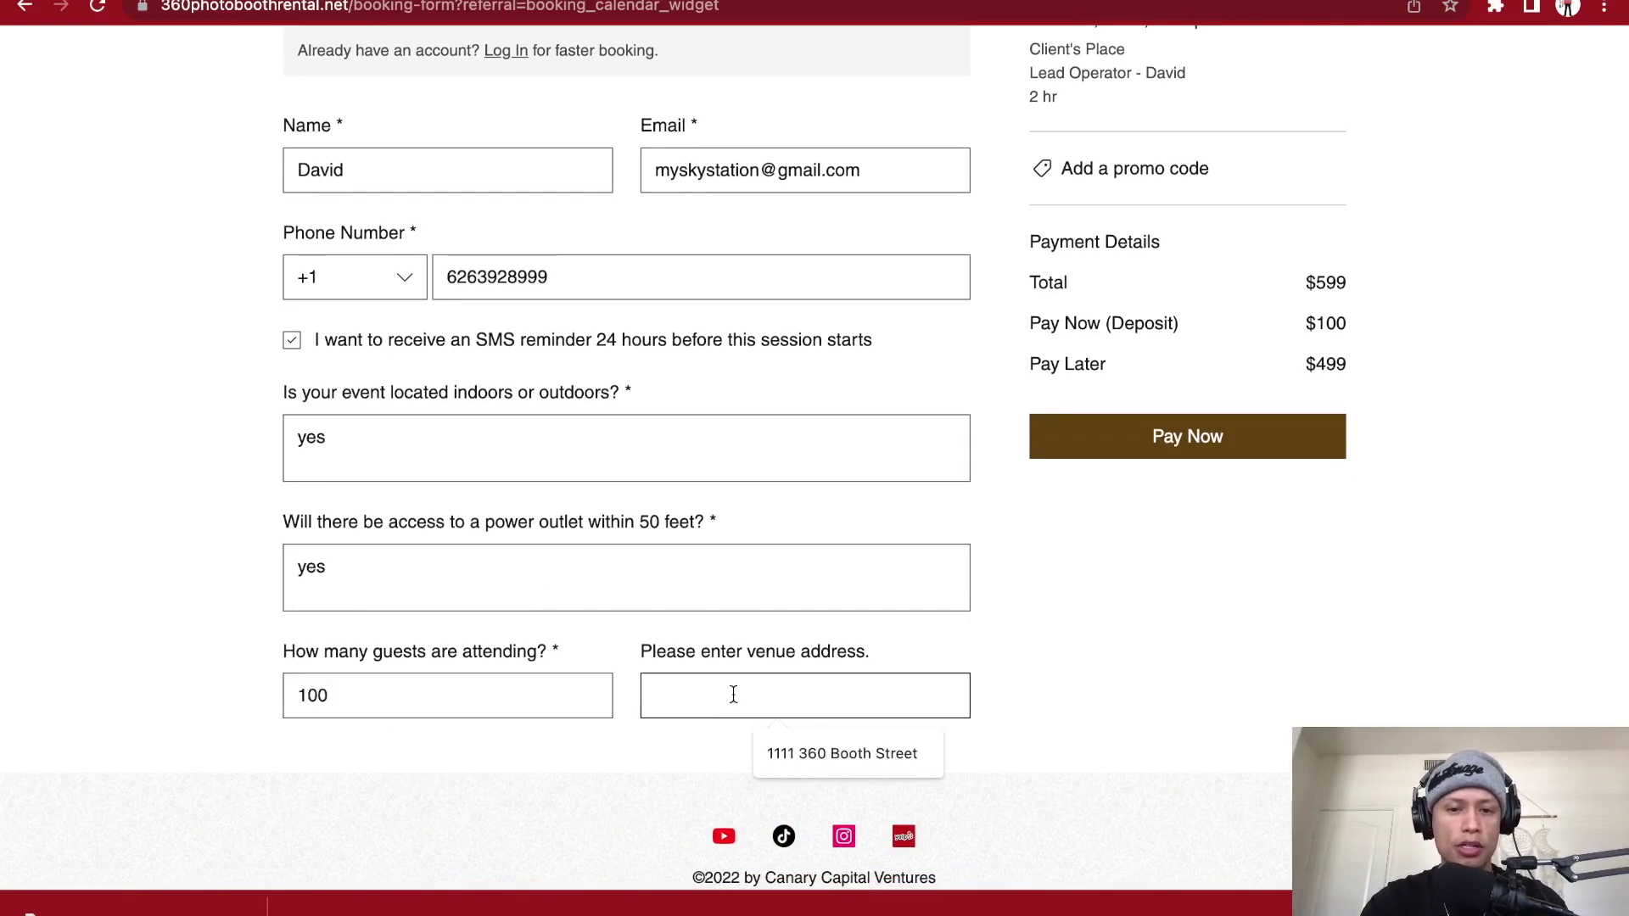
left_click(810, 754)
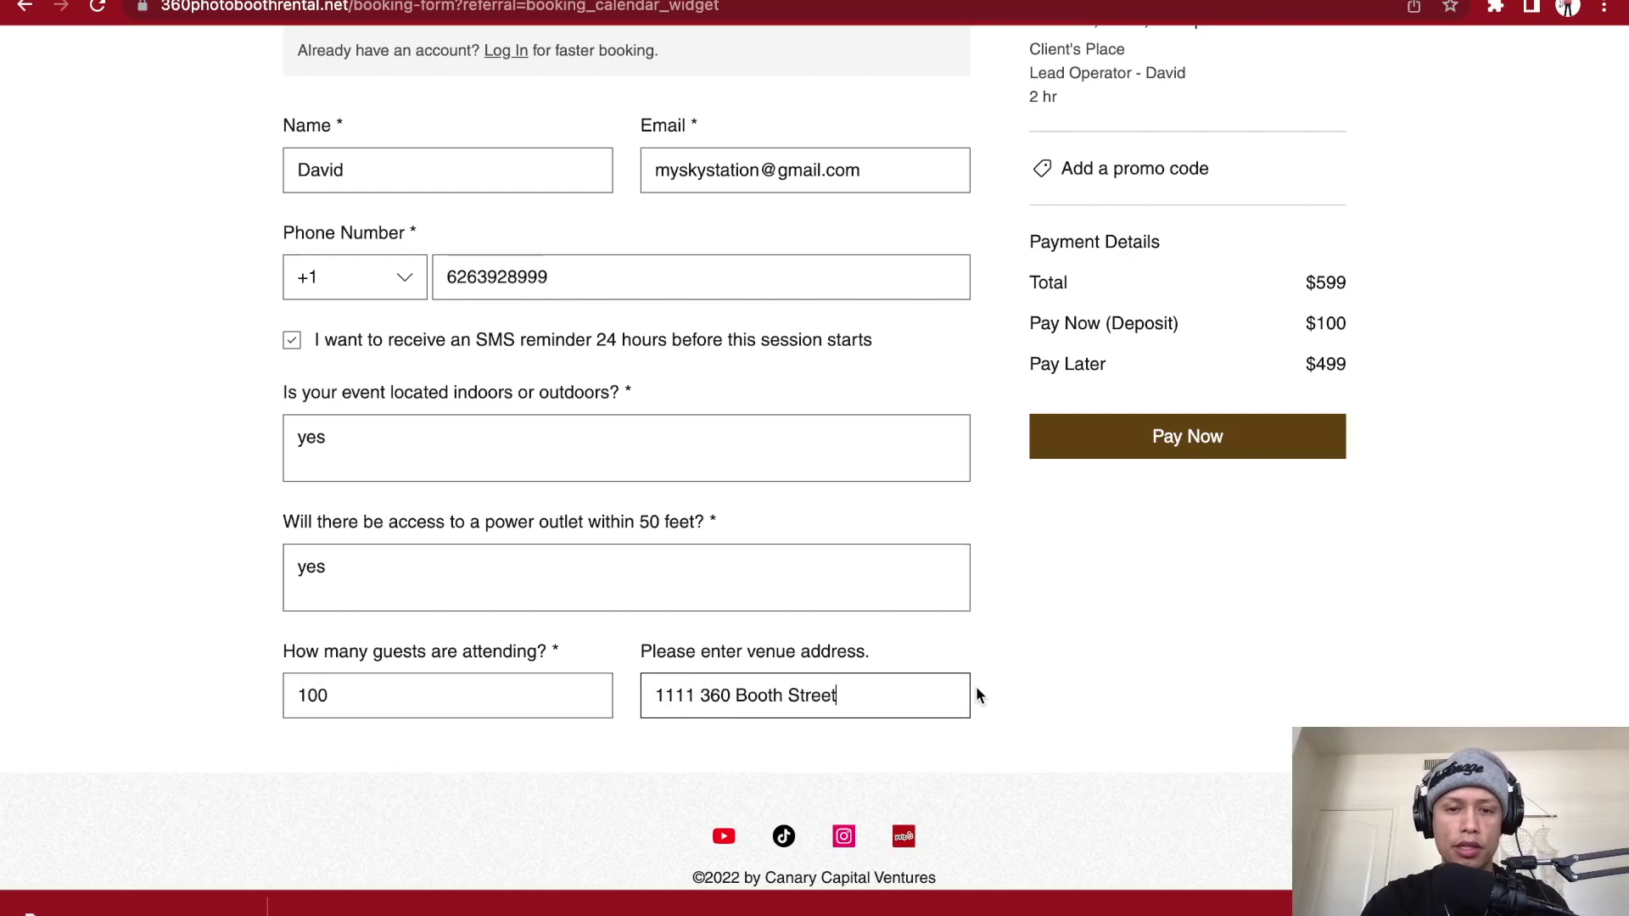
scroll(976, 695, "up", 3)
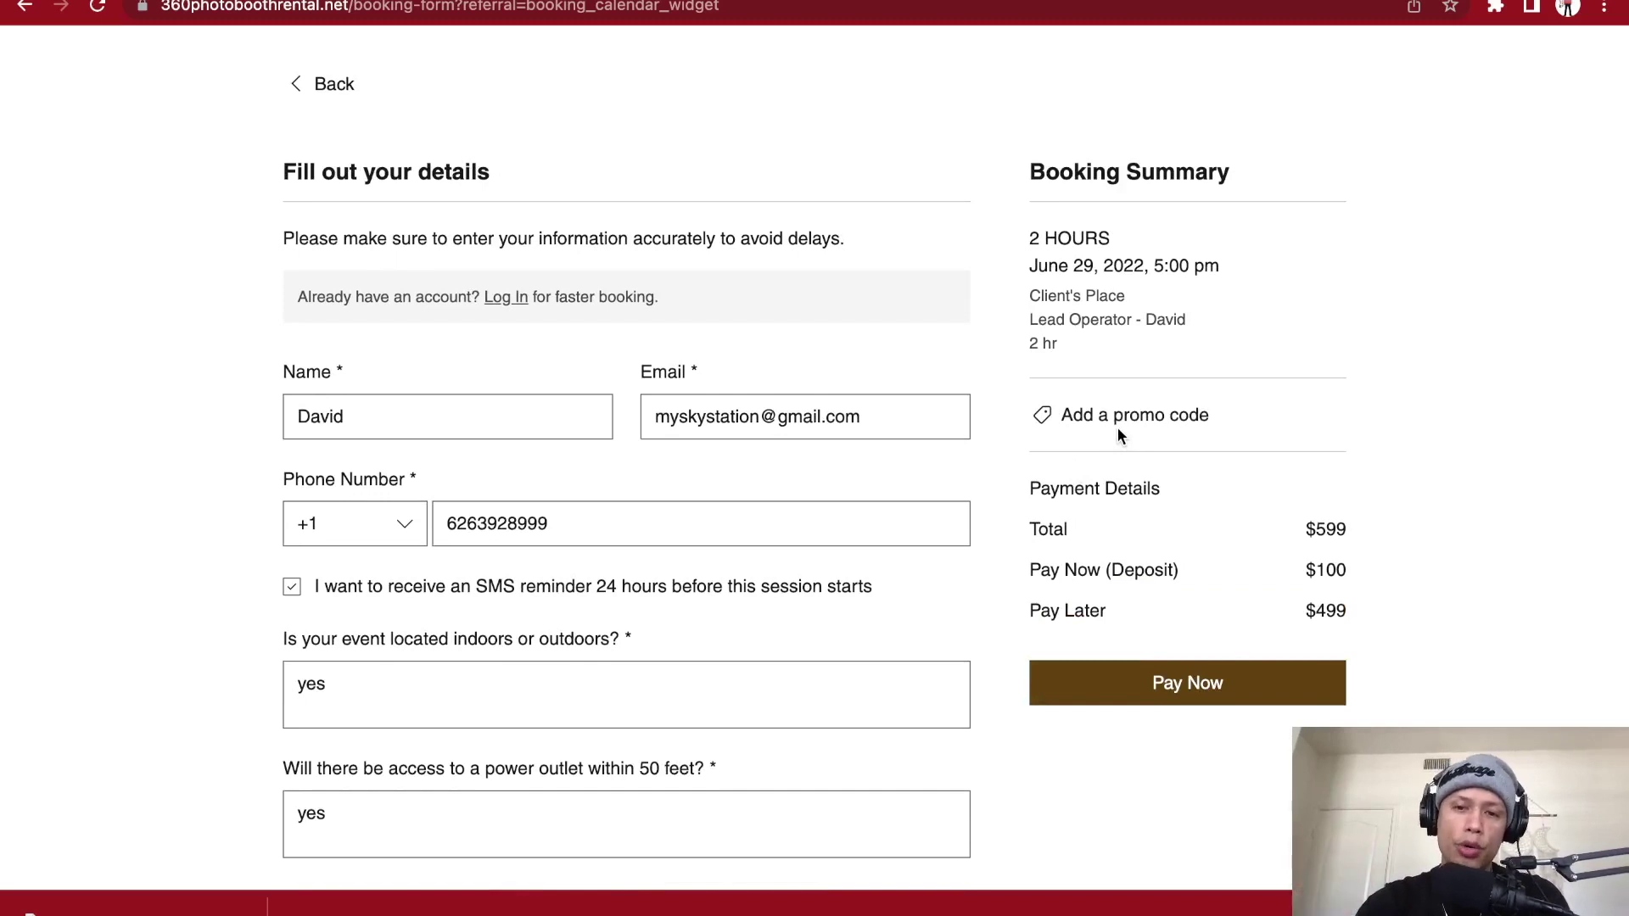
scroll(1117, 433, "up", 1)
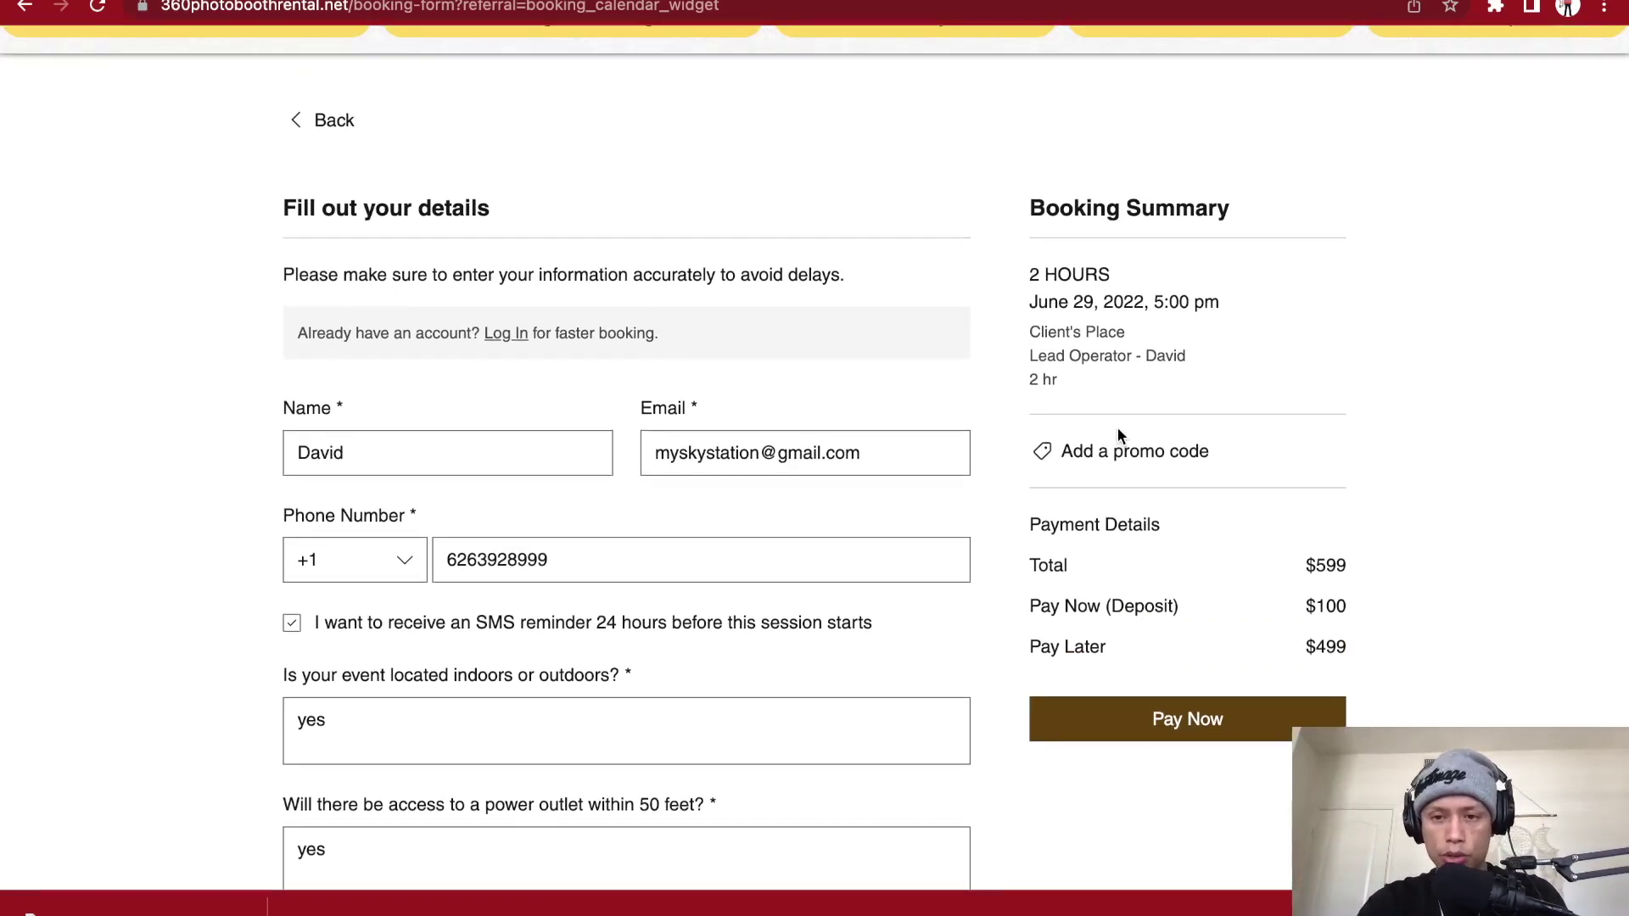
scroll(1117, 436, "down", 1)
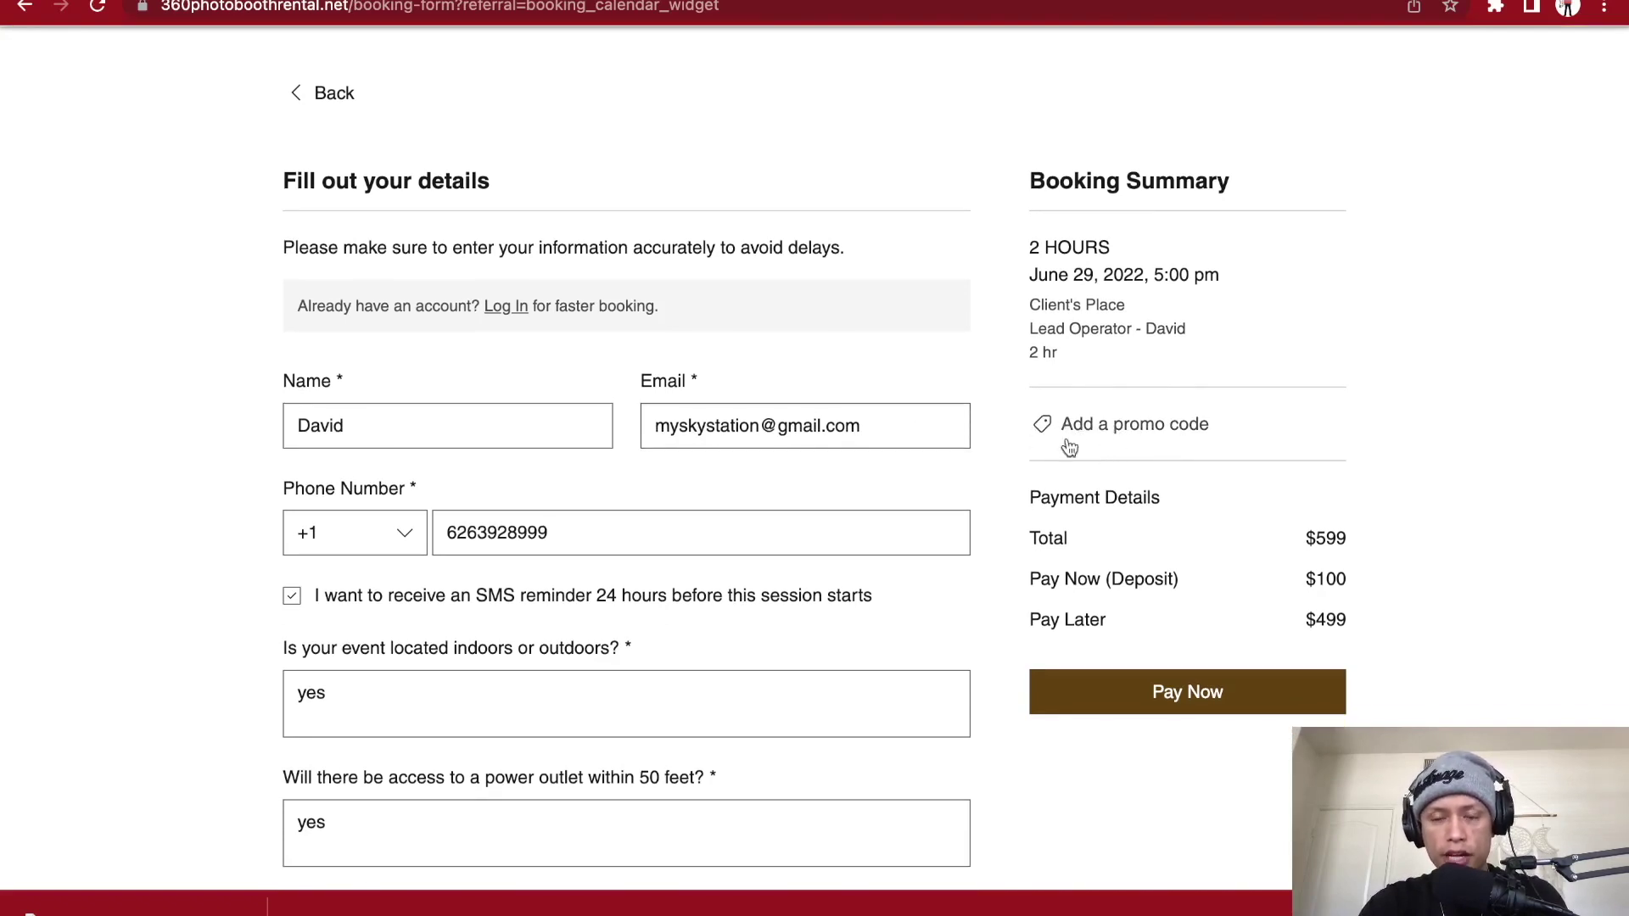
scroll(1132, 472, "down", 1)
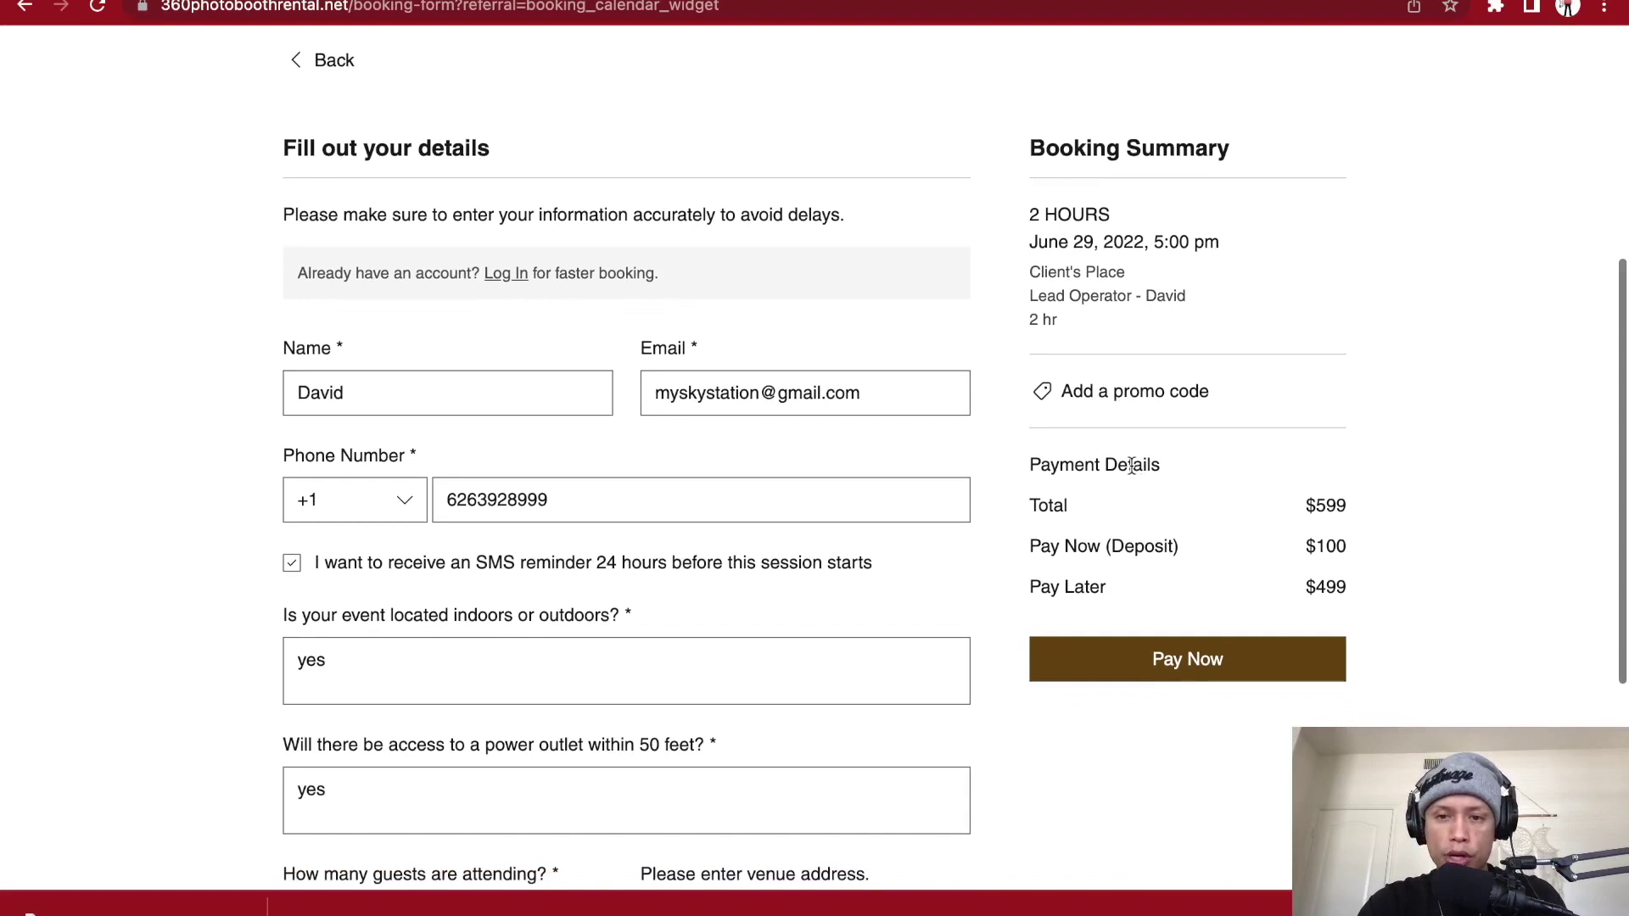
scroll(1131, 471, "up", 2)
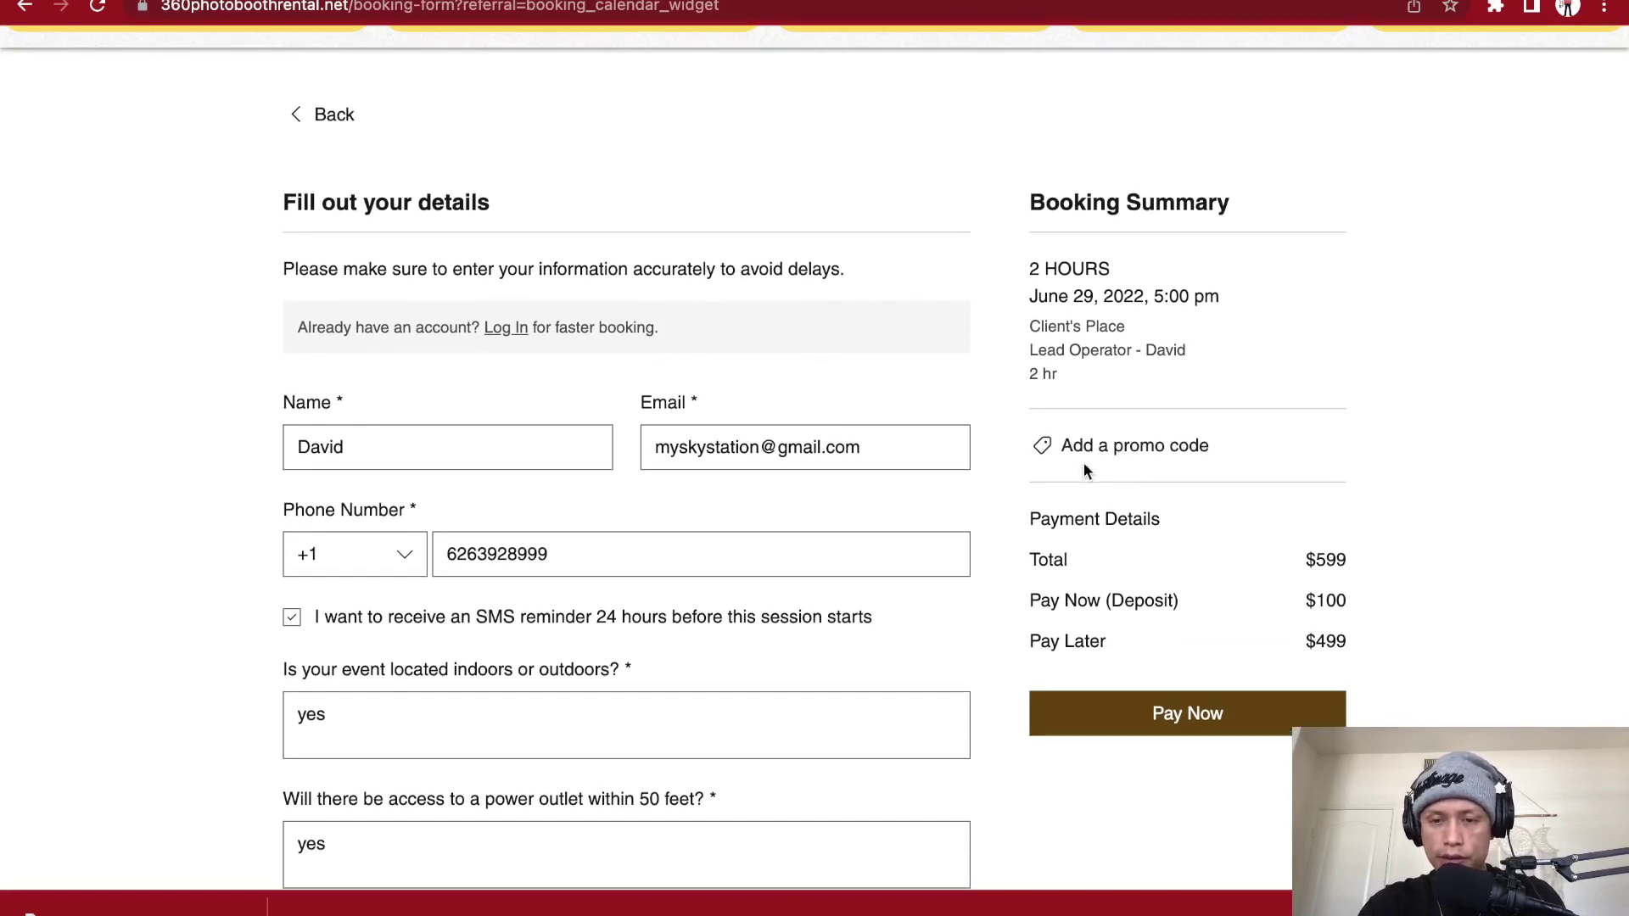
scroll(1081, 453, "down", 1)
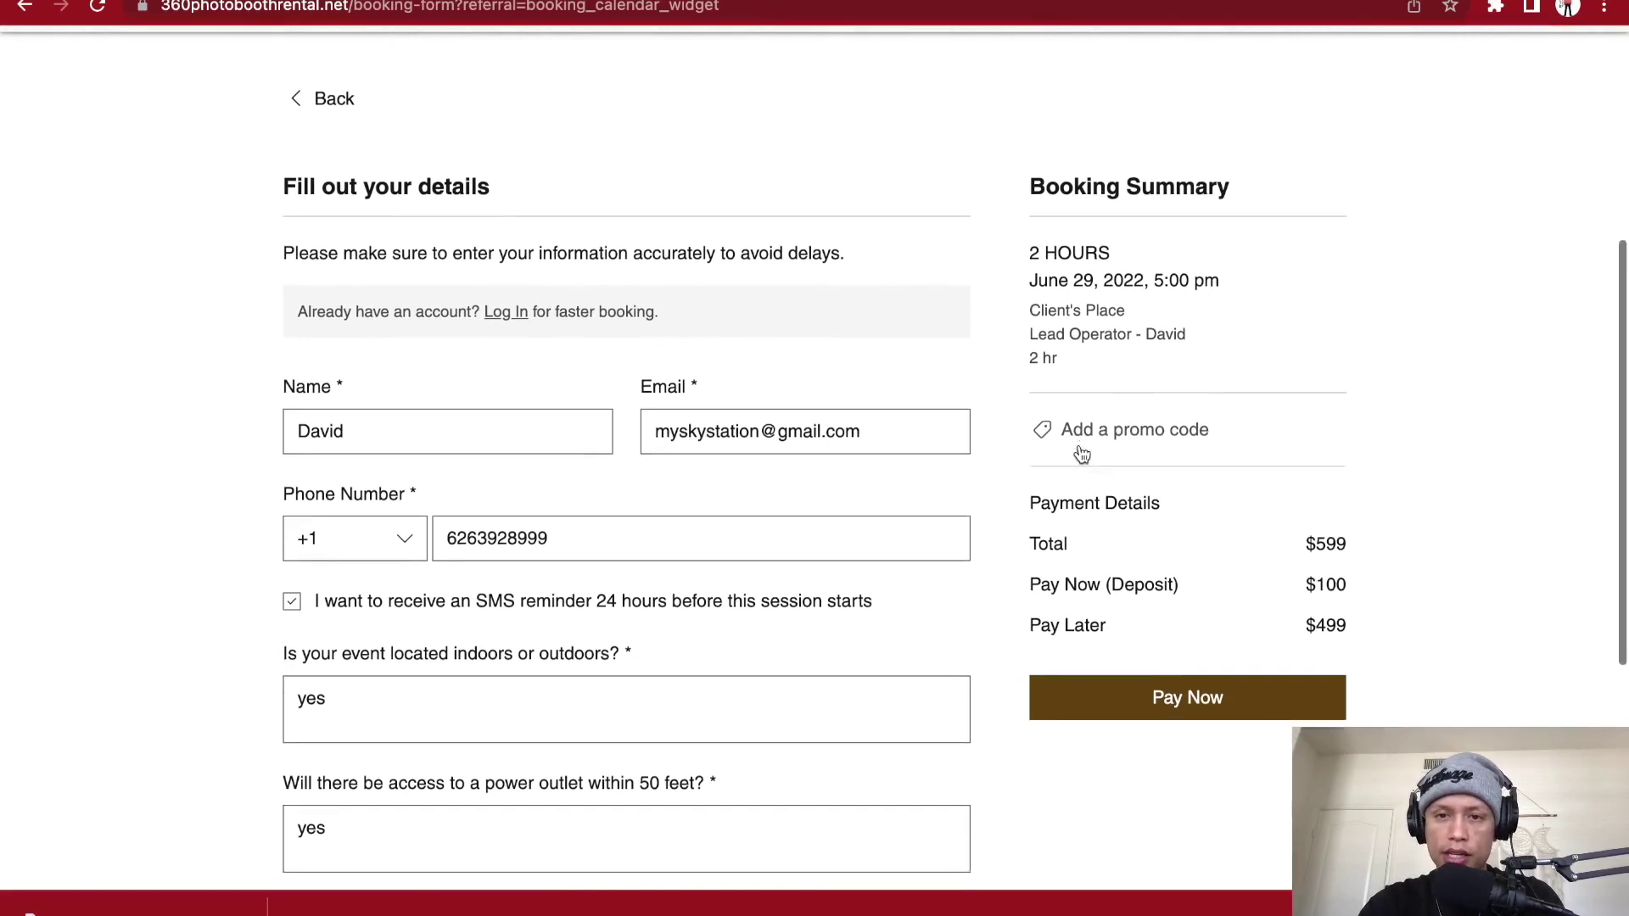
scroll(1113, 555, "down", 1)
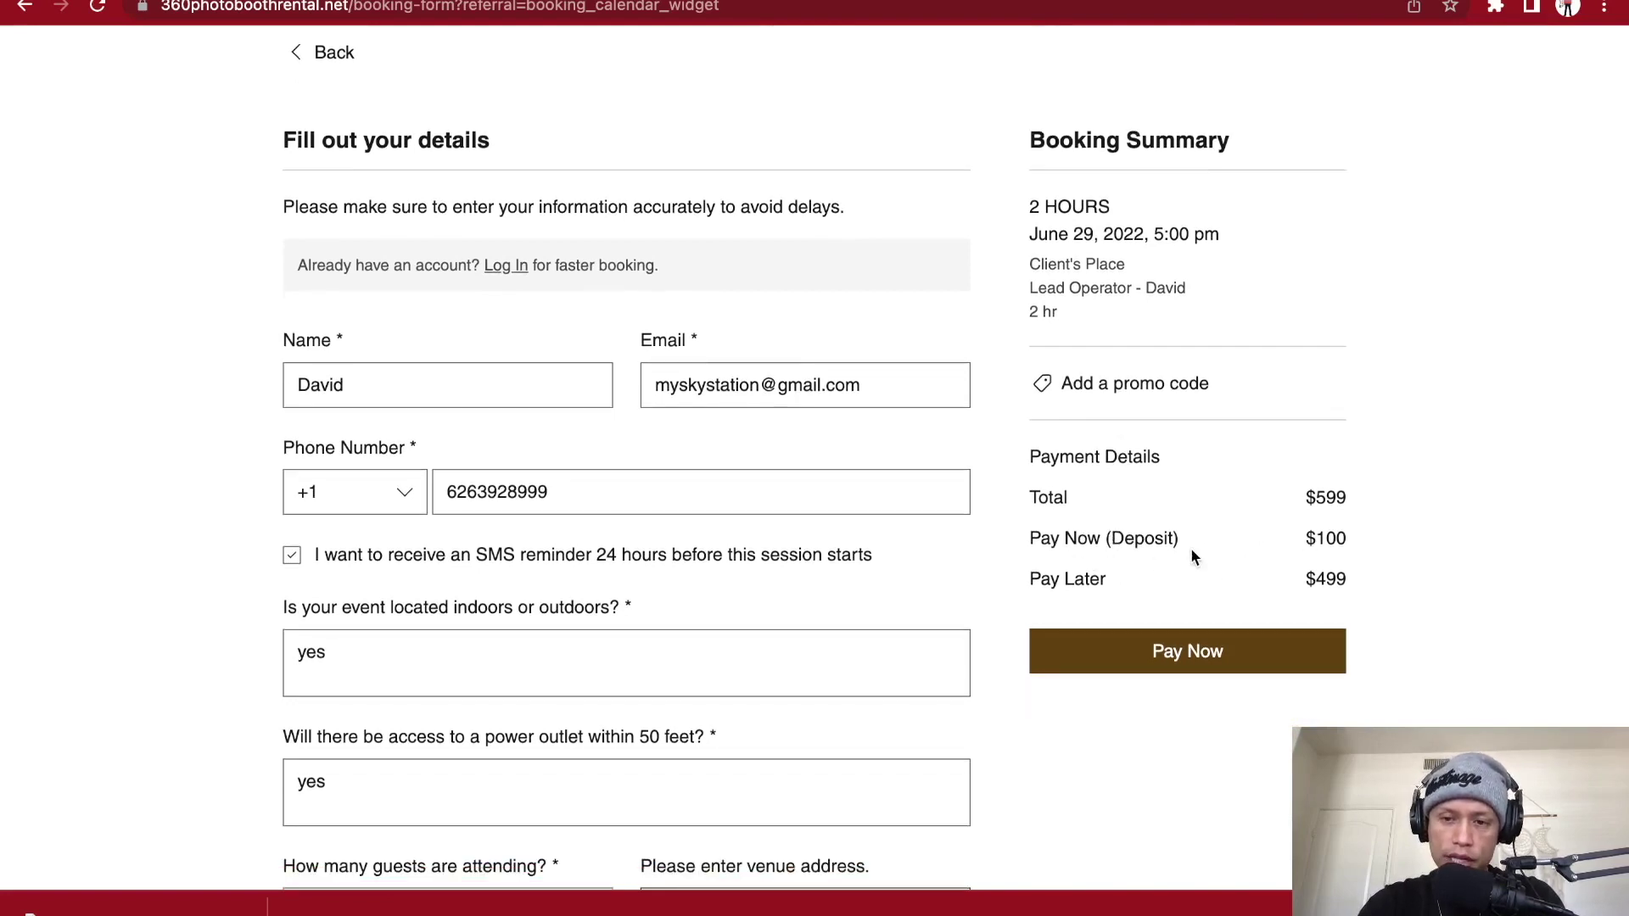
- Submit the booking details and reach the Payment Info page with the $100 deposit due
left_click(1196, 660)
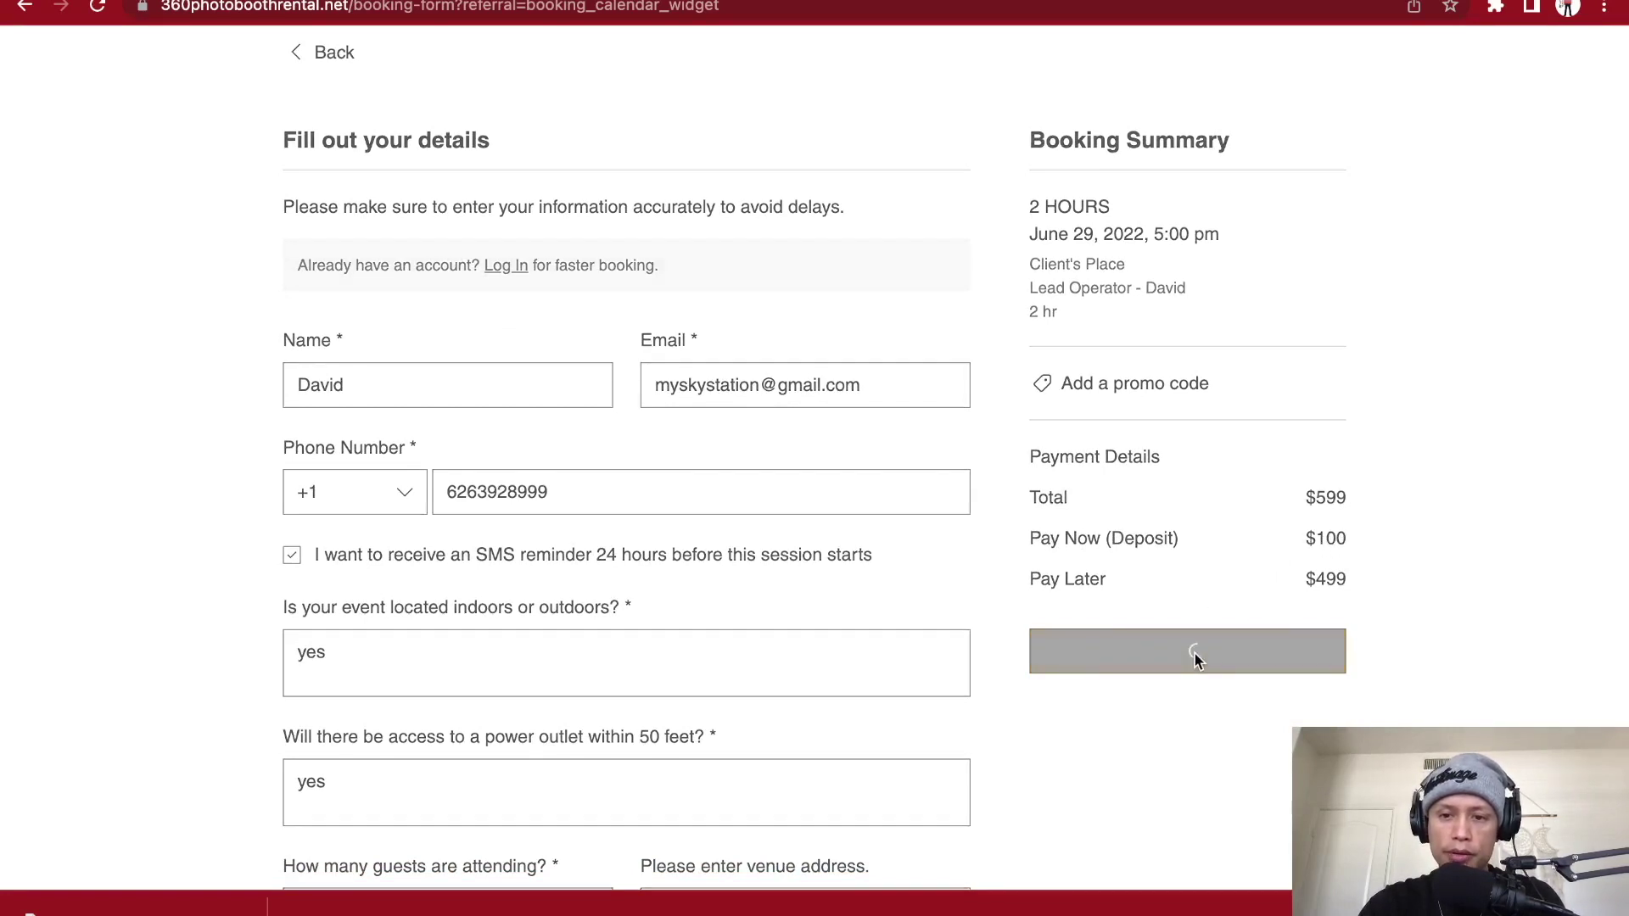
scroll(981, 670, "down", 4)
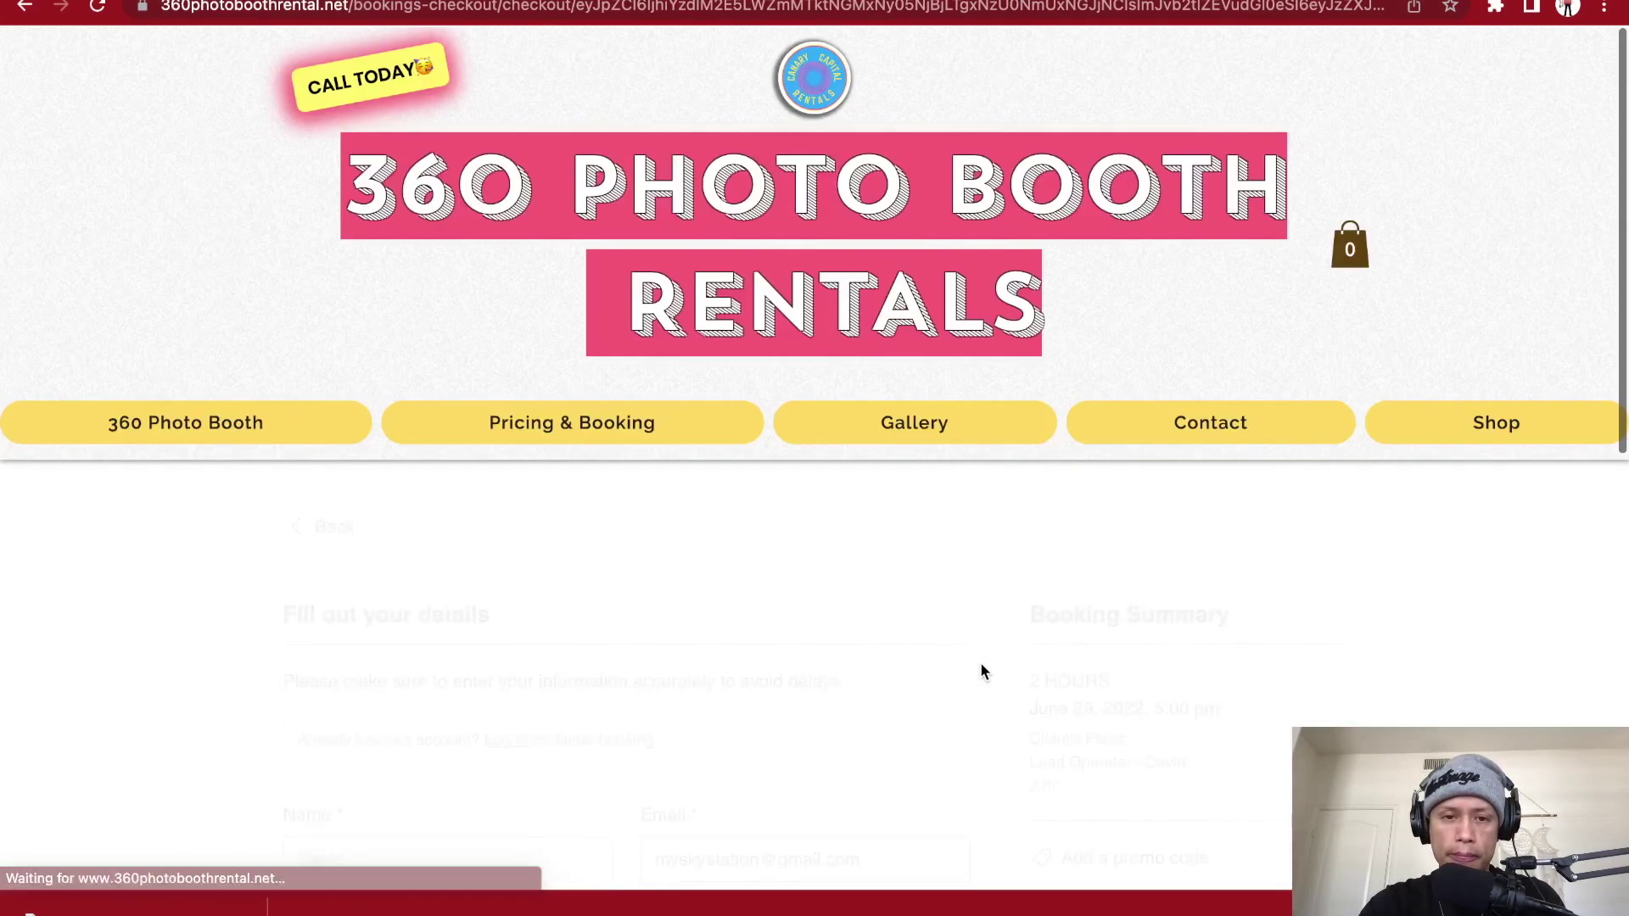
scroll(786, 676, "down", 4)
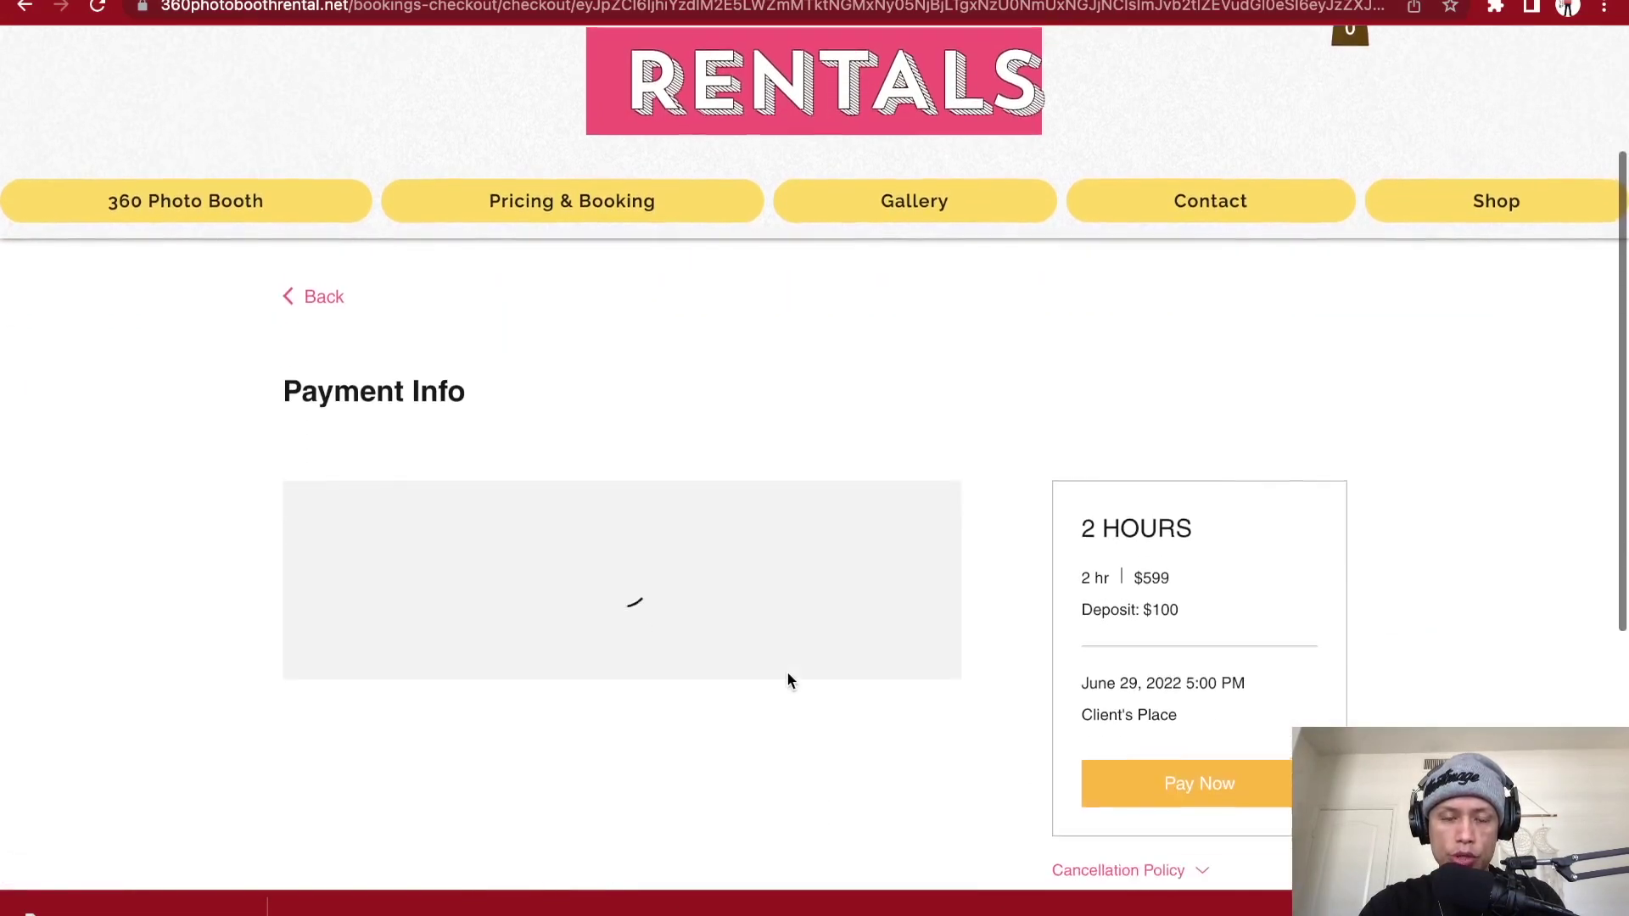
scroll(649, 399, "down", 2)
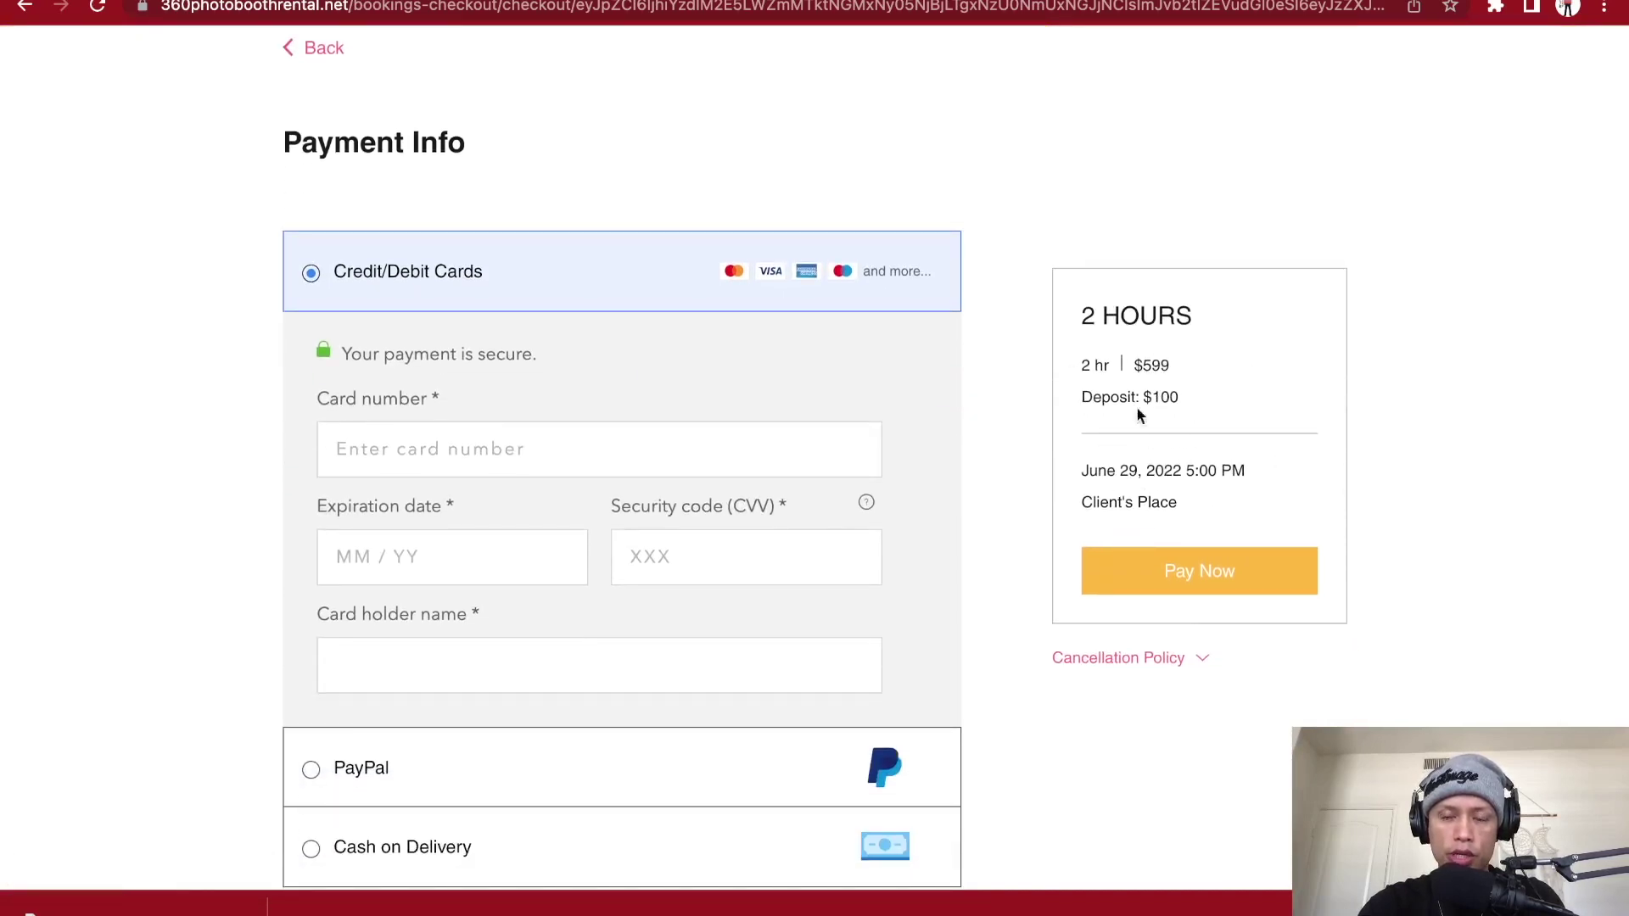
scroll(745, 463, "down", 5)
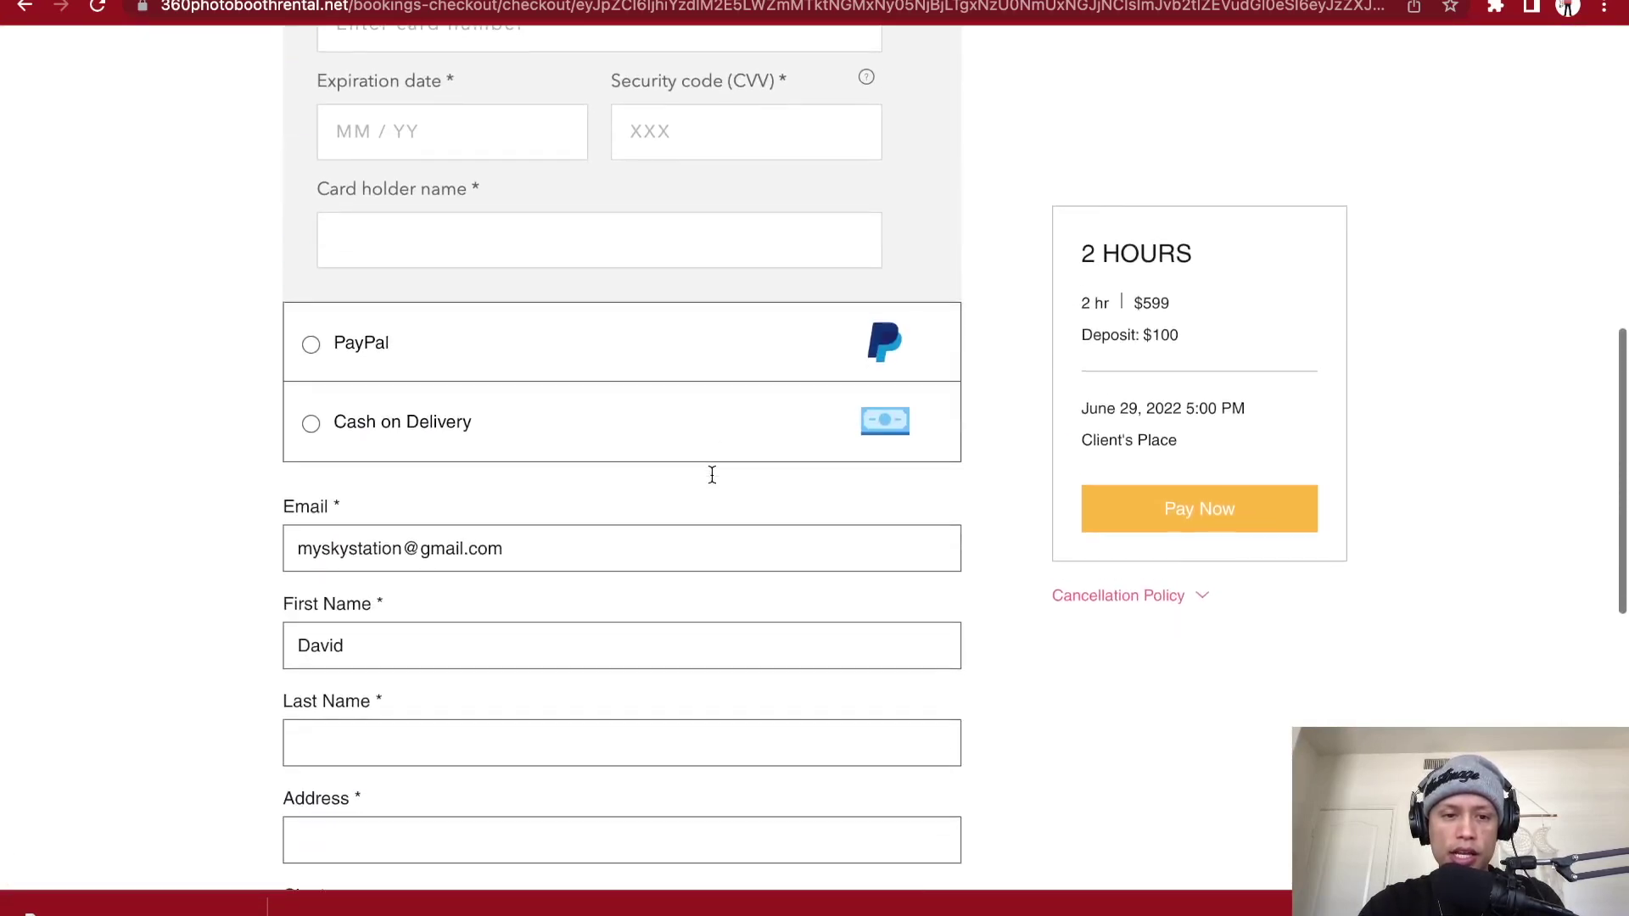
scroll(710, 473, "up", 6)
scroll(369, 425, "down", 3)
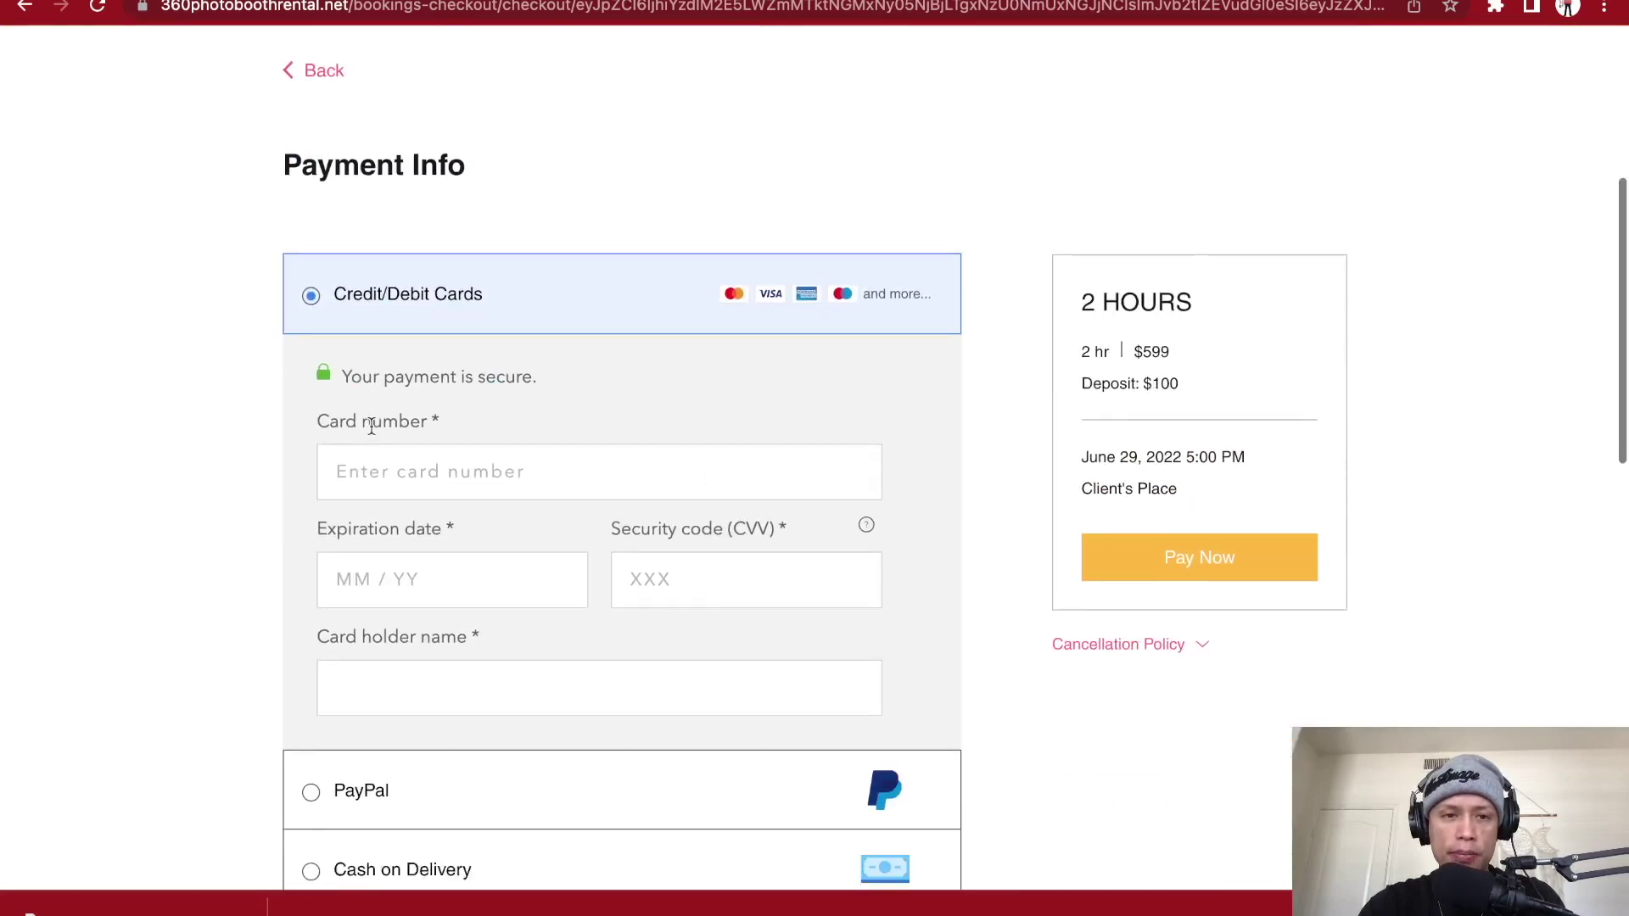
scroll(371, 426, "down", 3)
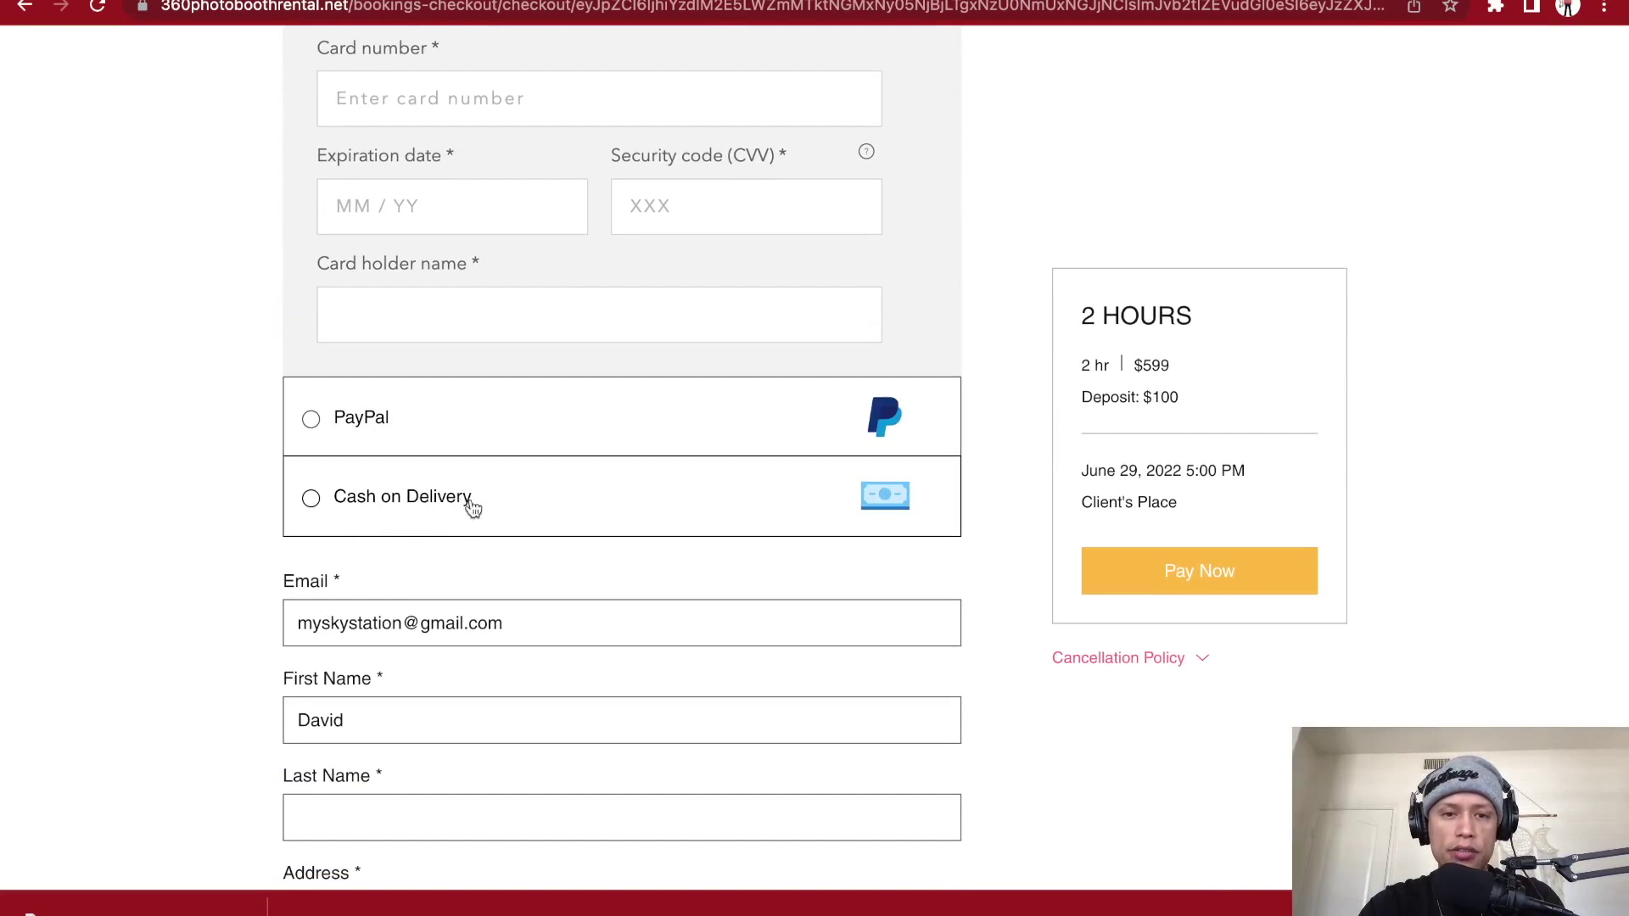
scroll(364, 462, "down", 1)
scroll(310, 461, "down", 1)
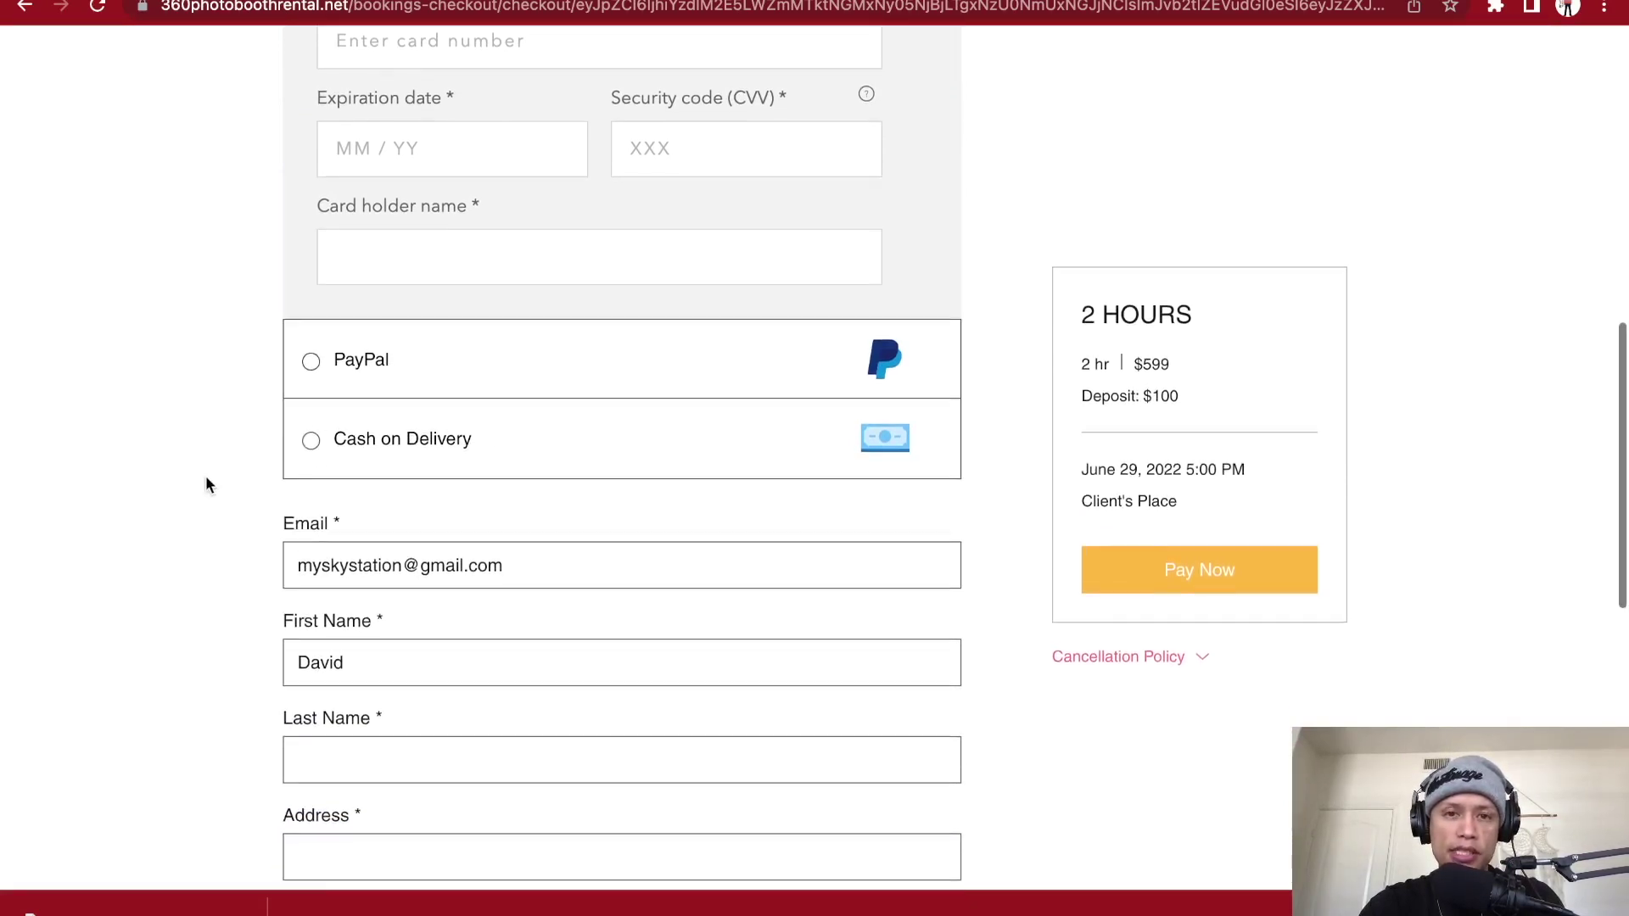
scroll(206, 477, "down", 1)
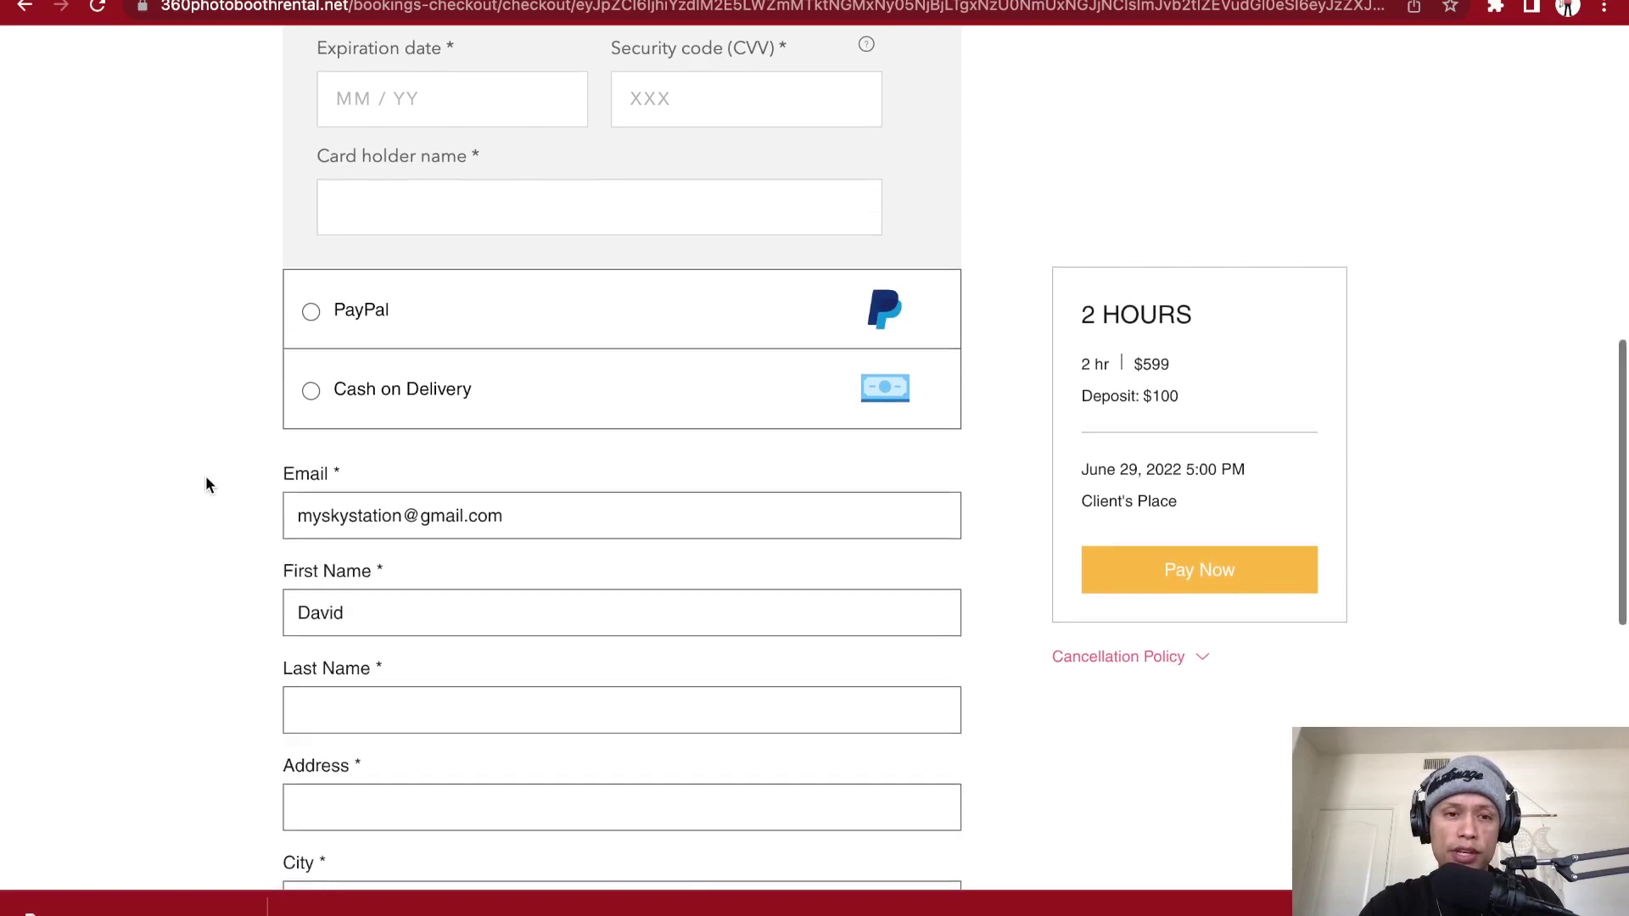
scroll(207, 477, "down", 10)
scroll(205, 485, "down", 2)
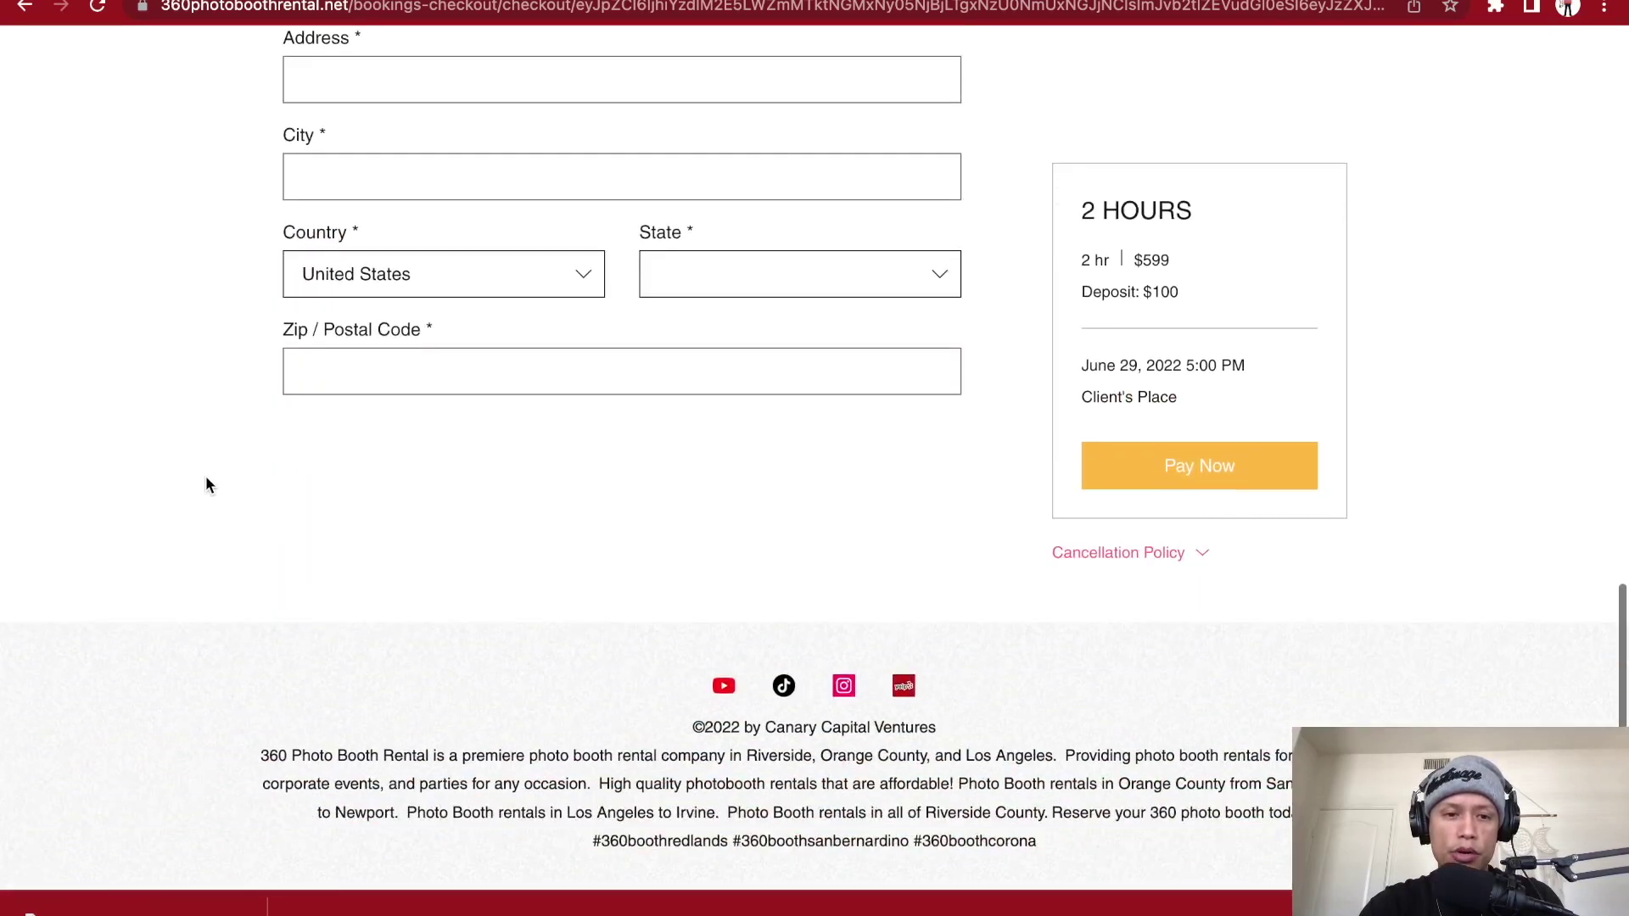
scroll(430, 156, "up", 9)
scroll(425, 531, "up", 11)
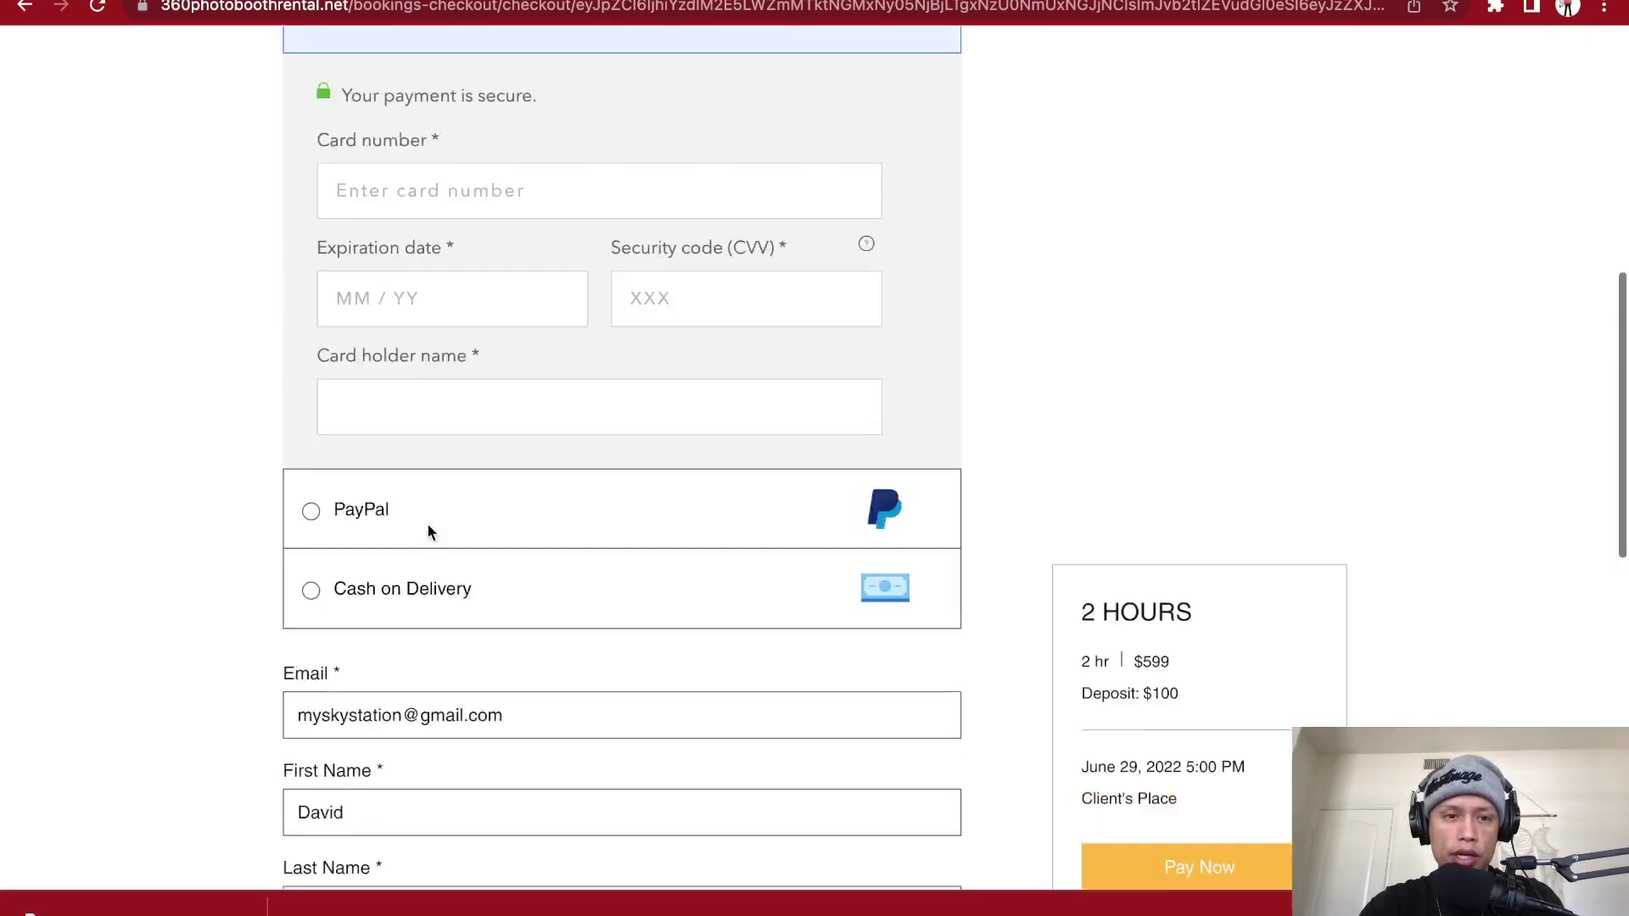
left_click(429, 486)
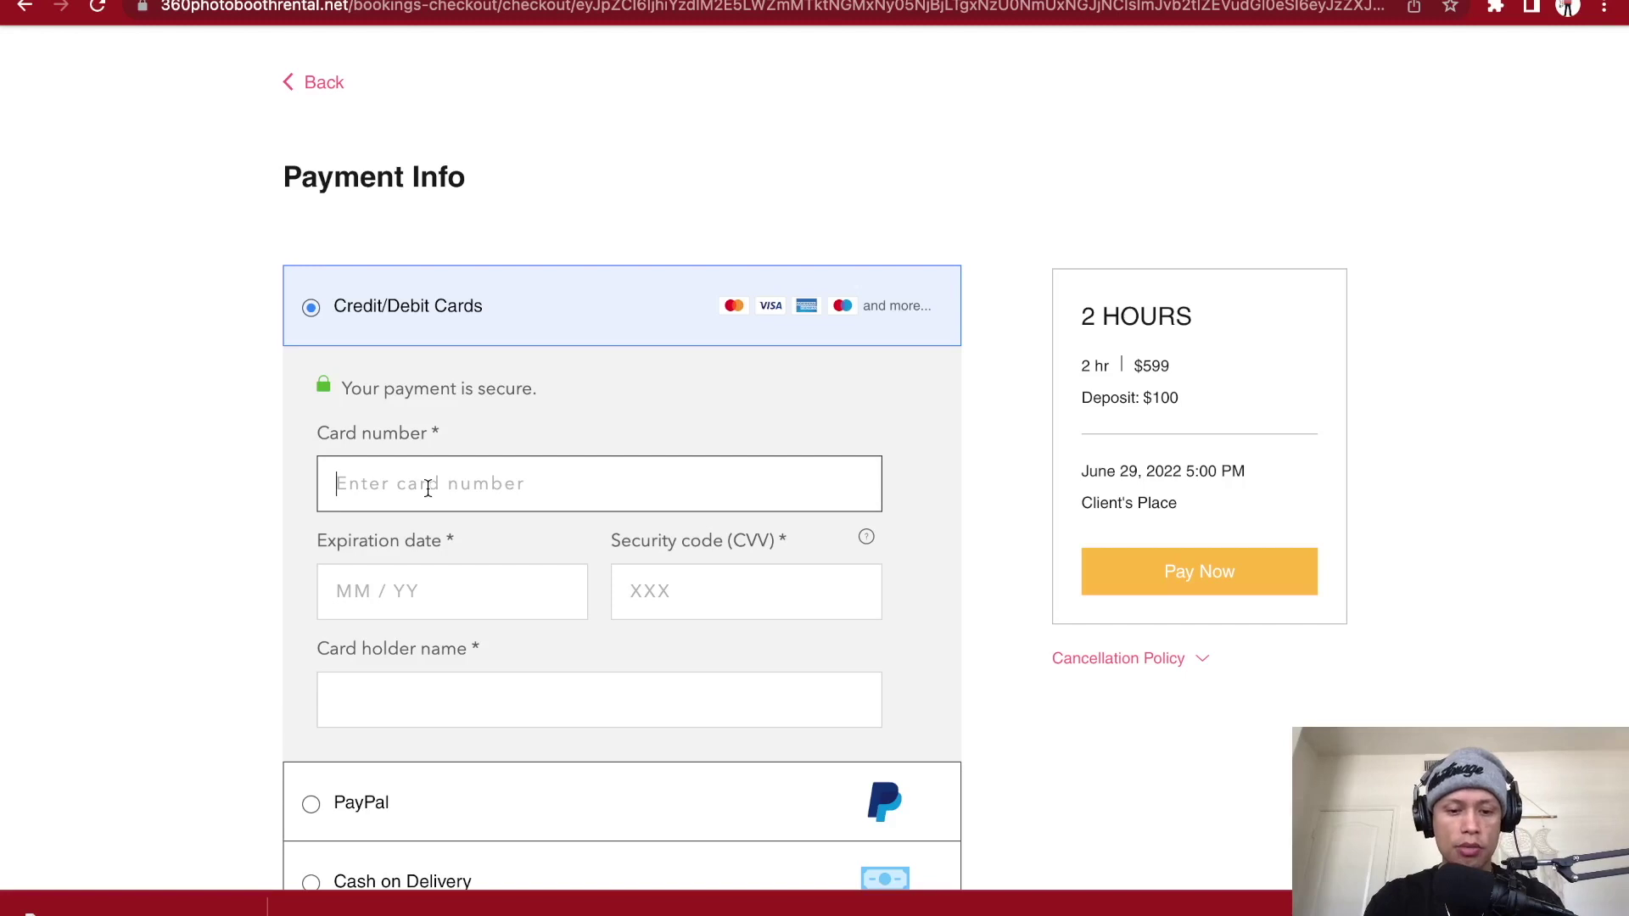
- Zoom the checkout page out and expand the Cancellation Policy beside the booking summary
scroll(1206, 731, "down", 10)
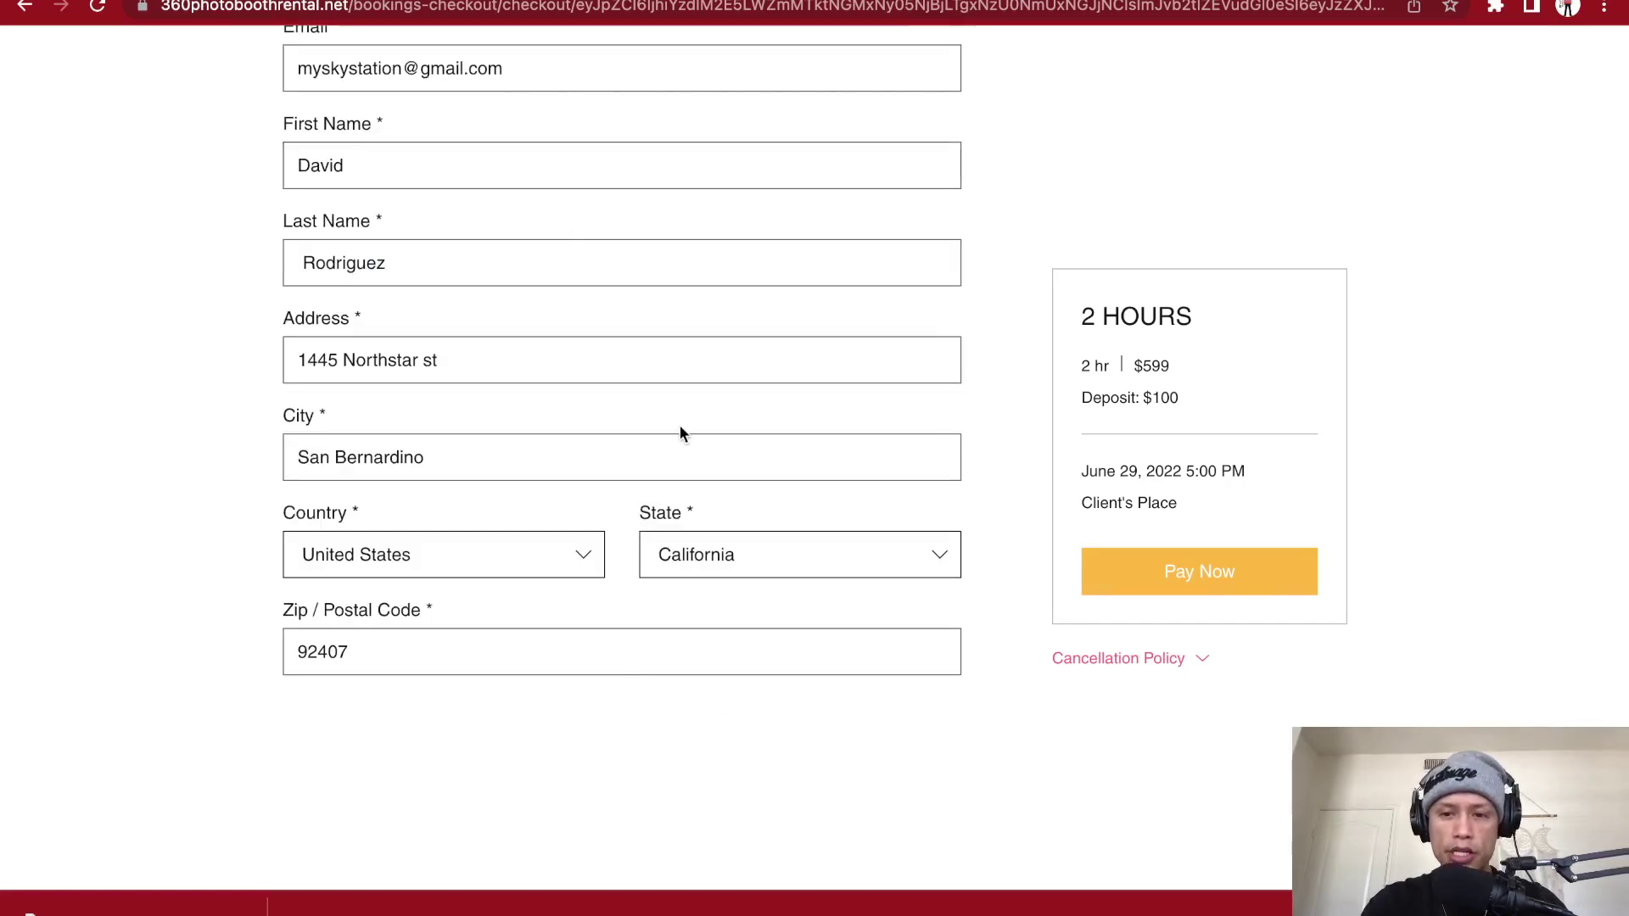
scroll(680, 426, "up", 5)
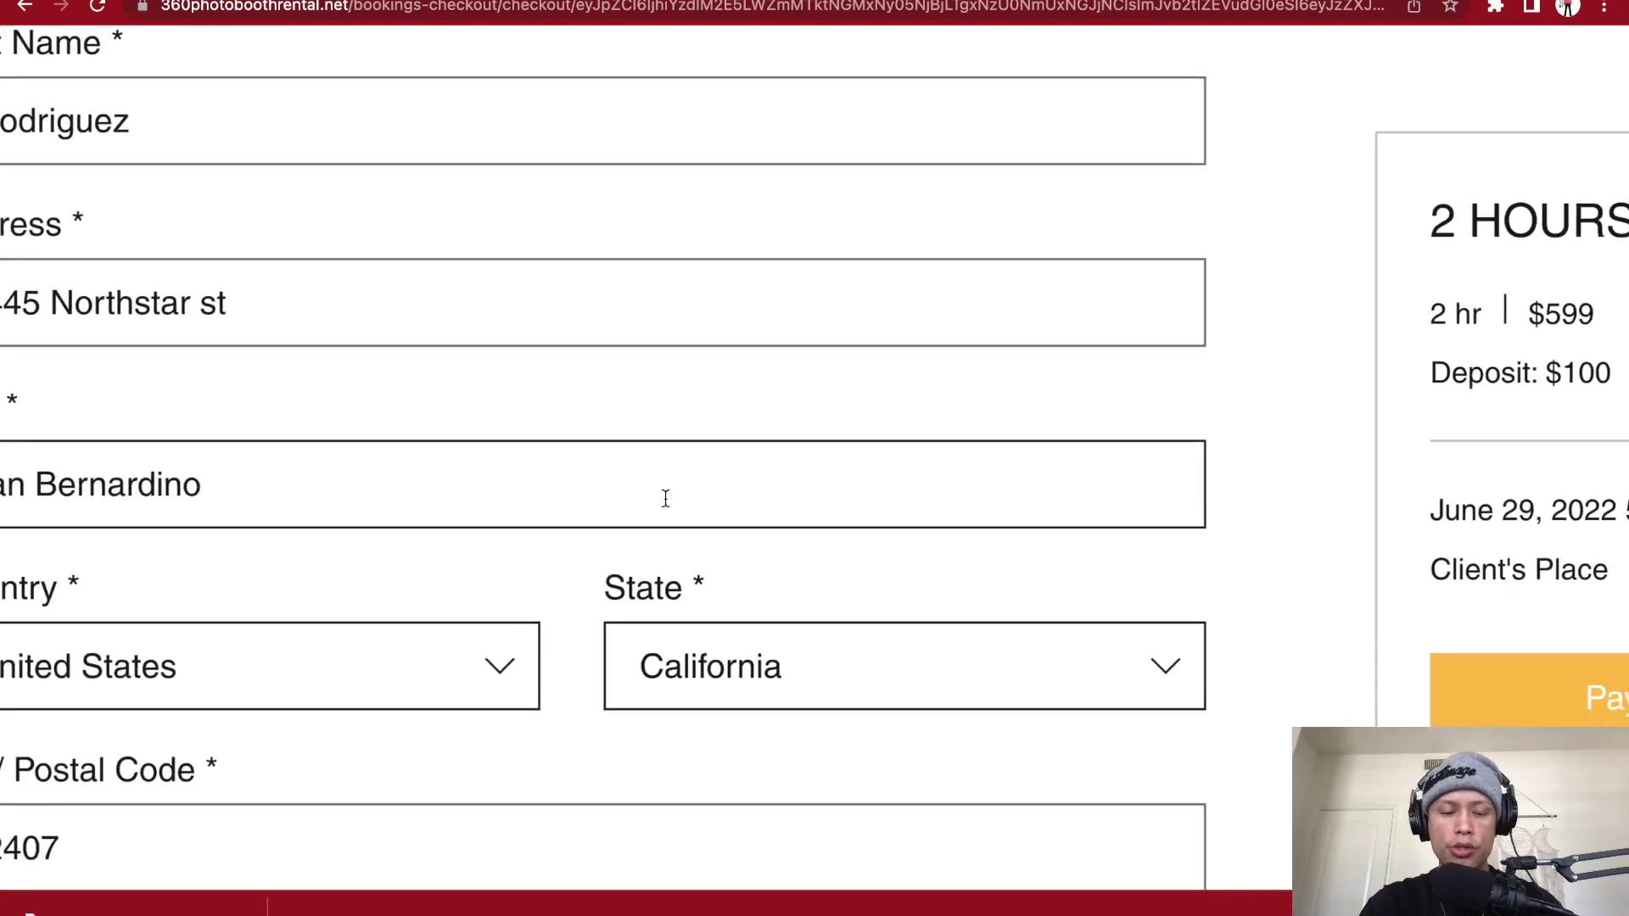
scroll(670, 501, "down", 5)
key("ctrl+minus")
key("ctrl+minus")
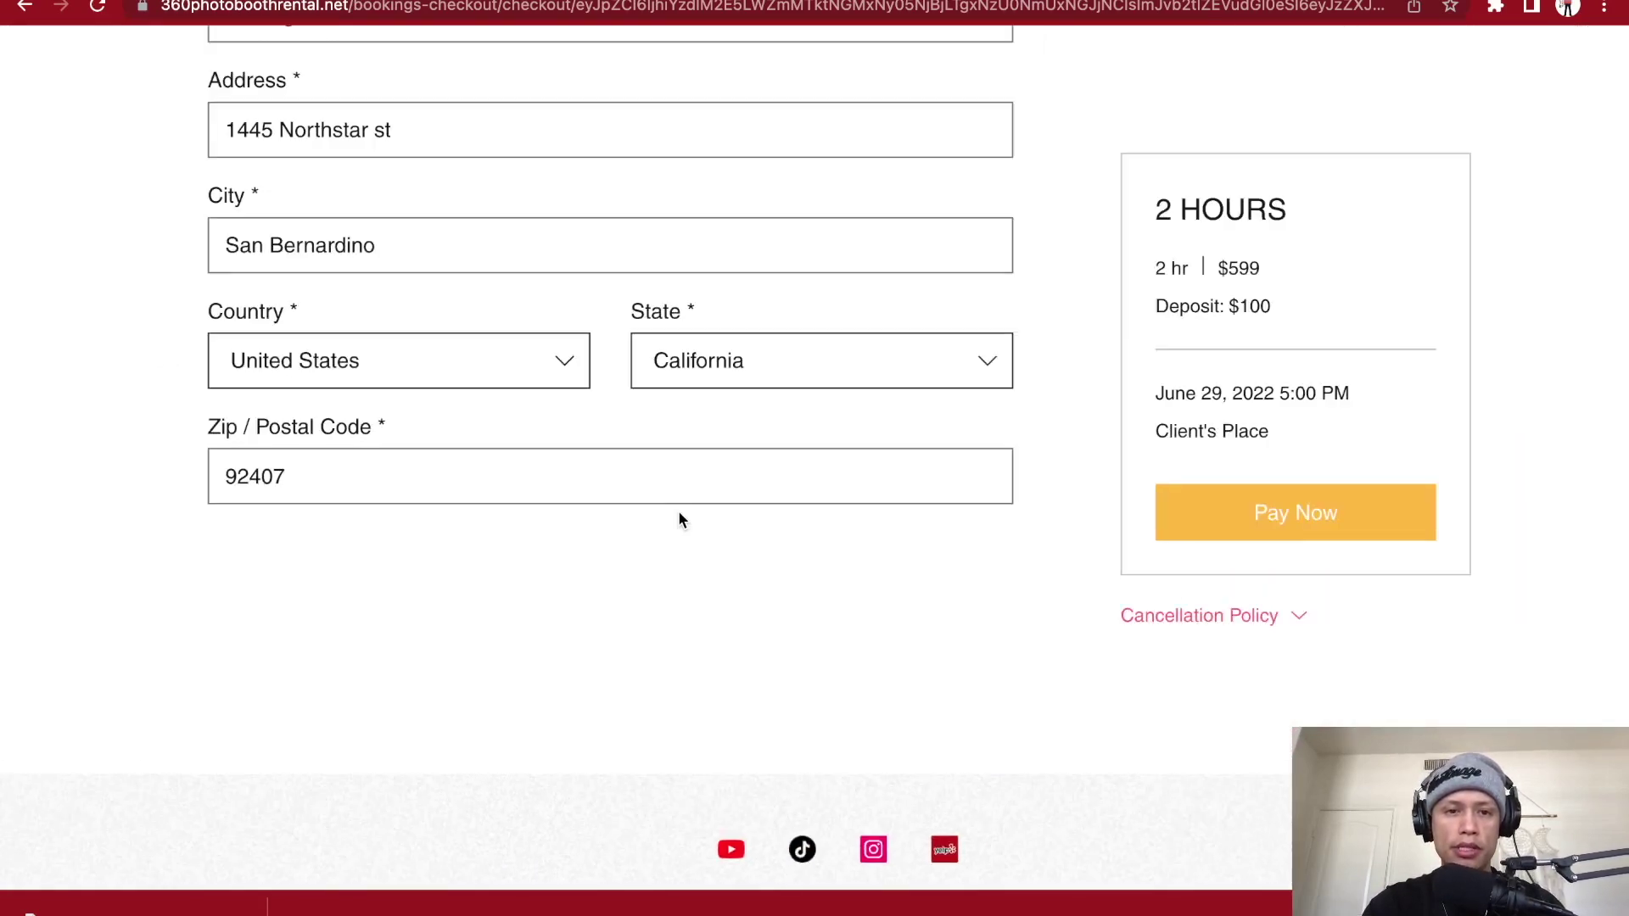
left_click(1182, 619)
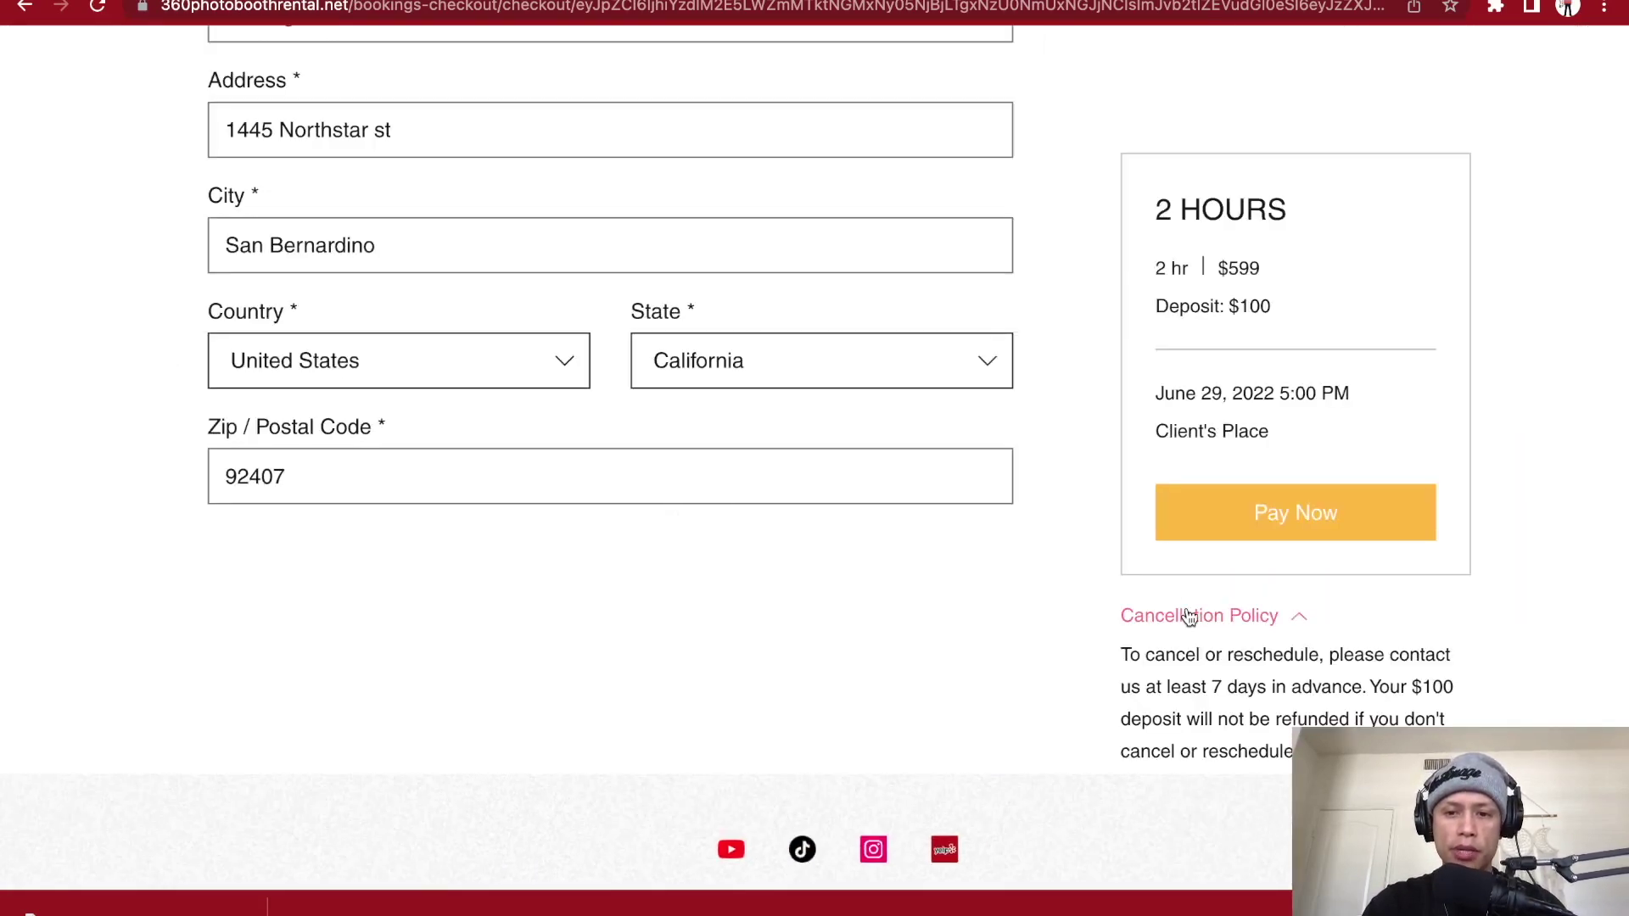
scroll(1163, 618, "down", 1)
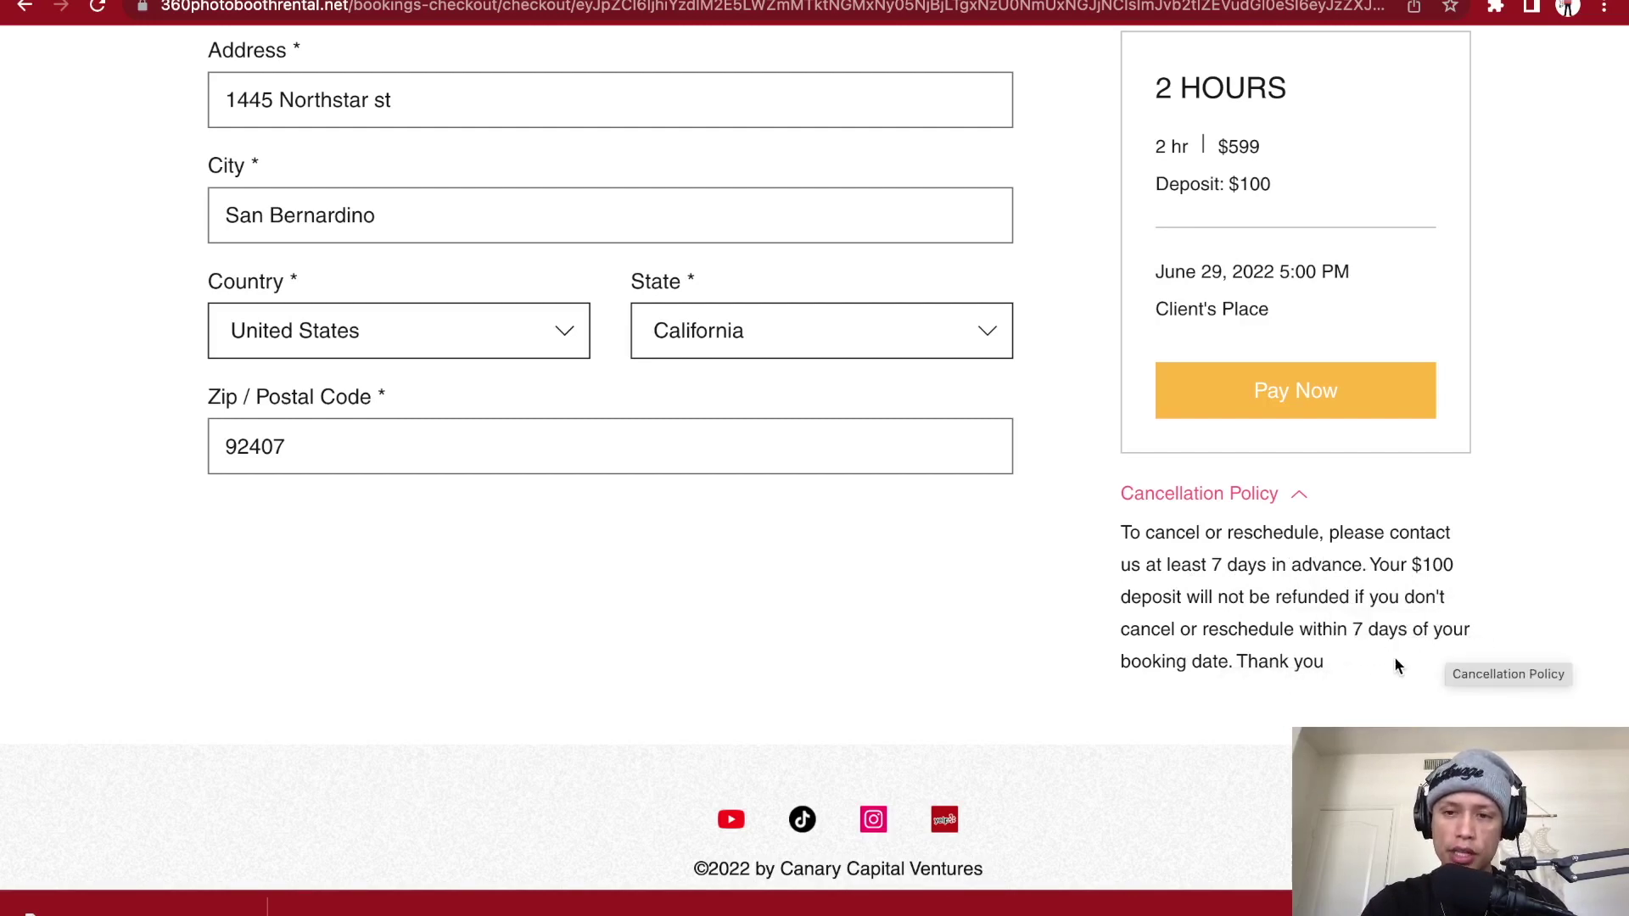
key("ctrl+Left")
key("ctrl+Right")
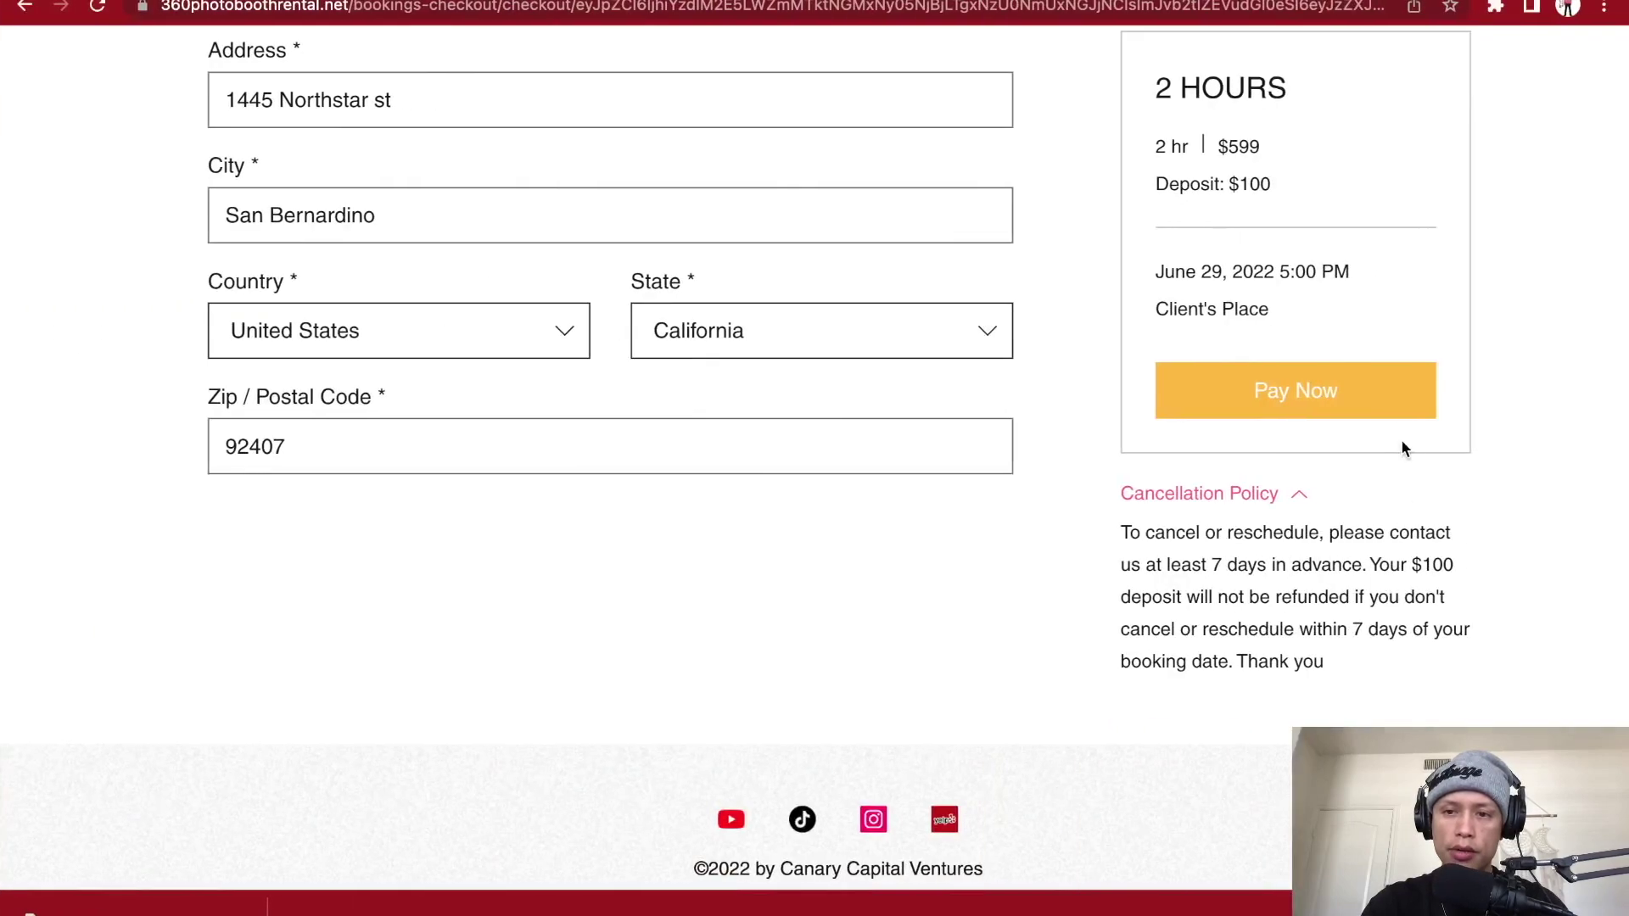
- Pay the $100 deposit, declining to save the card and address, and review the confirmation
left_click(1384, 416)
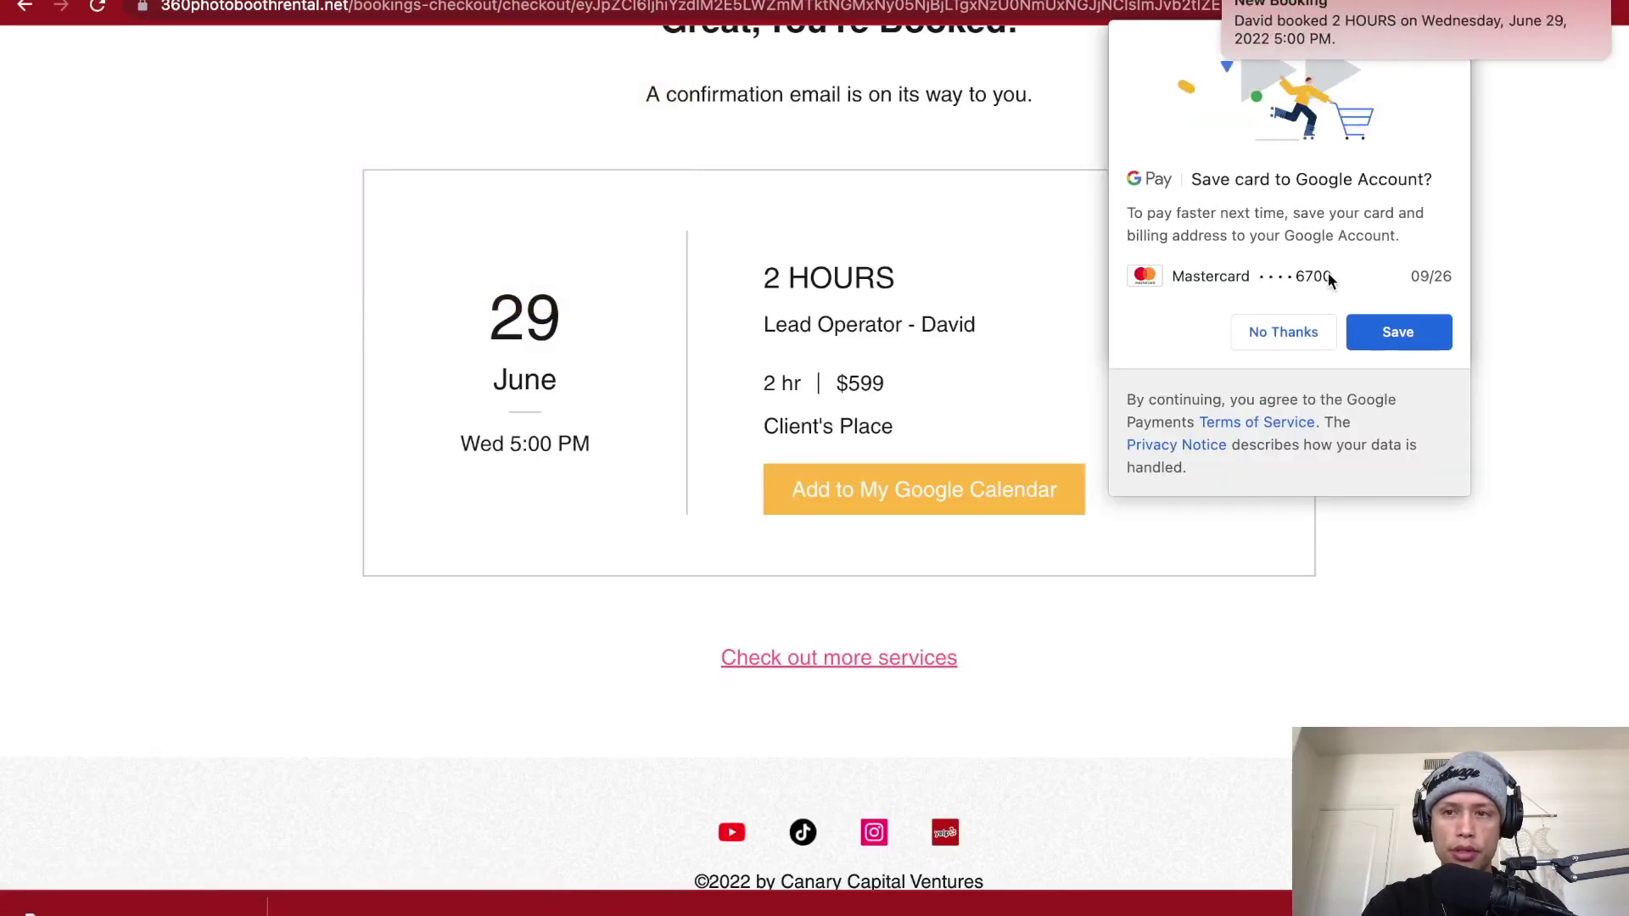
mouse_move(1253, 24)
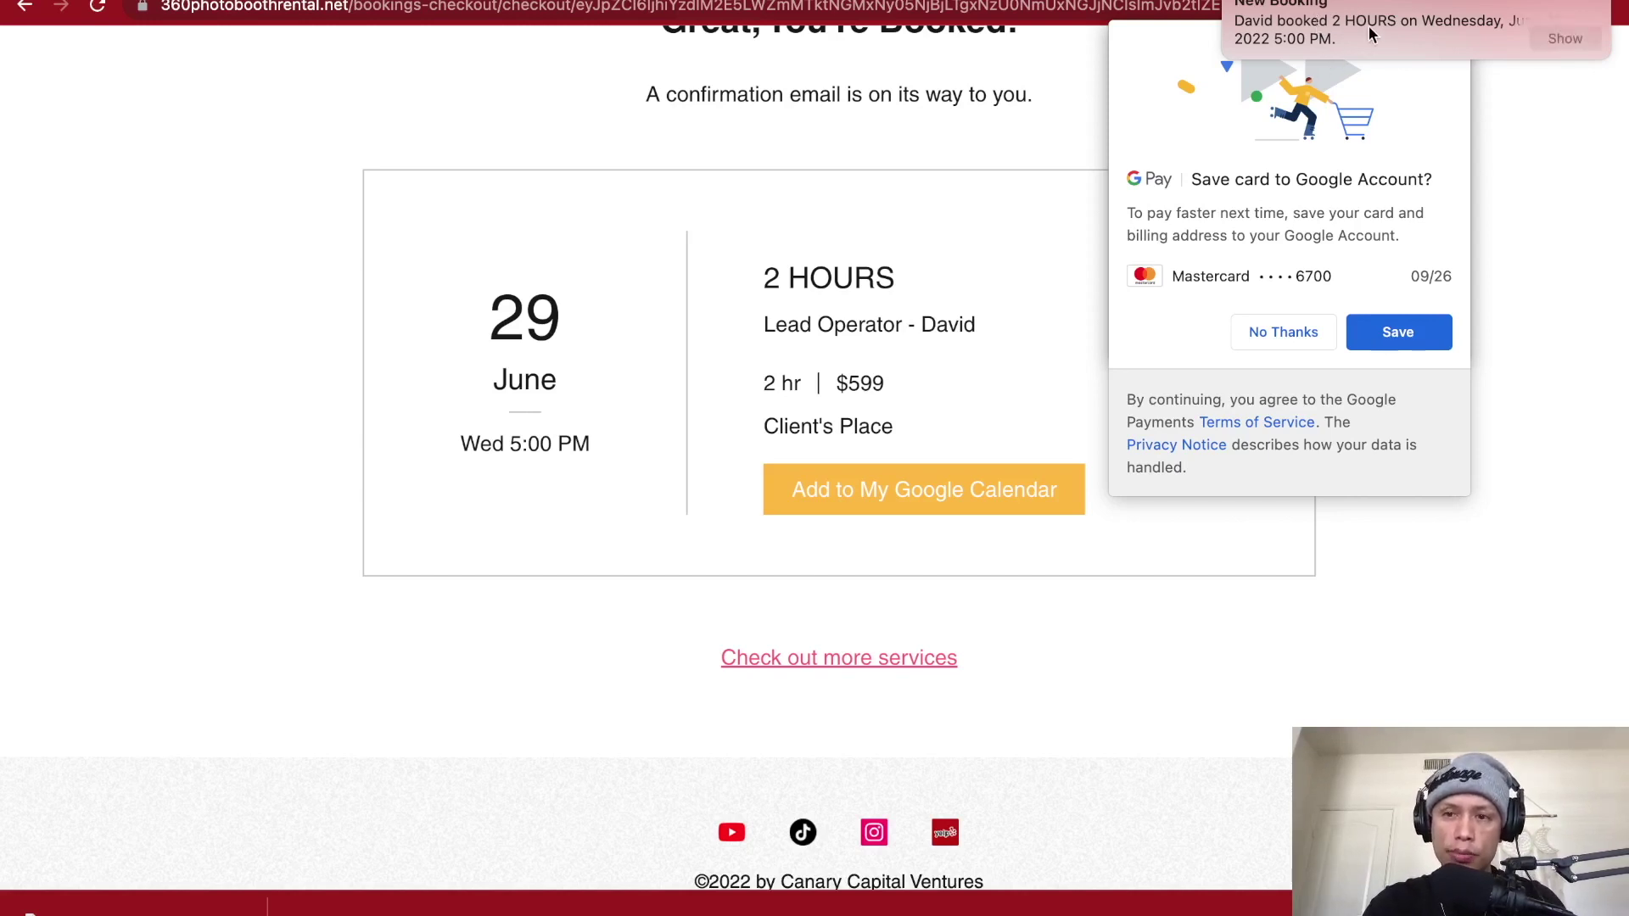
left_click(1287, 331)
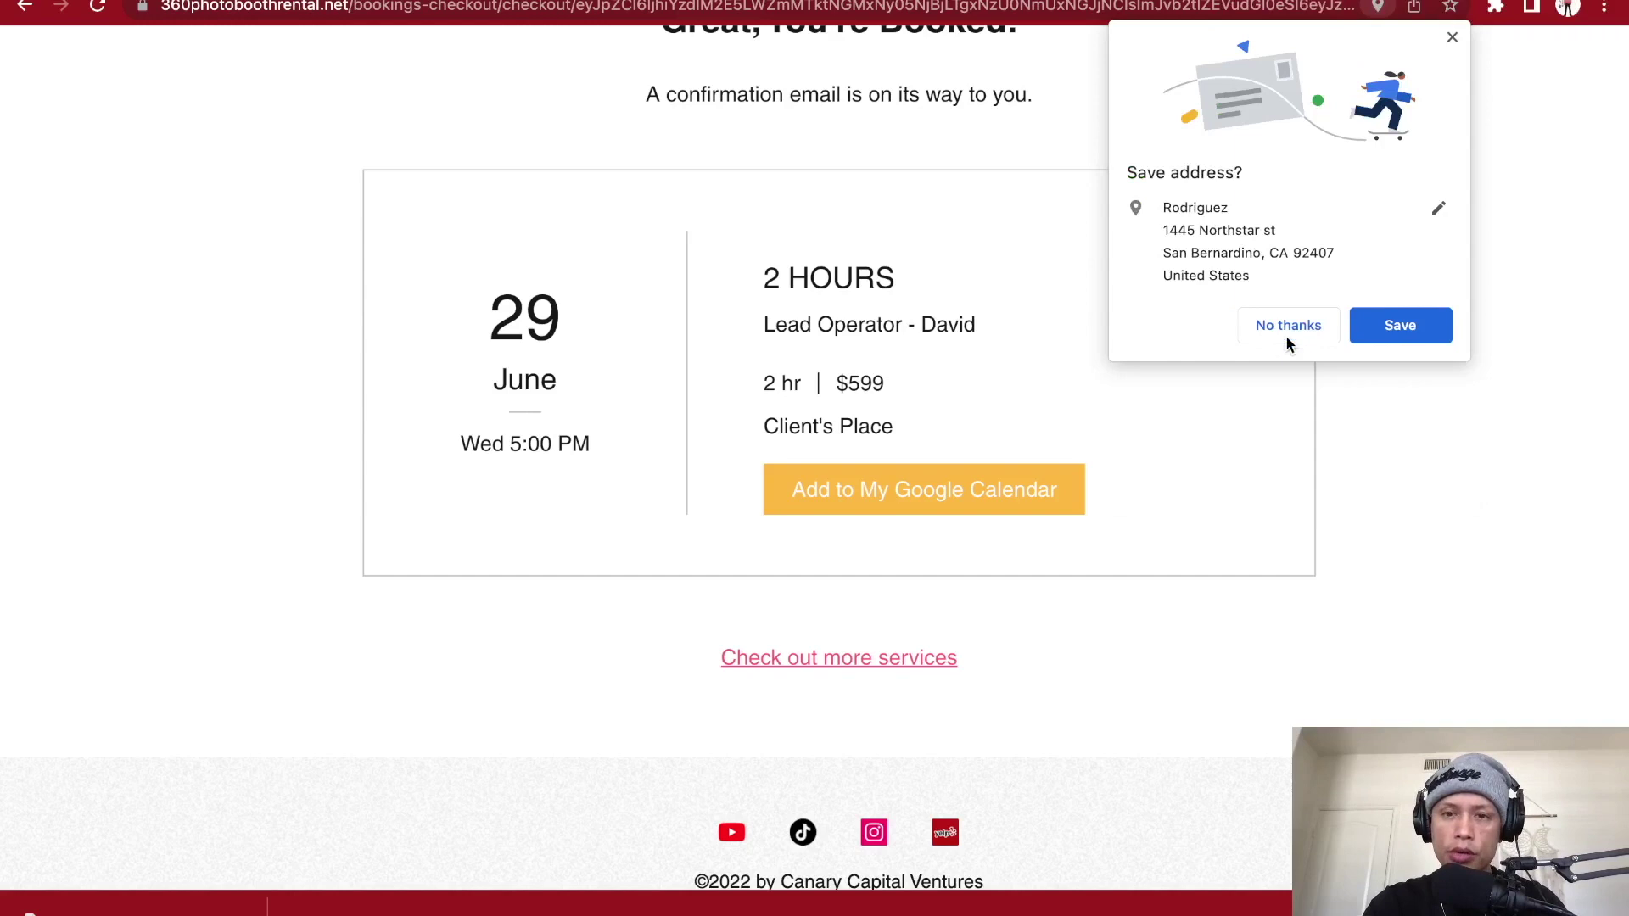
left_click(1376, 322)
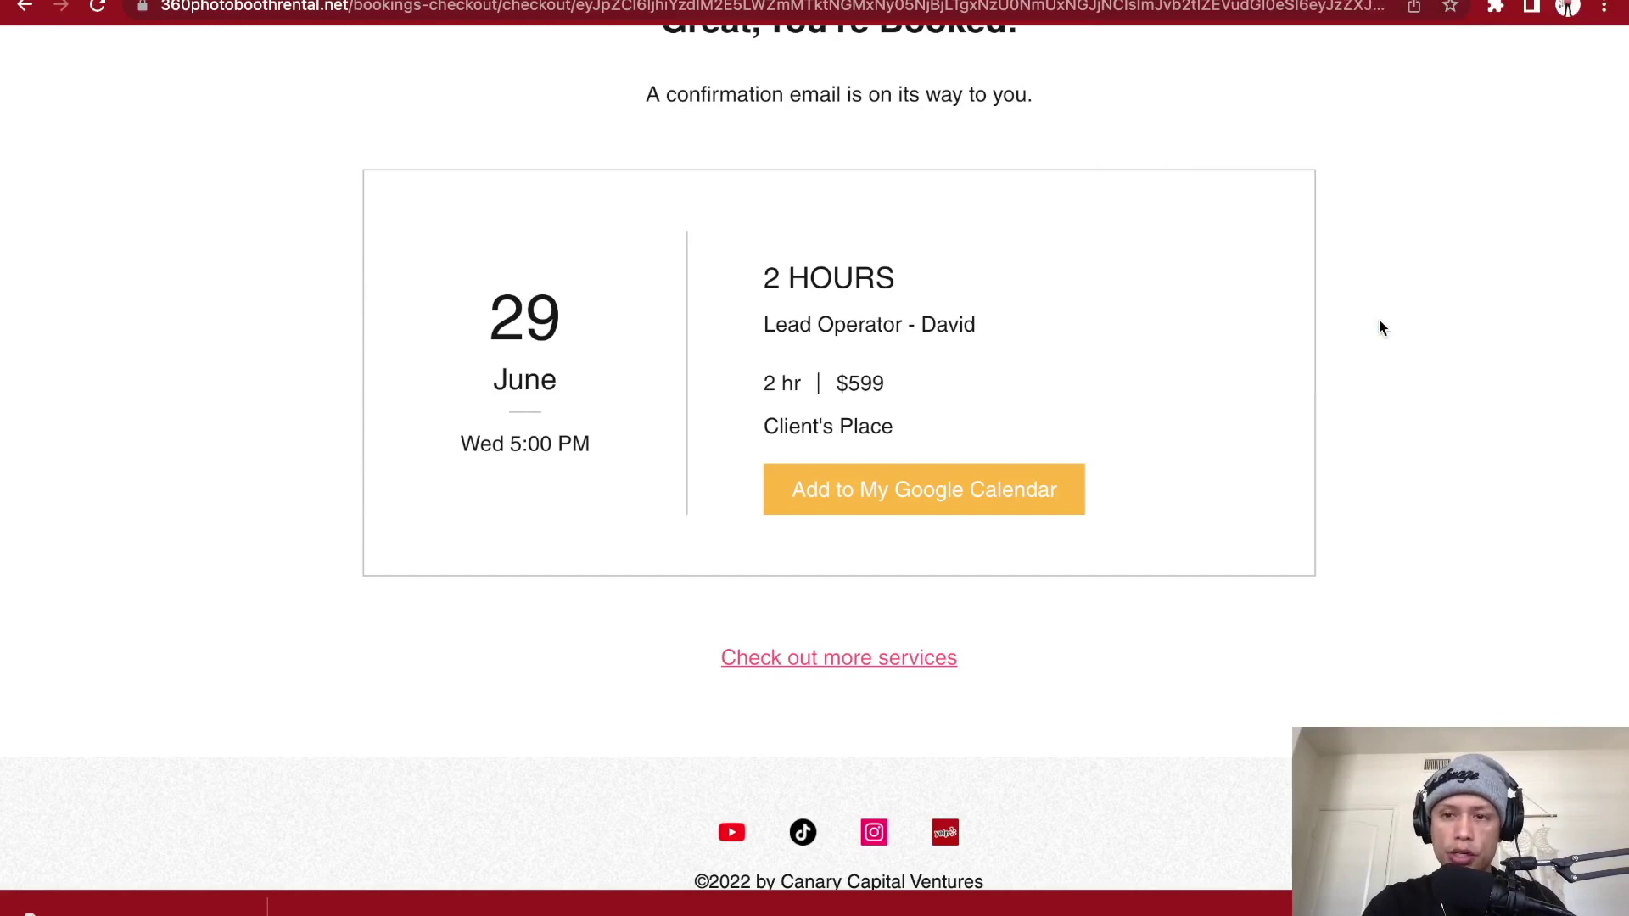
scroll(909, 327, "up", 2)
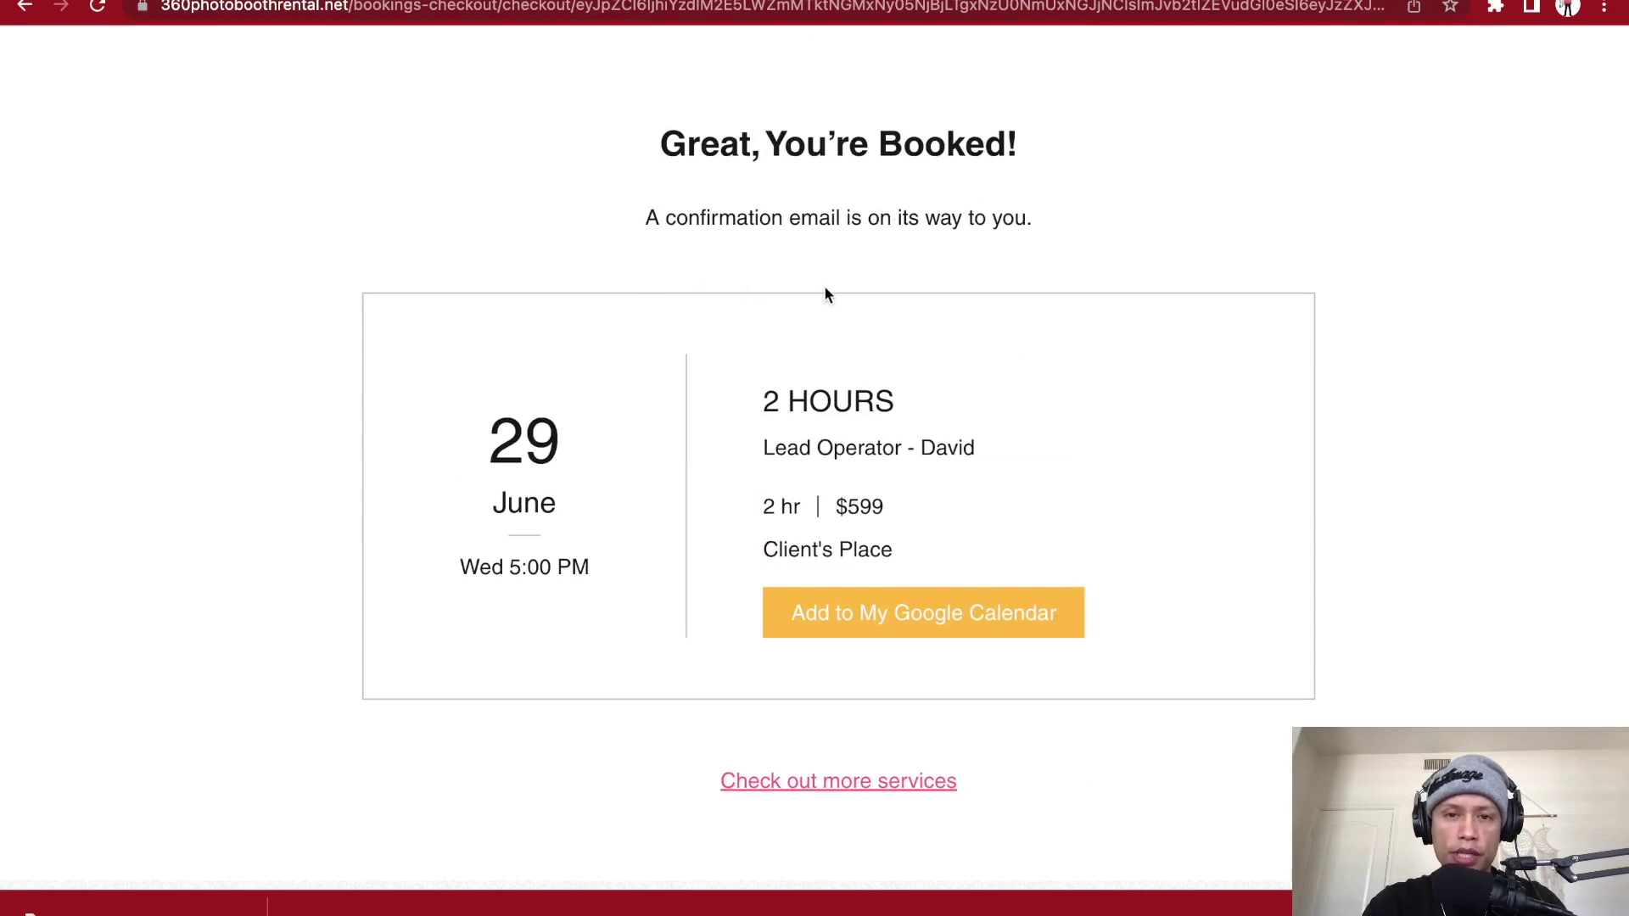
scroll(928, 322, "down", 2)
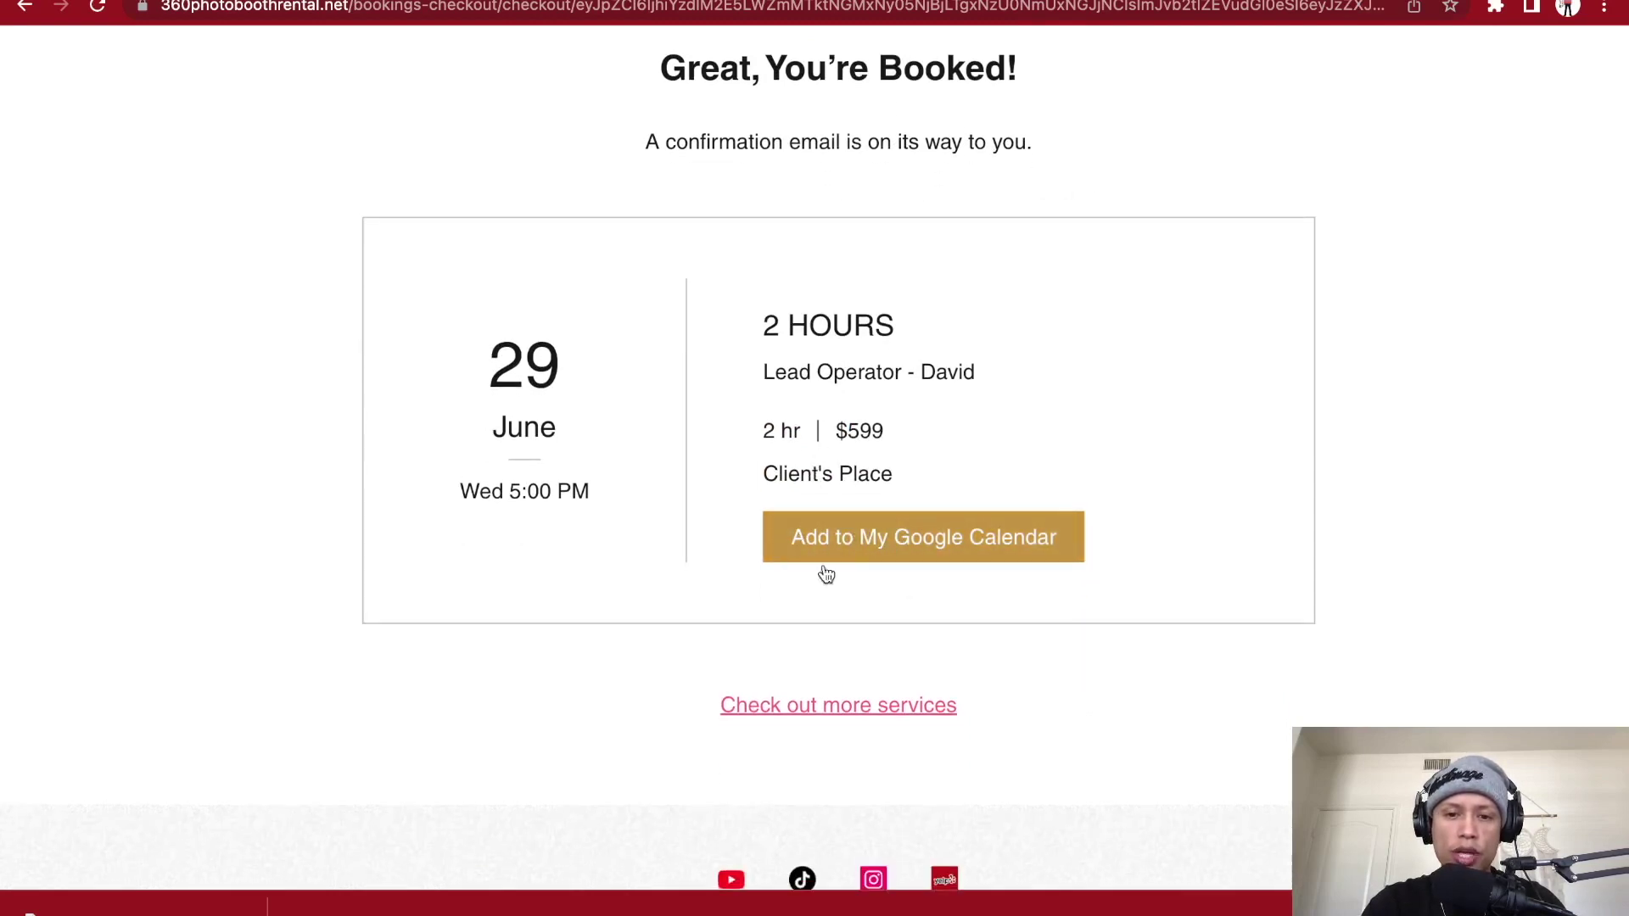
scroll(816, 579, "down", 2)
scroll(816, 579, "down", 2)
scroll(816, 579, "up", 10)
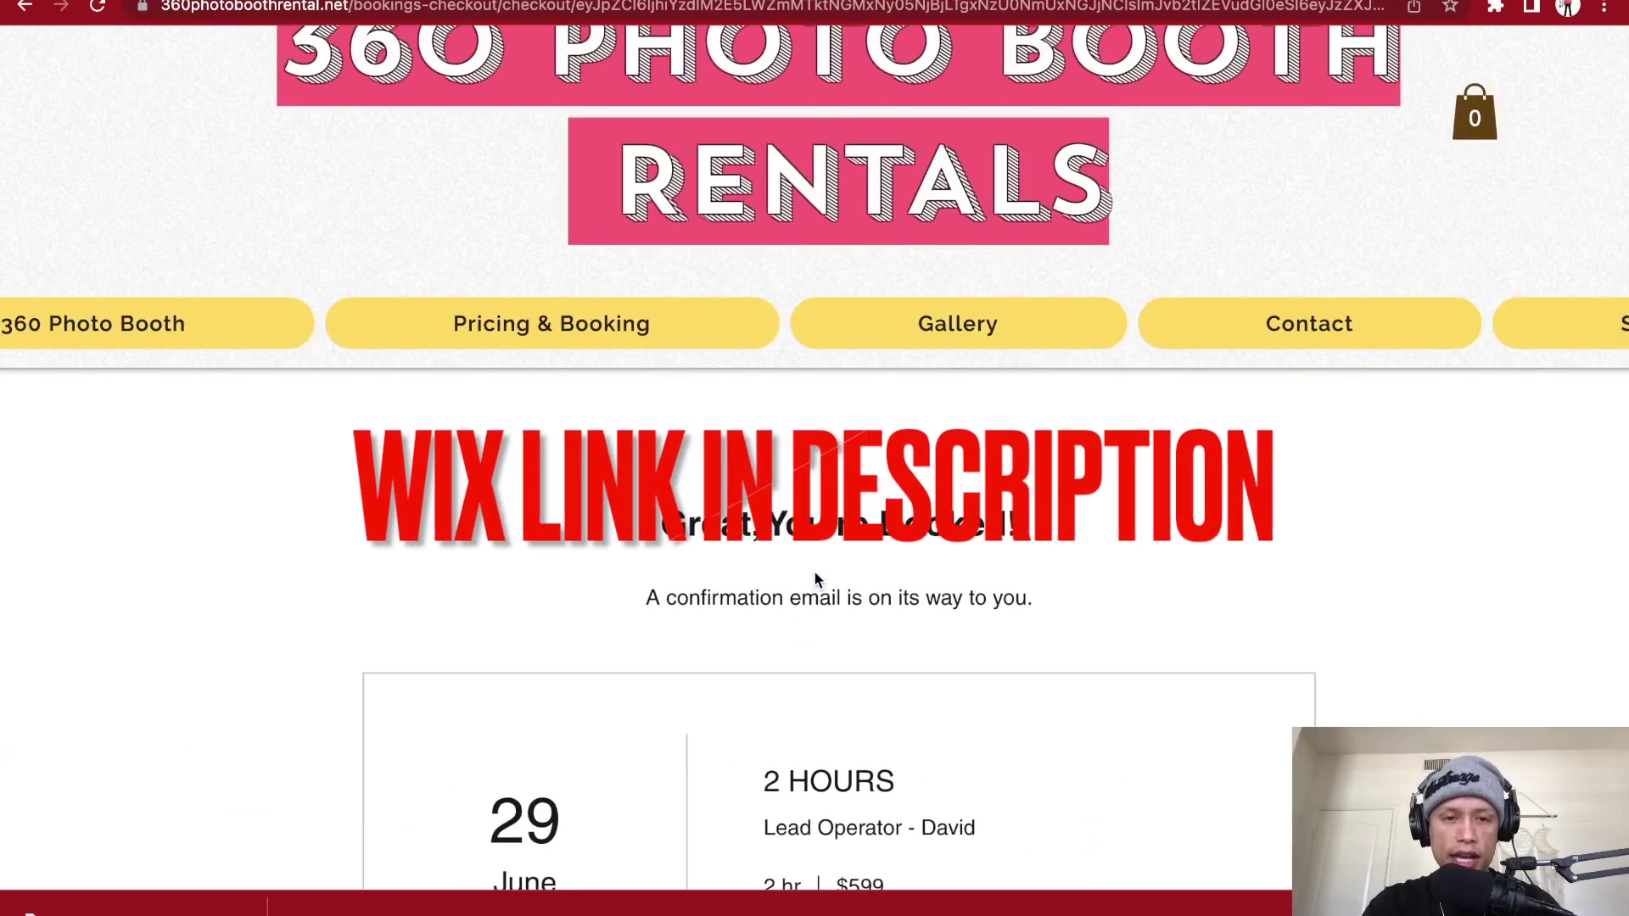
scroll(815, 576, "up", 2)
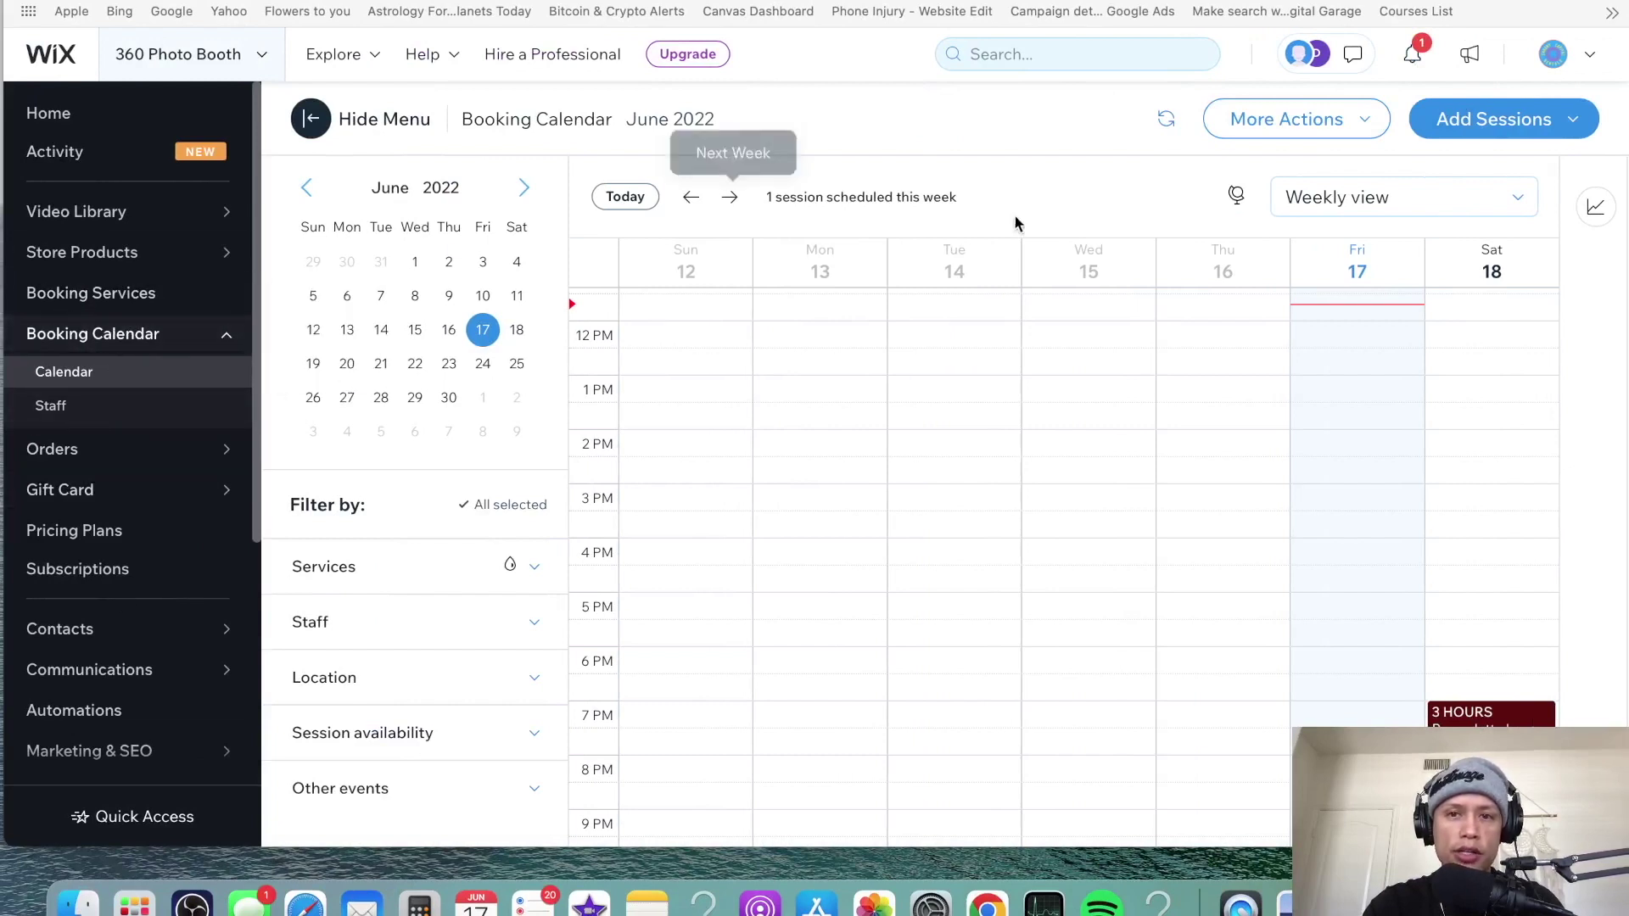
- Open the new June 29 booking from the Wix notifications list
left_click(1412, 54)
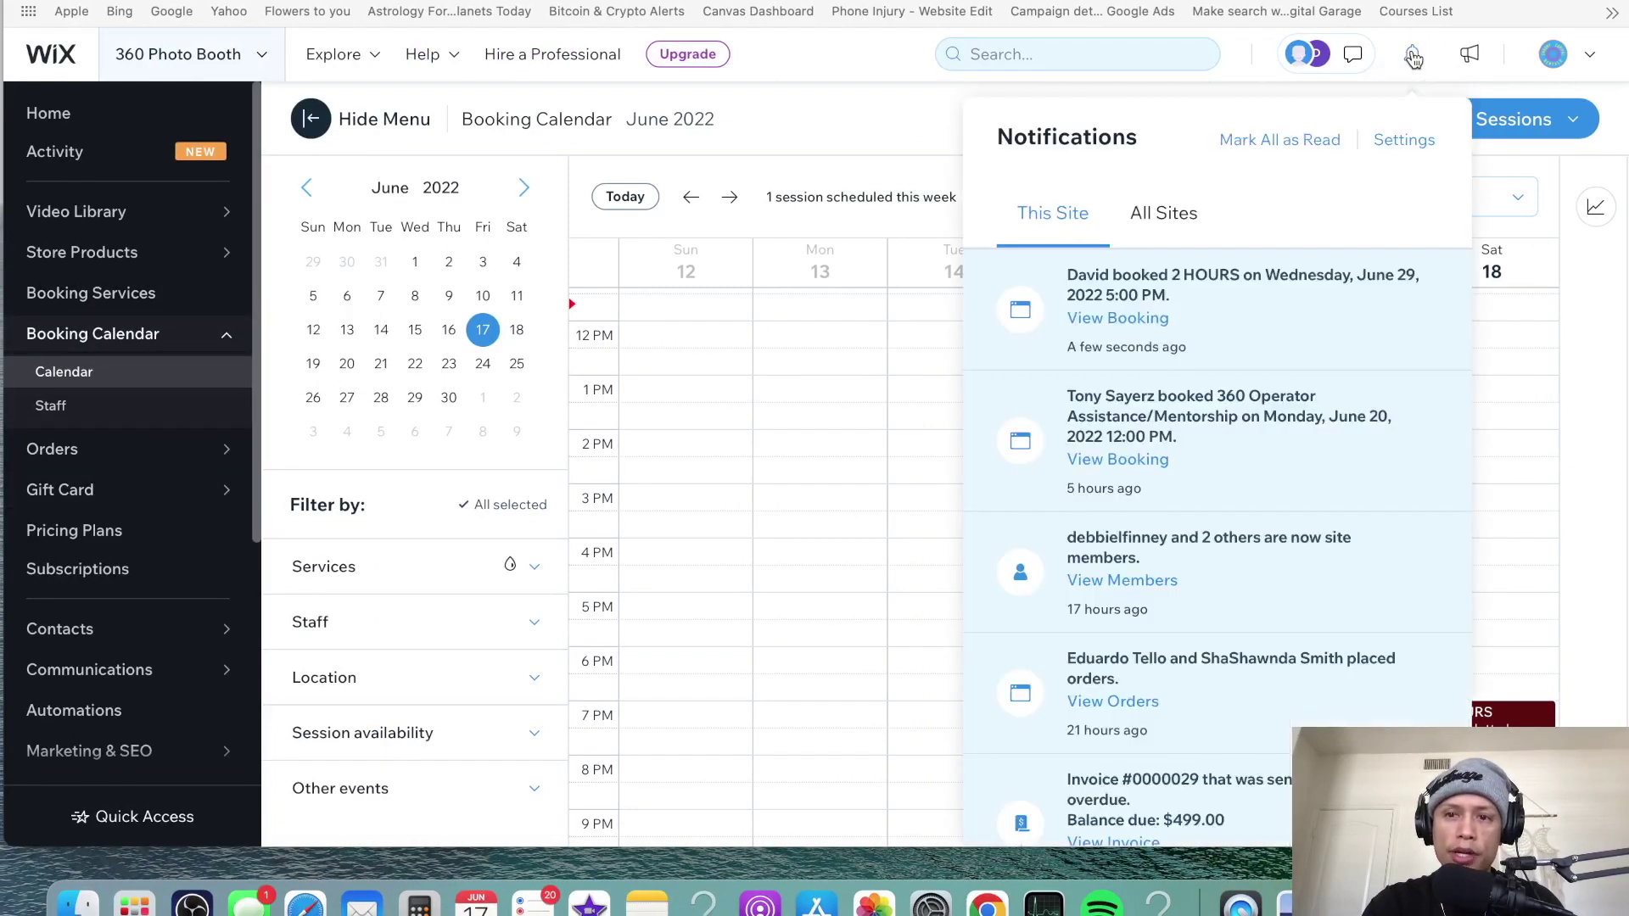
left_click(1120, 319)
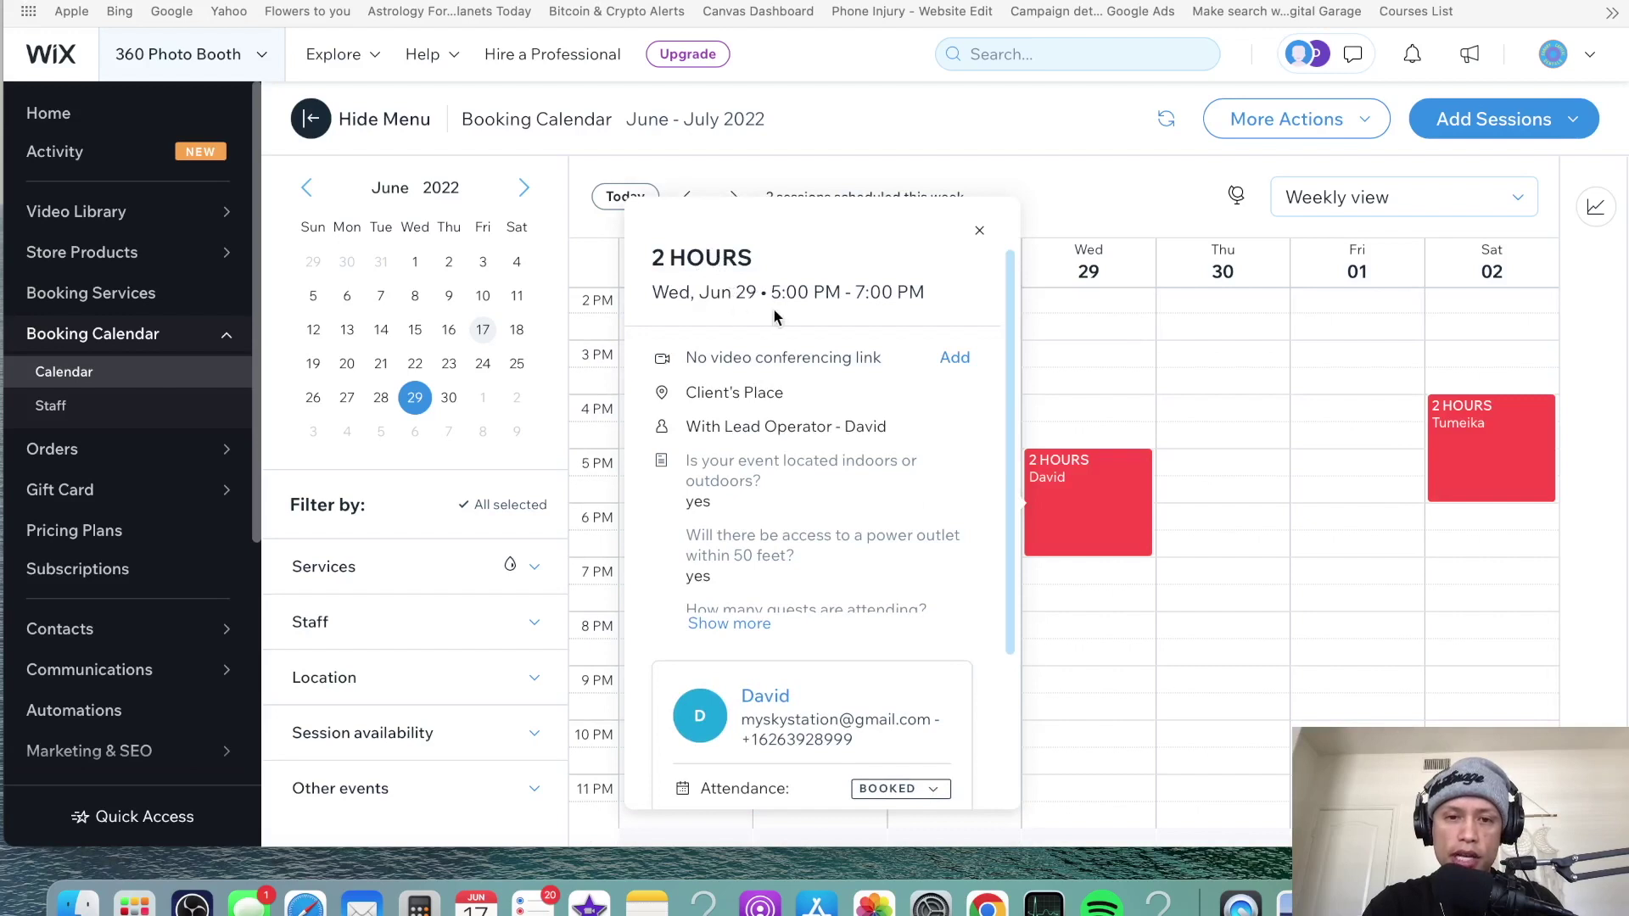
scroll(802, 404, "down", 1)
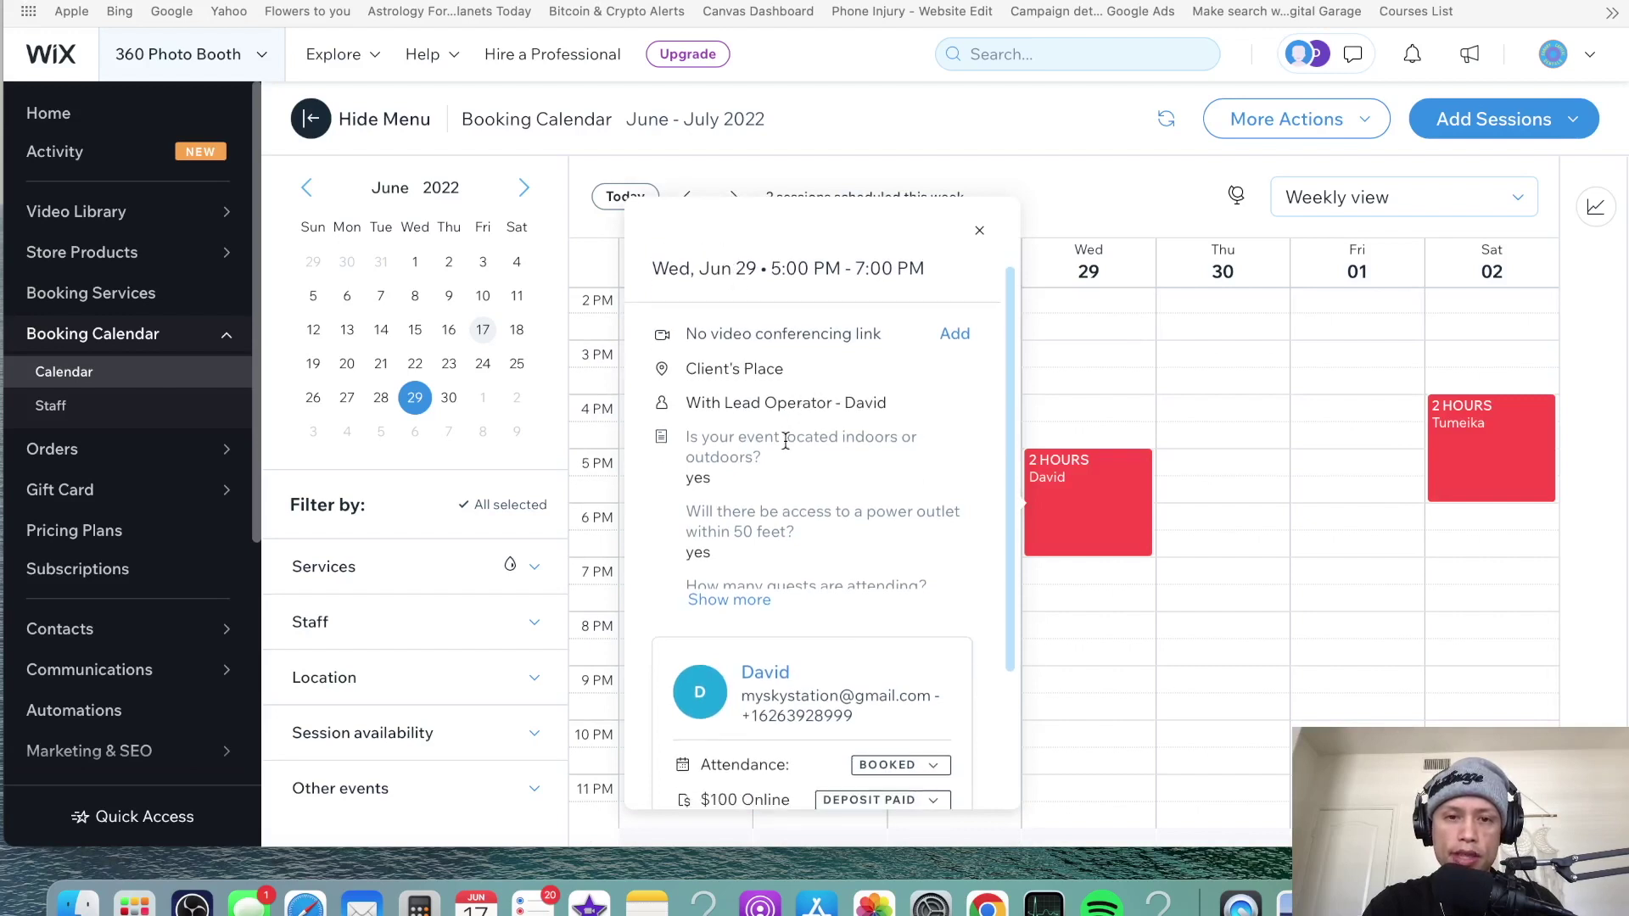
scroll(786, 442, "down", 1)
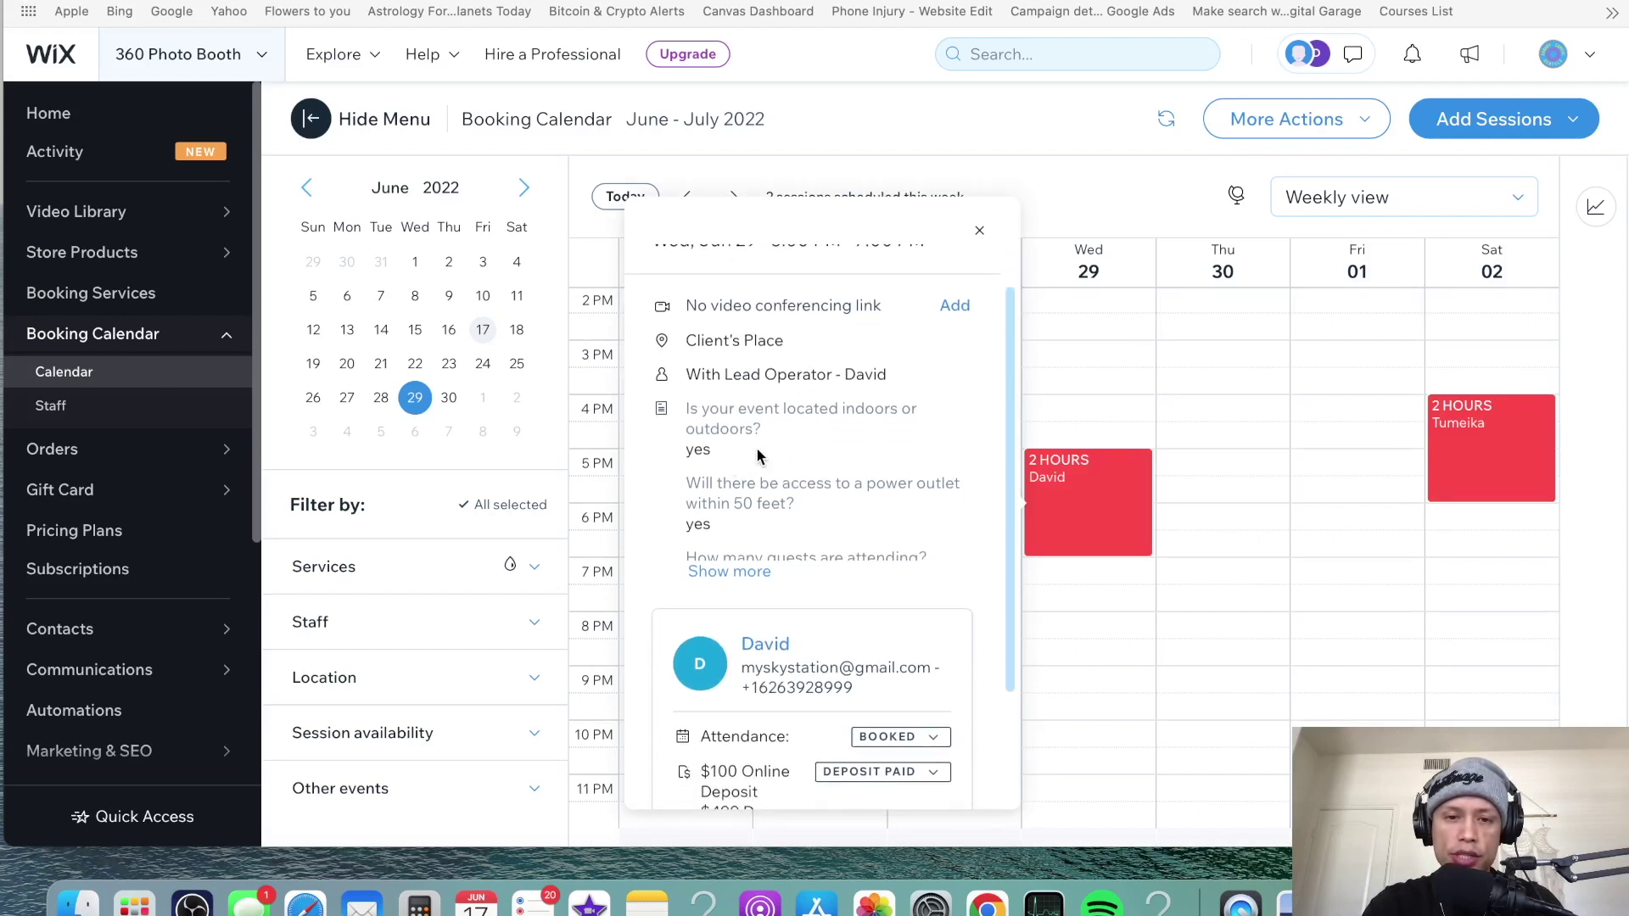
scroll(760, 455, "down", 1)
scroll(761, 471, "down", 1)
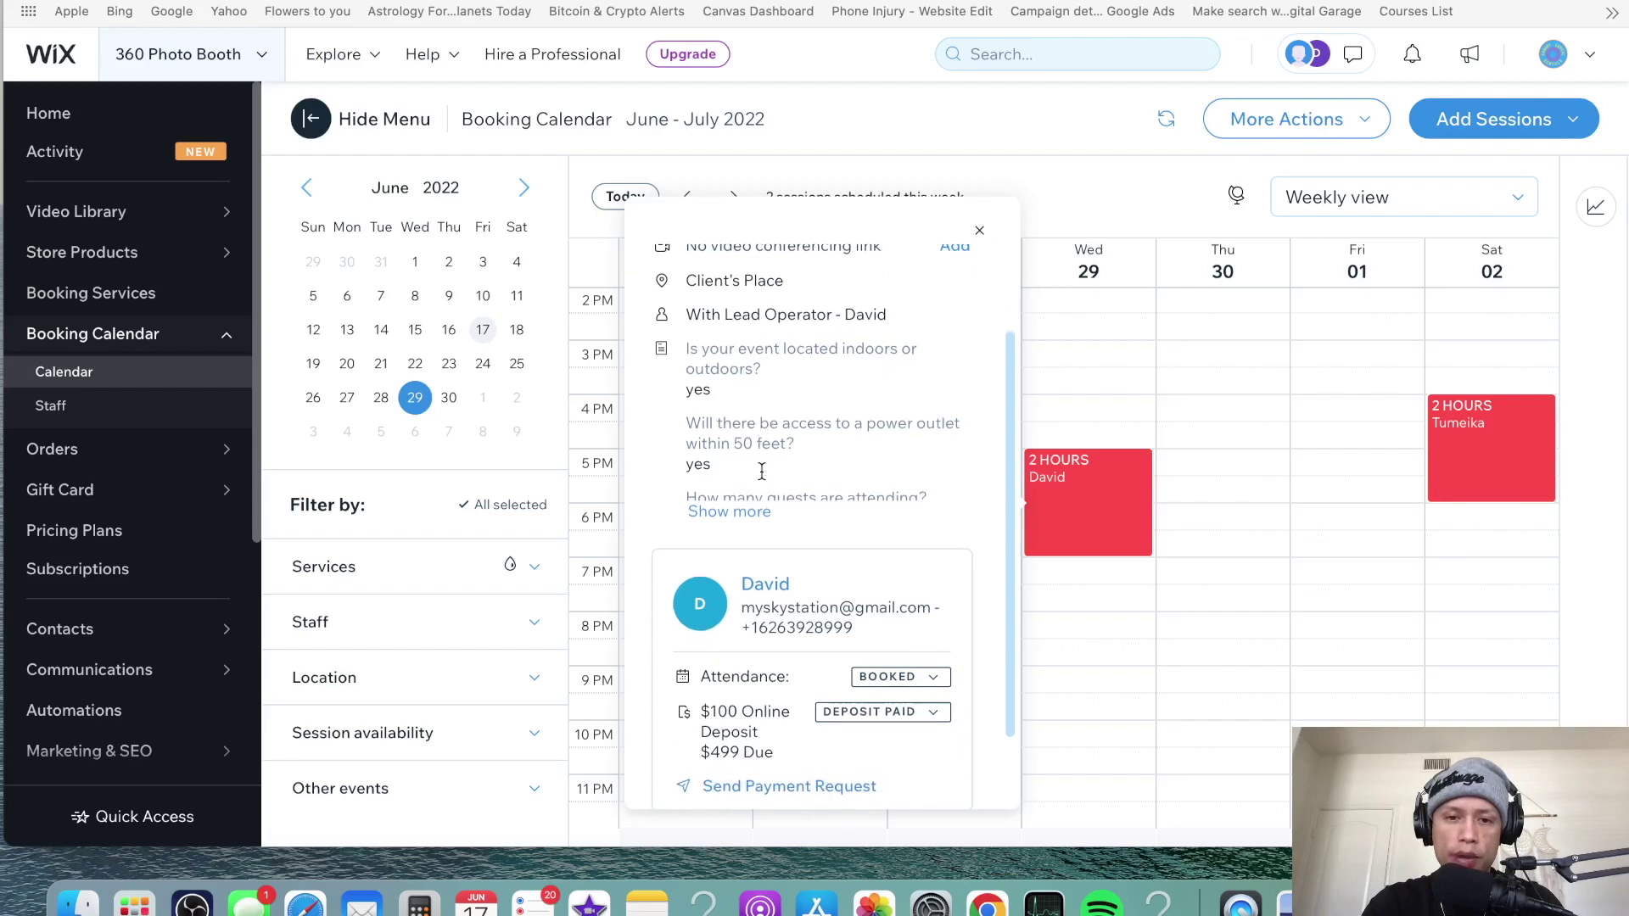
scroll(761, 470, "down", 1)
- Show all the client's answers and check the $100 deposit paid and $499 due
left_click(755, 501)
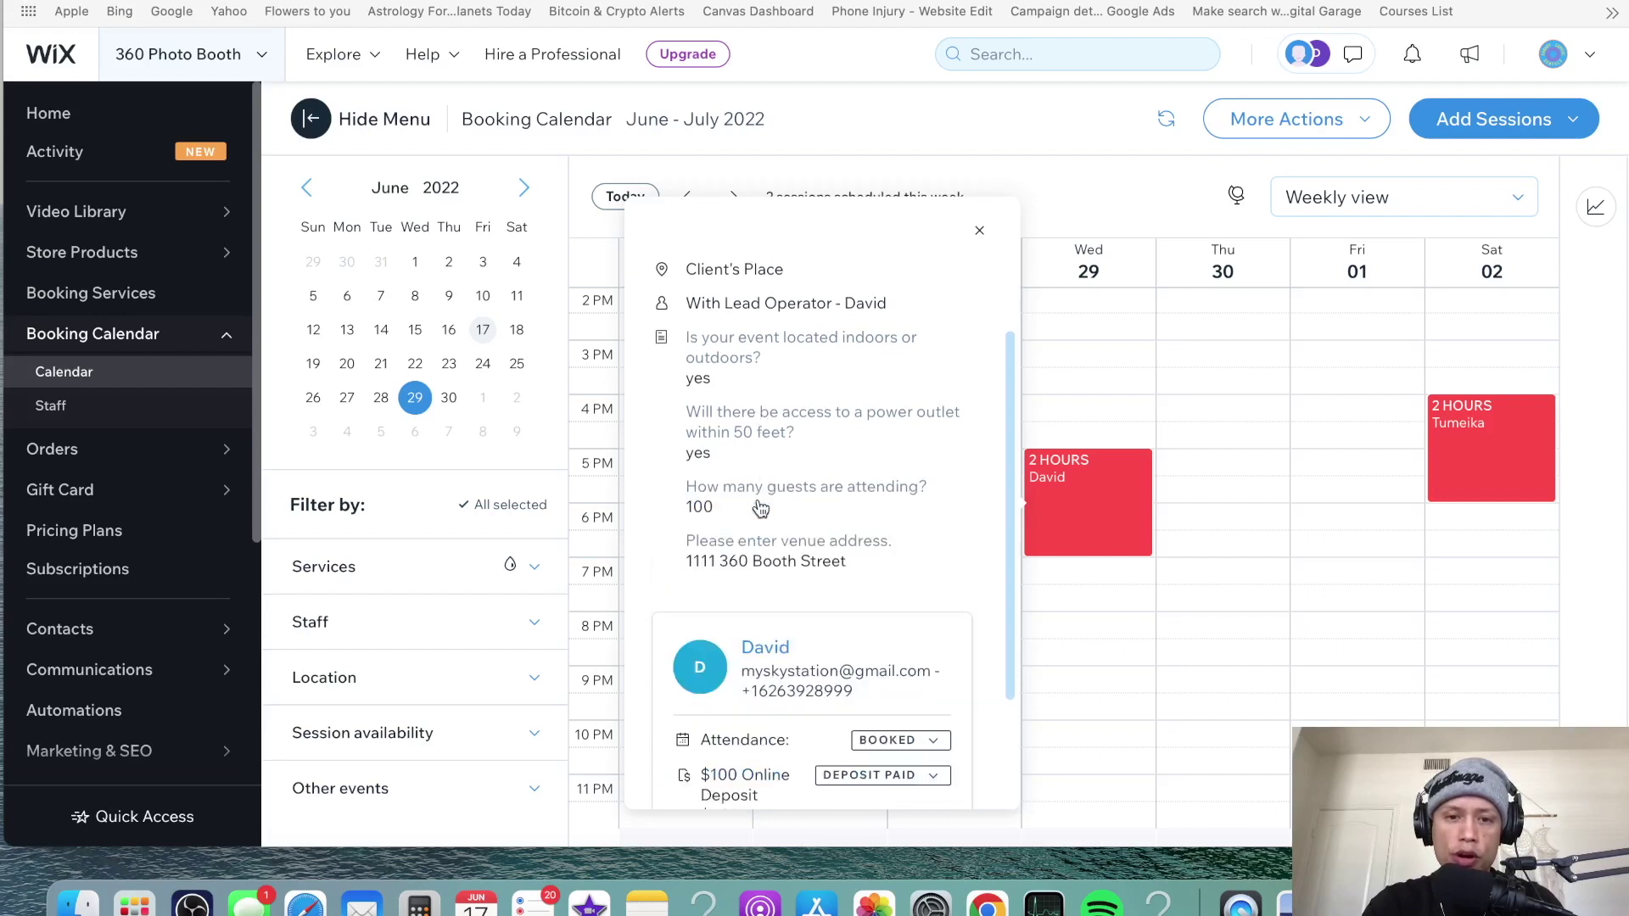
scroll(826, 445, "down", 1)
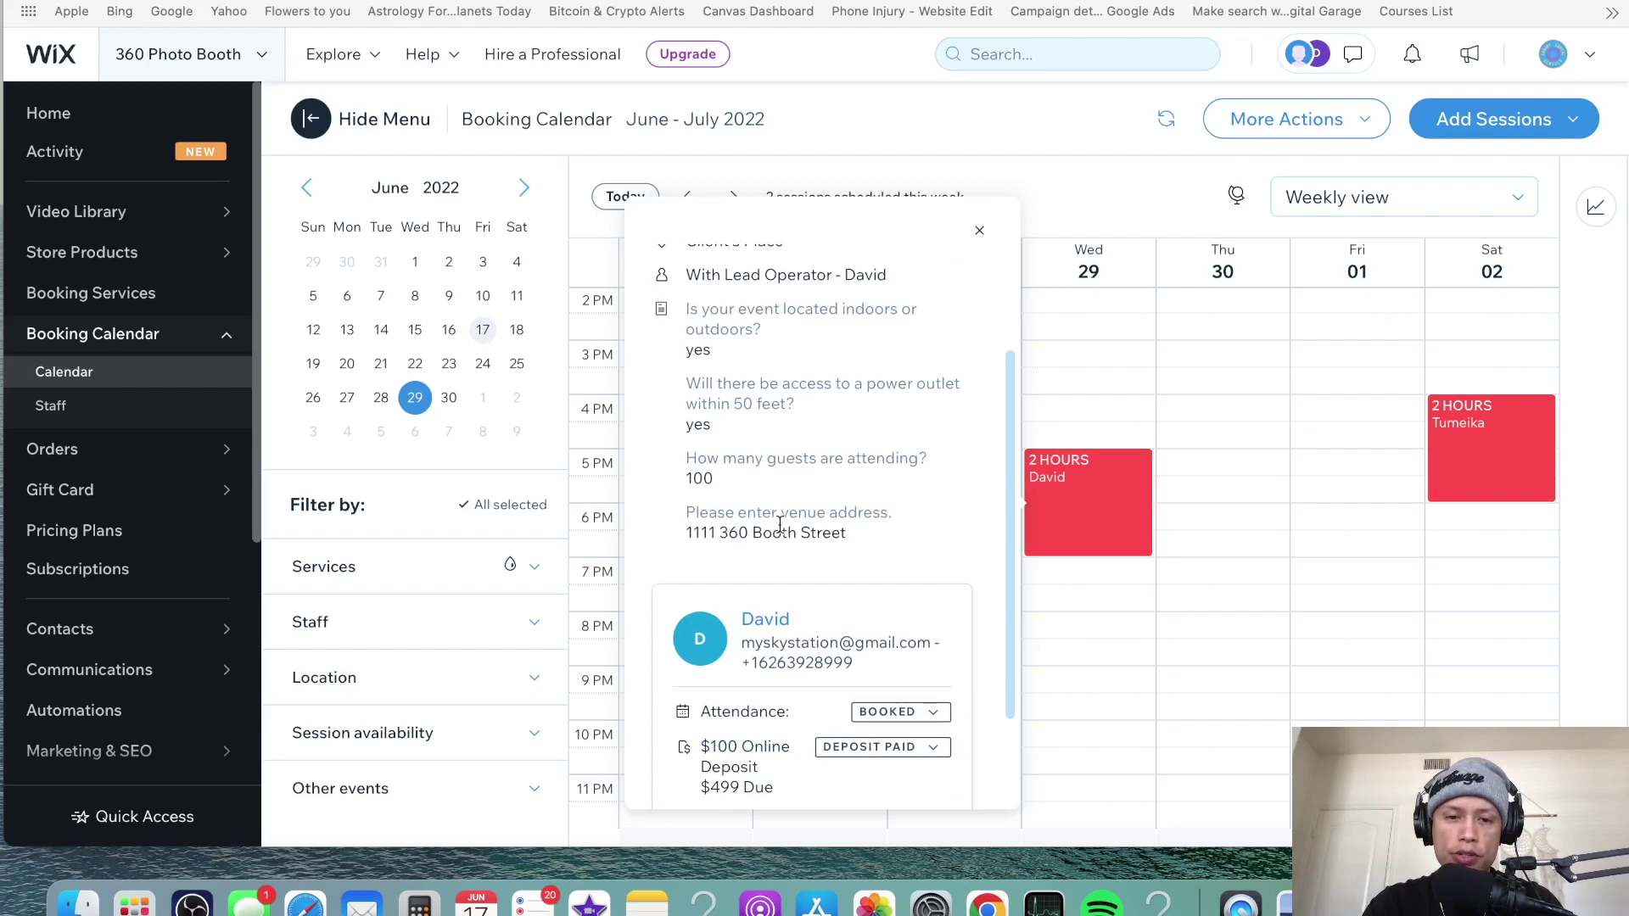
scroll(779, 524, "down", 3)
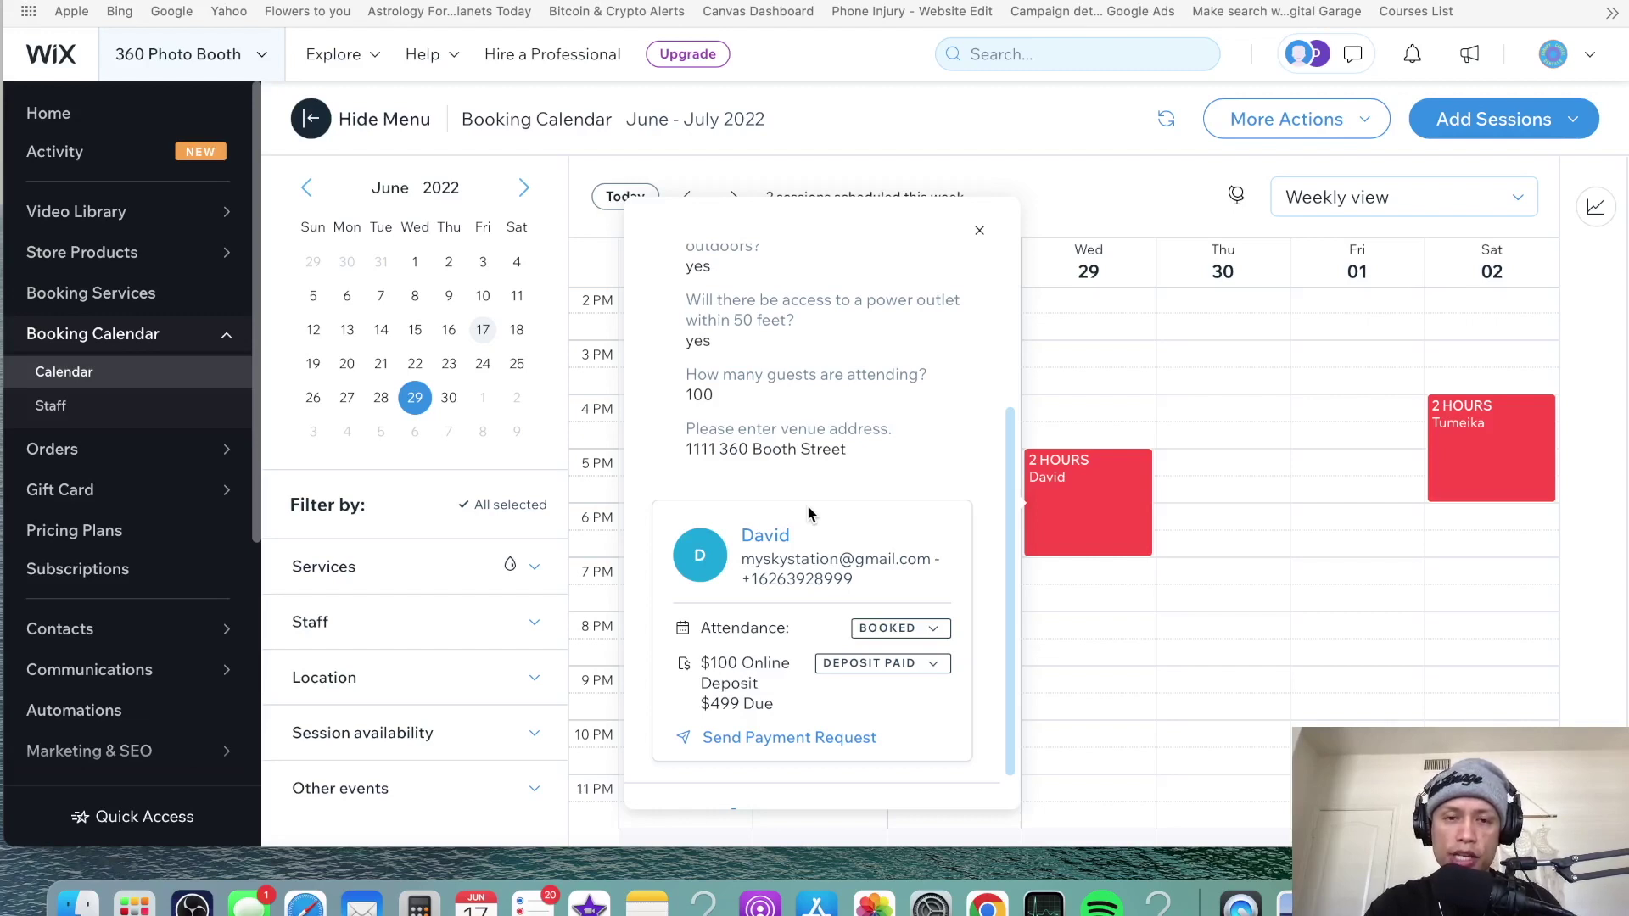
scroll(819, 423, "down", 1)
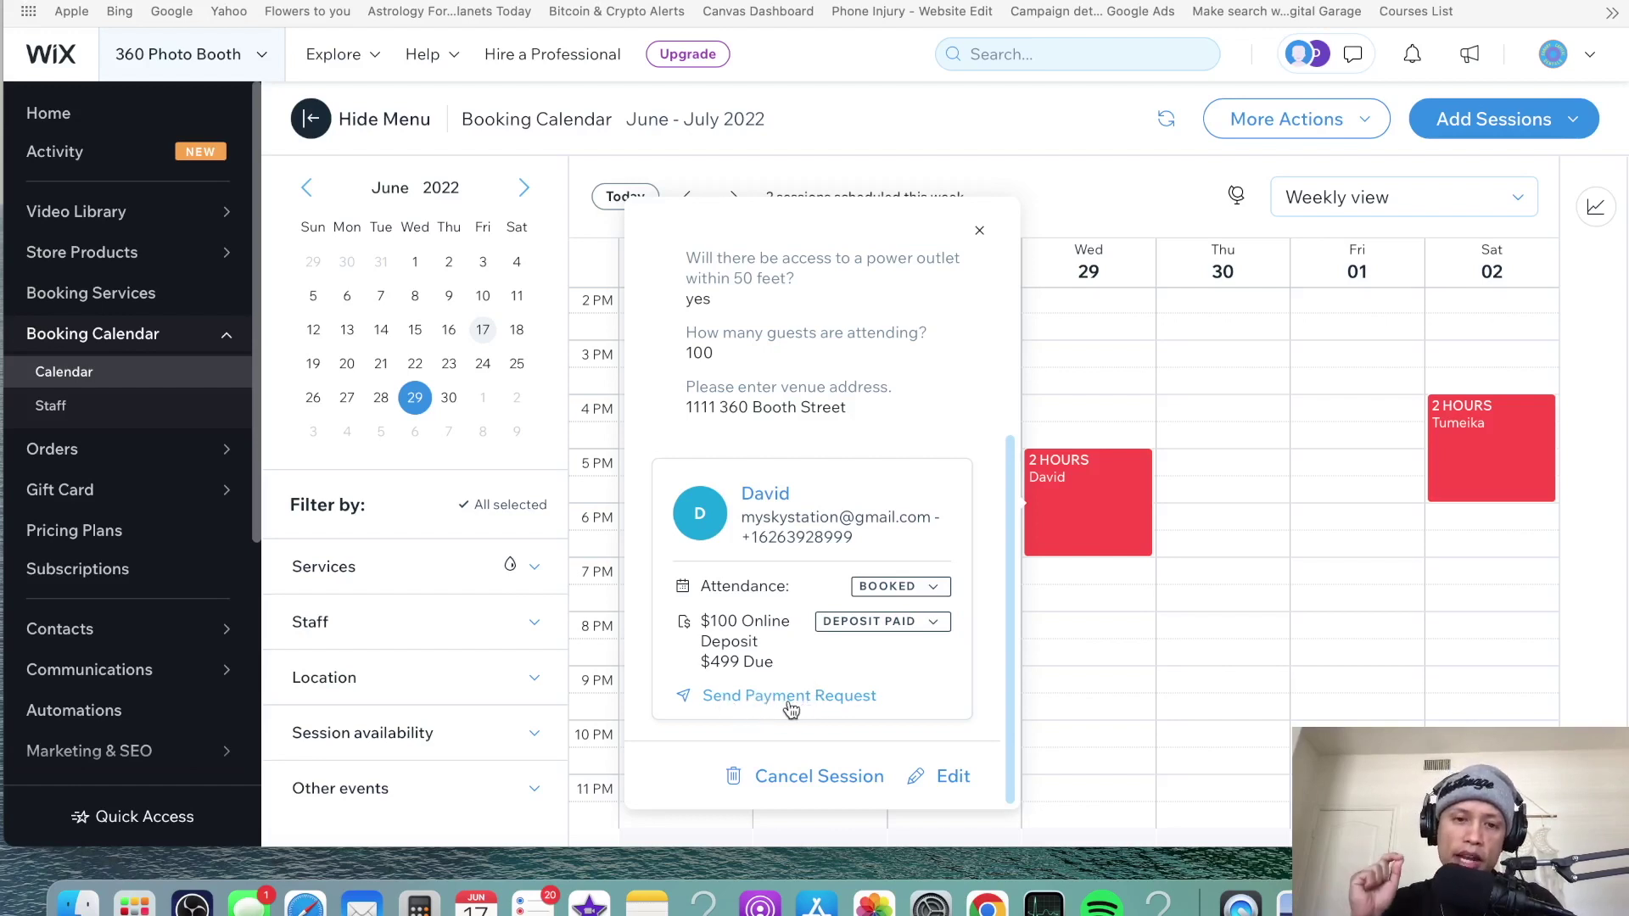
scroll(790, 709, "up", 1)
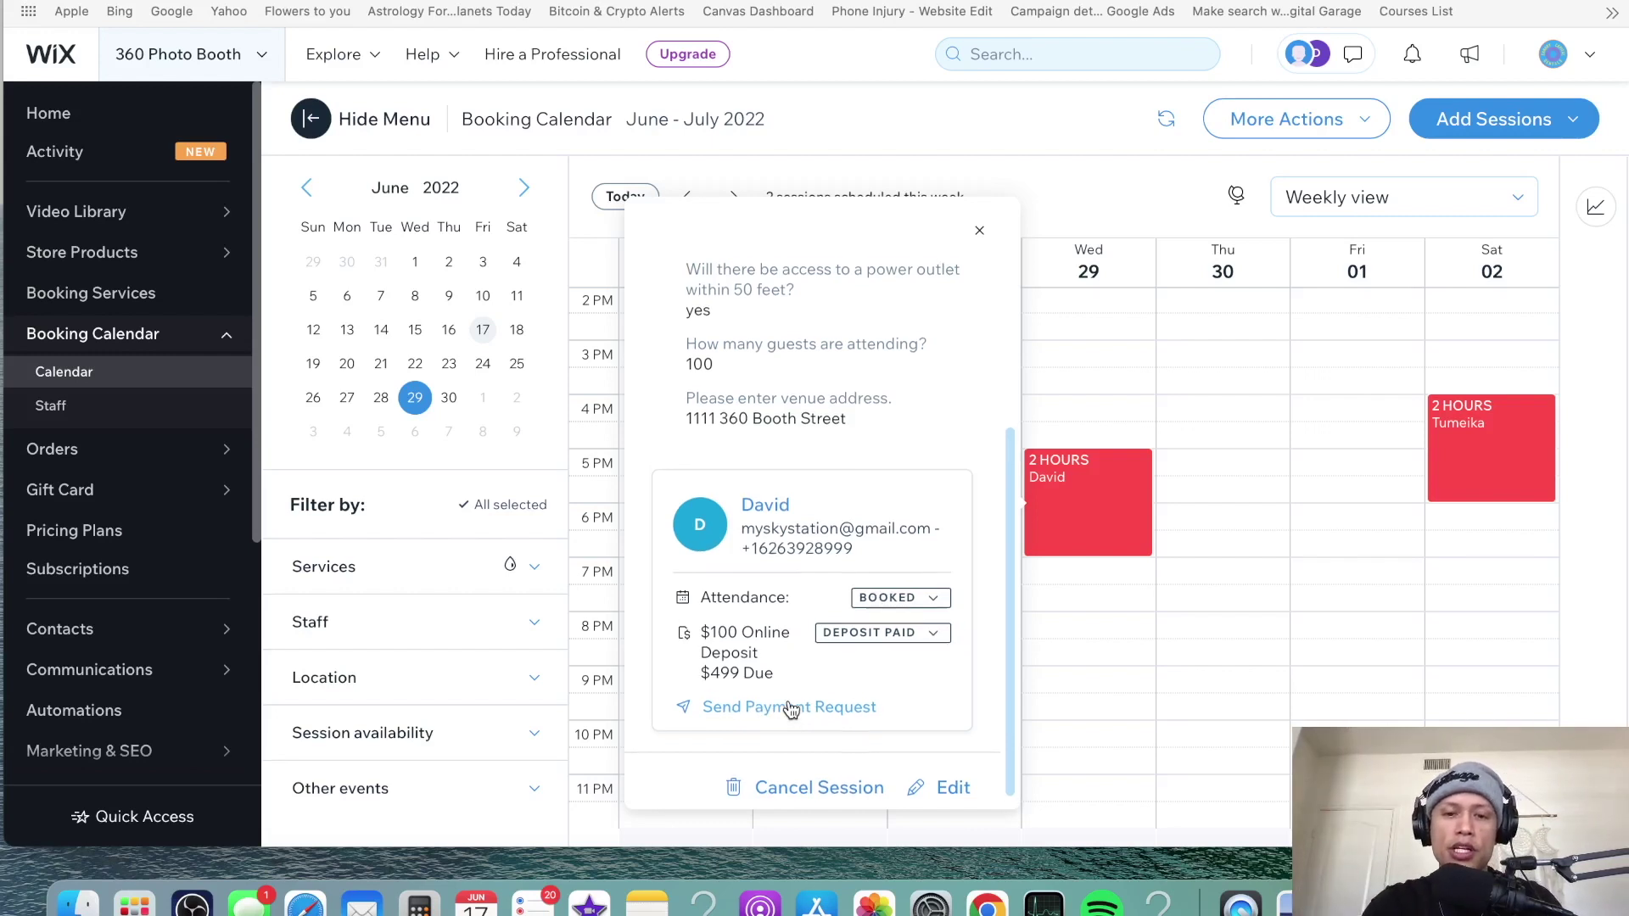
scroll(791, 709, "up", 5)
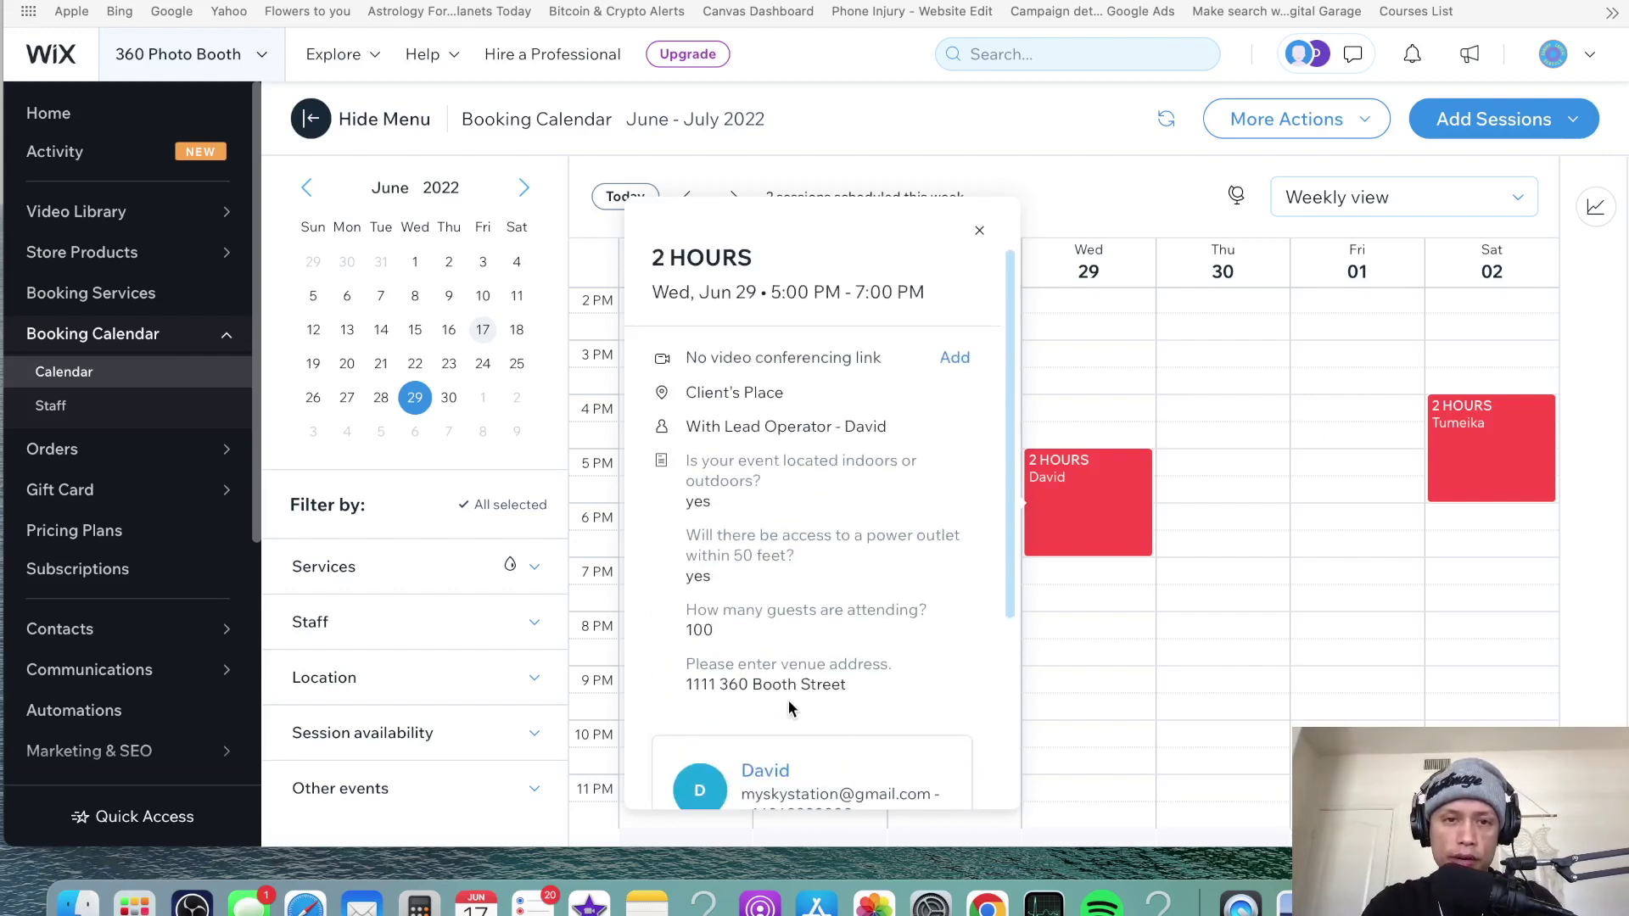
scroll(789, 710, "down", 5)
- Request payment of the remaining $499 and review draft invoice #0000030's totals
left_click(789, 695)
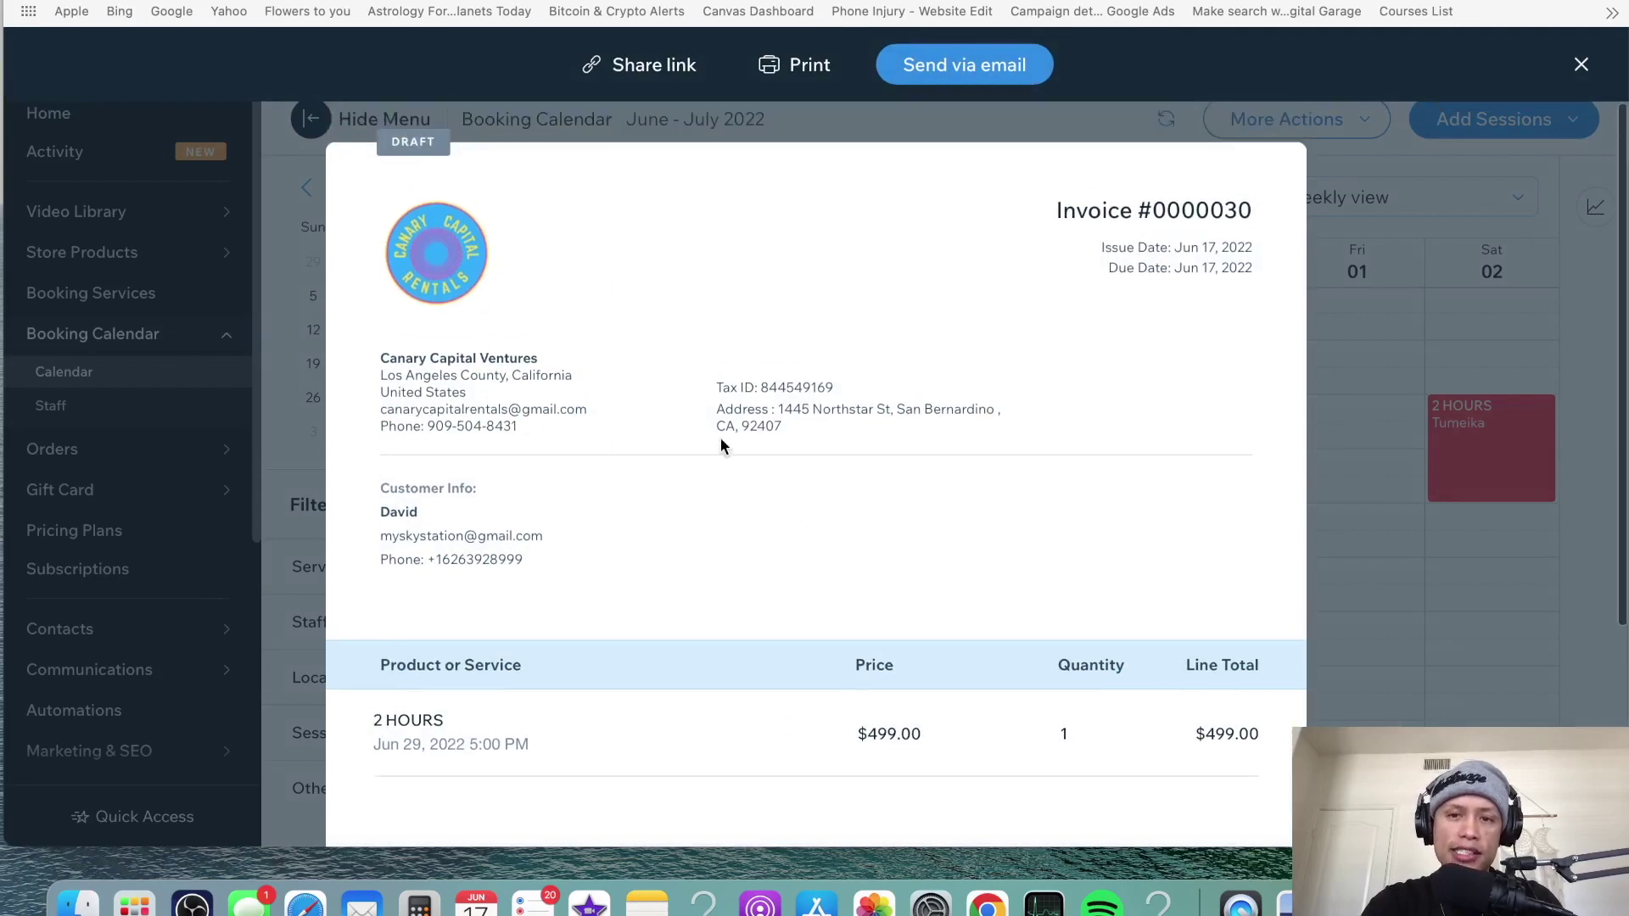
scroll(810, 509, "down", 5)
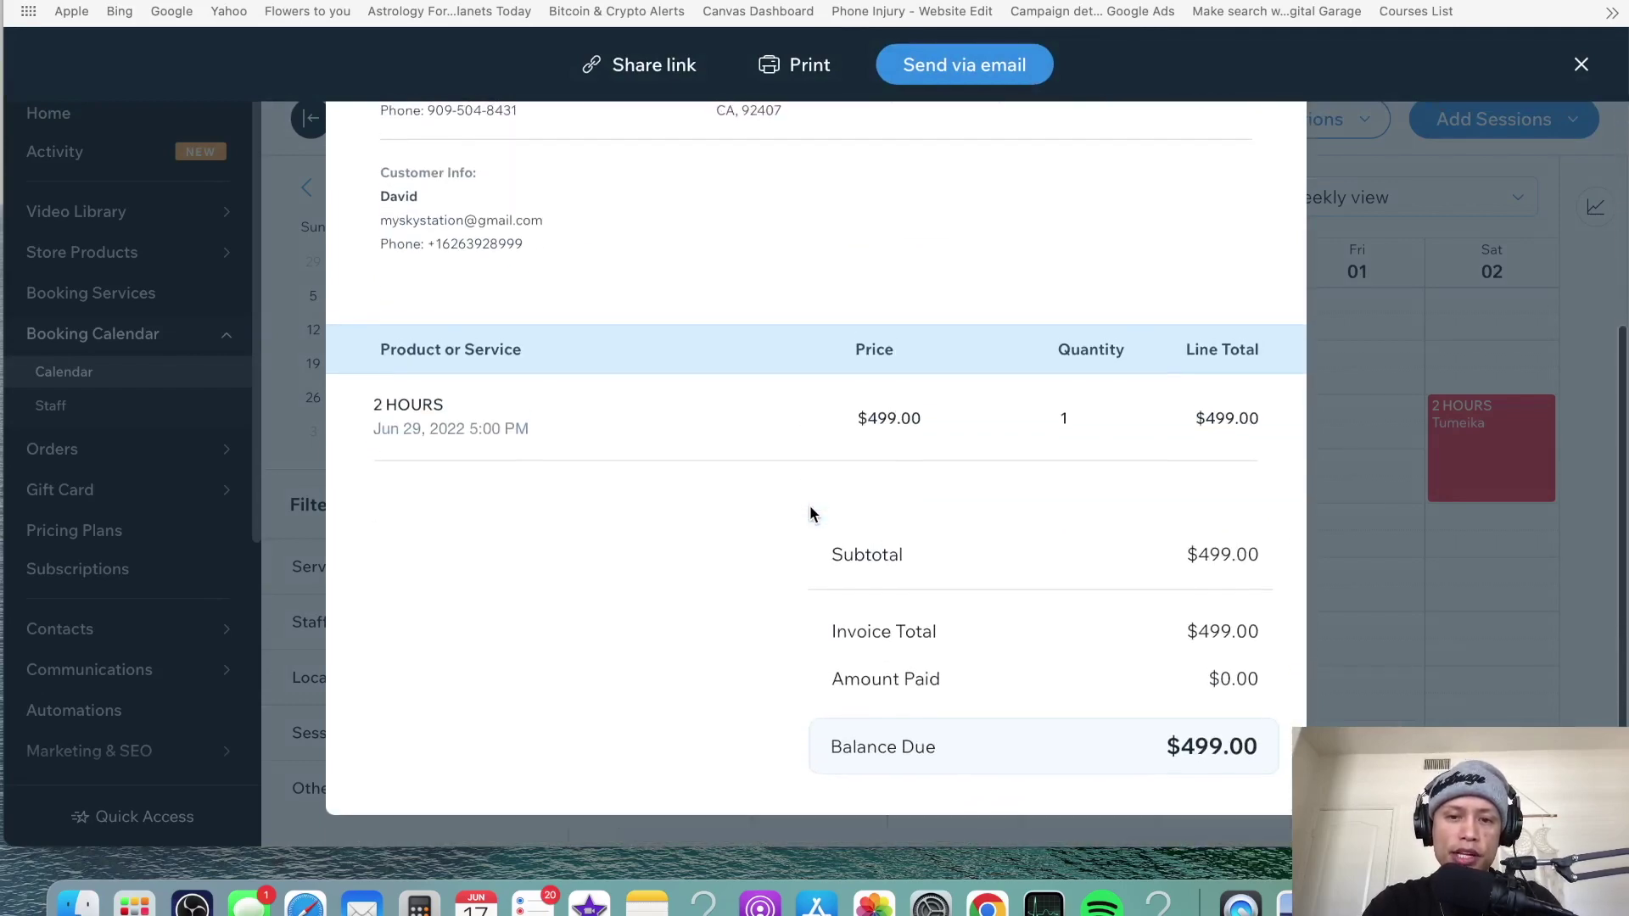
scroll(810, 509, "up", 5)
scroll(809, 514, "down", 2)
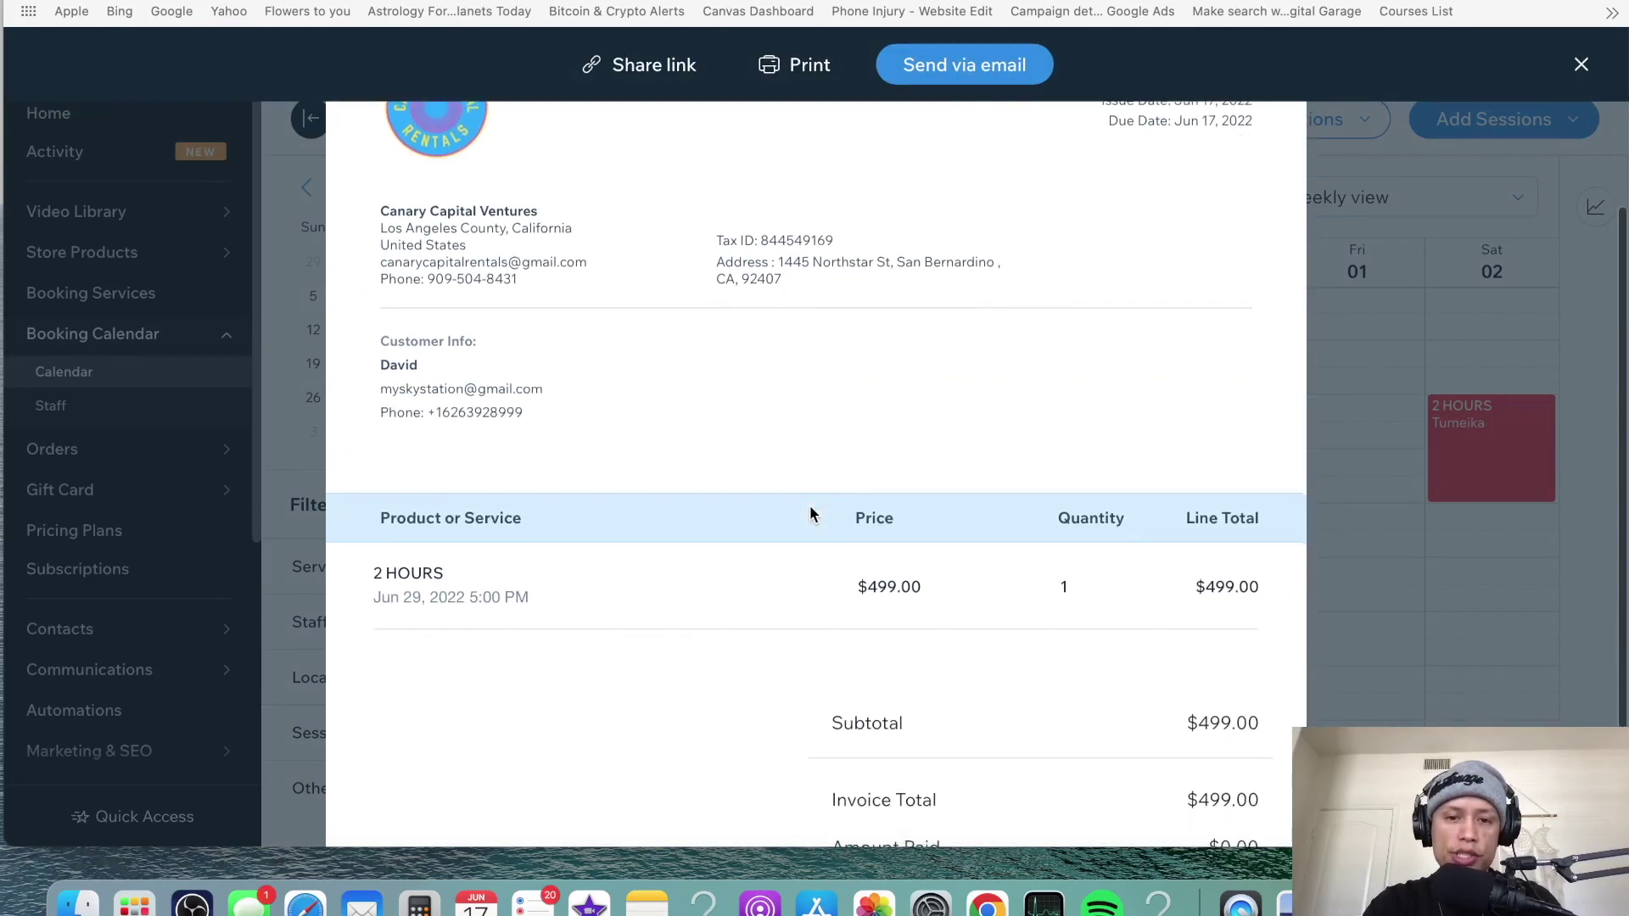
scroll(810, 513, "down", 3)
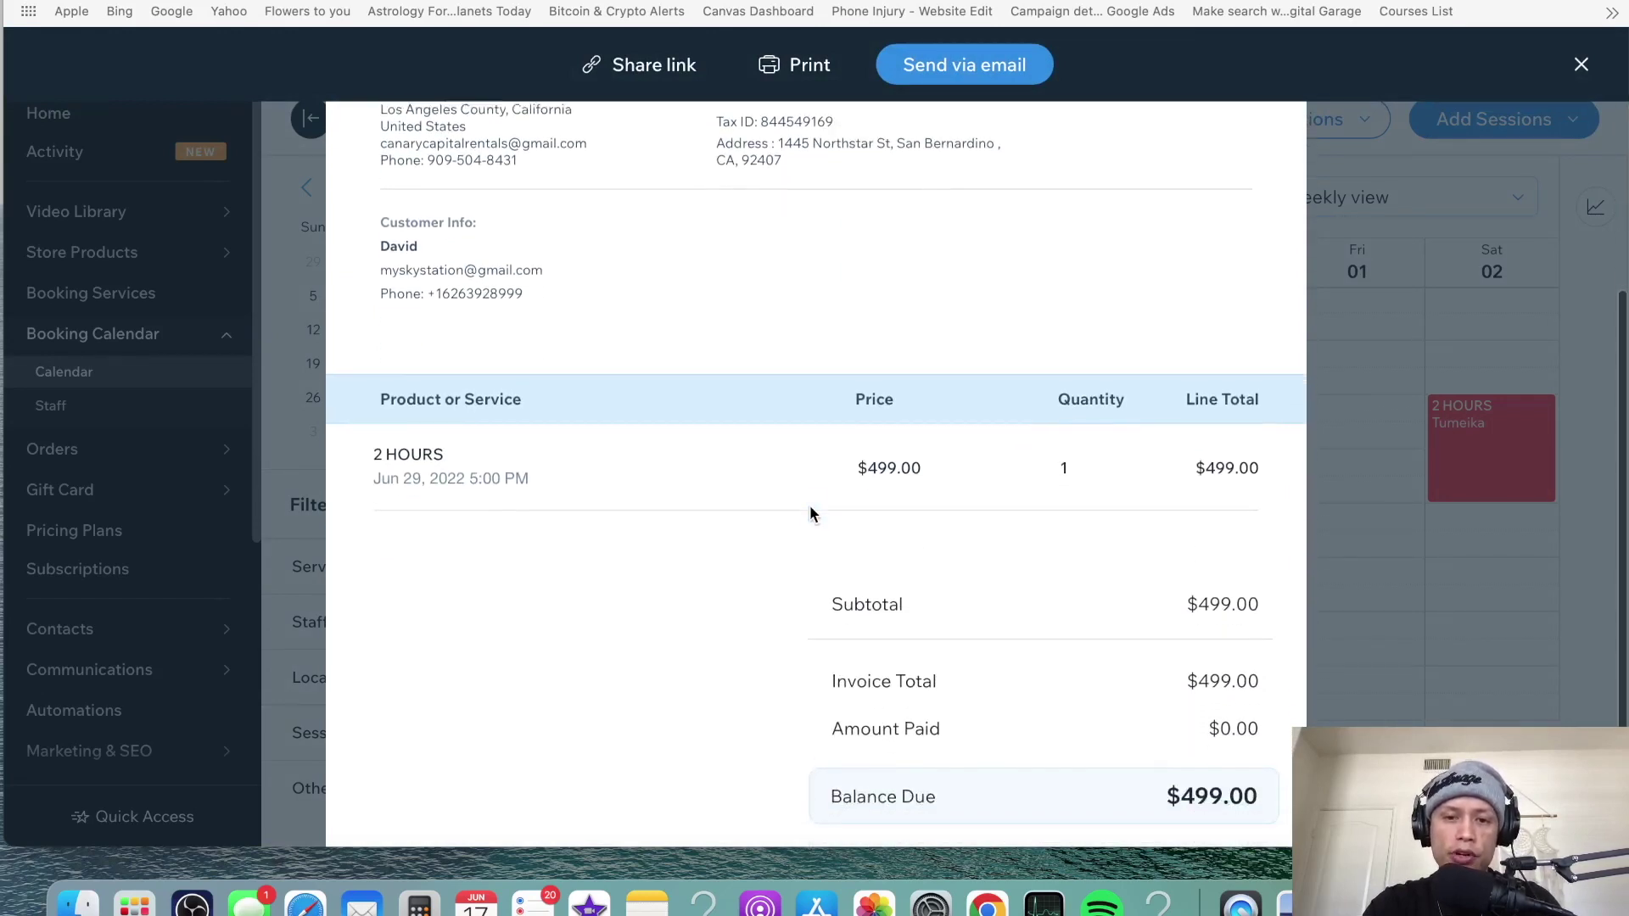
scroll(809, 513, "up", 5)
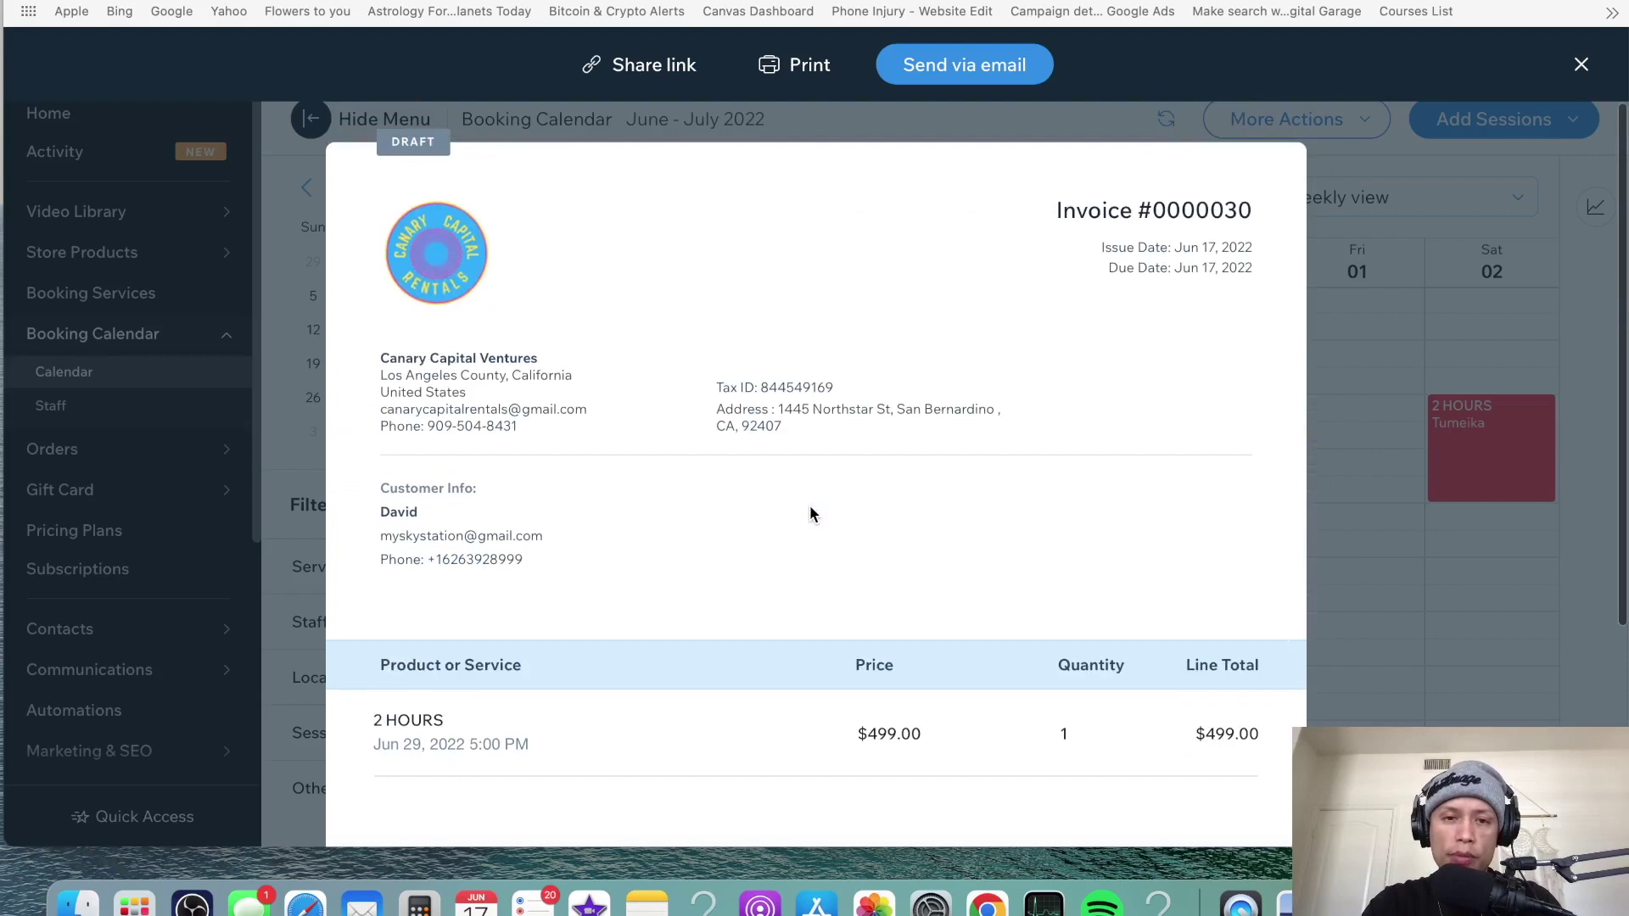
scroll(810, 506, "down", 5)
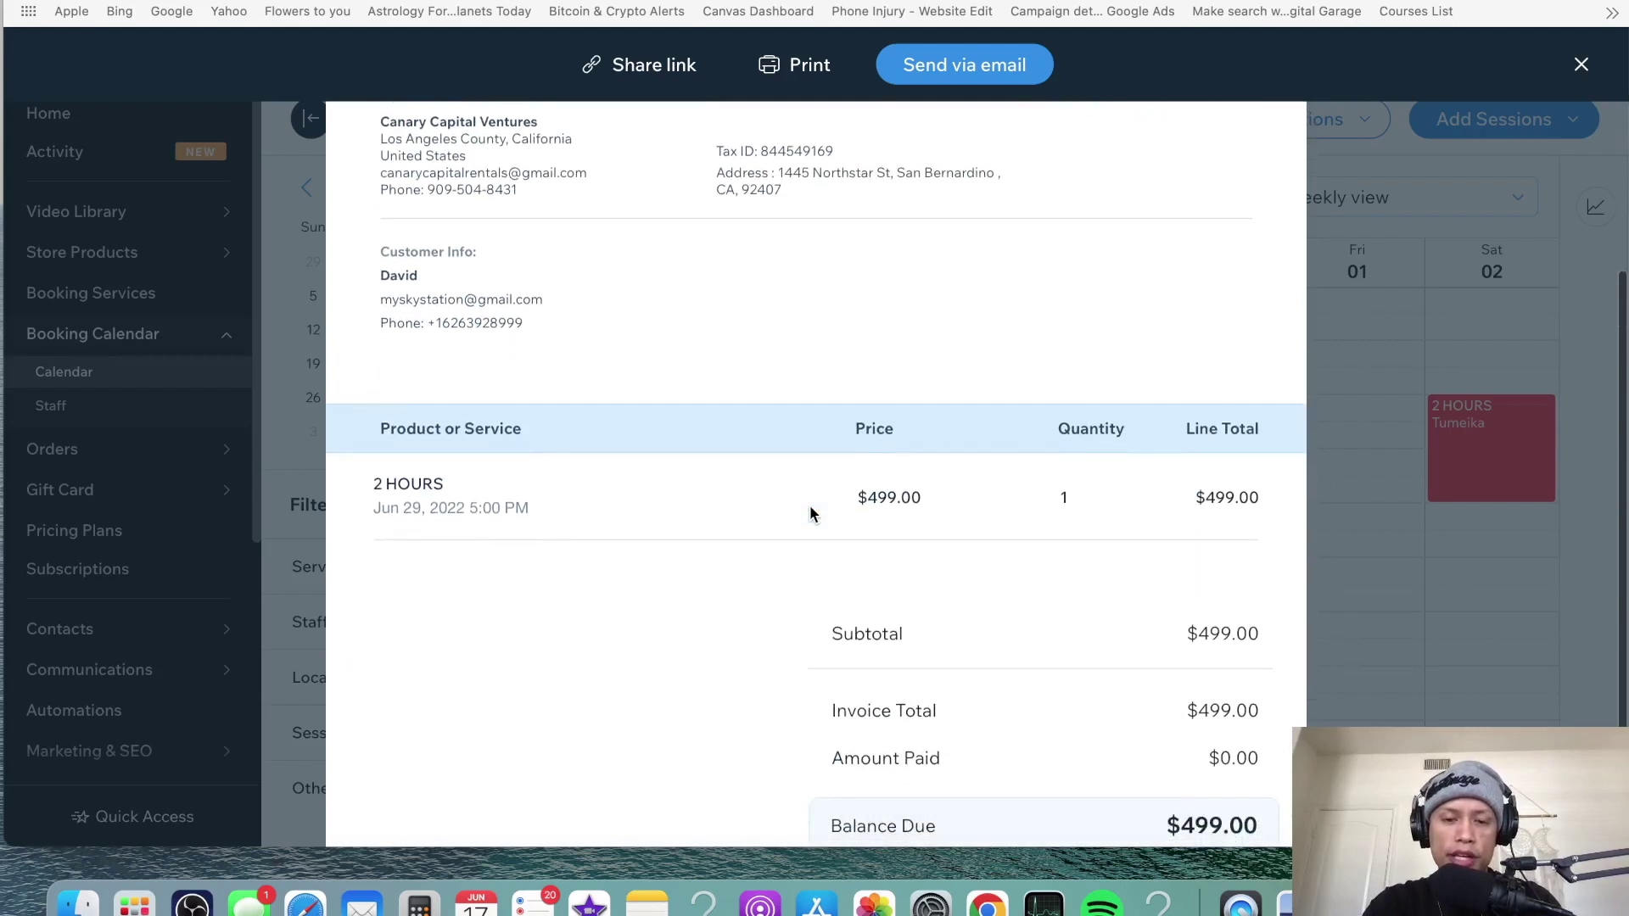
scroll(810, 507, "up", 3)
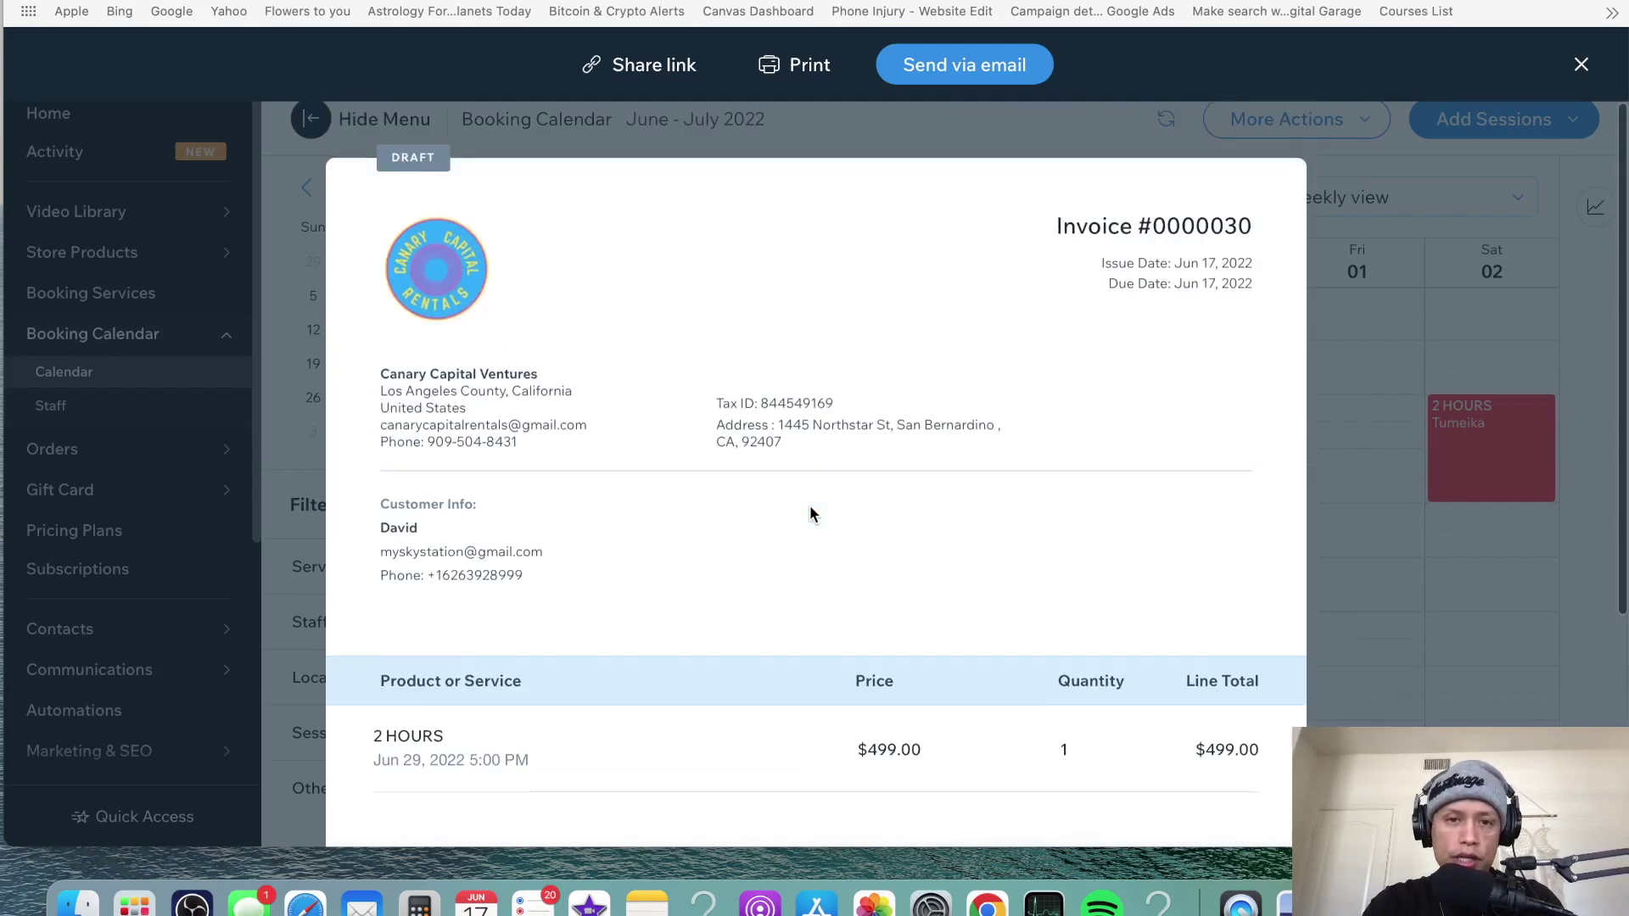
scroll(784, 454, "down", 5)
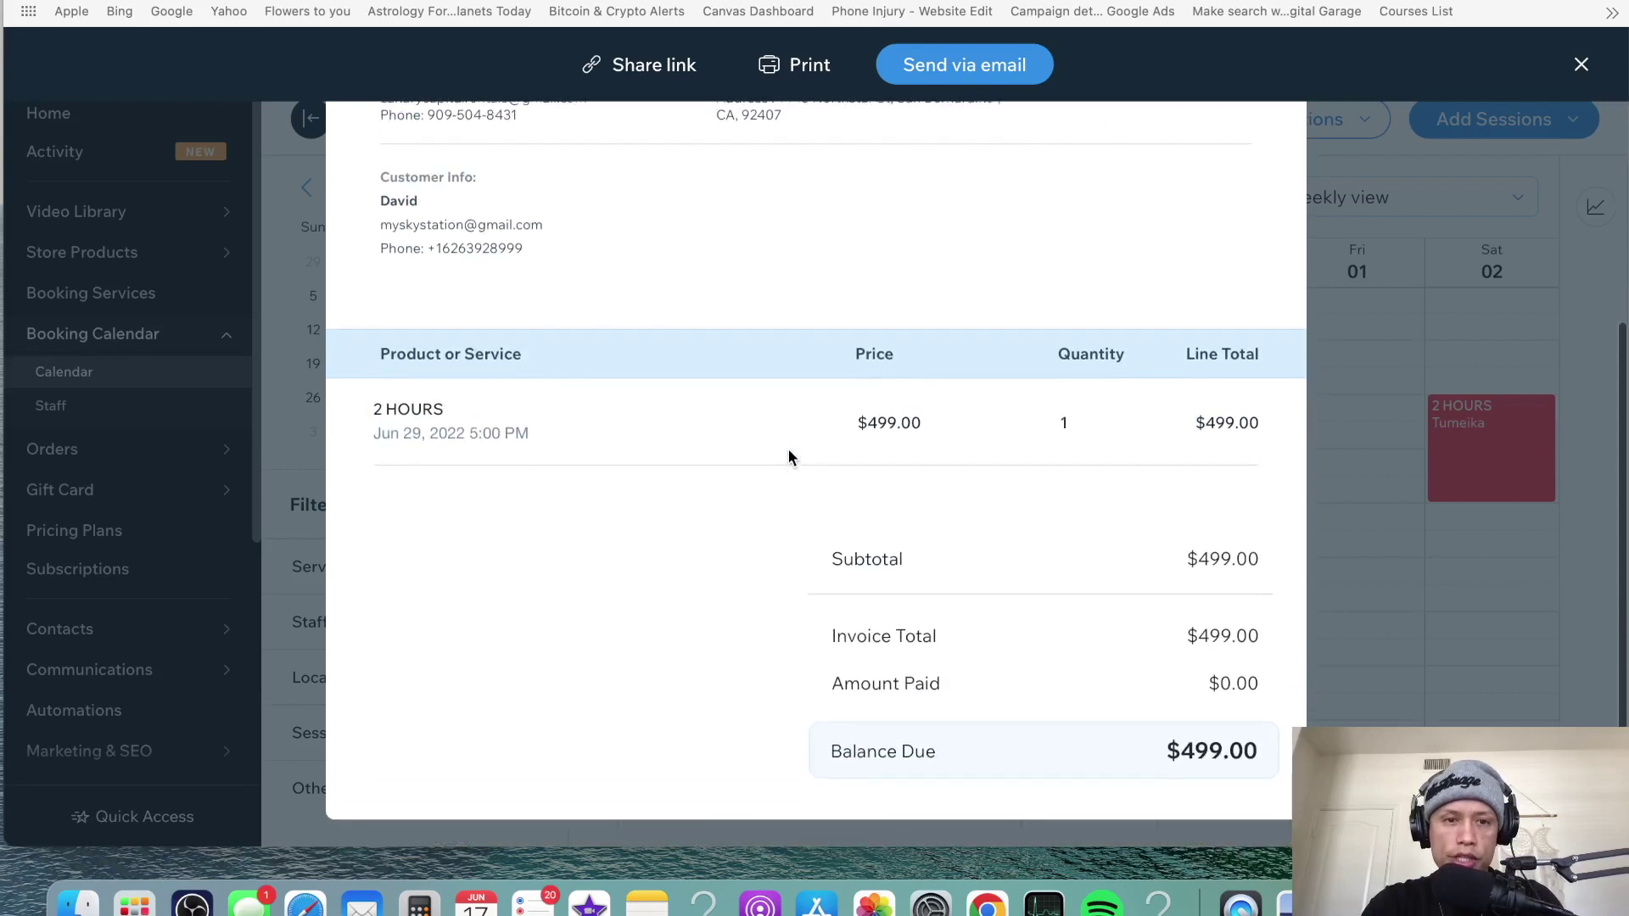
scroll(776, 449, "up", 2)
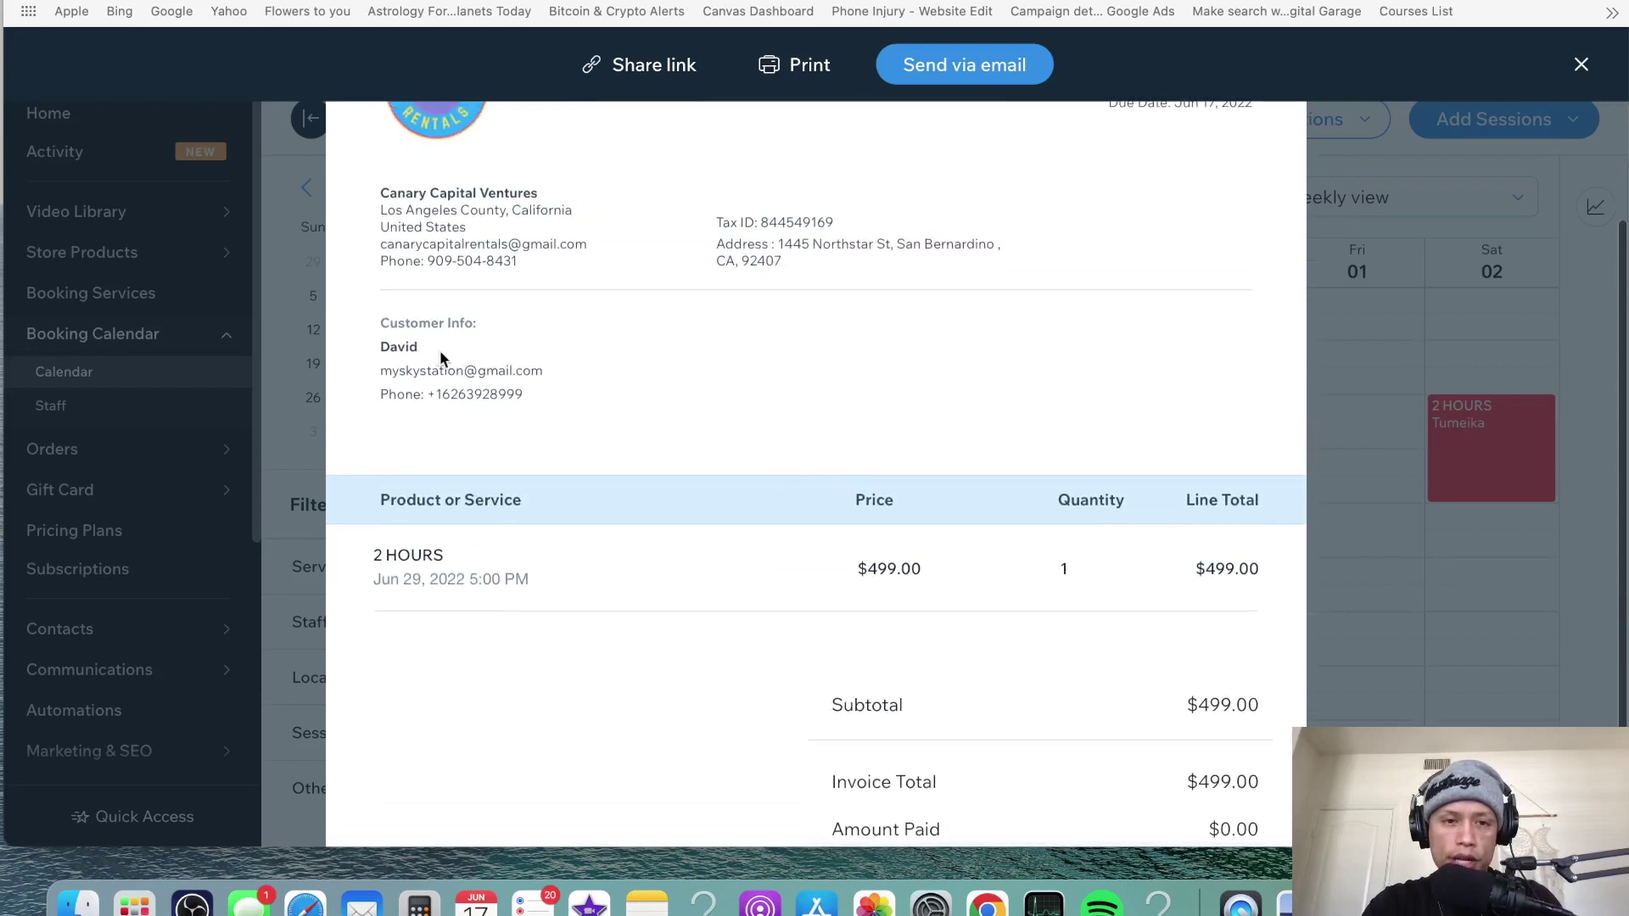
scroll(485, 515, "down", 2)
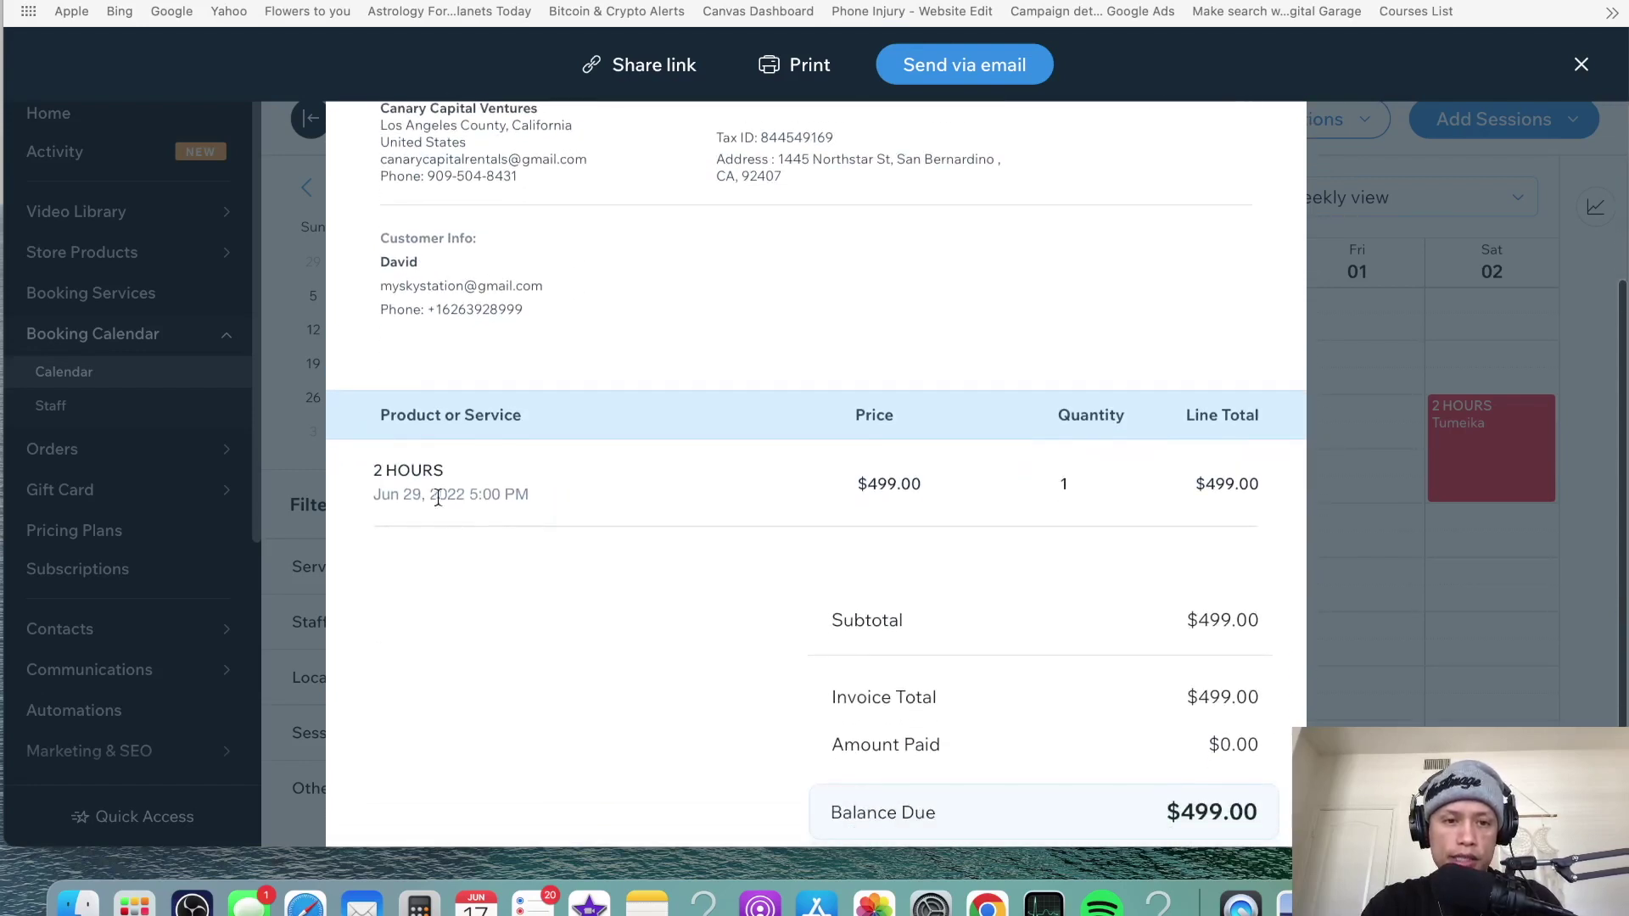
scroll(848, 518, "down", 2)
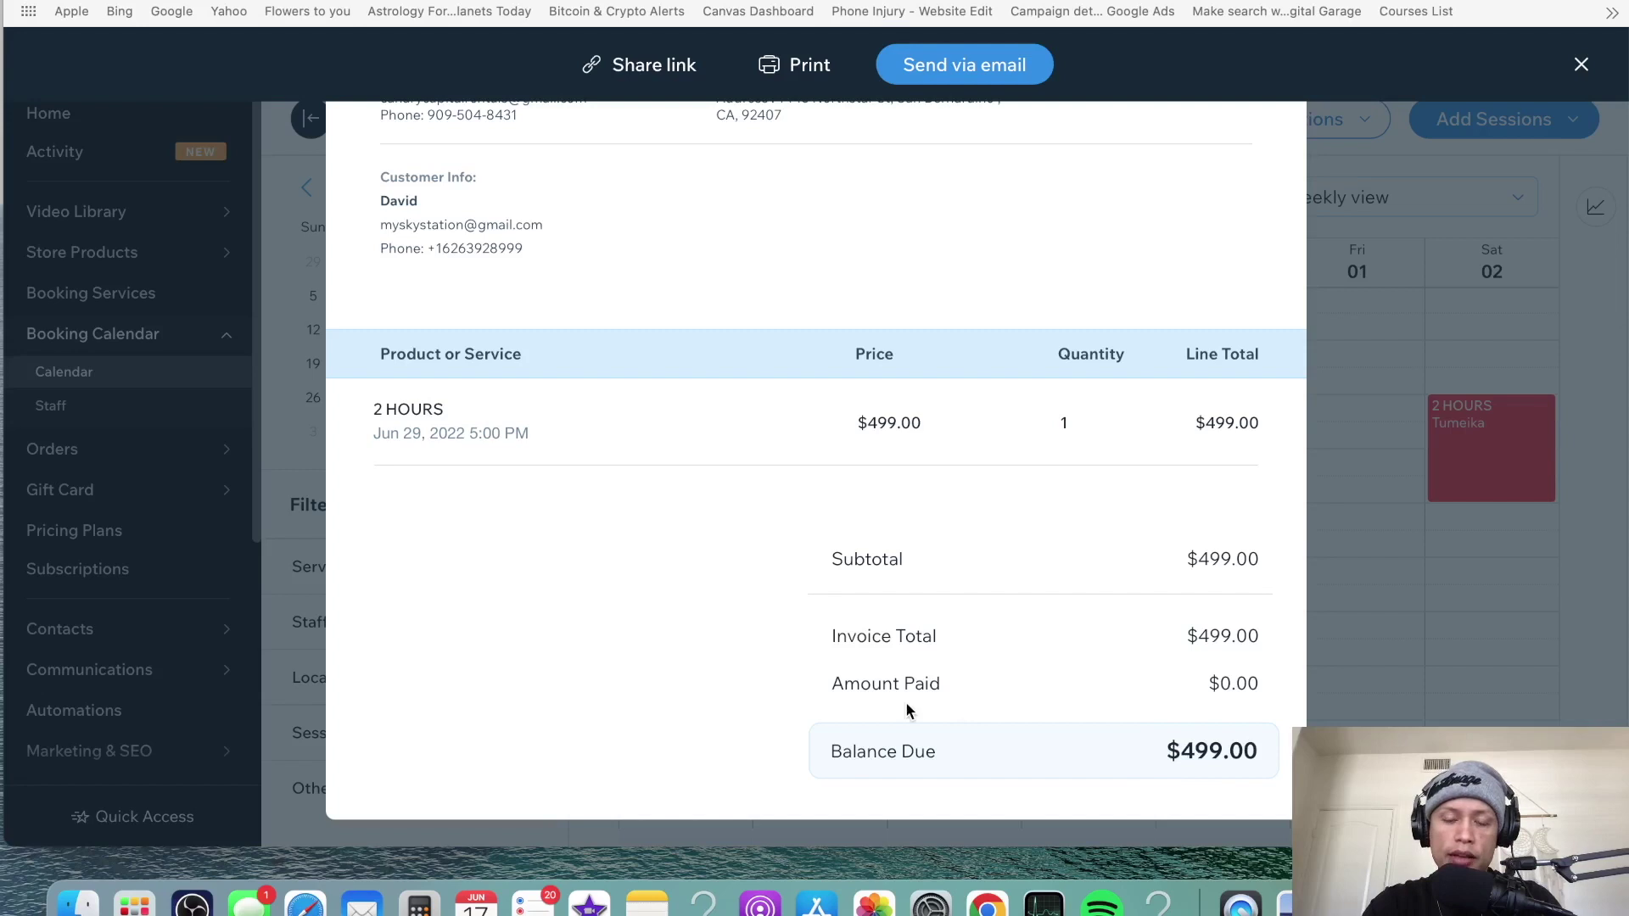
scroll(817, 704, "up", 5)
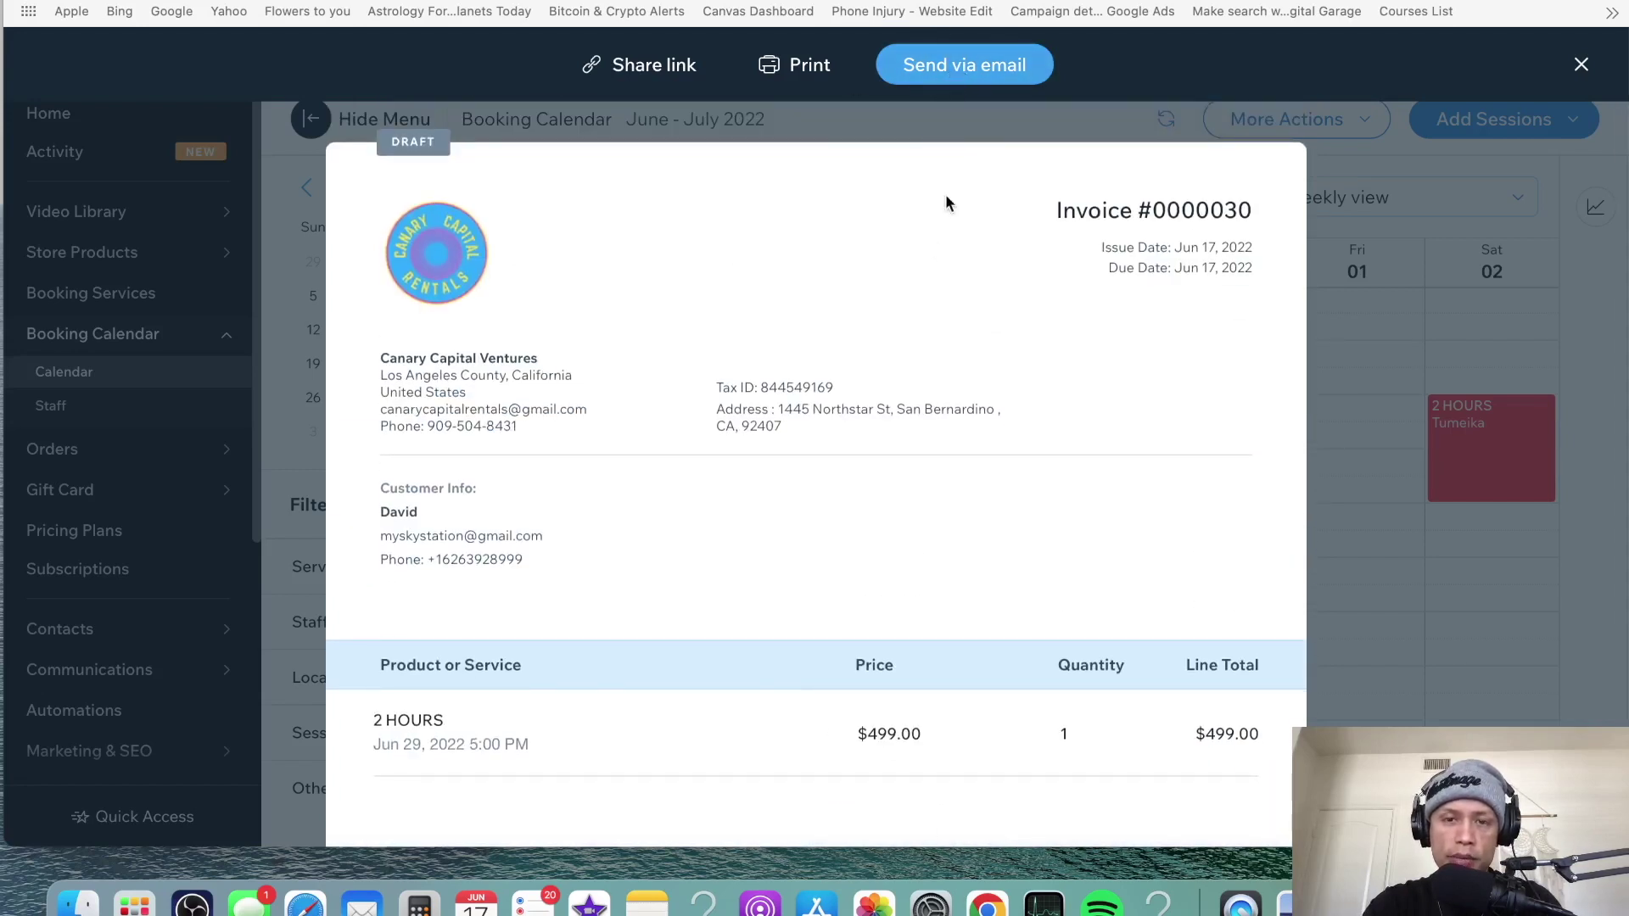
- Send invoice #0000030 by email, keeping the default subject and message unchanged
left_click(934, 68)
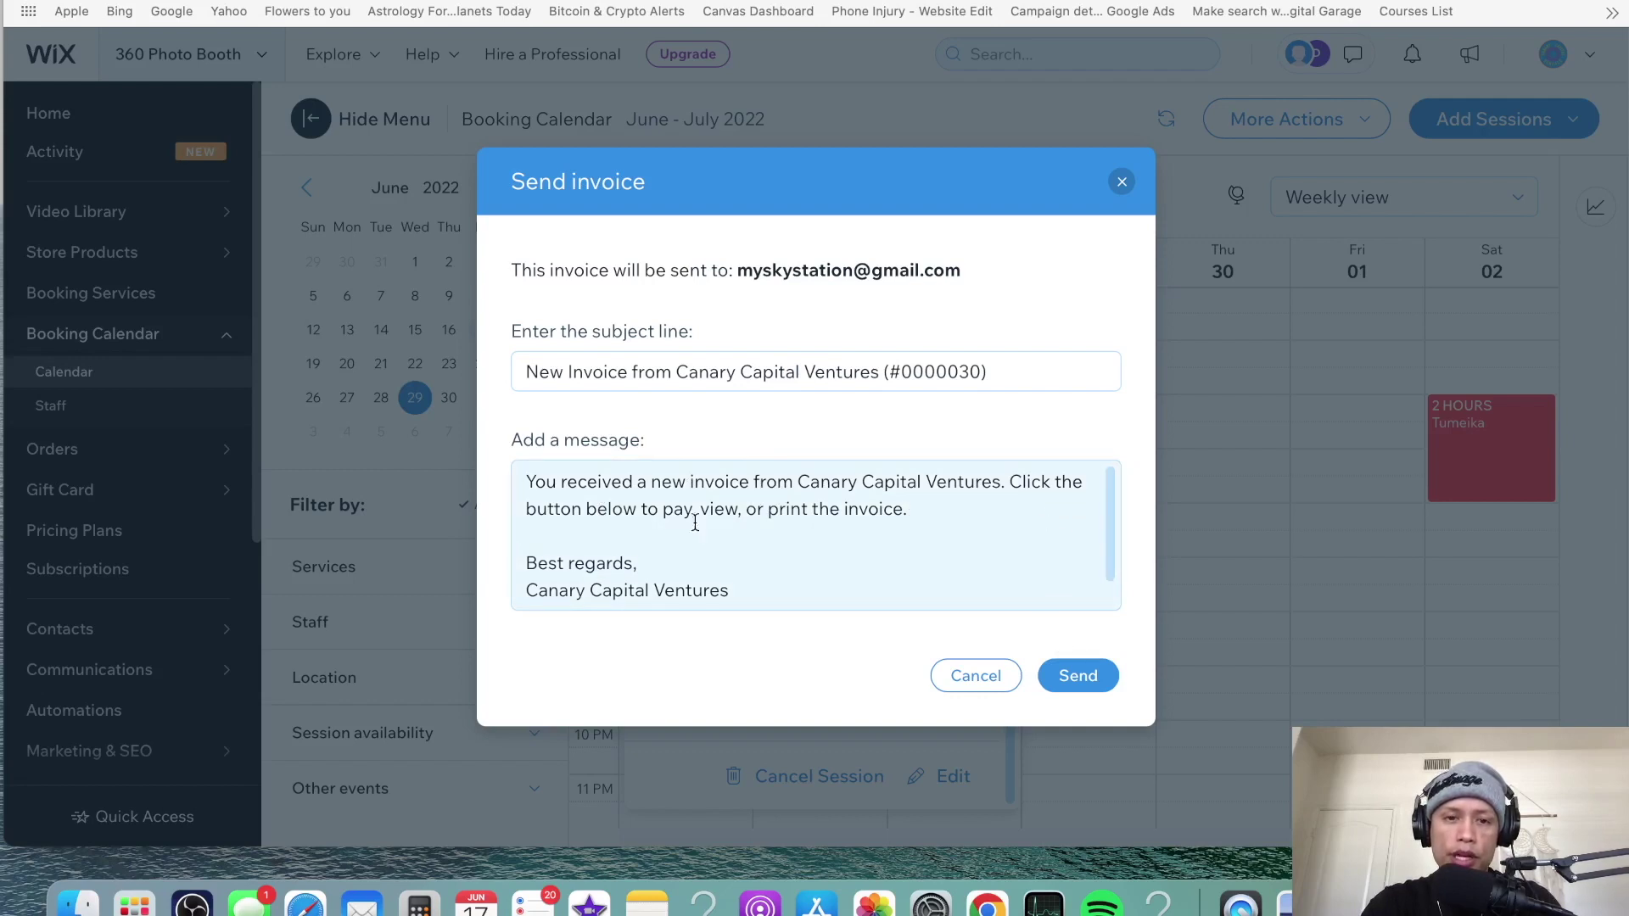
left_click(525, 483)
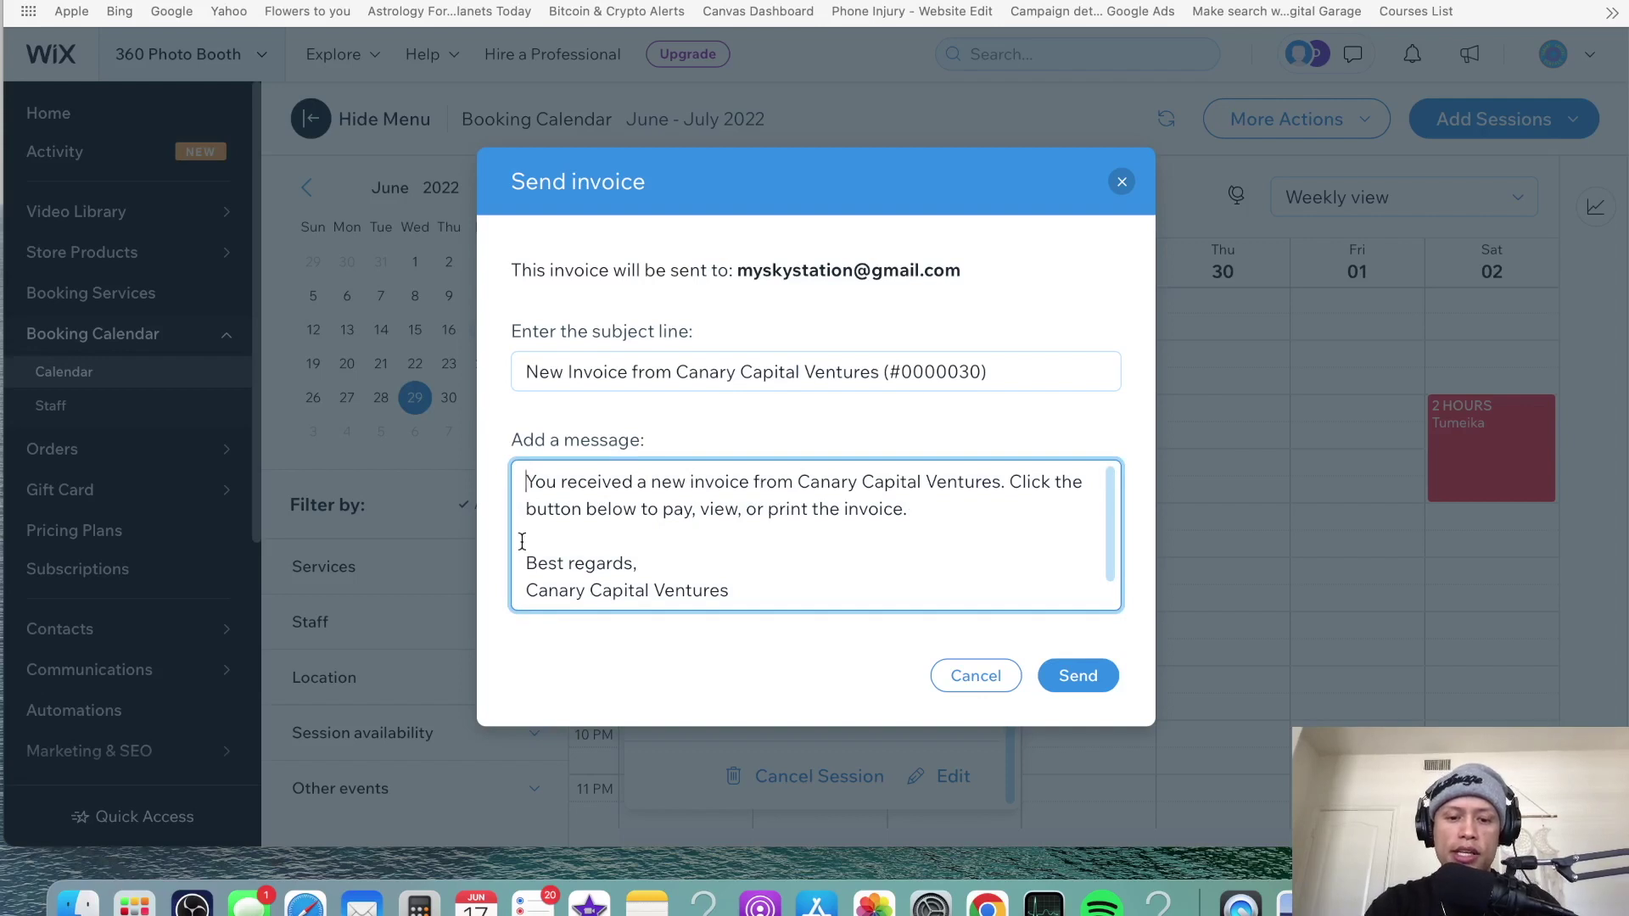
type("Hello, Tha")
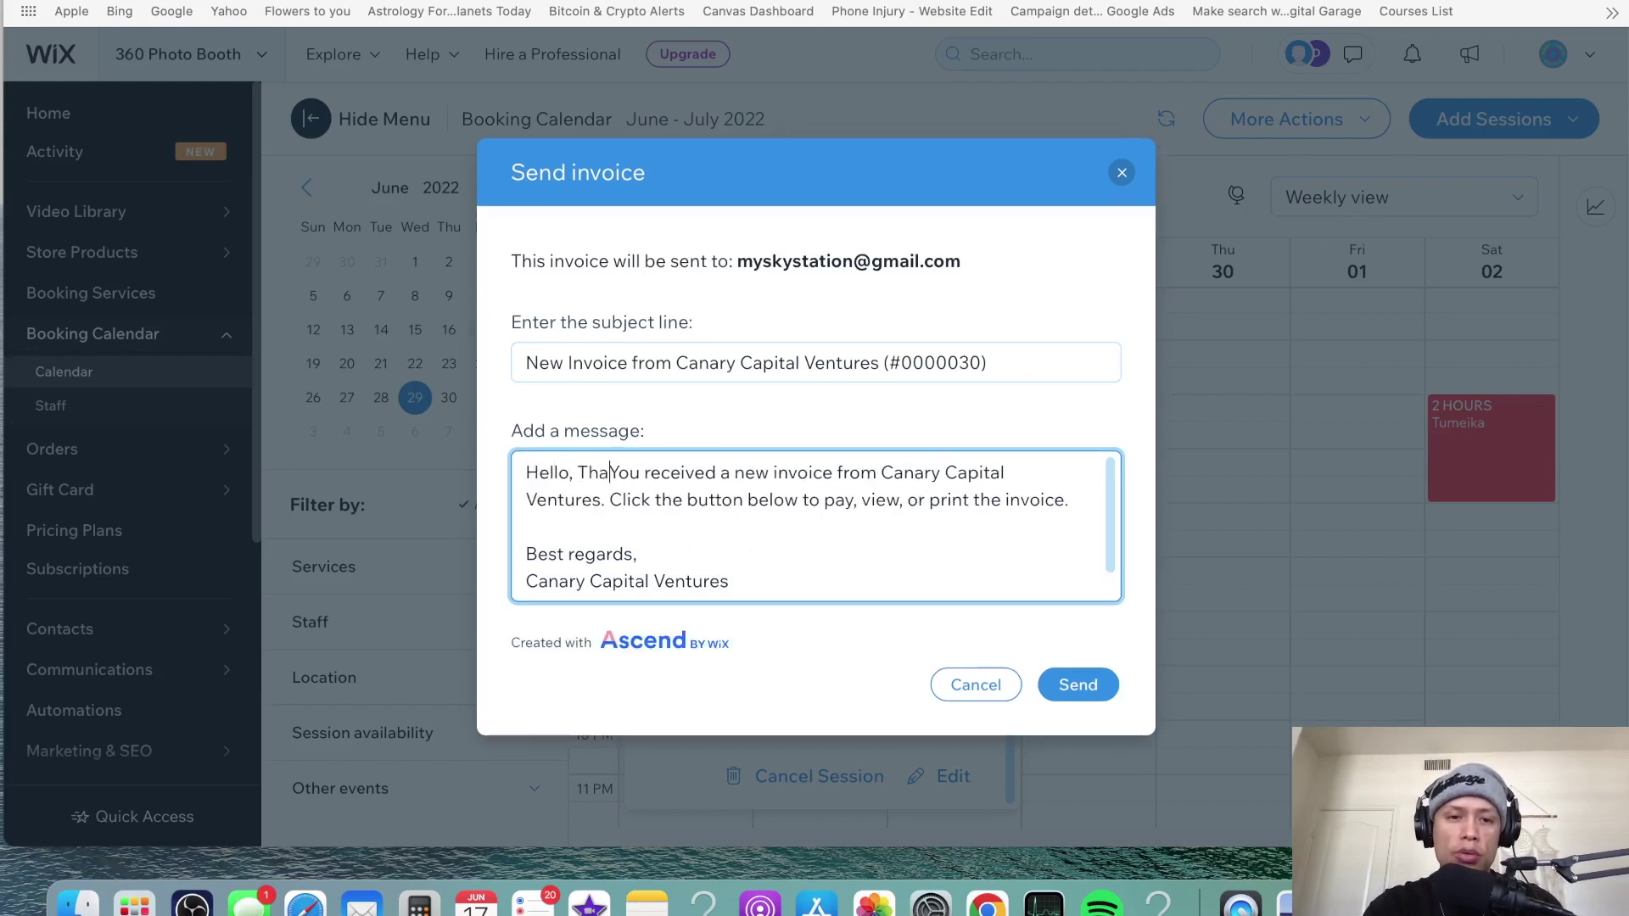
type("nk ====")
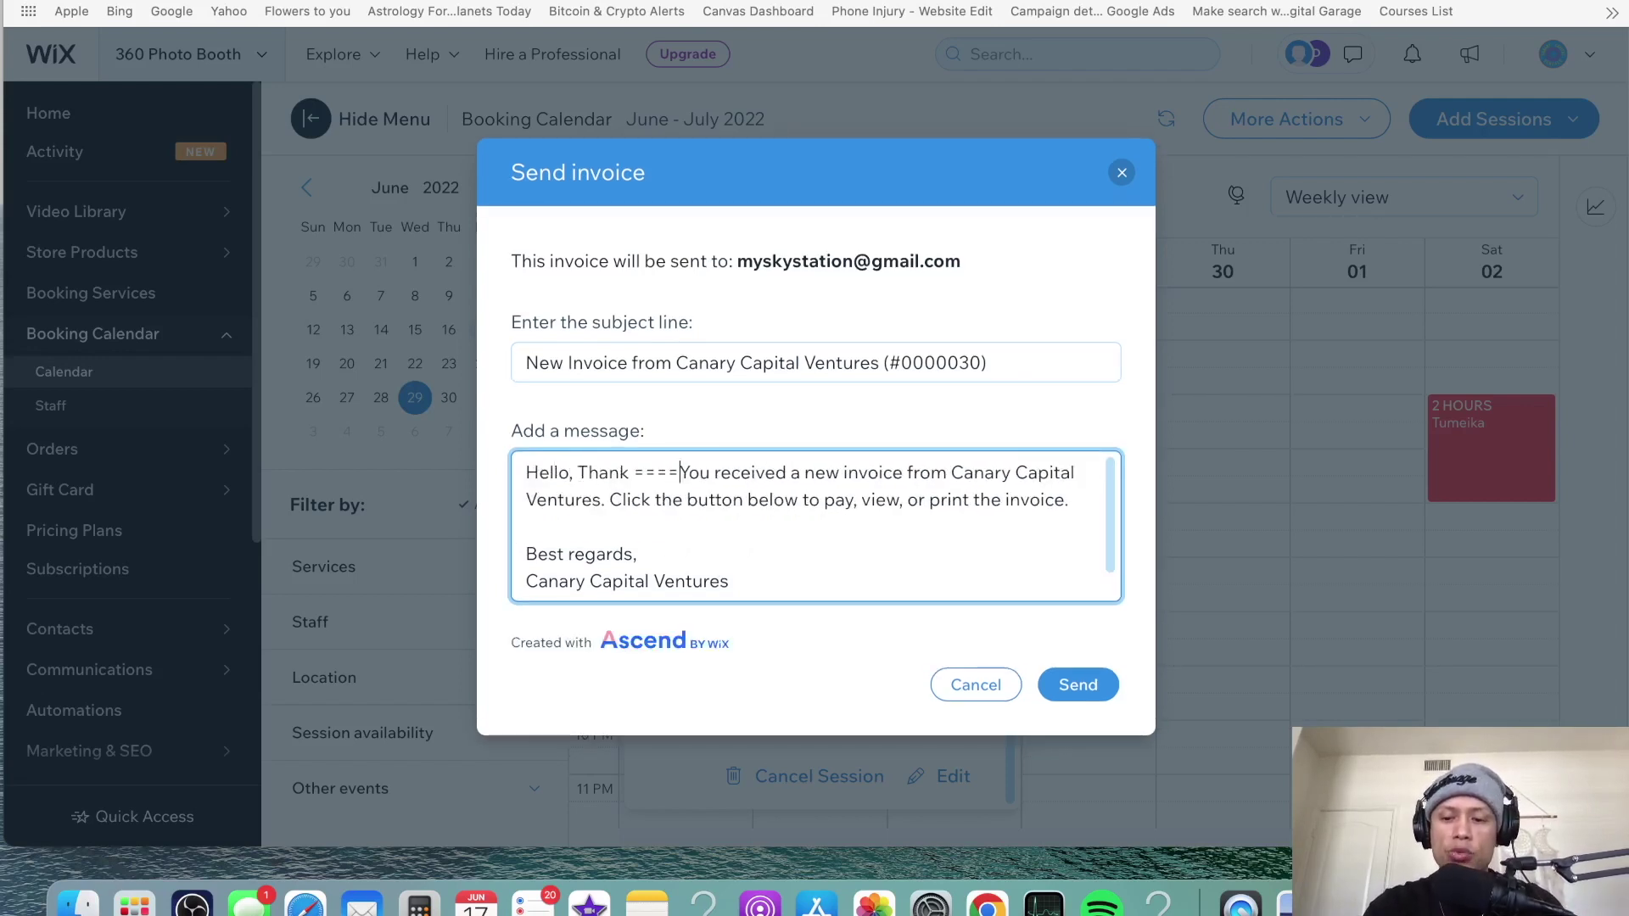
key("BackSpace")
key("BackSpace")
key("BackSpace")
key("BackSpace")
key("BackSpace")
key("BackSpace")
key("BackSpace")
key("BackSpace")
key("BackSpace")
key("BackSpace")
key("BackSpace")
key("BackSpace")
key("BackSpace")
key("BackSpace")
key("BackSpace")
key("BackSpace")
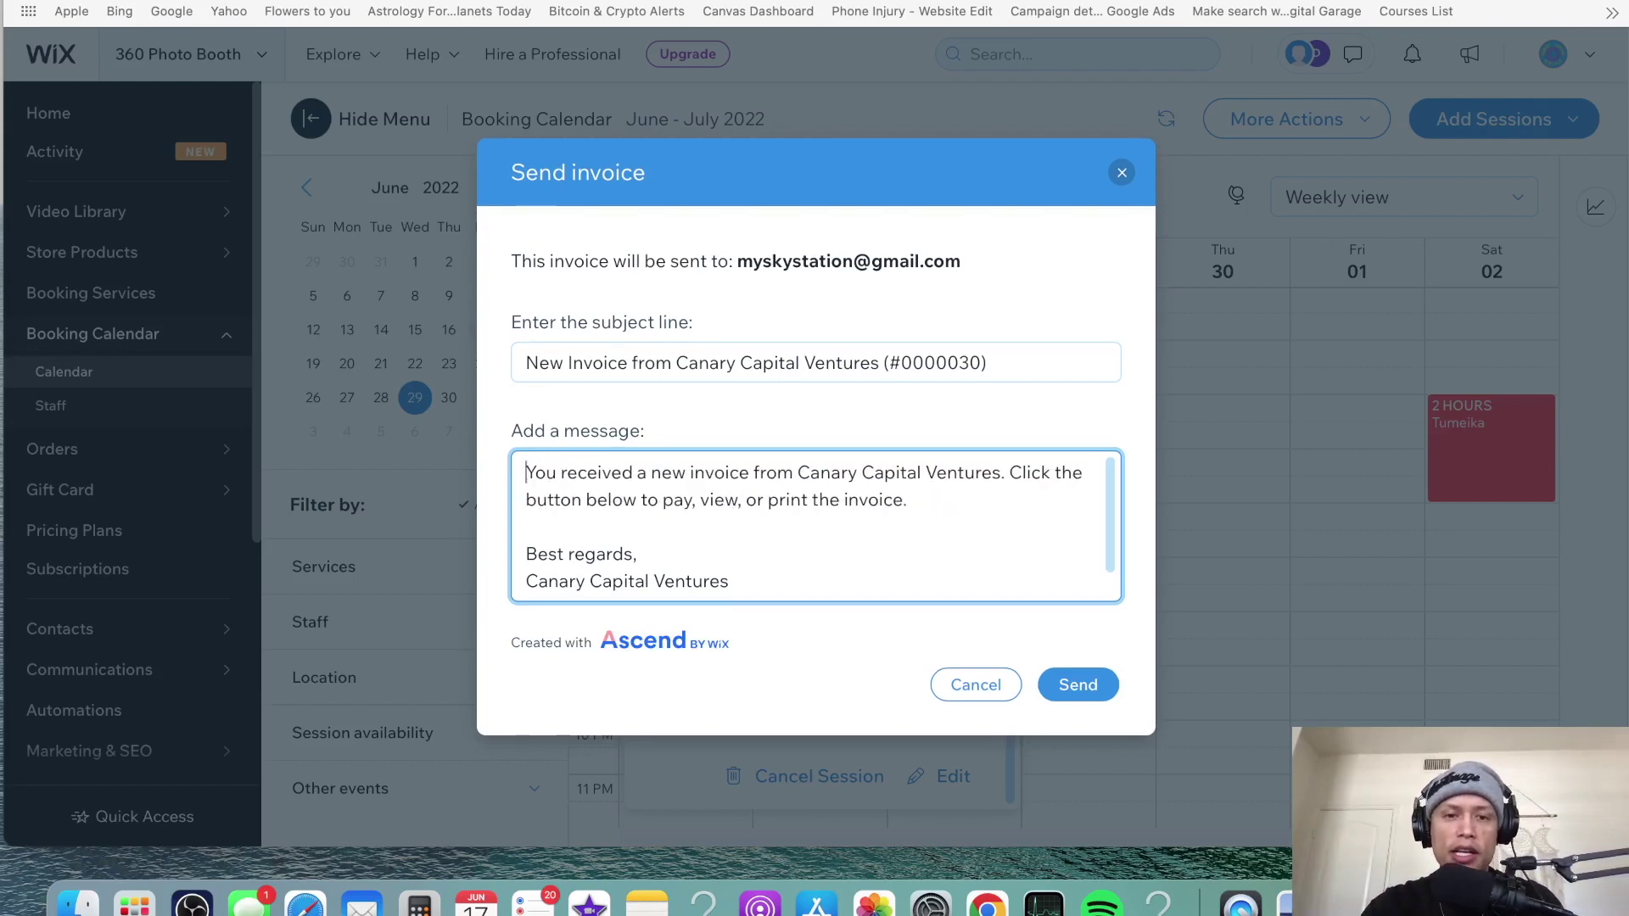
left_click(1087, 687)
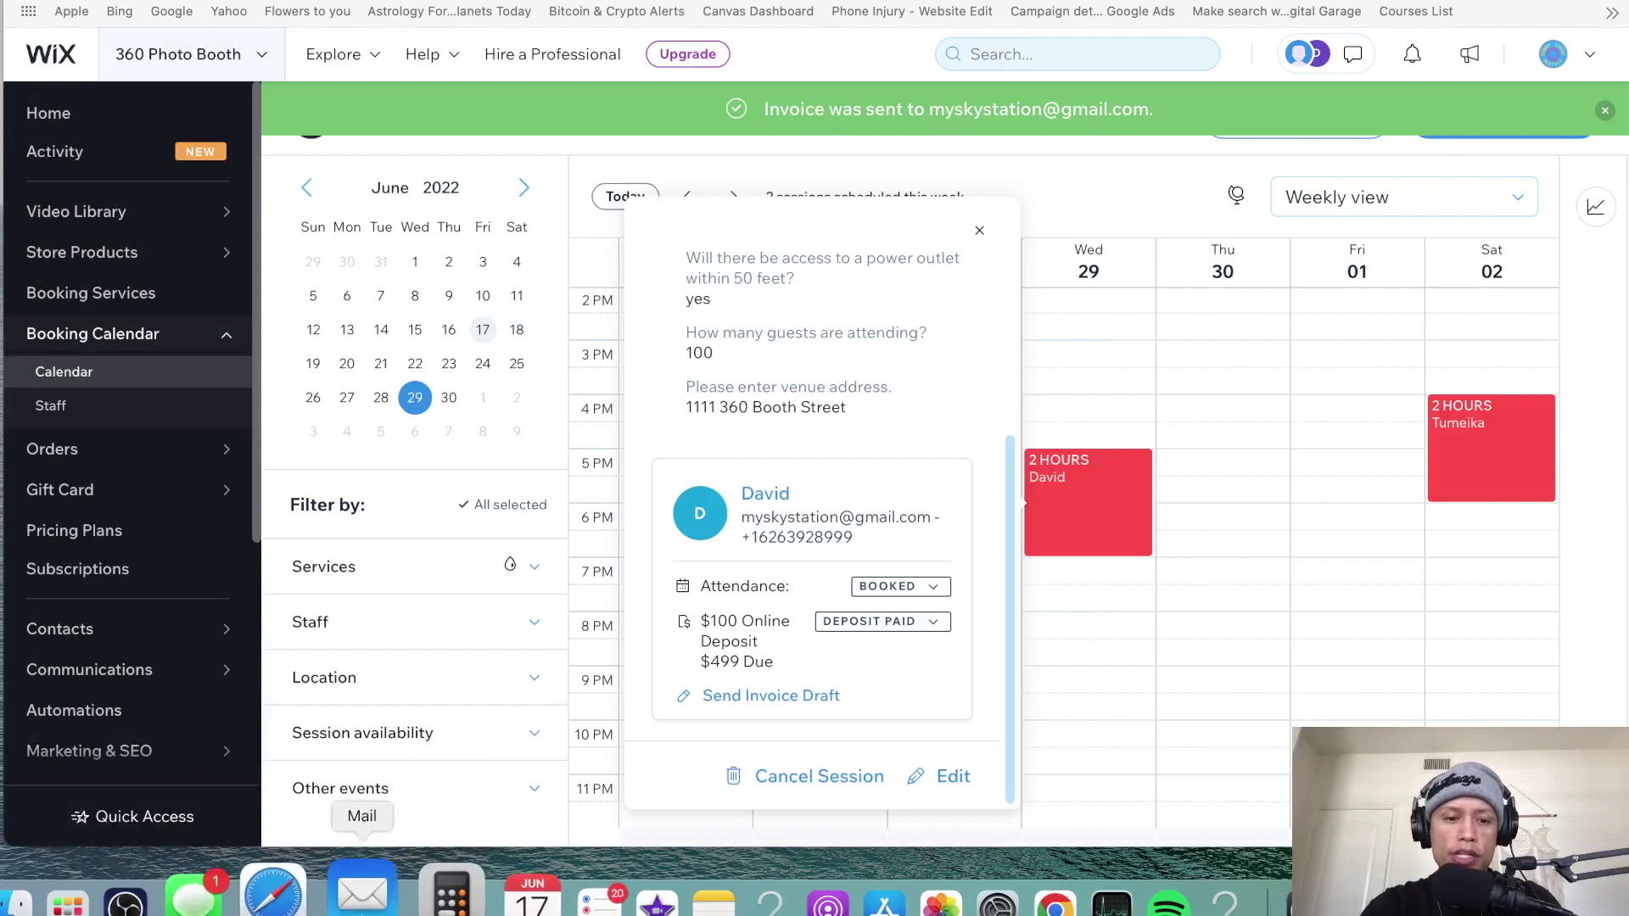
- Open Mail and read the 'Thanks for booking!' confirmation email
left_click(362, 887)
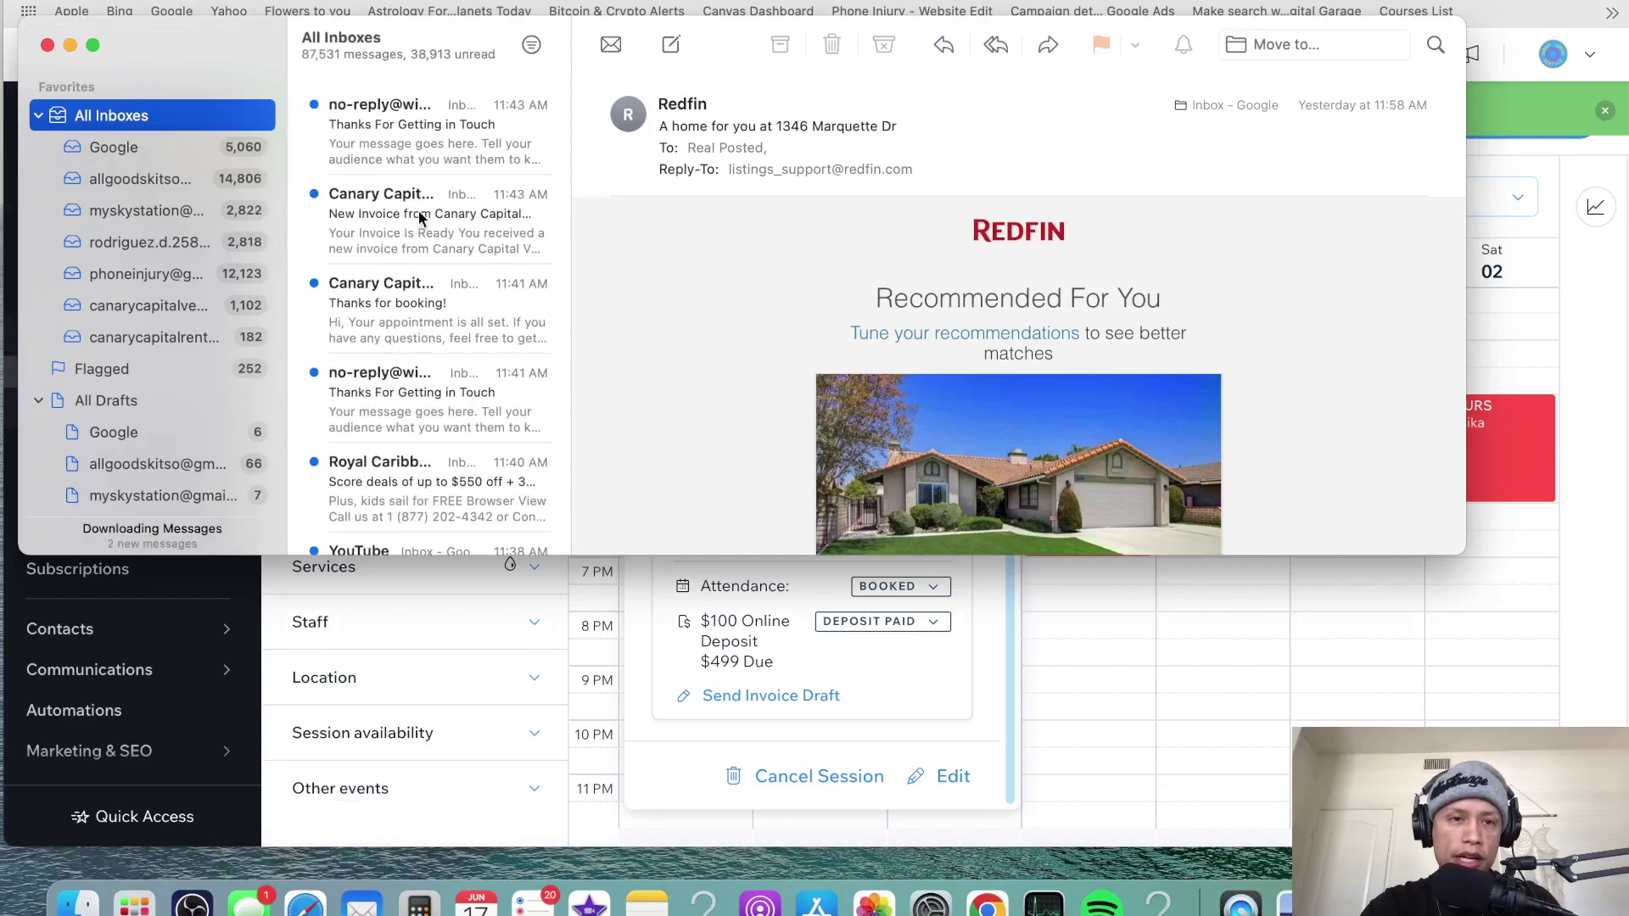
left_click(412, 312)
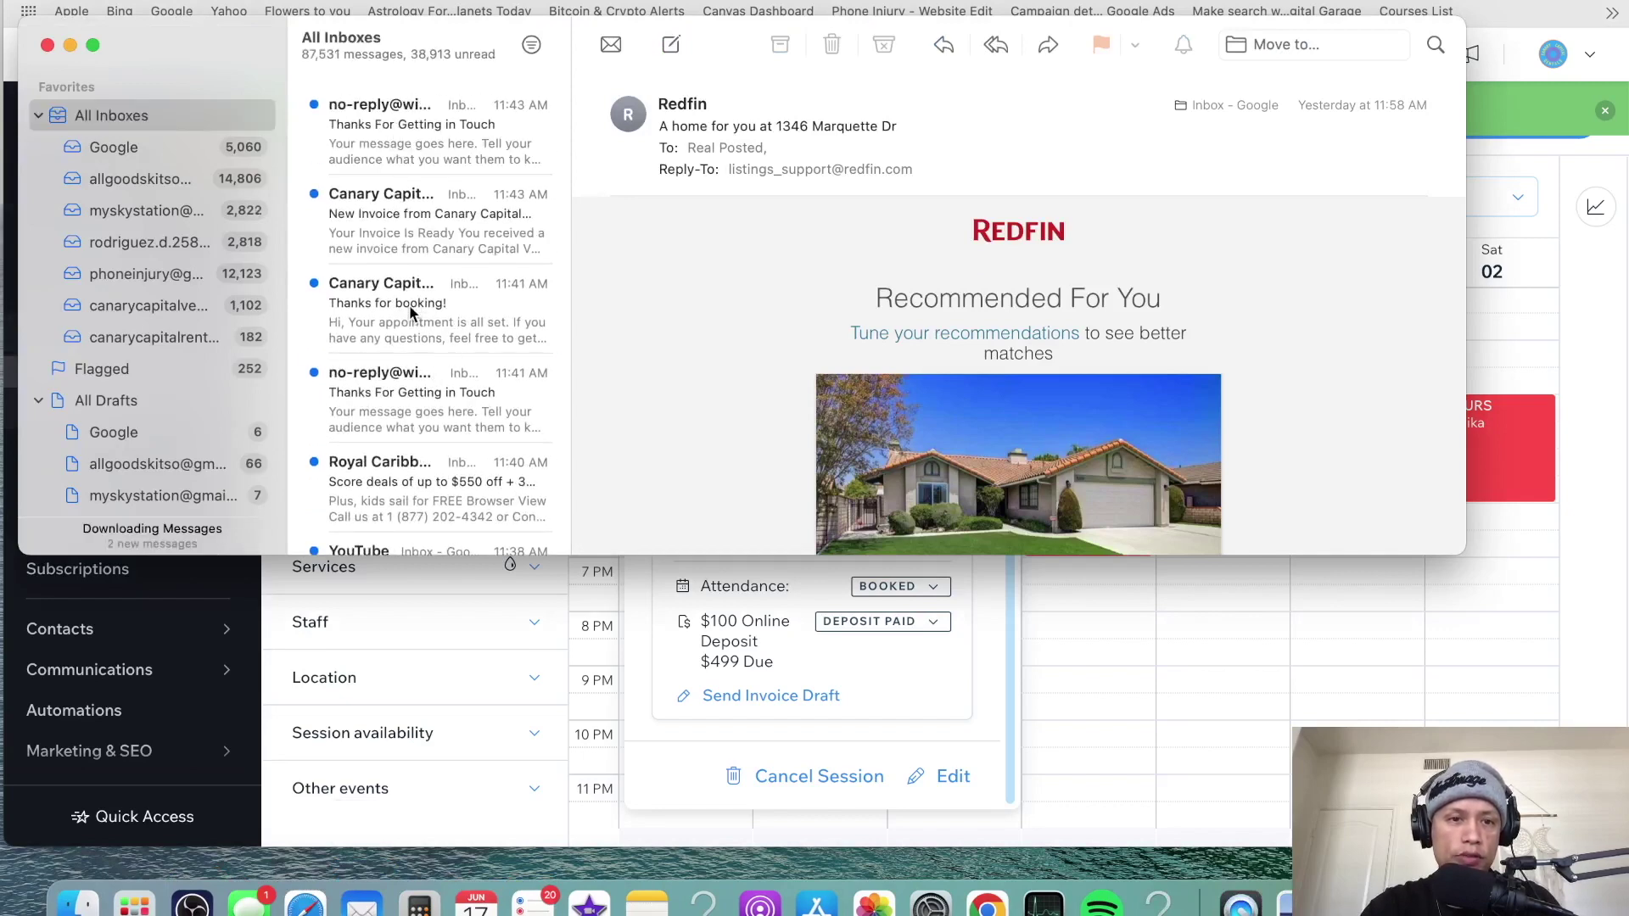
mouse_move(903, 351)
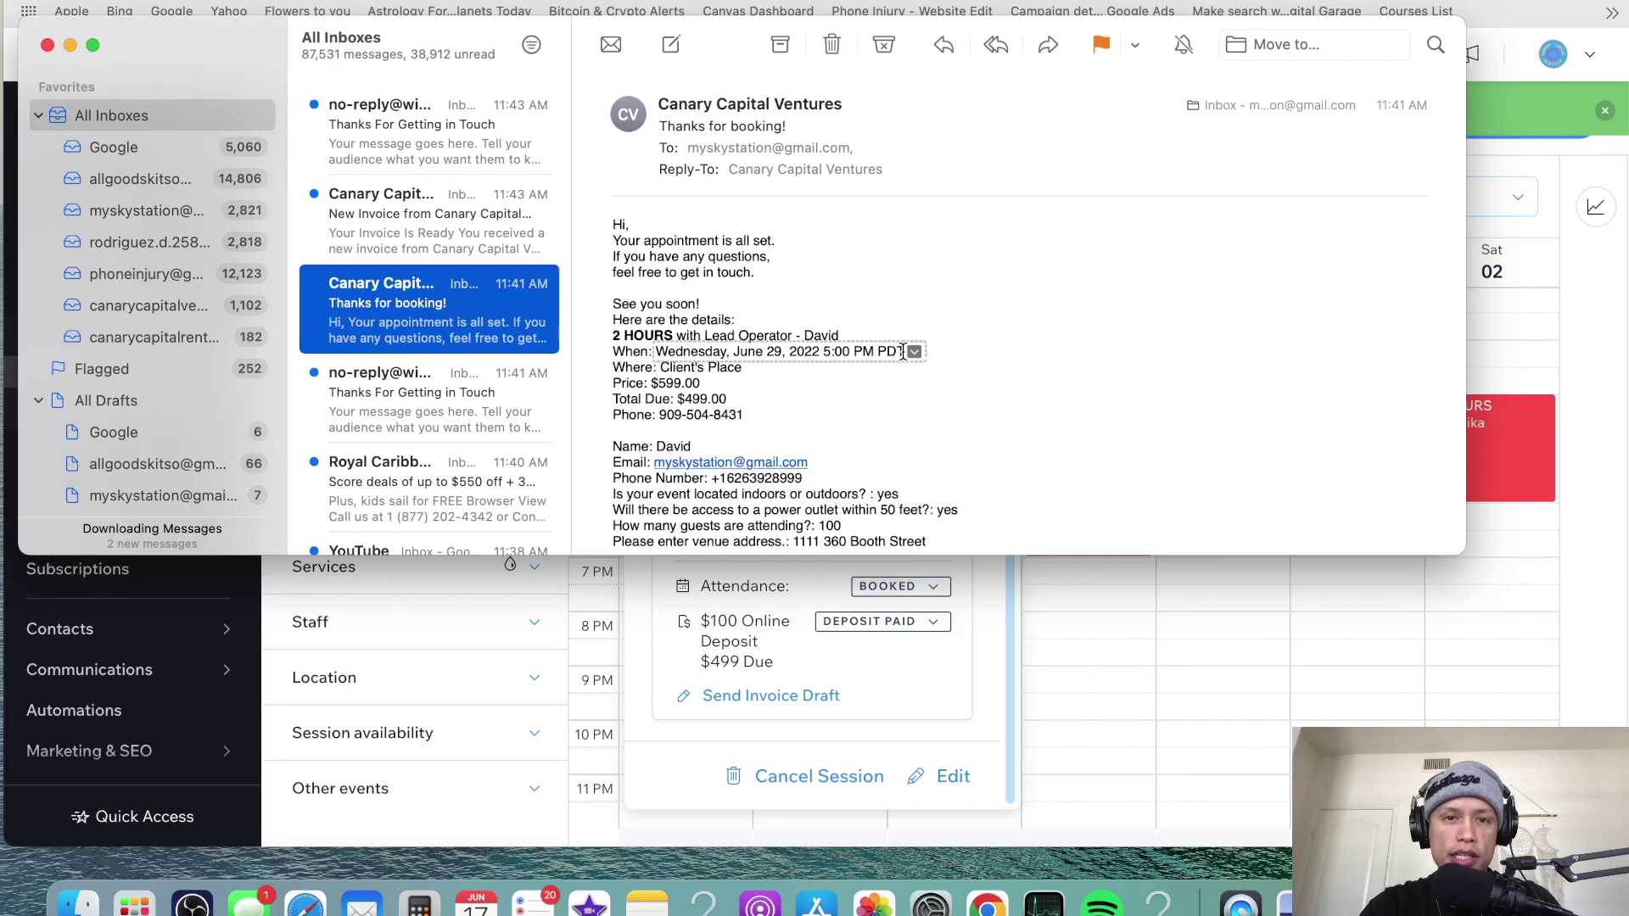
scroll(902, 352, "down", 3)
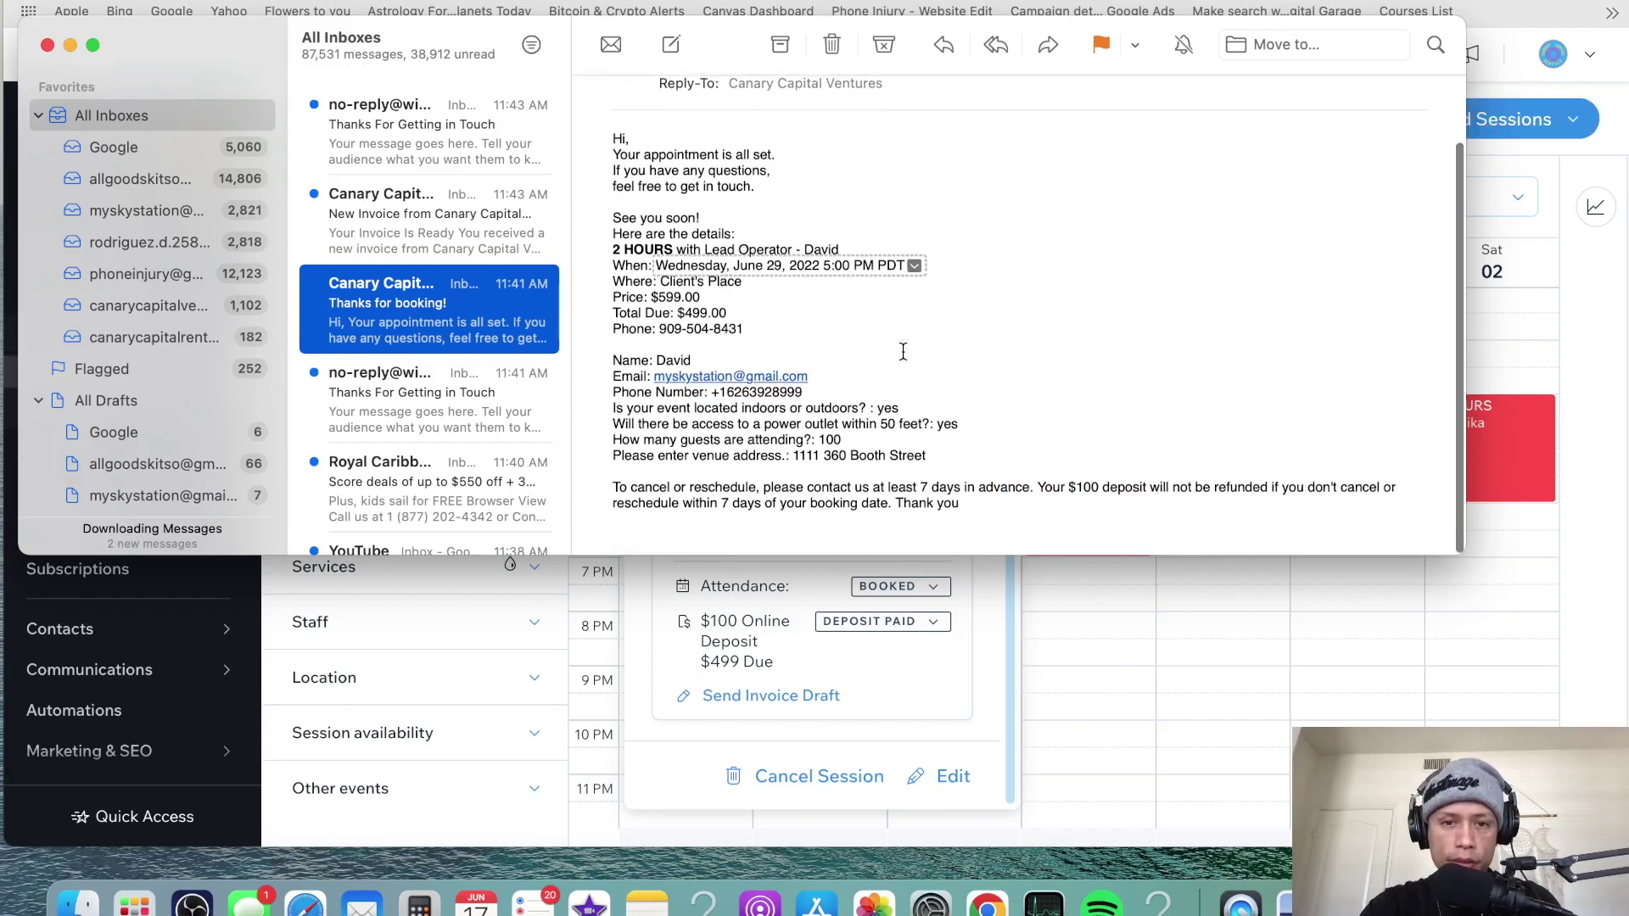
scroll(902, 351, "up", 1)
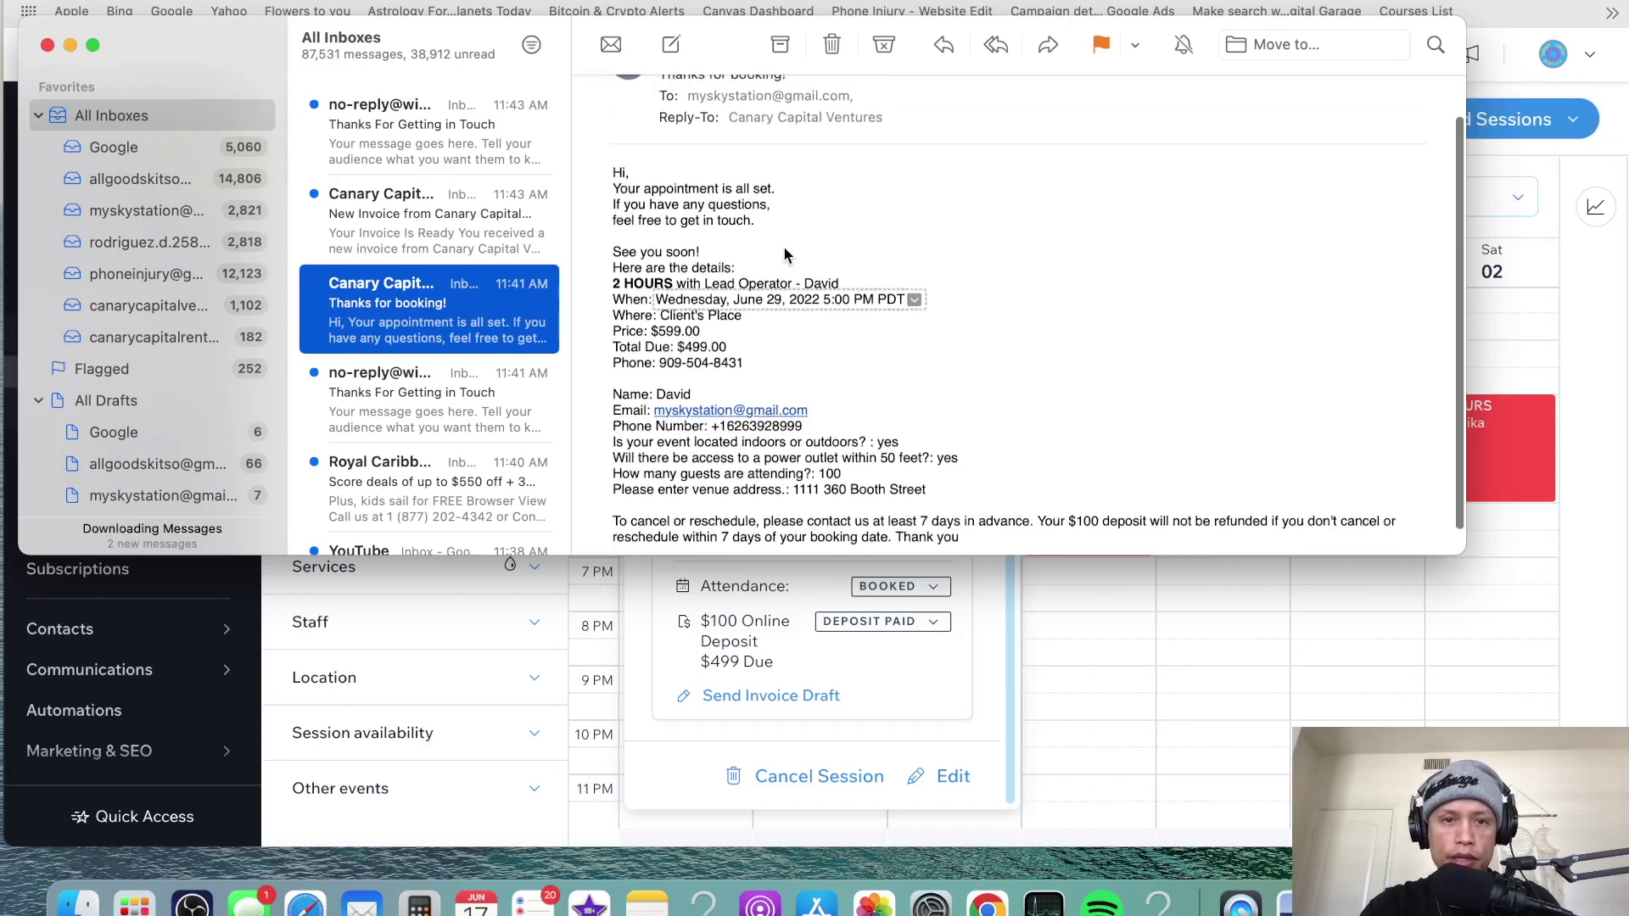
scroll(782, 252, "up", 2)
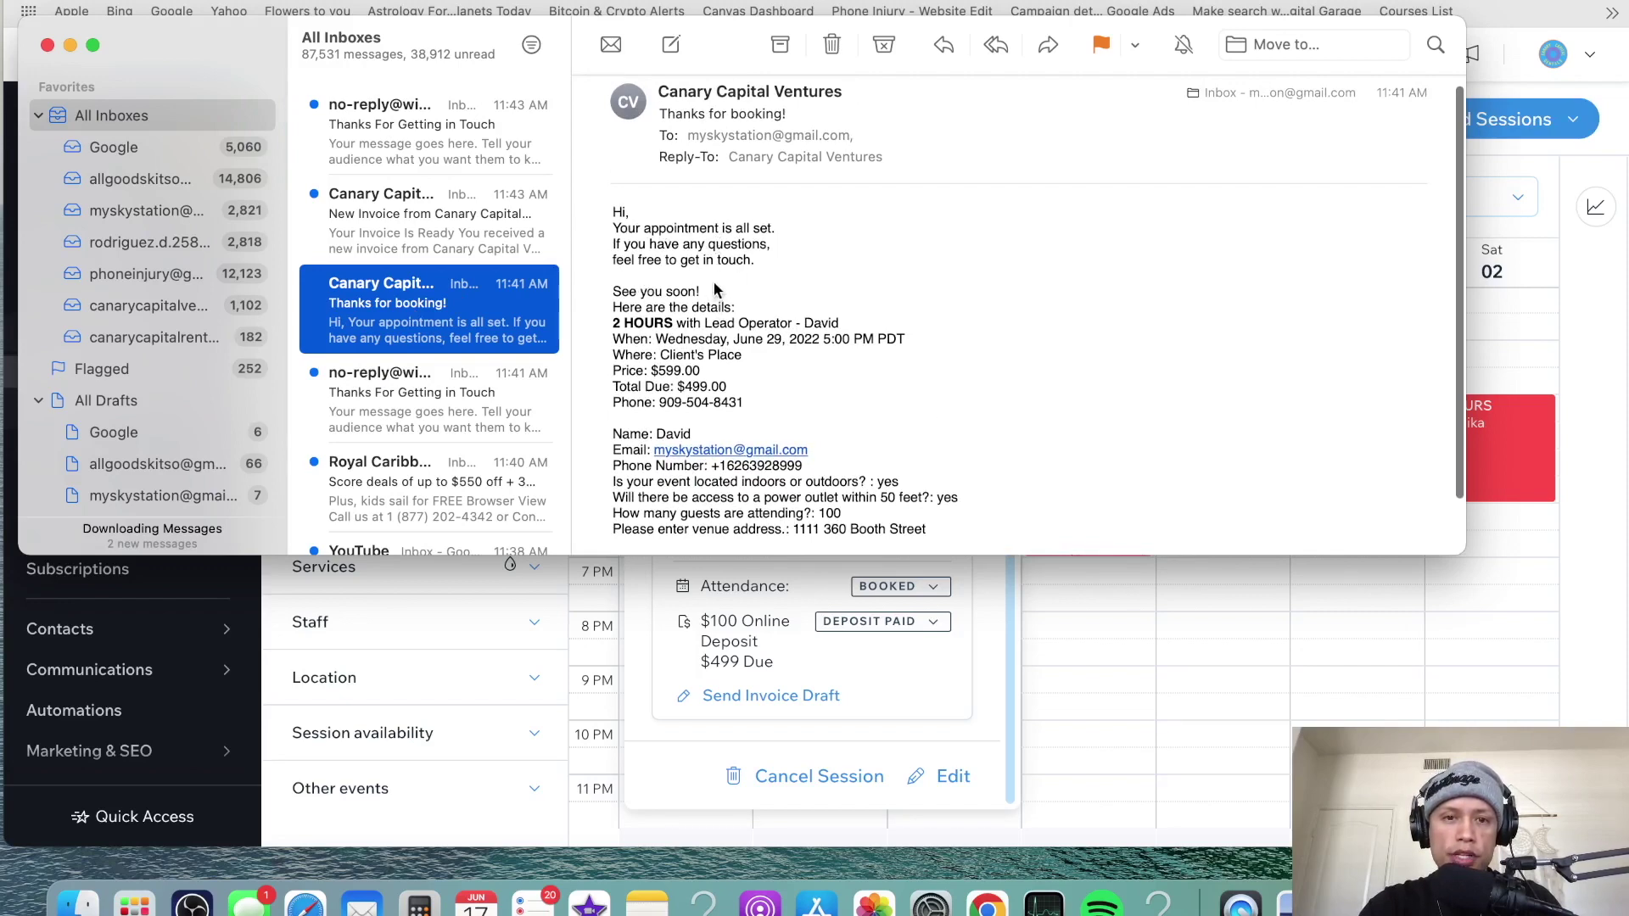
scroll(785, 289, "down", 3)
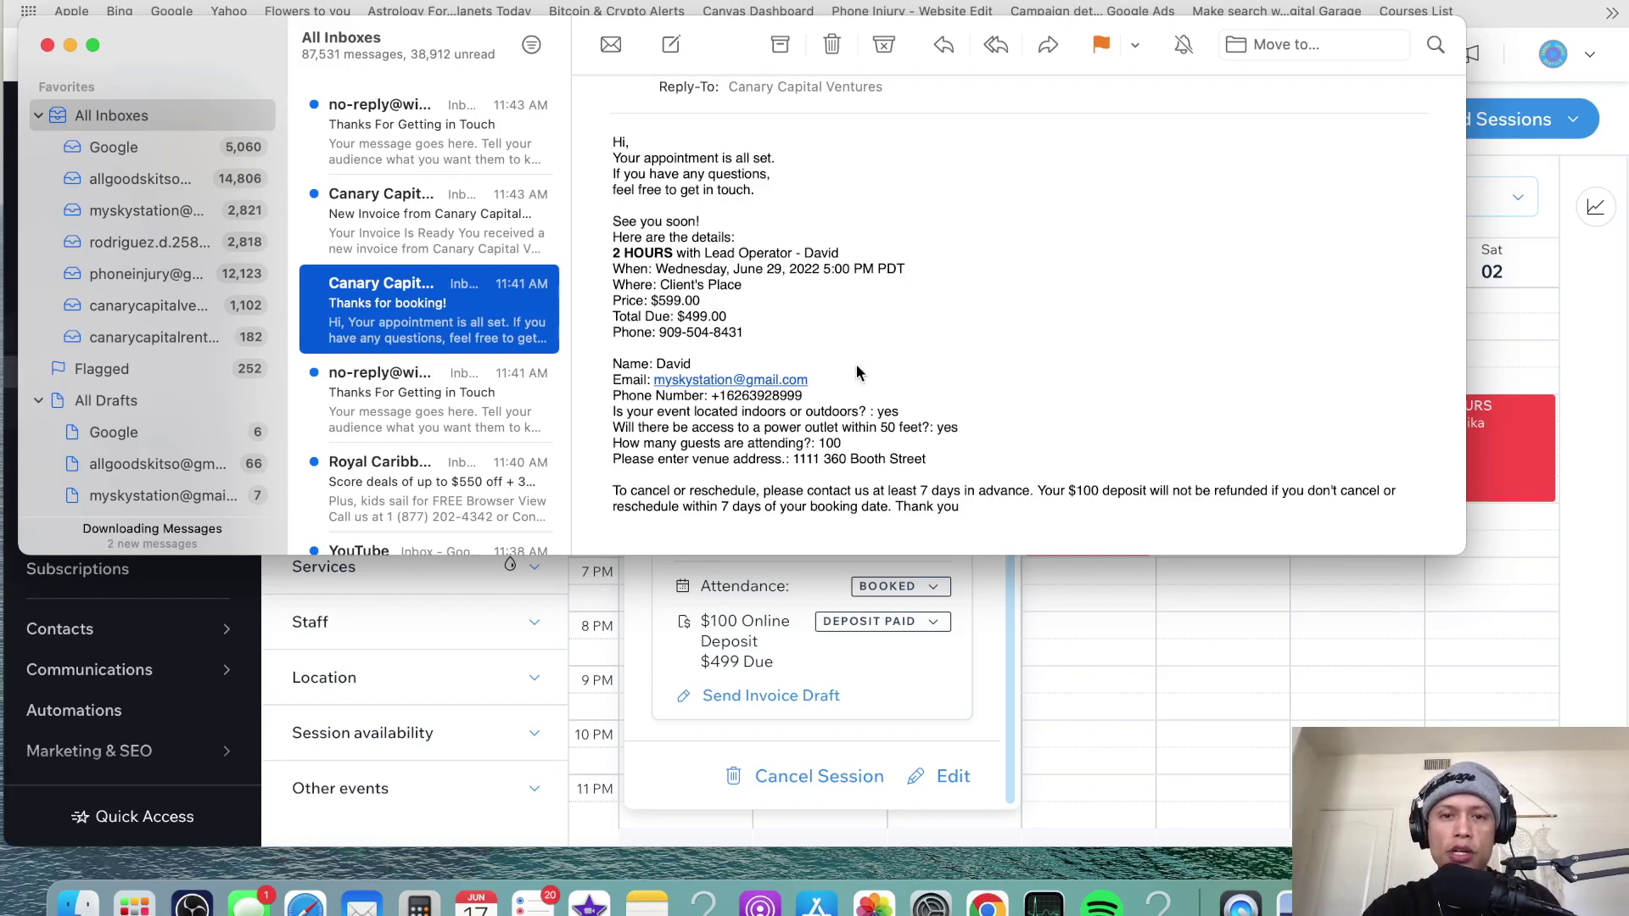
scroll(856, 366, "up", 1)
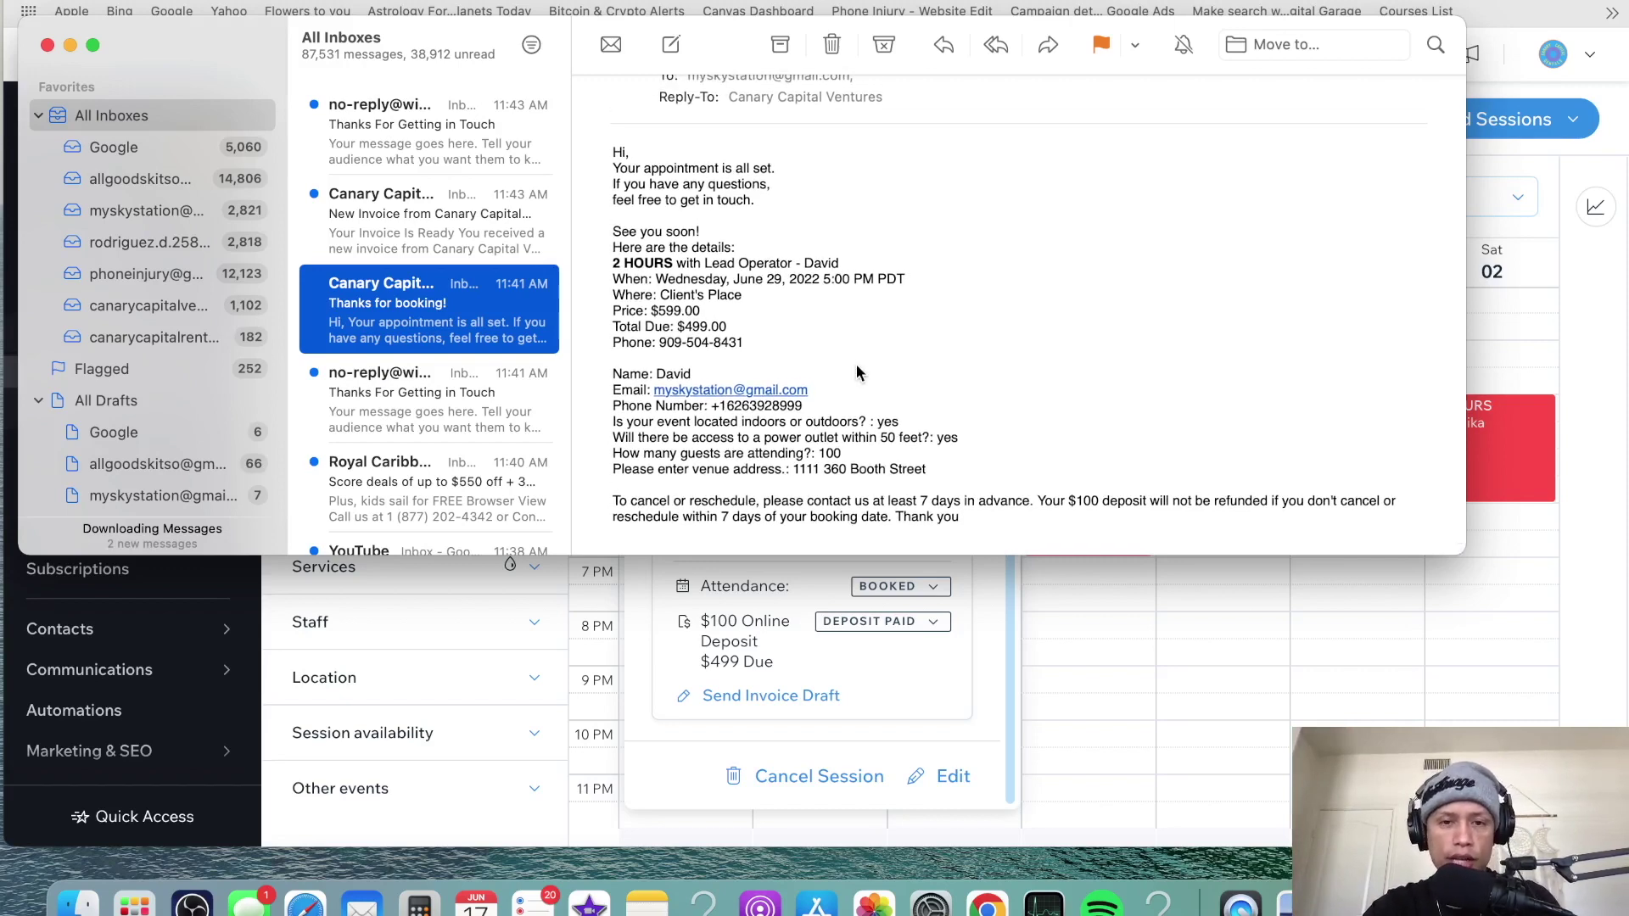
scroll(857, 372, "up", 3)
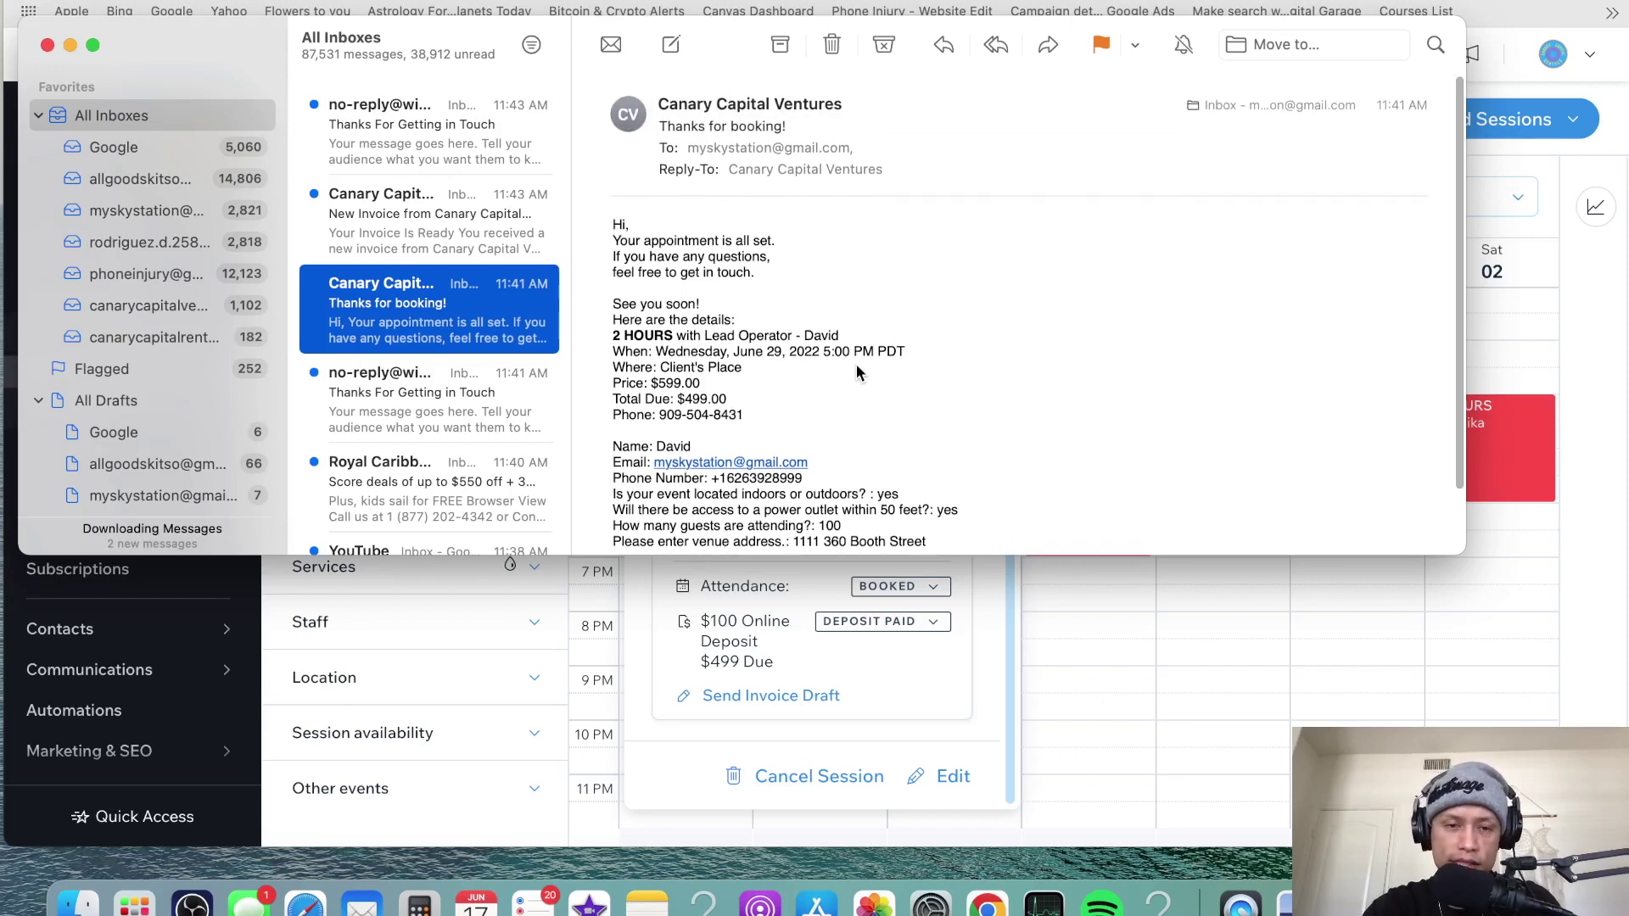
scroll(857, 371, "down", 2)
scroll(857, 372, "down", 2)
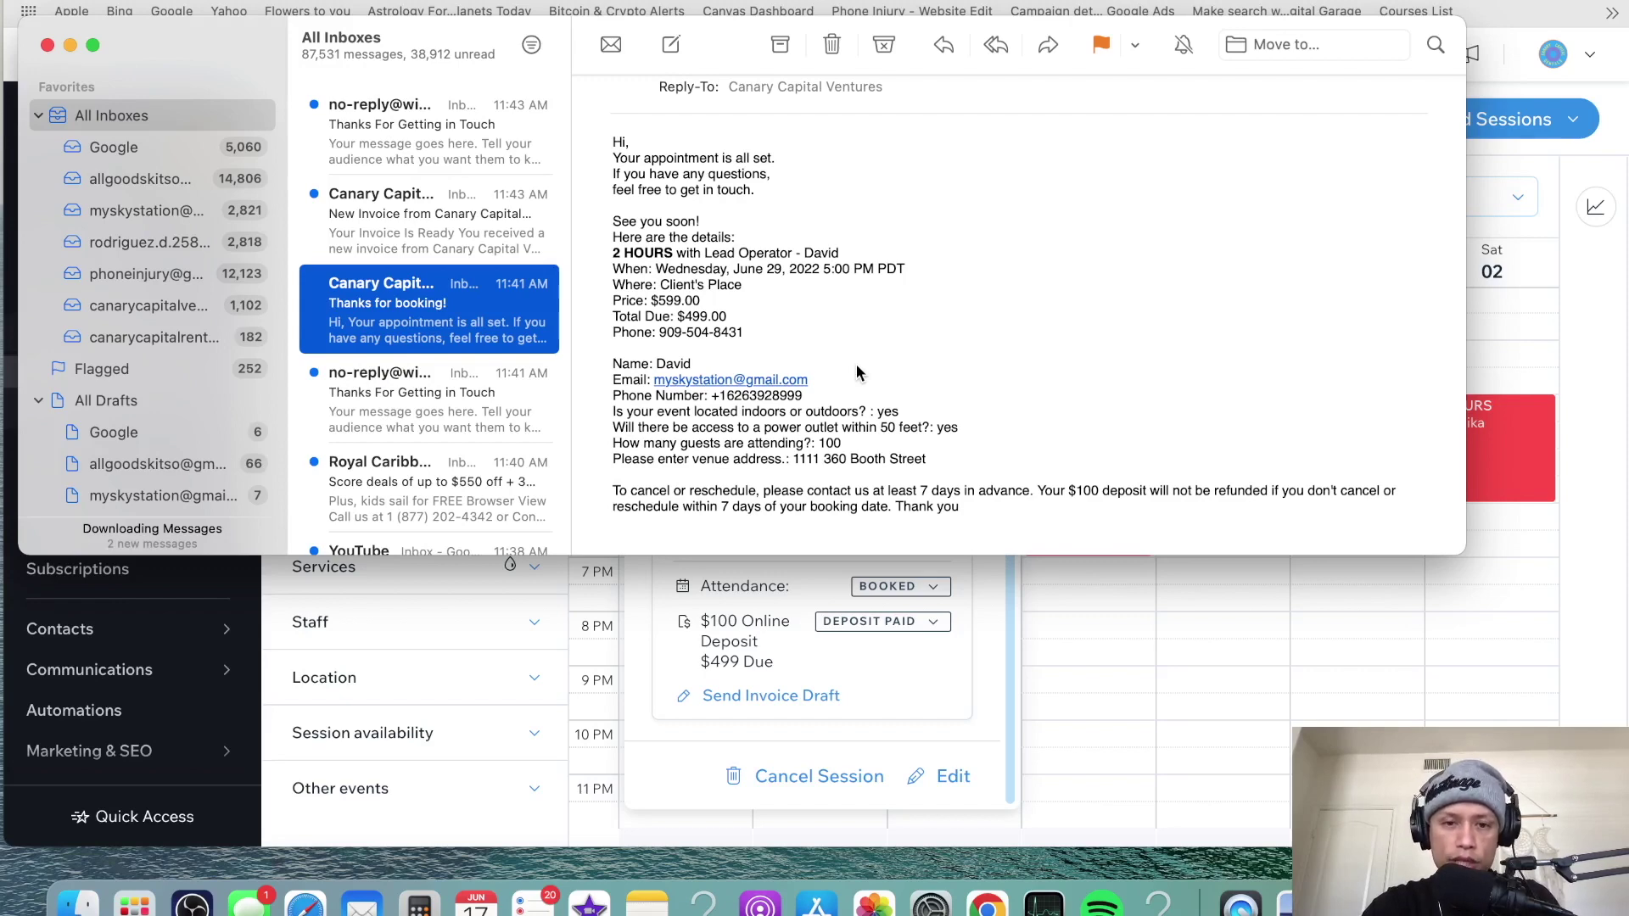
scroll(857, 369, "up", 3)
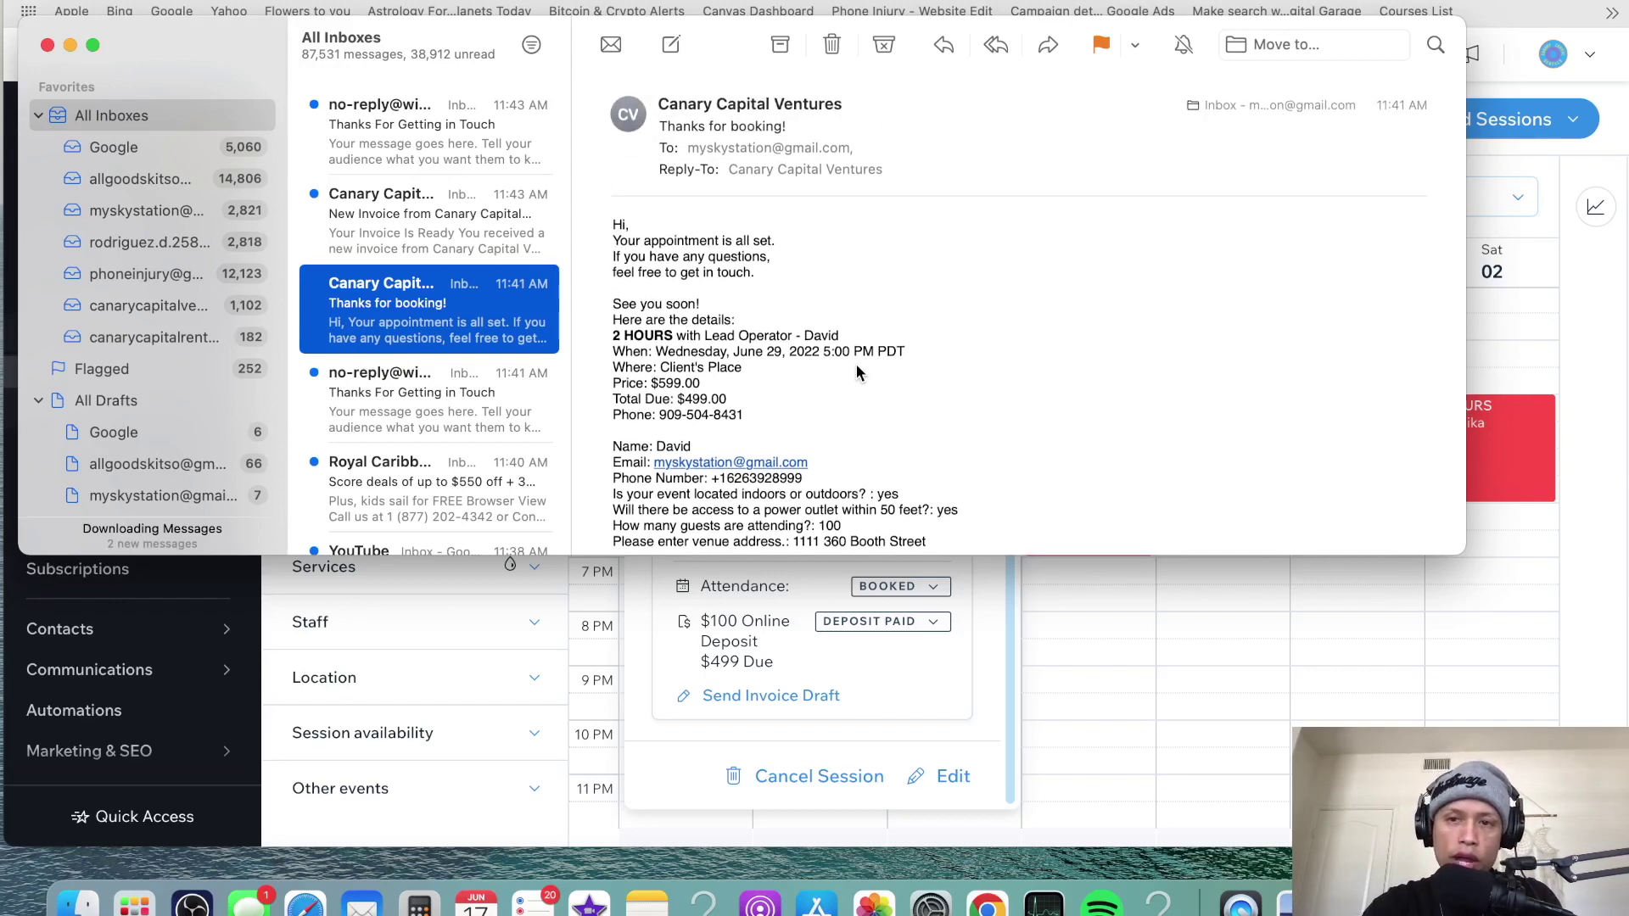
scroll(857, 370, "down", 3)
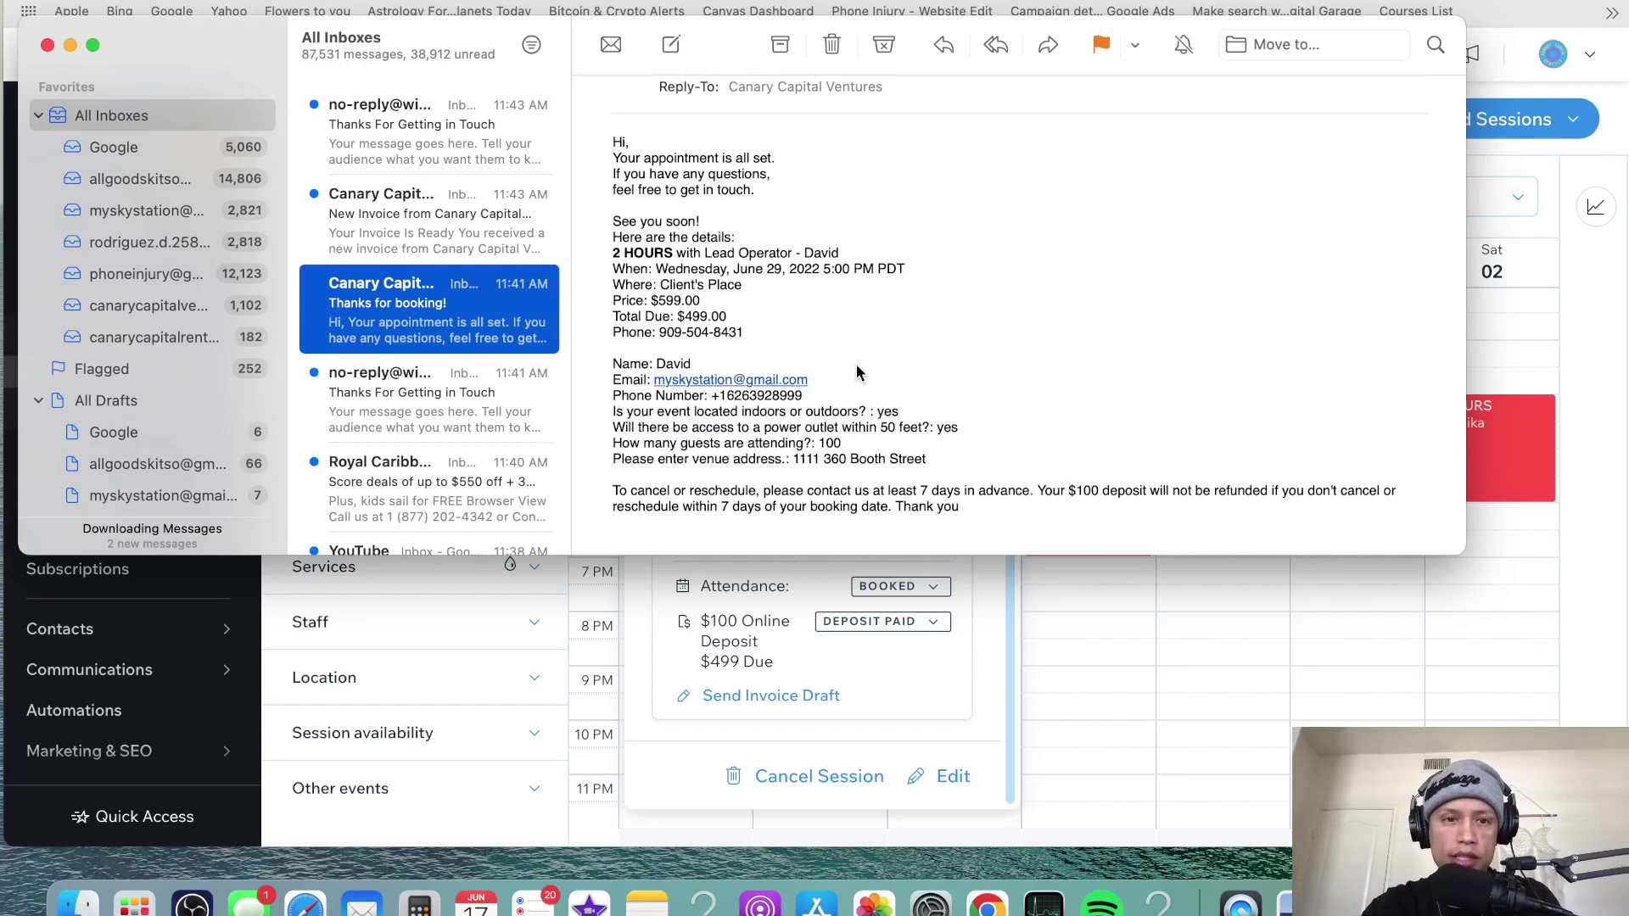
- Open the Canary Capital 'New Invoice' email (#0000030) and follow its VIEW INVOICE link
left_click(417, 230)
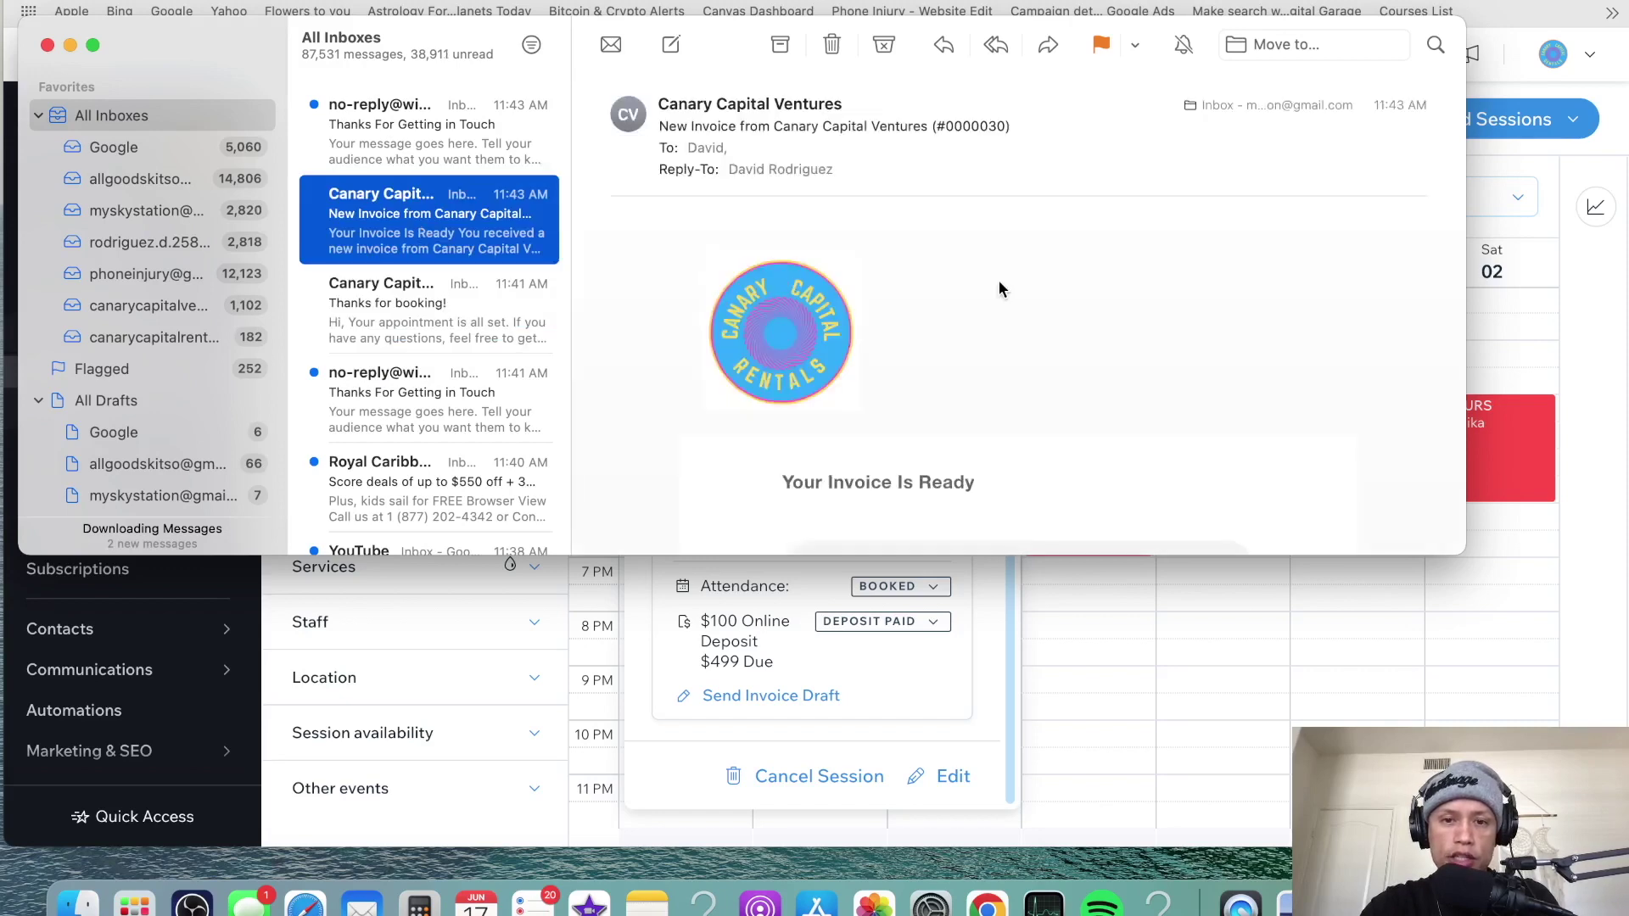
scroll(999, 280, "down", 8)
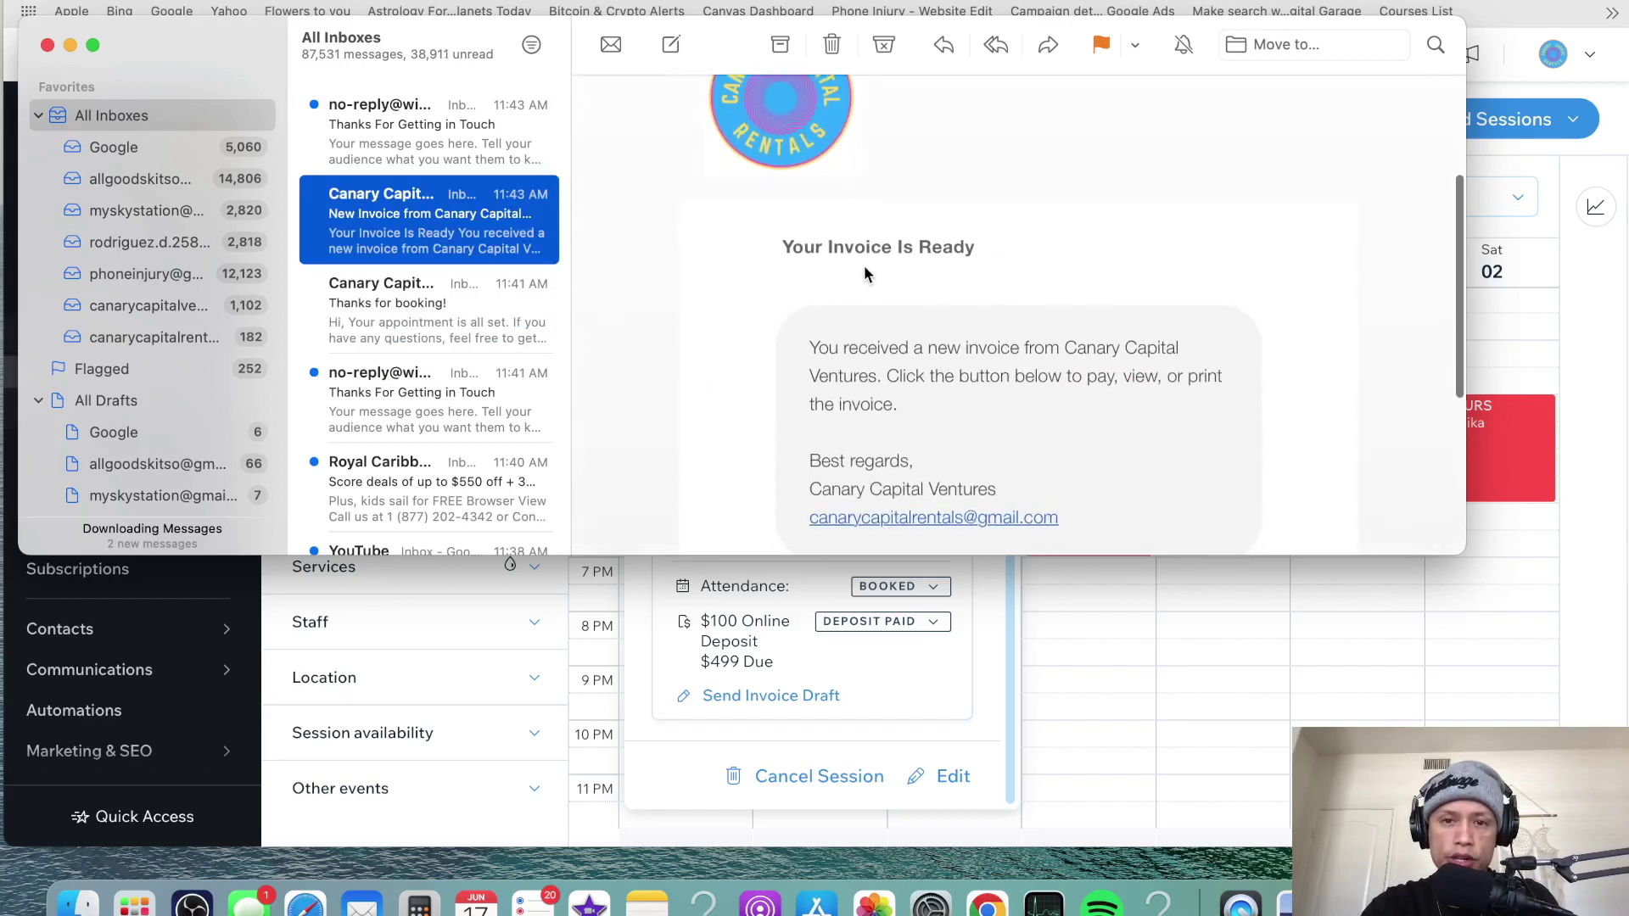
scroll(877, 290, "down", 2)
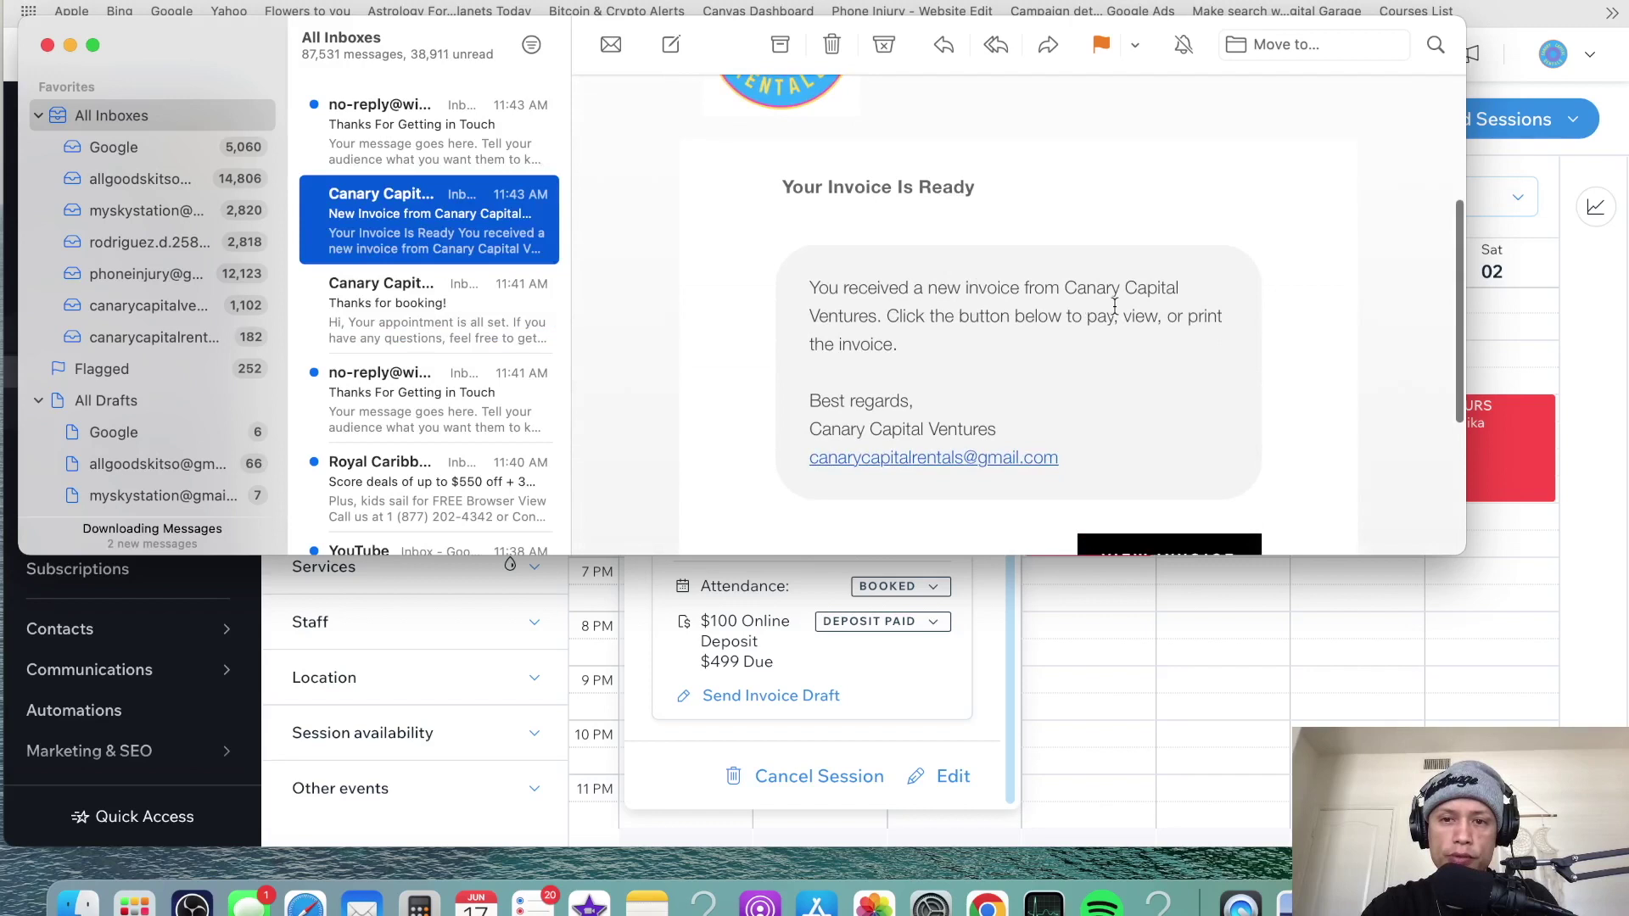
scroll(933, 365, "down", 1)
scroll(1027, 339, "down", 6)
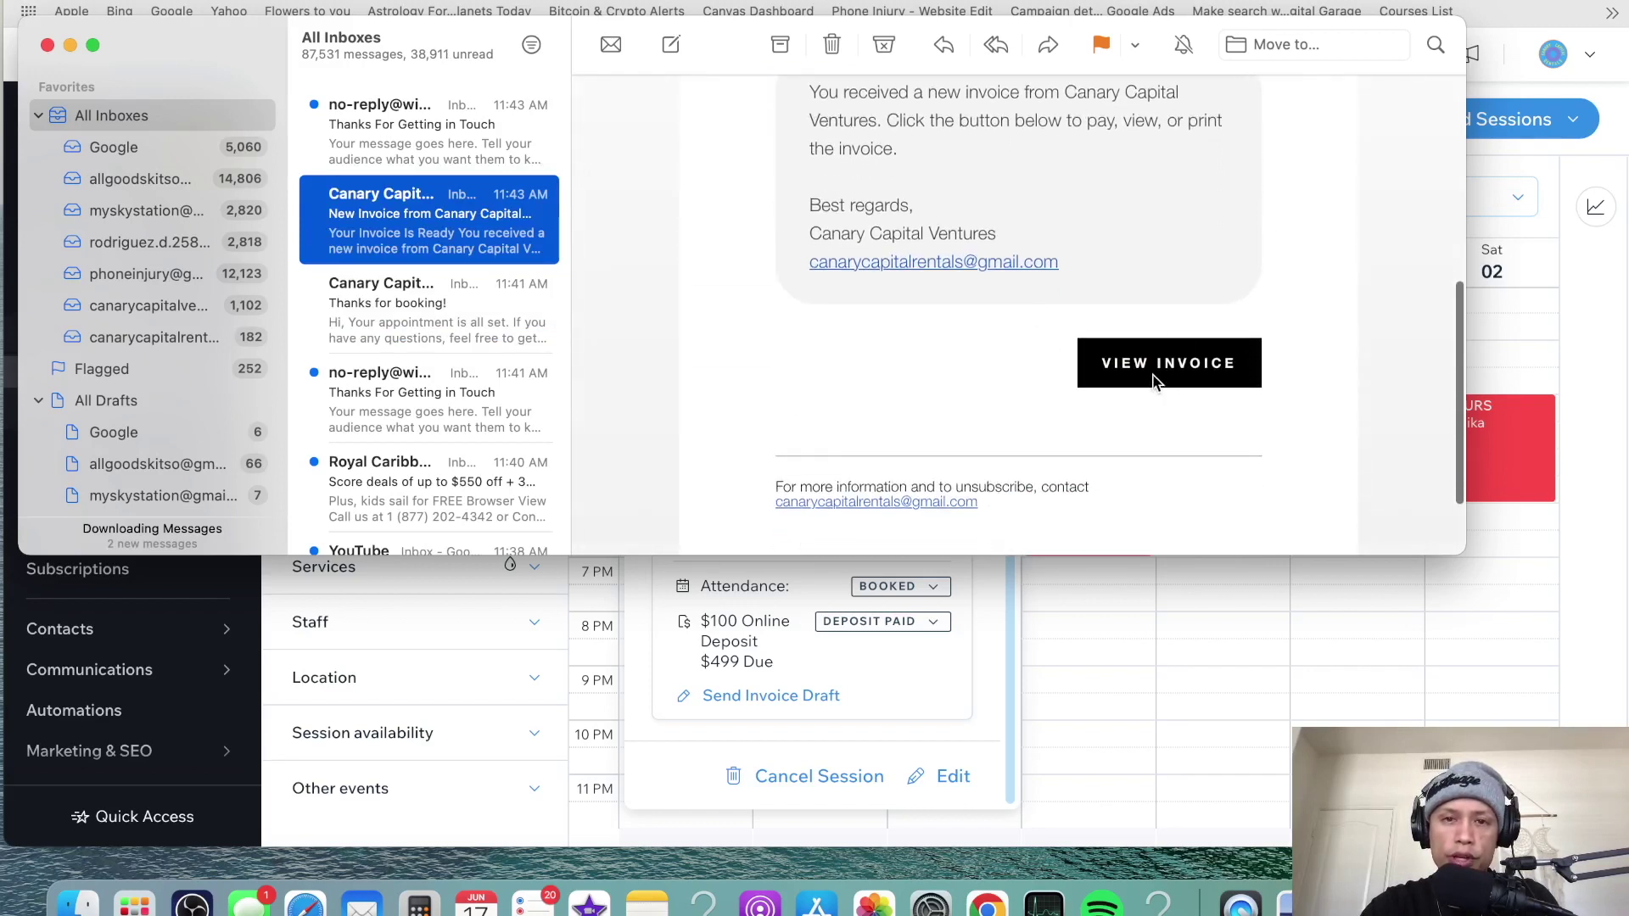
left_click(1155, 379)
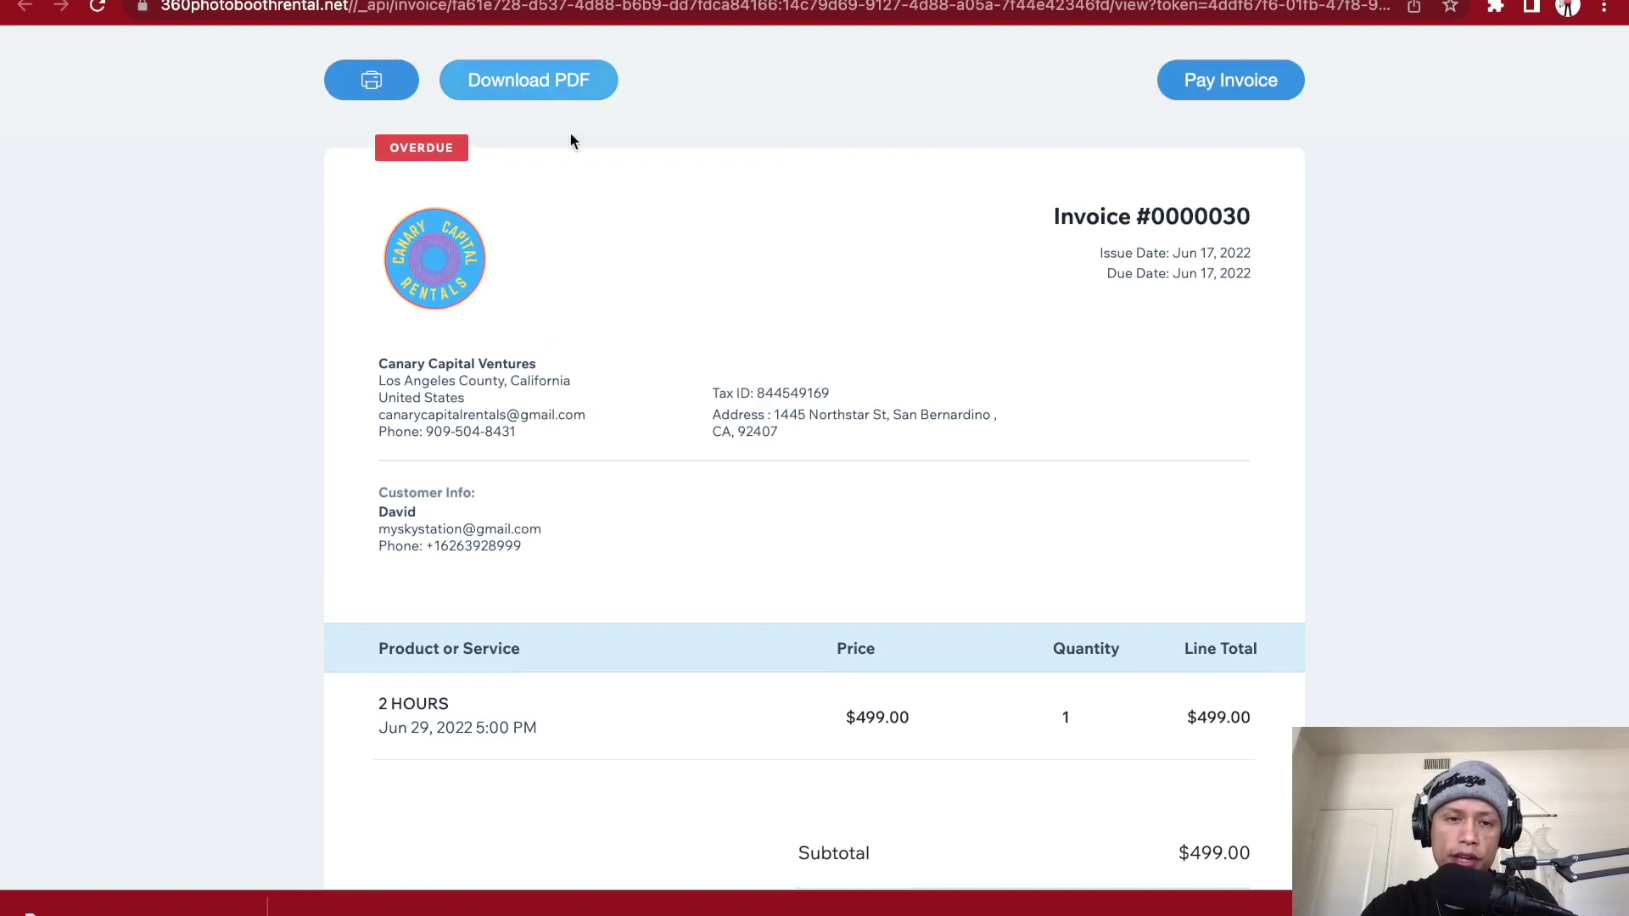
- Check invoice #0000030's $499.00 balance due, then open its Pay Invoice page
scroll(686, 420, "down", 4)
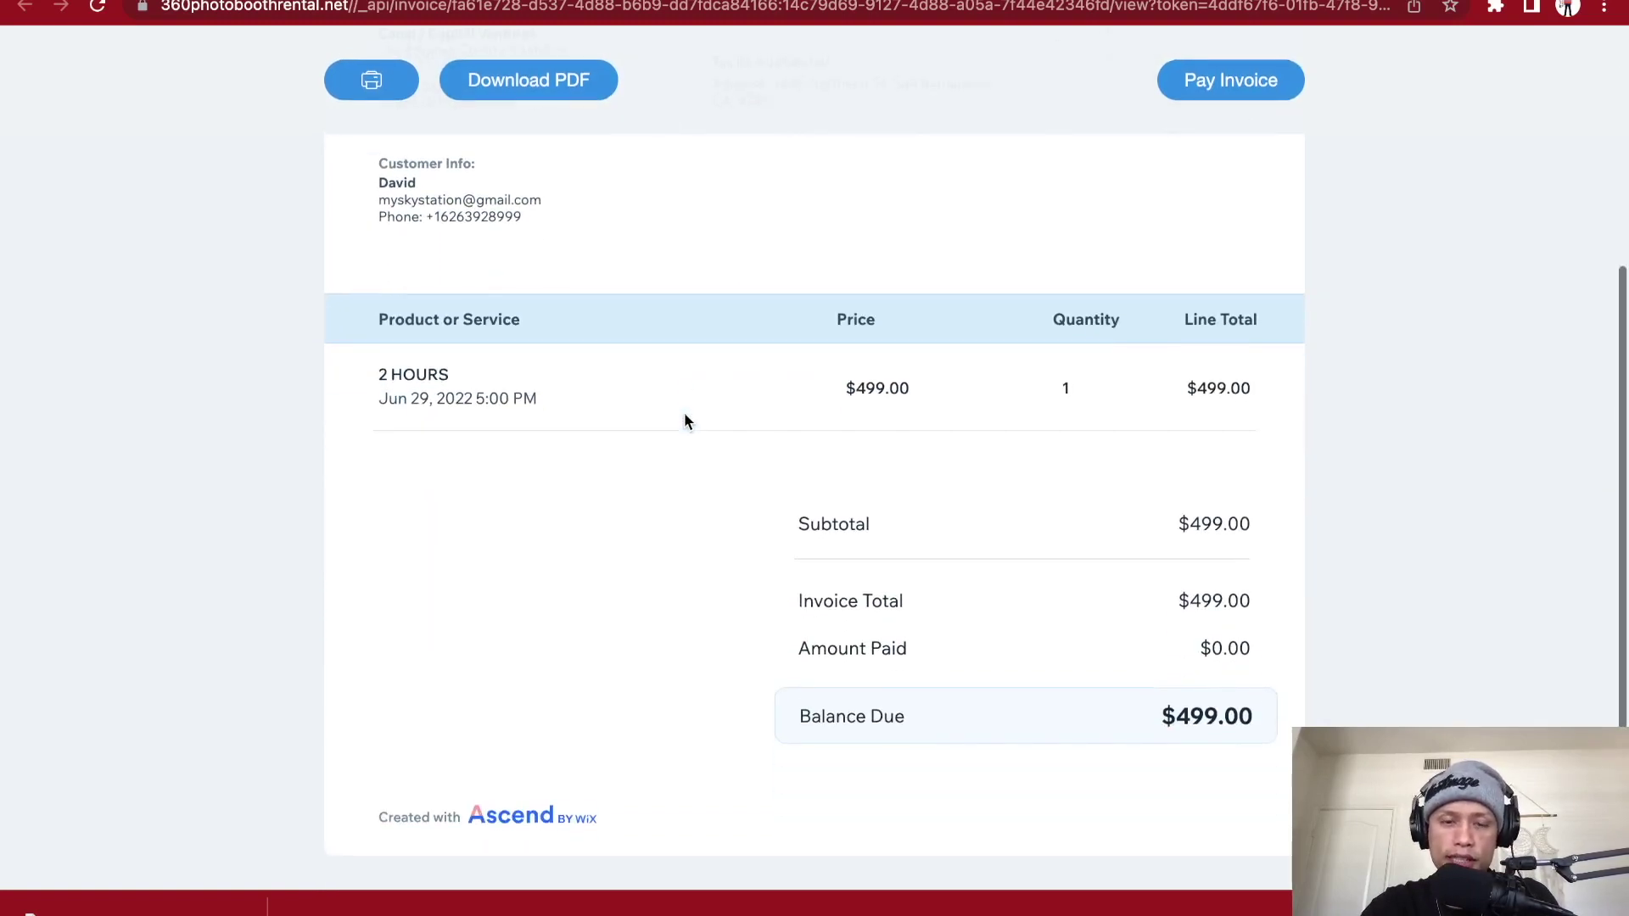
scroll(684, 412, "up", 4)
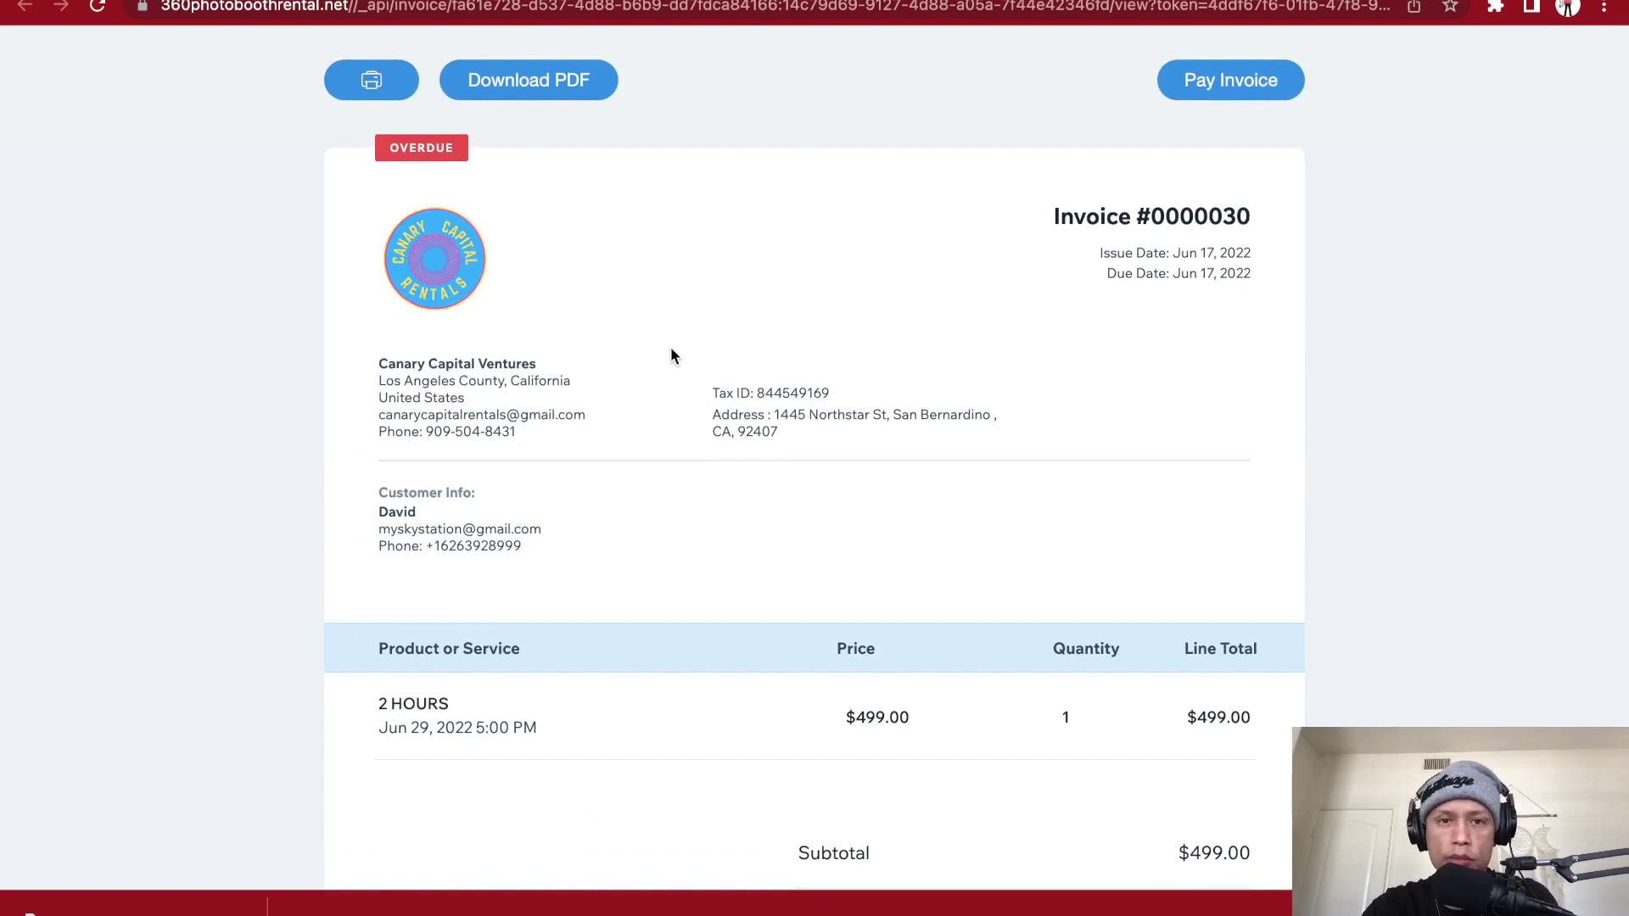
scroll(670, 353, "down", 1)
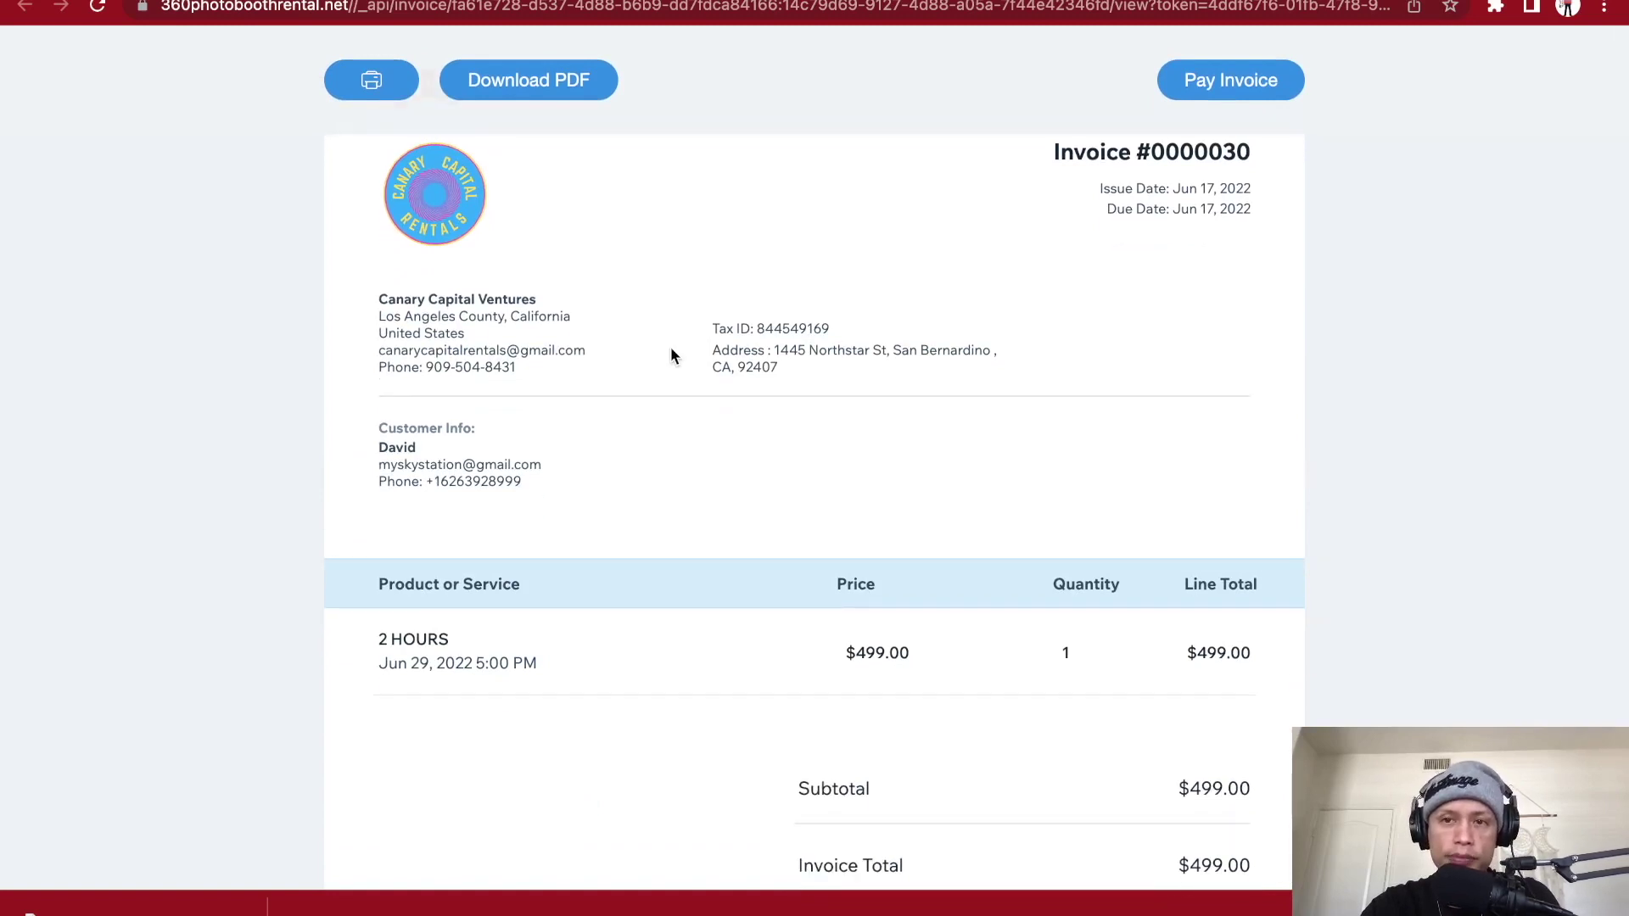
scroll(670, 354, "down", 3)
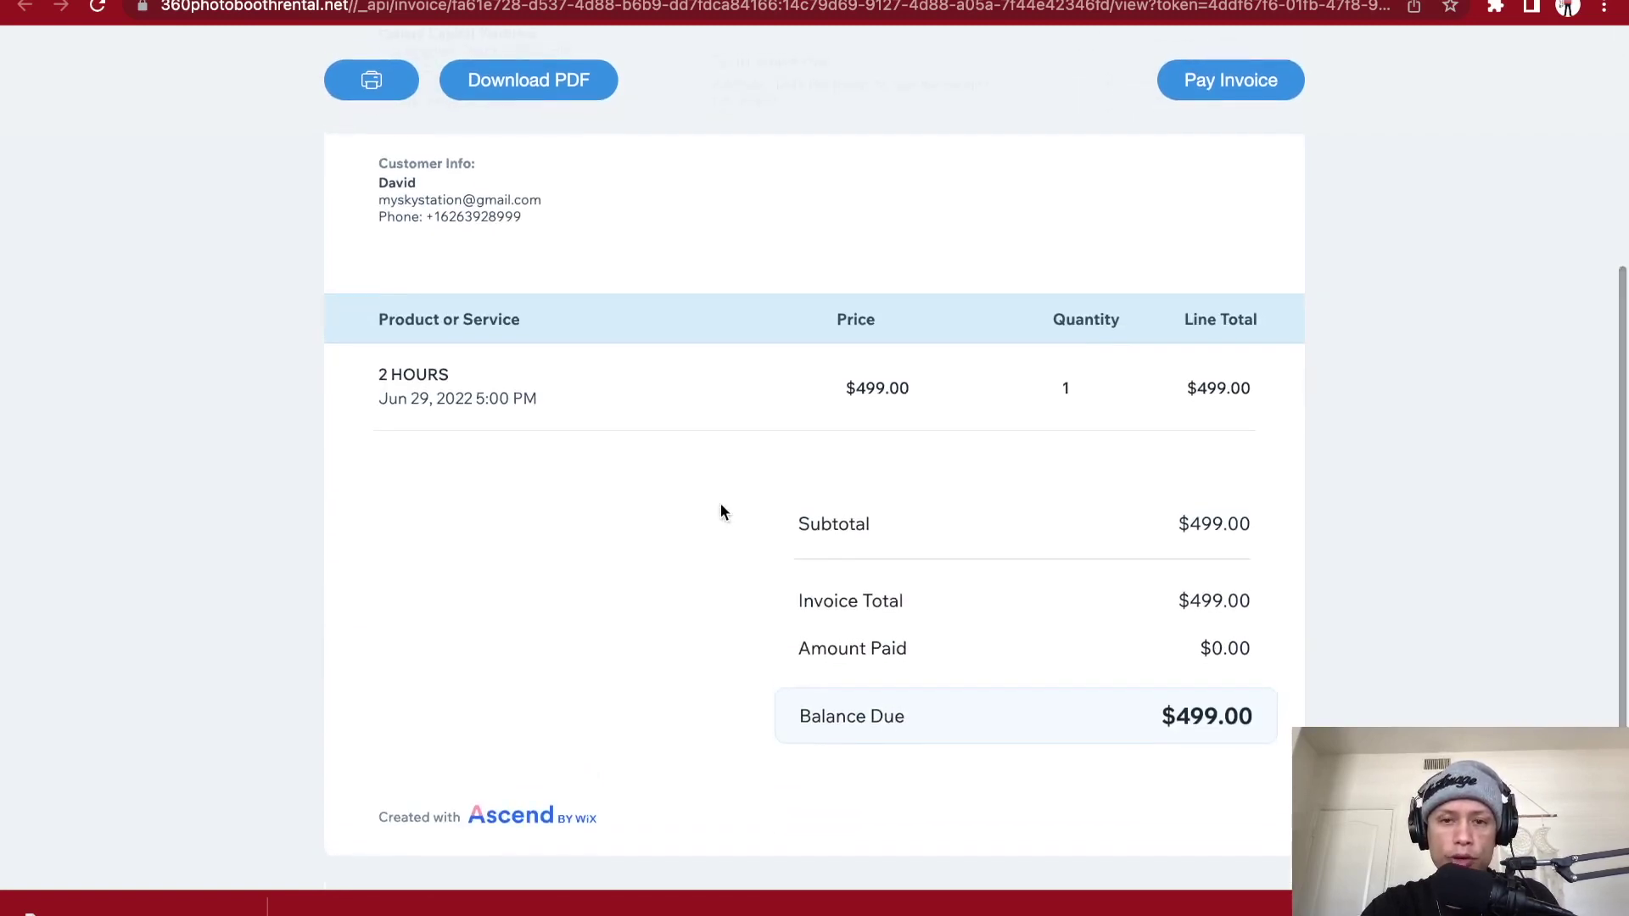
scroll(721, 511, "up", 4)
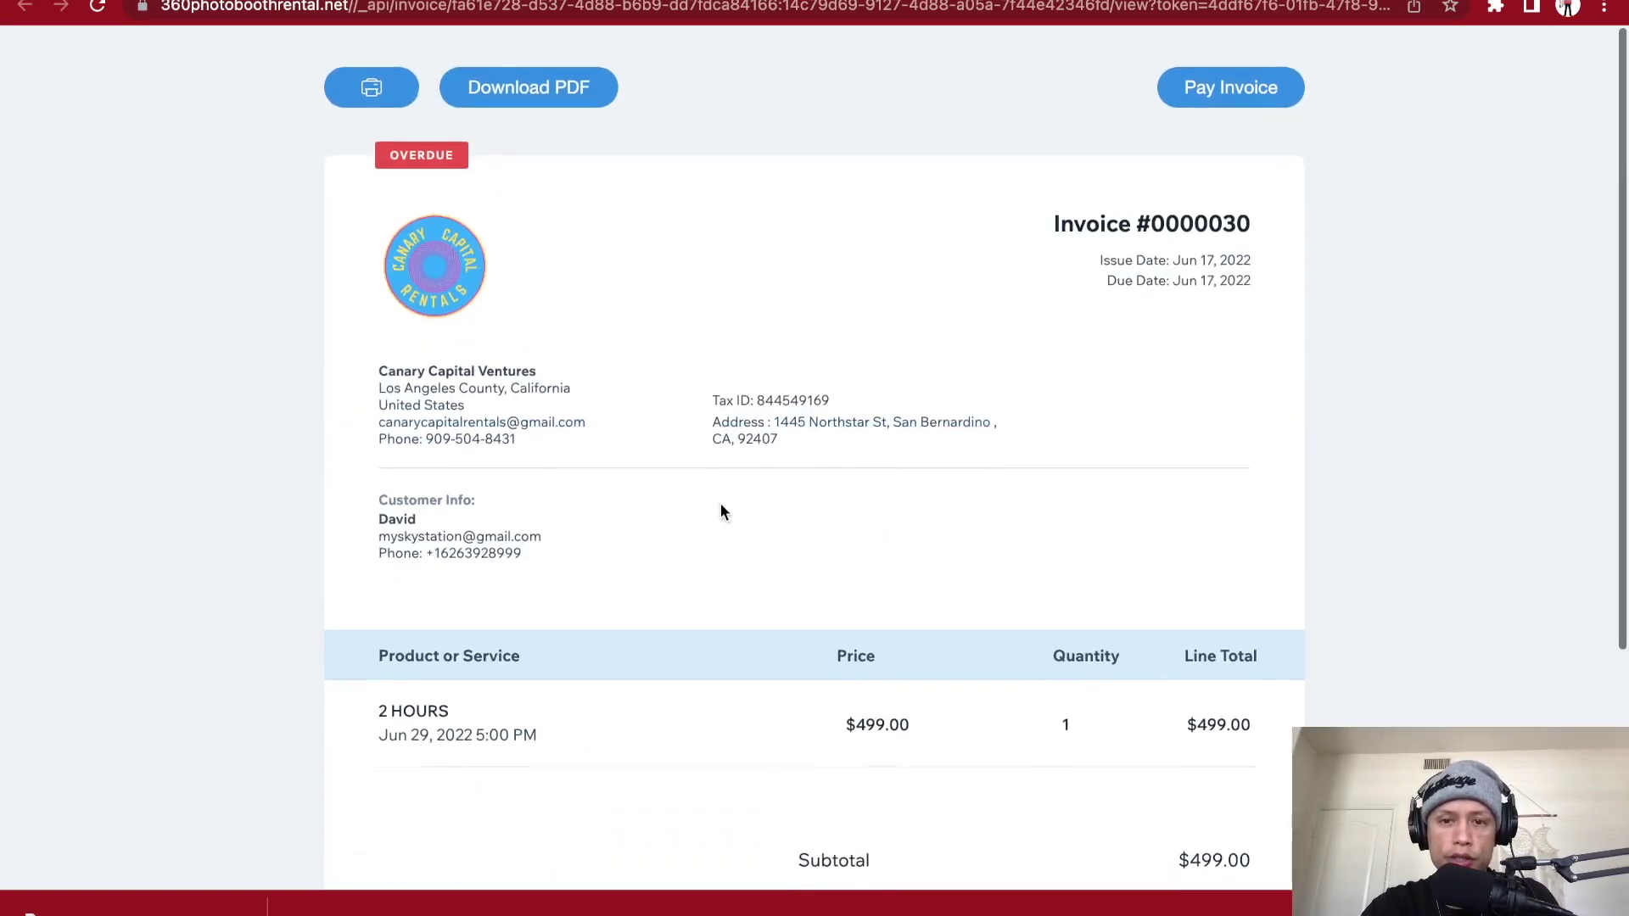
left_click(1211, 96)
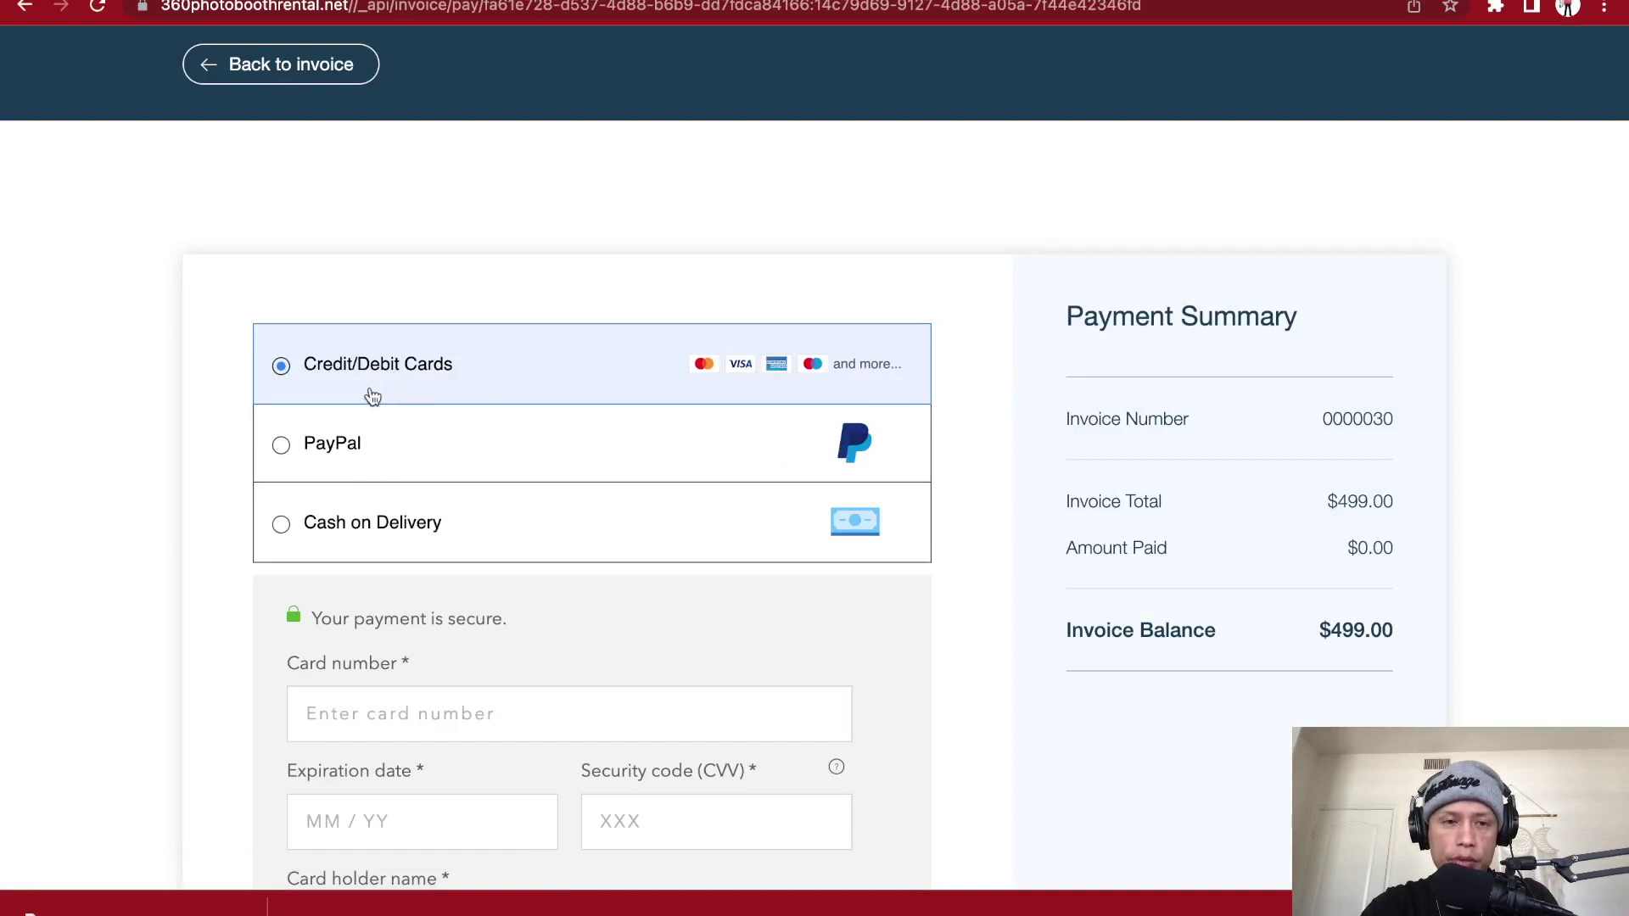
- Look over the payment form, then return to the 'Great, You're Booked!' confirmation page
scroll(556, 508, "down", 7)
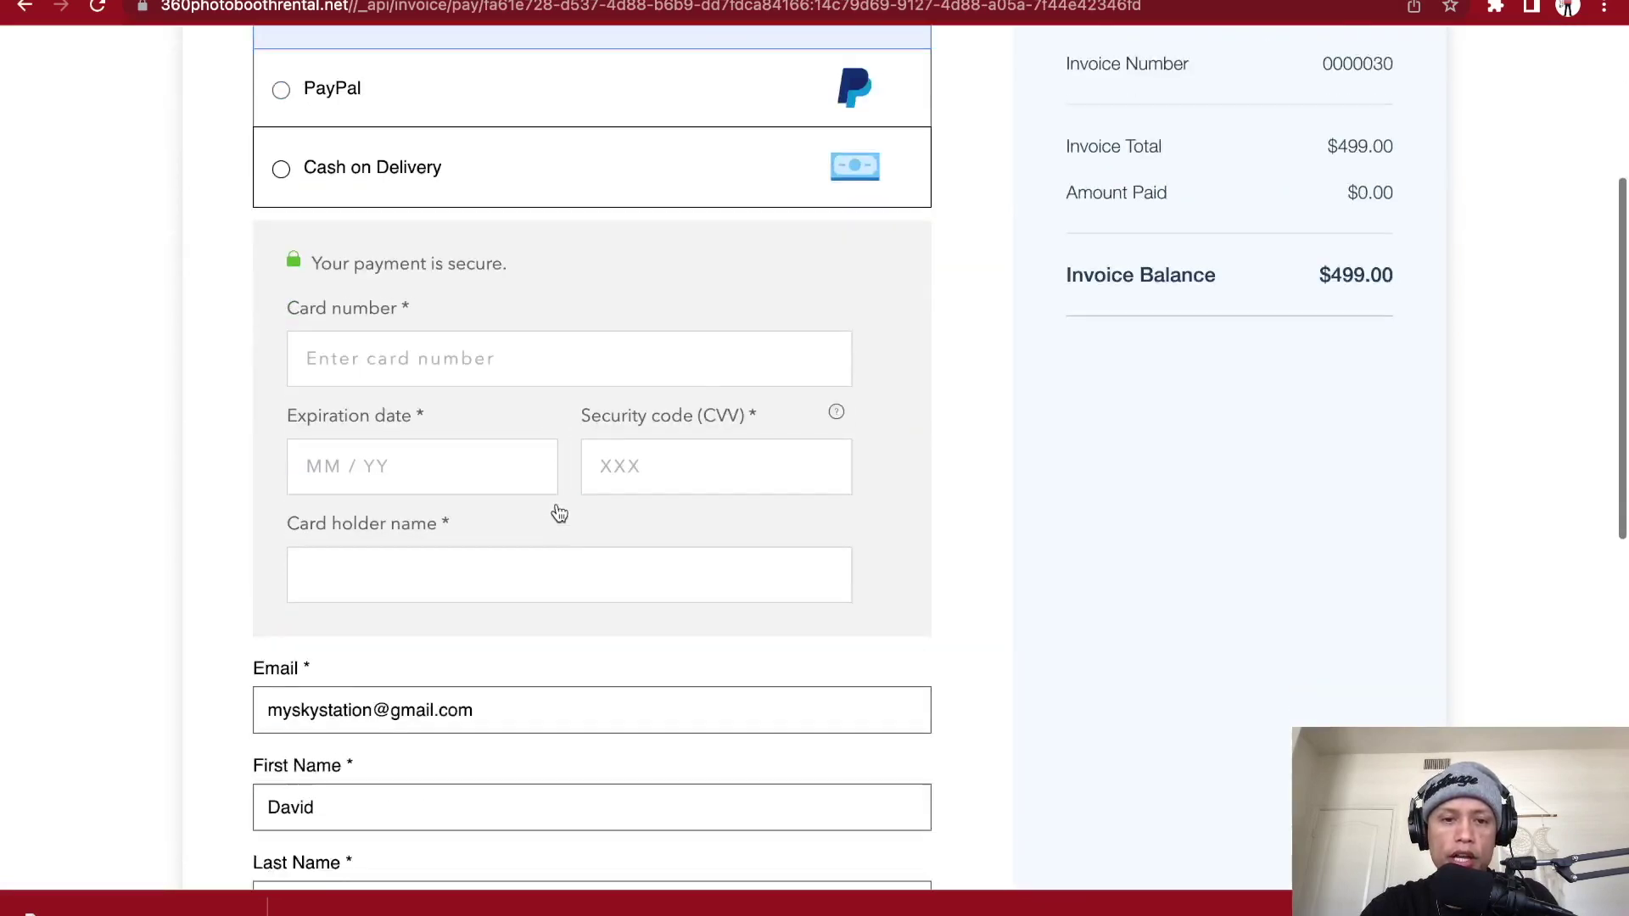
scroll(557, 504, "down", 7)
scroll(557, 502, "up", 14)
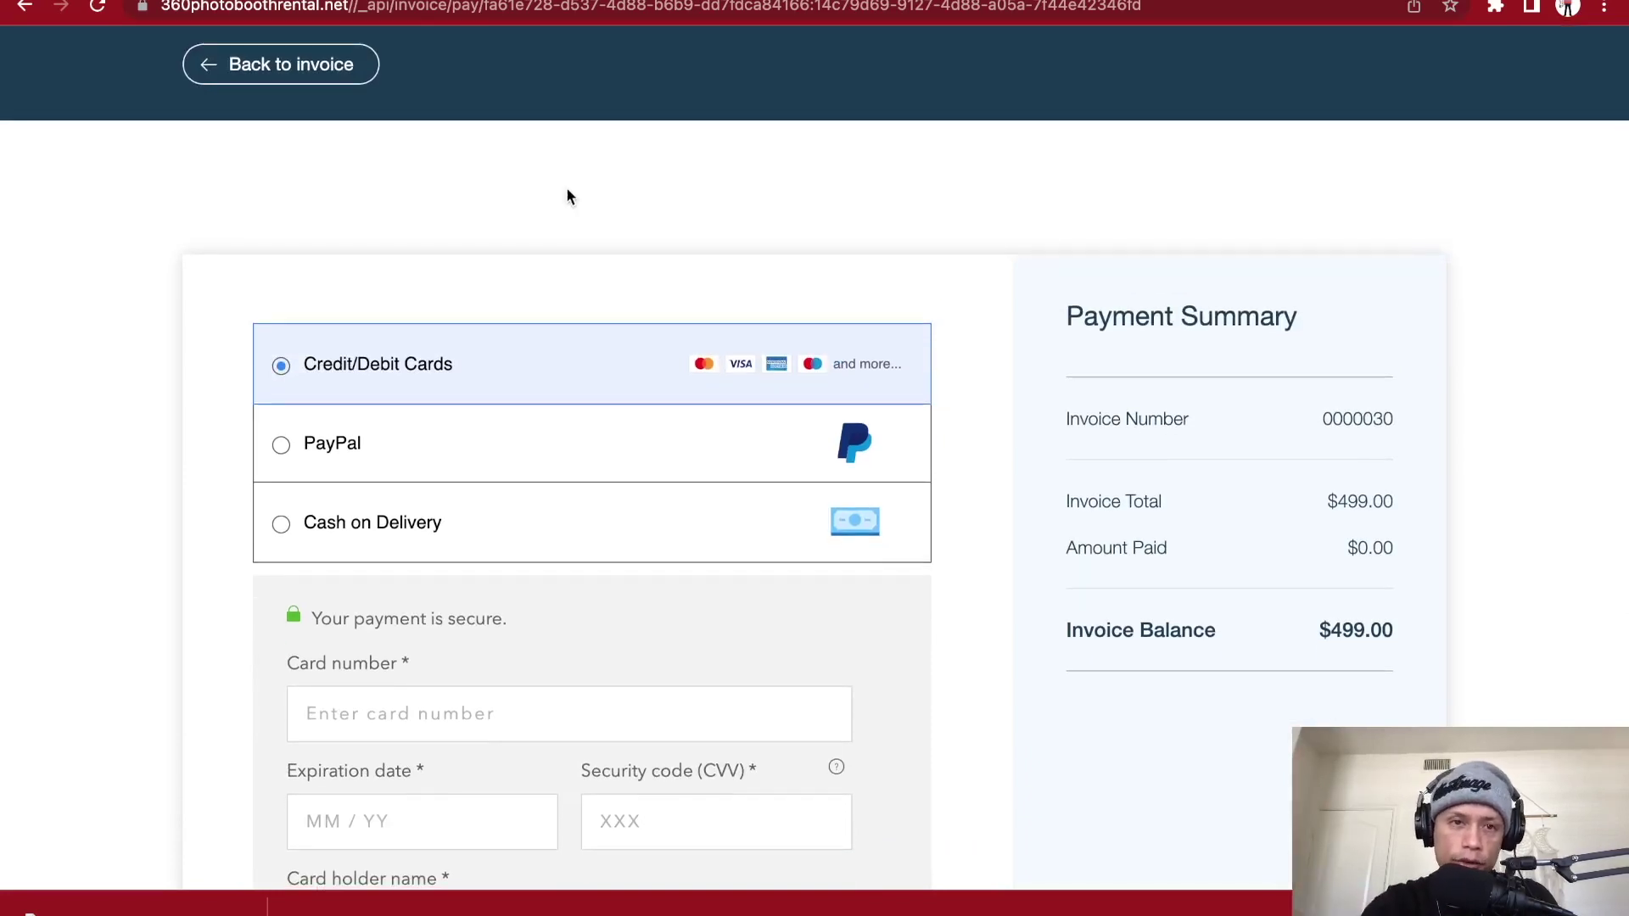
left_click(546, 2)
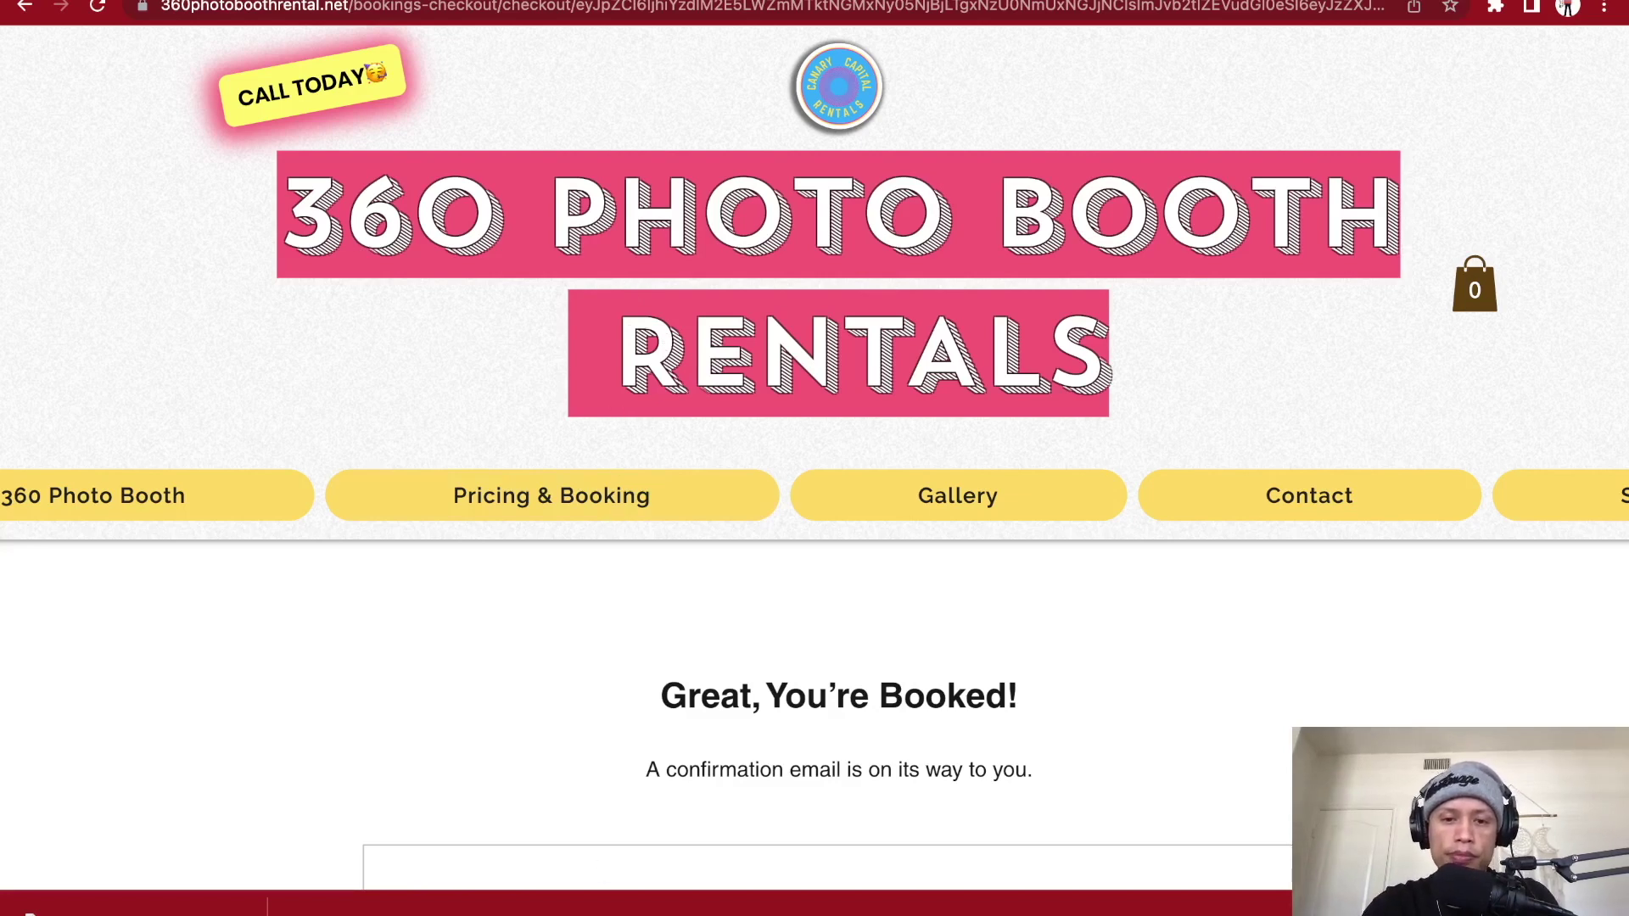
mouse_move(593, 903)
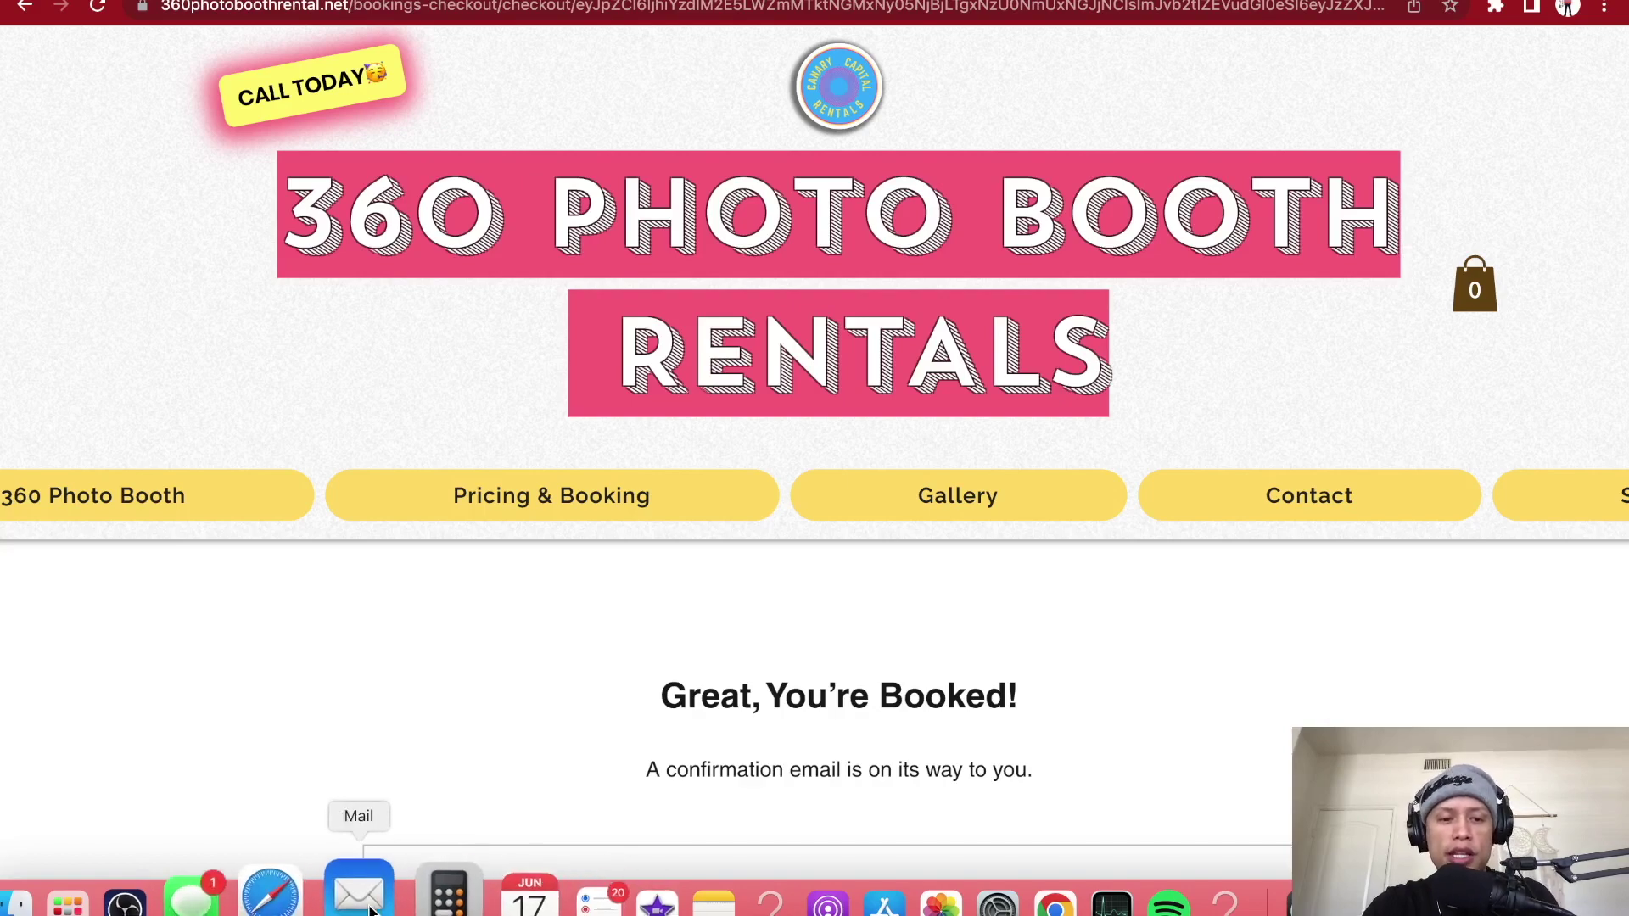
- Read the 11:41 'You got a new booking!' email in the rentals business inbox, then close Mail
left_click(370, 909)
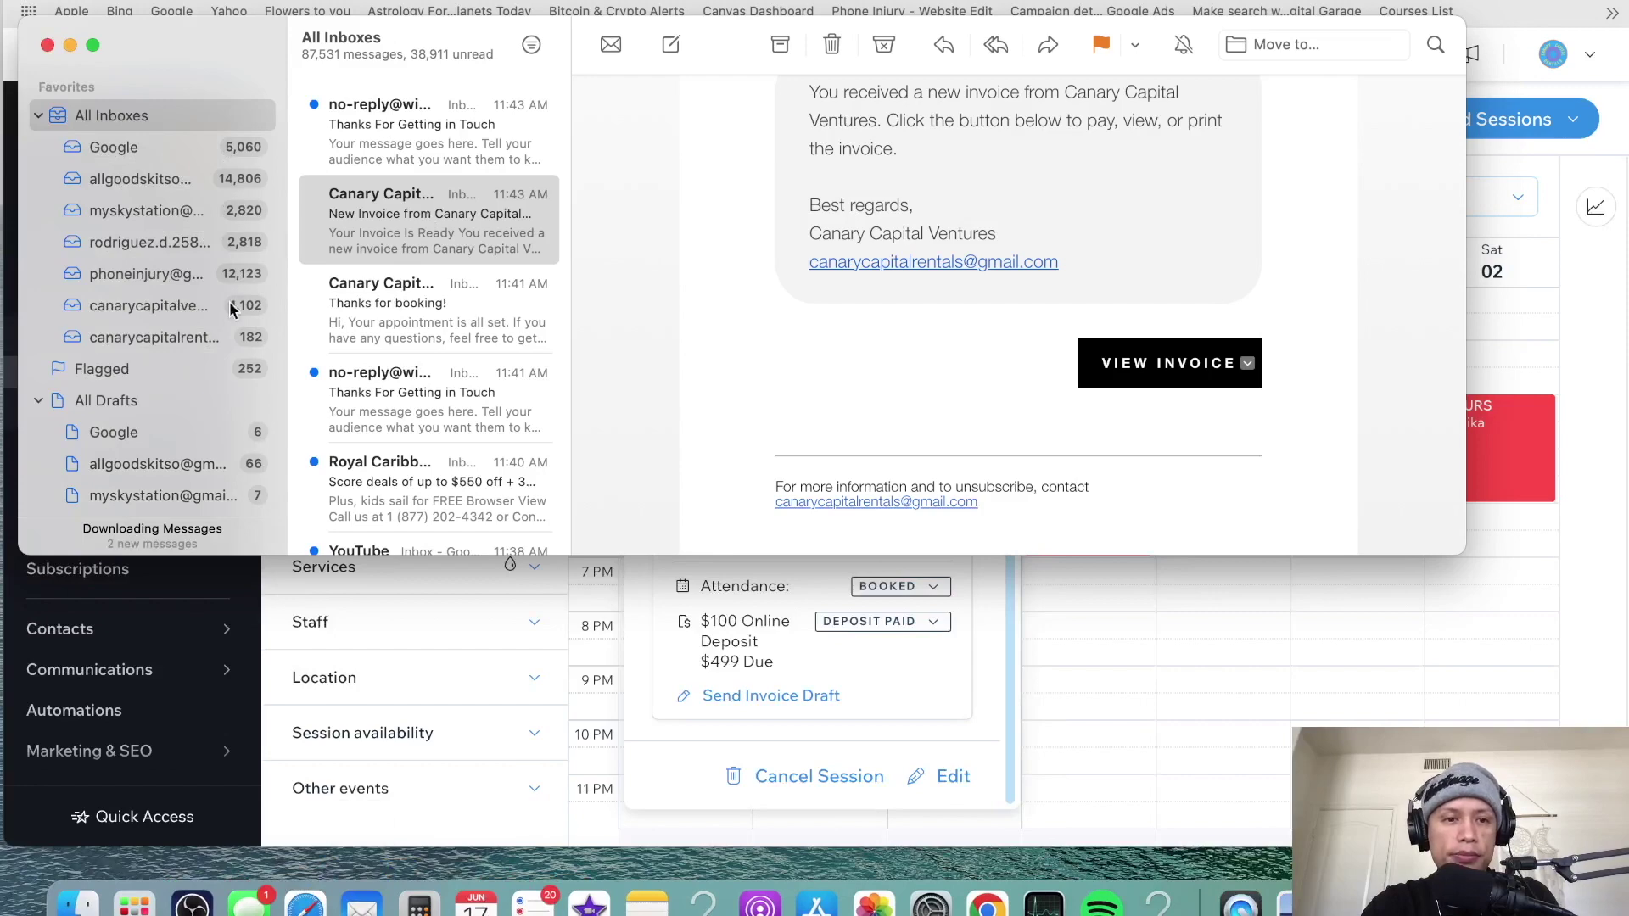
scroll(129, 336, "down", 10)
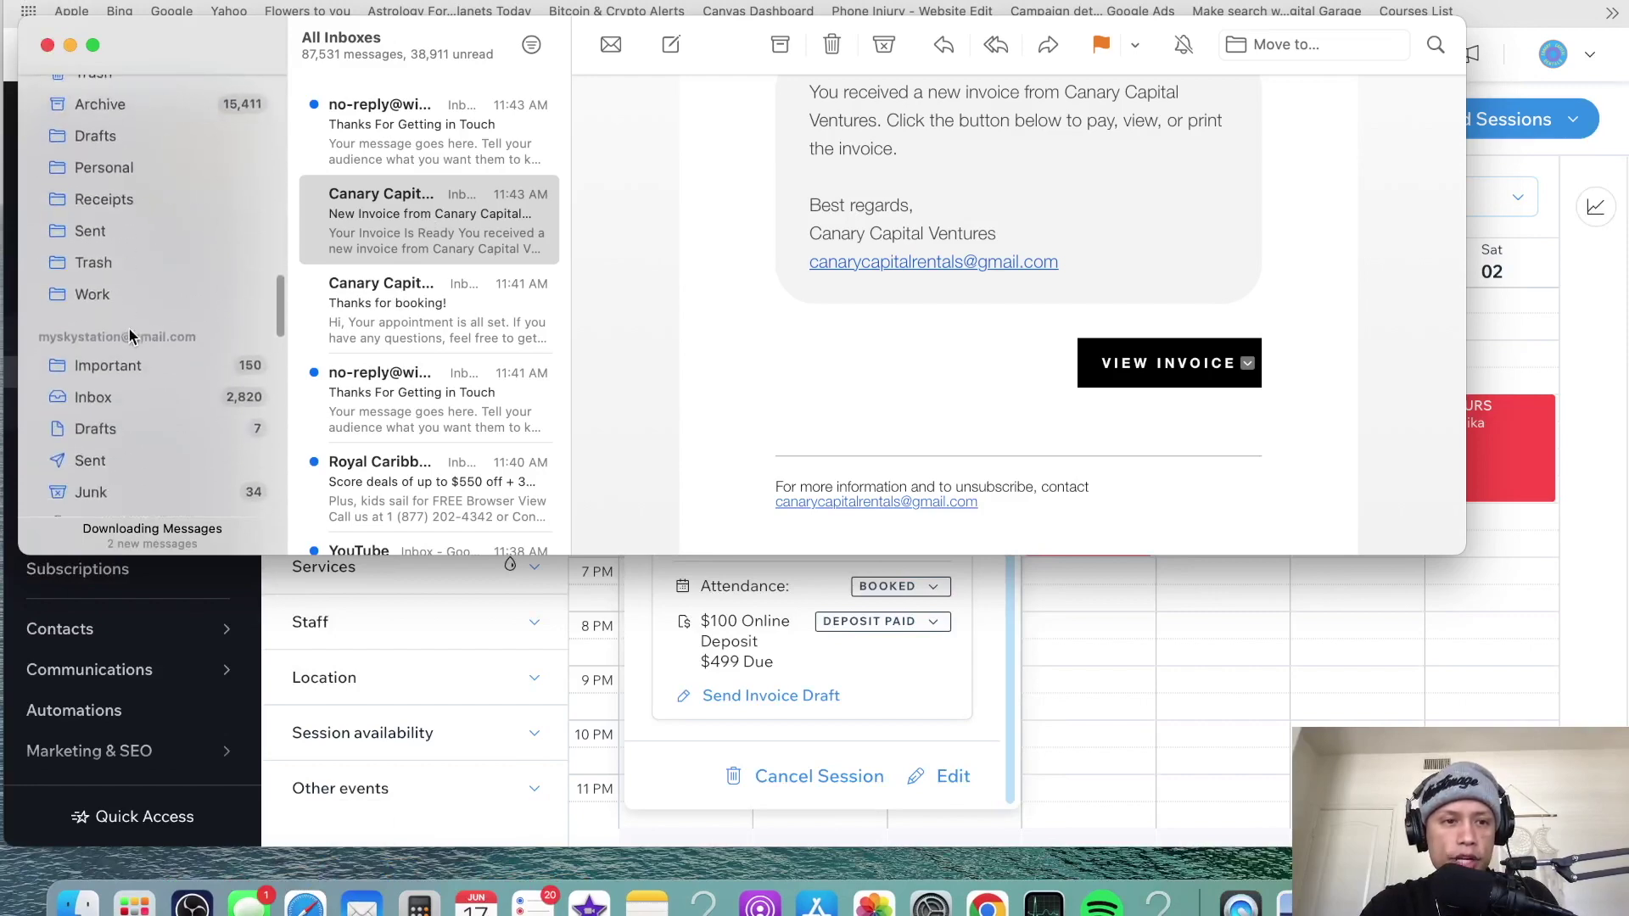
scroll(129, 328, "down", 3)
left_click(107, 327)
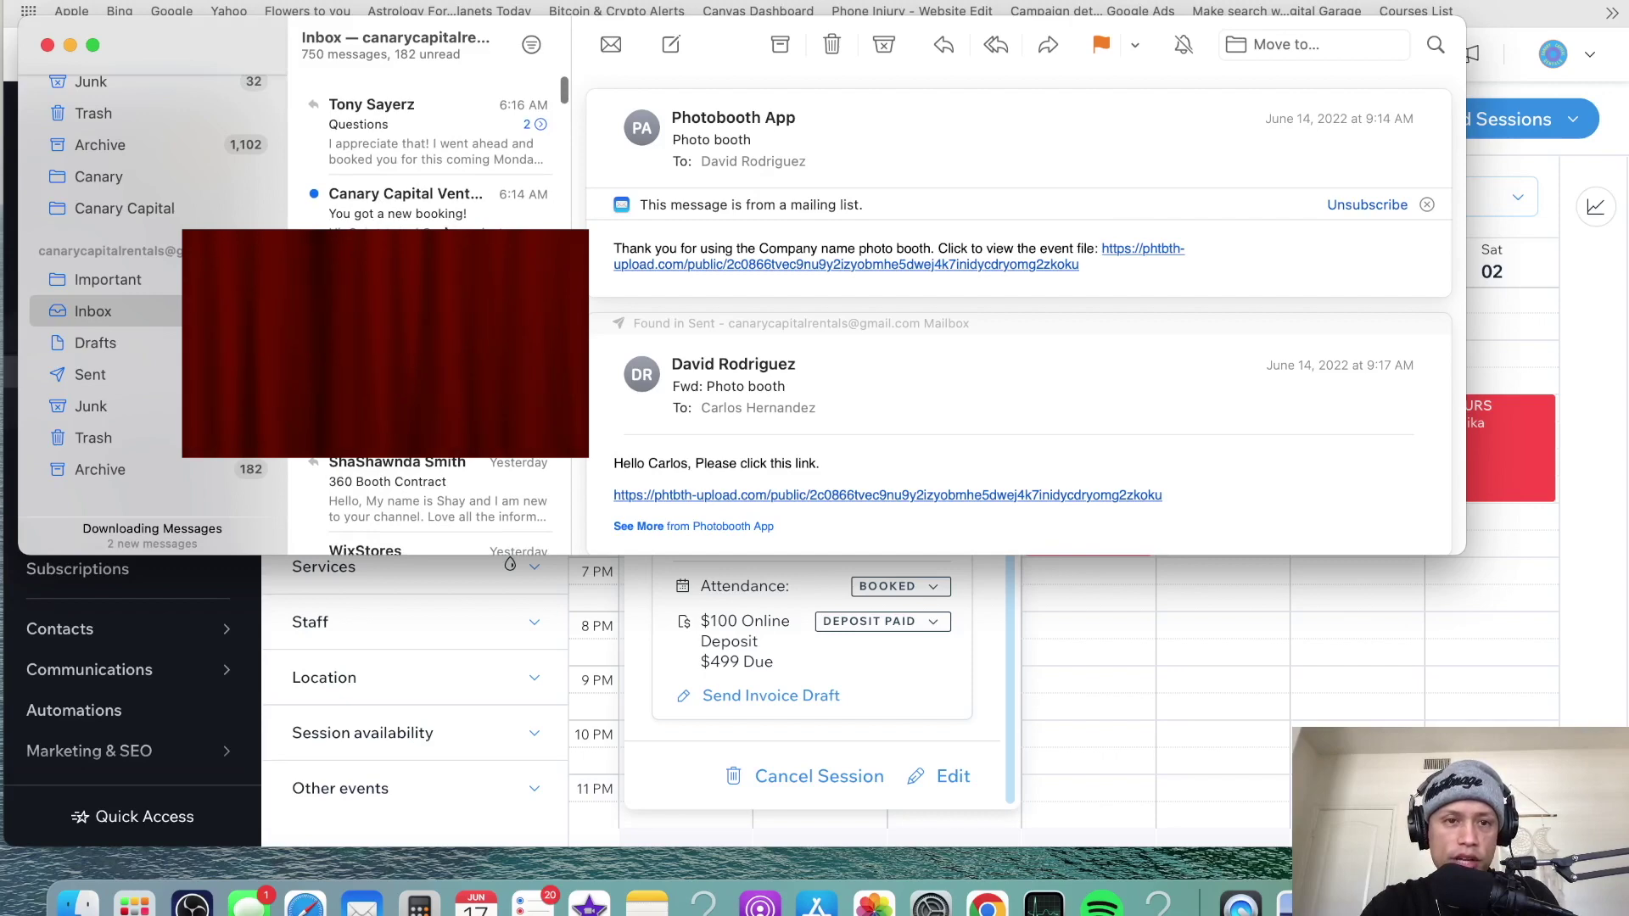
left_click(443, 204)
left_click(427, 151)
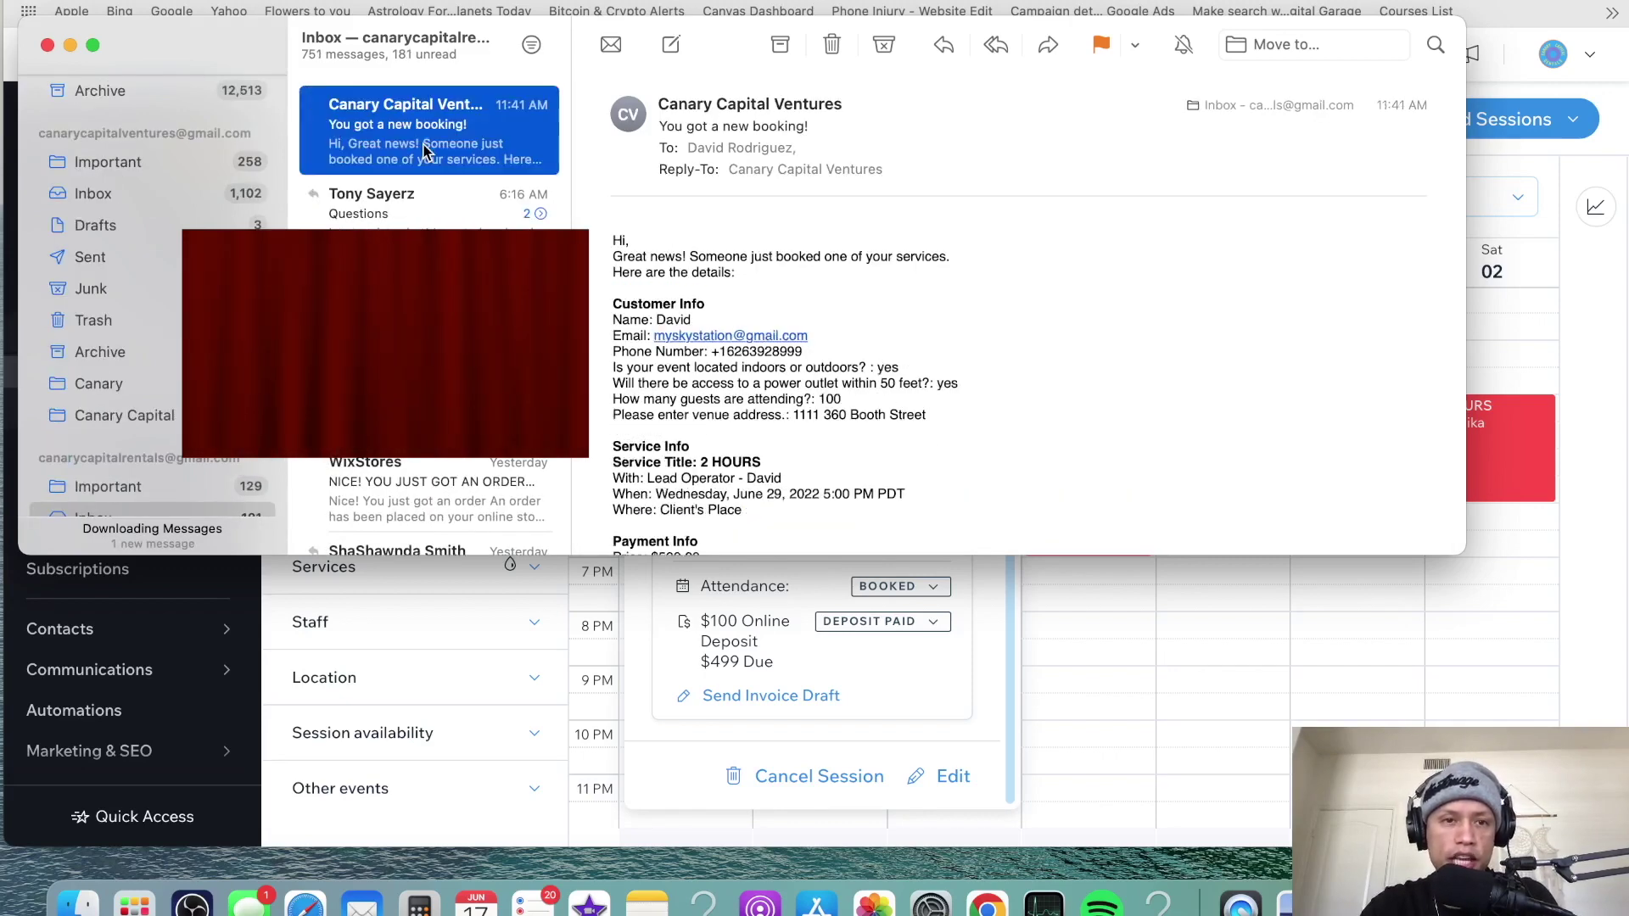
scroll(950, 260, "down", 2)
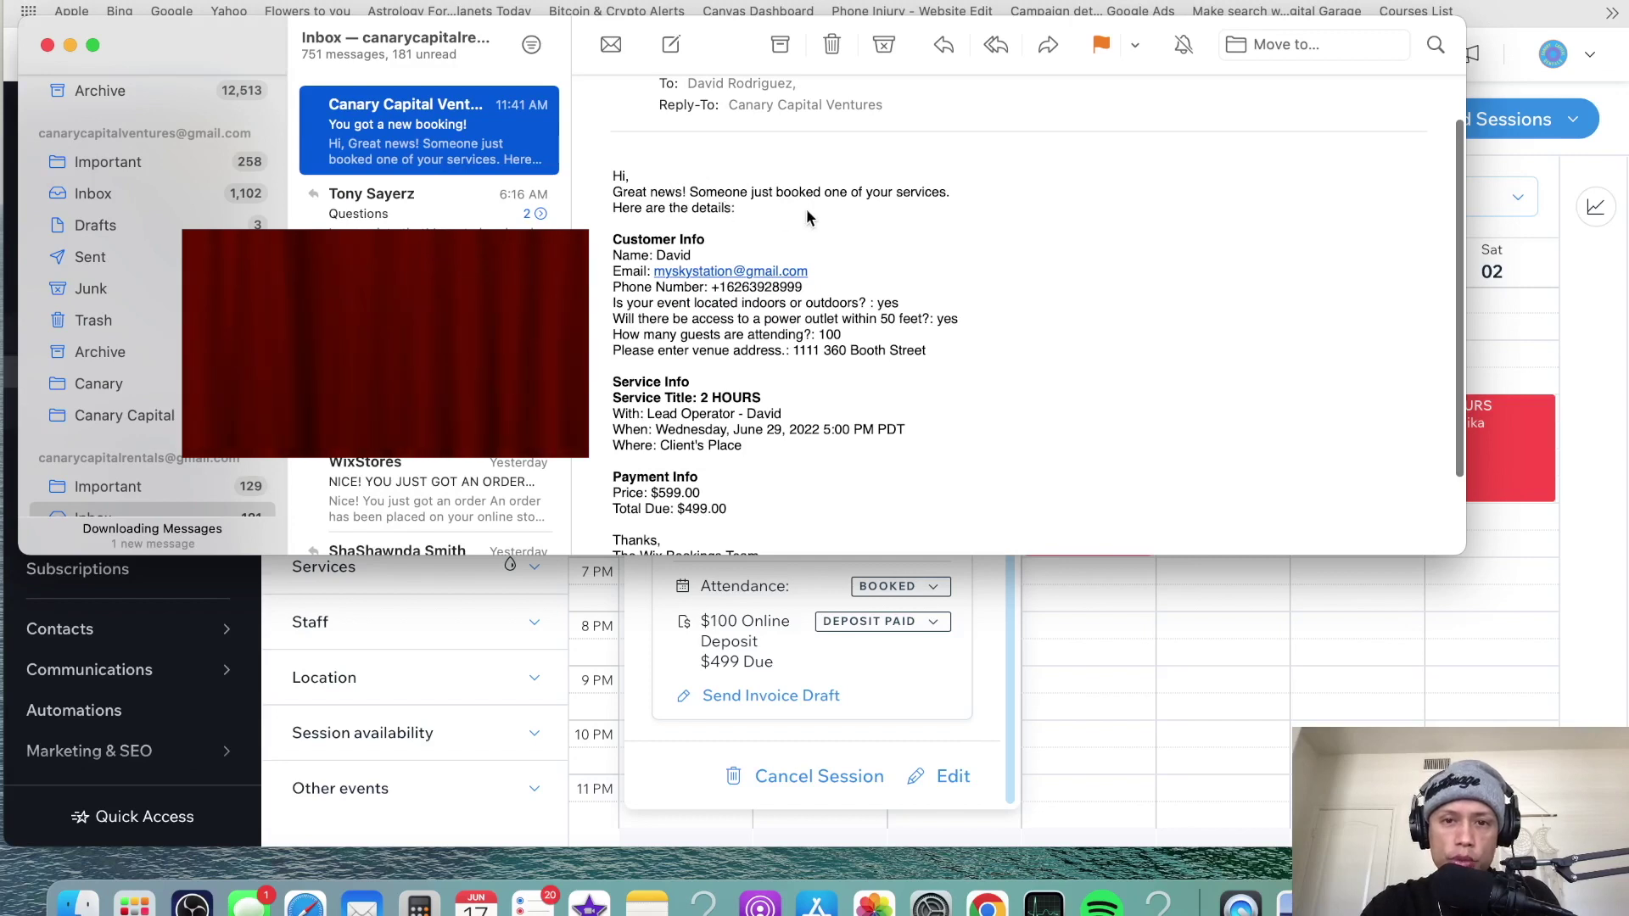
scroll(764, 238, "down", 2)
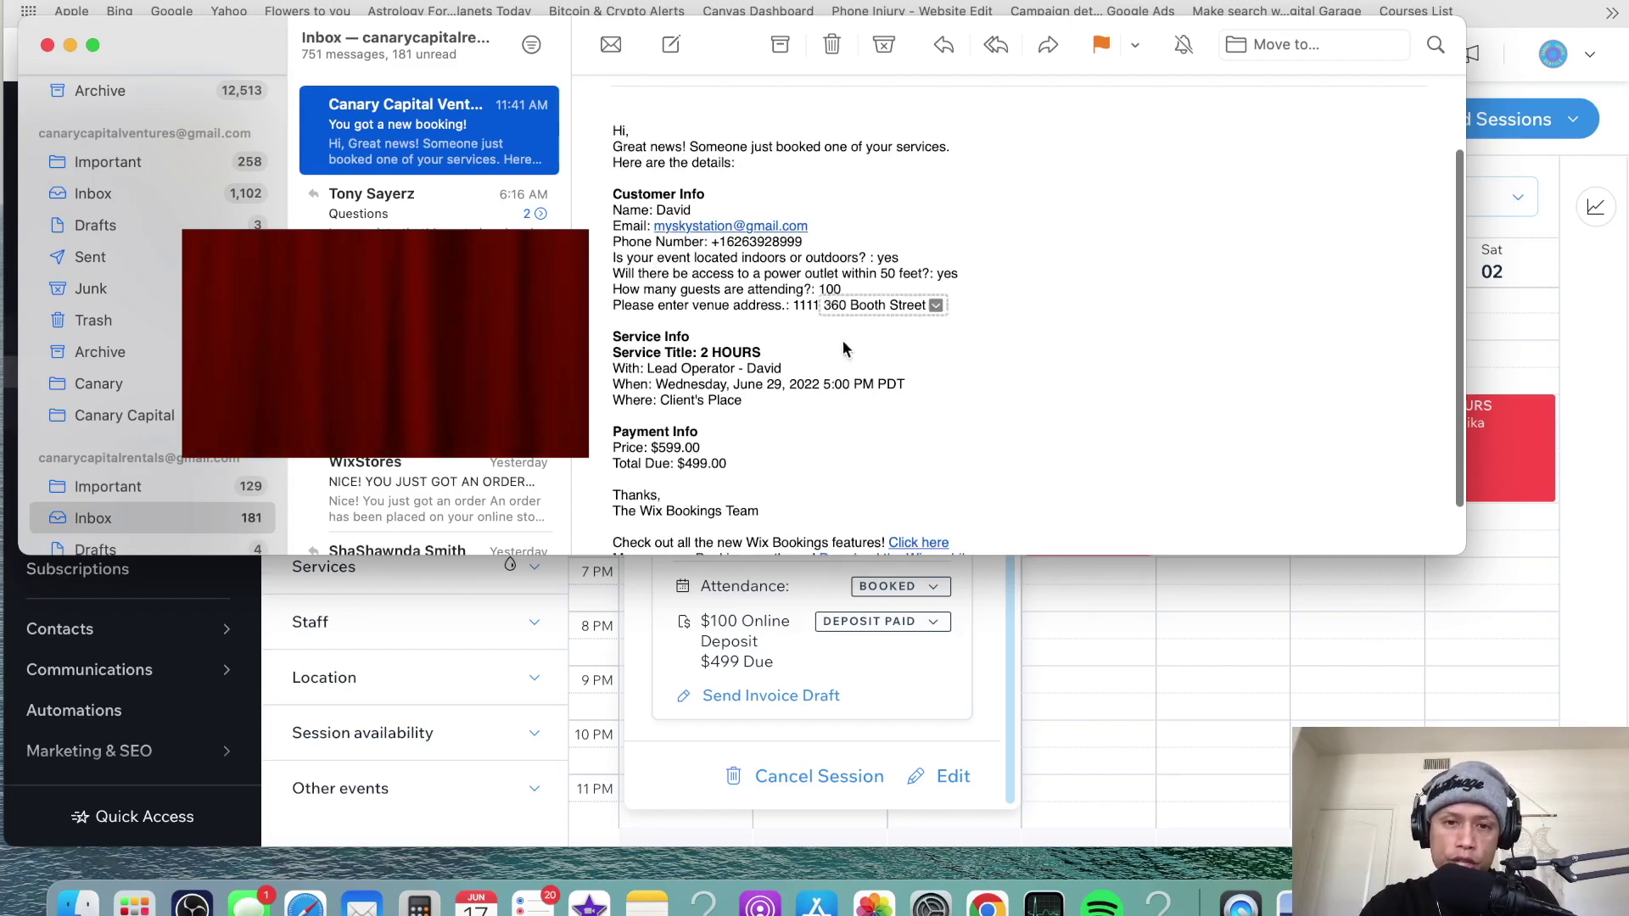
scroll(1006, 323, "down", 3)
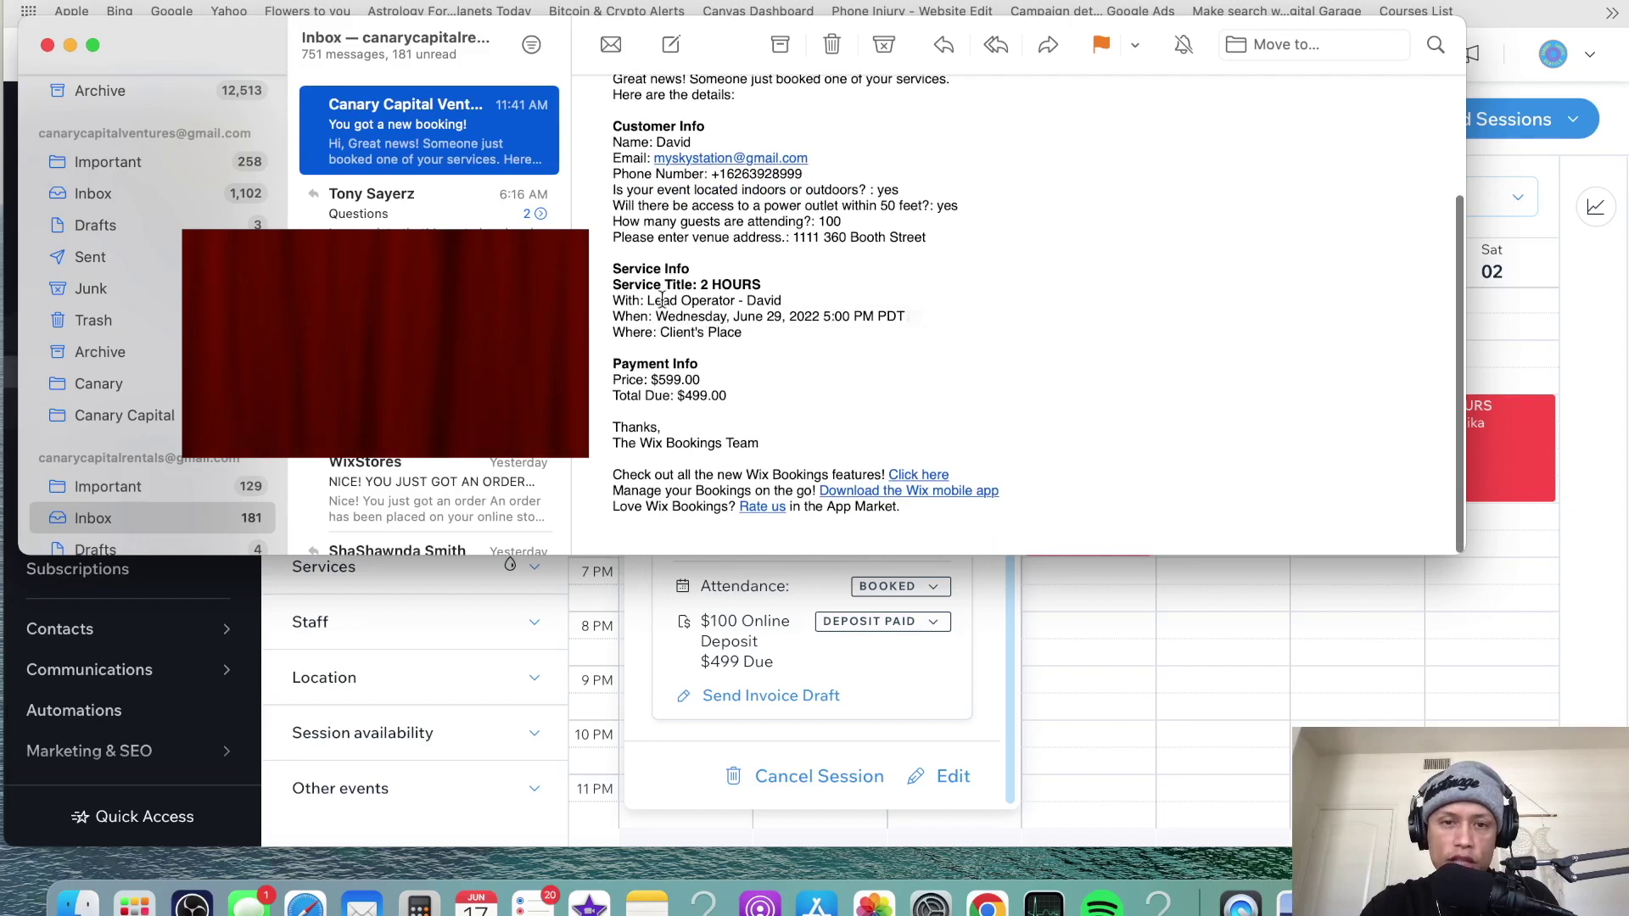
scroll(914, 360, "down", 2)
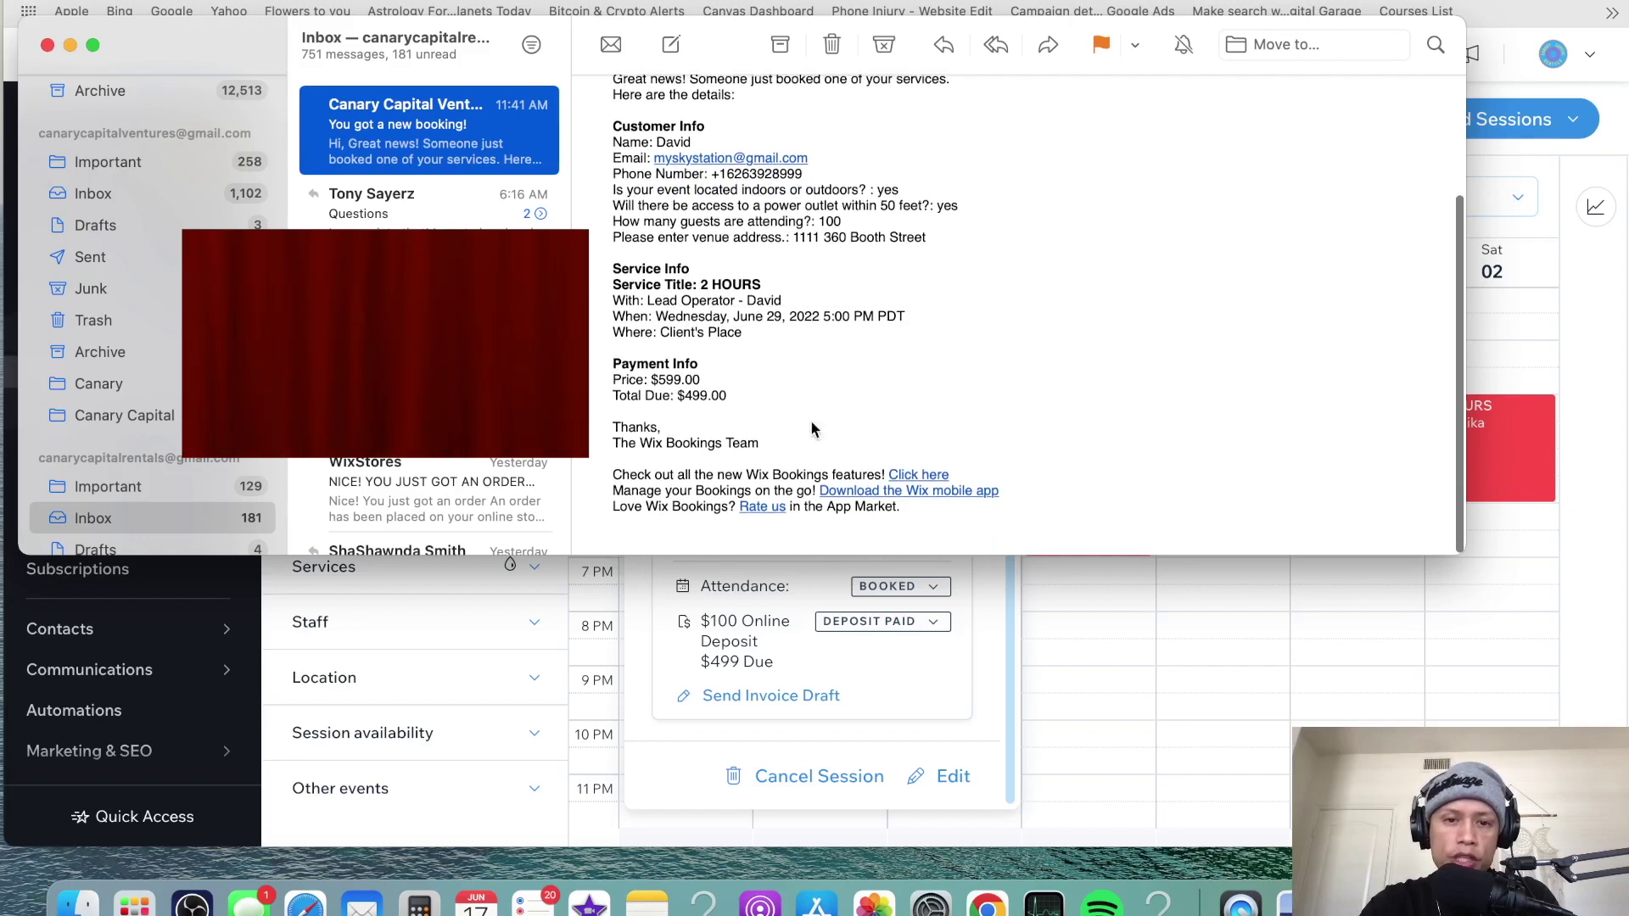
left_click(47, 45)
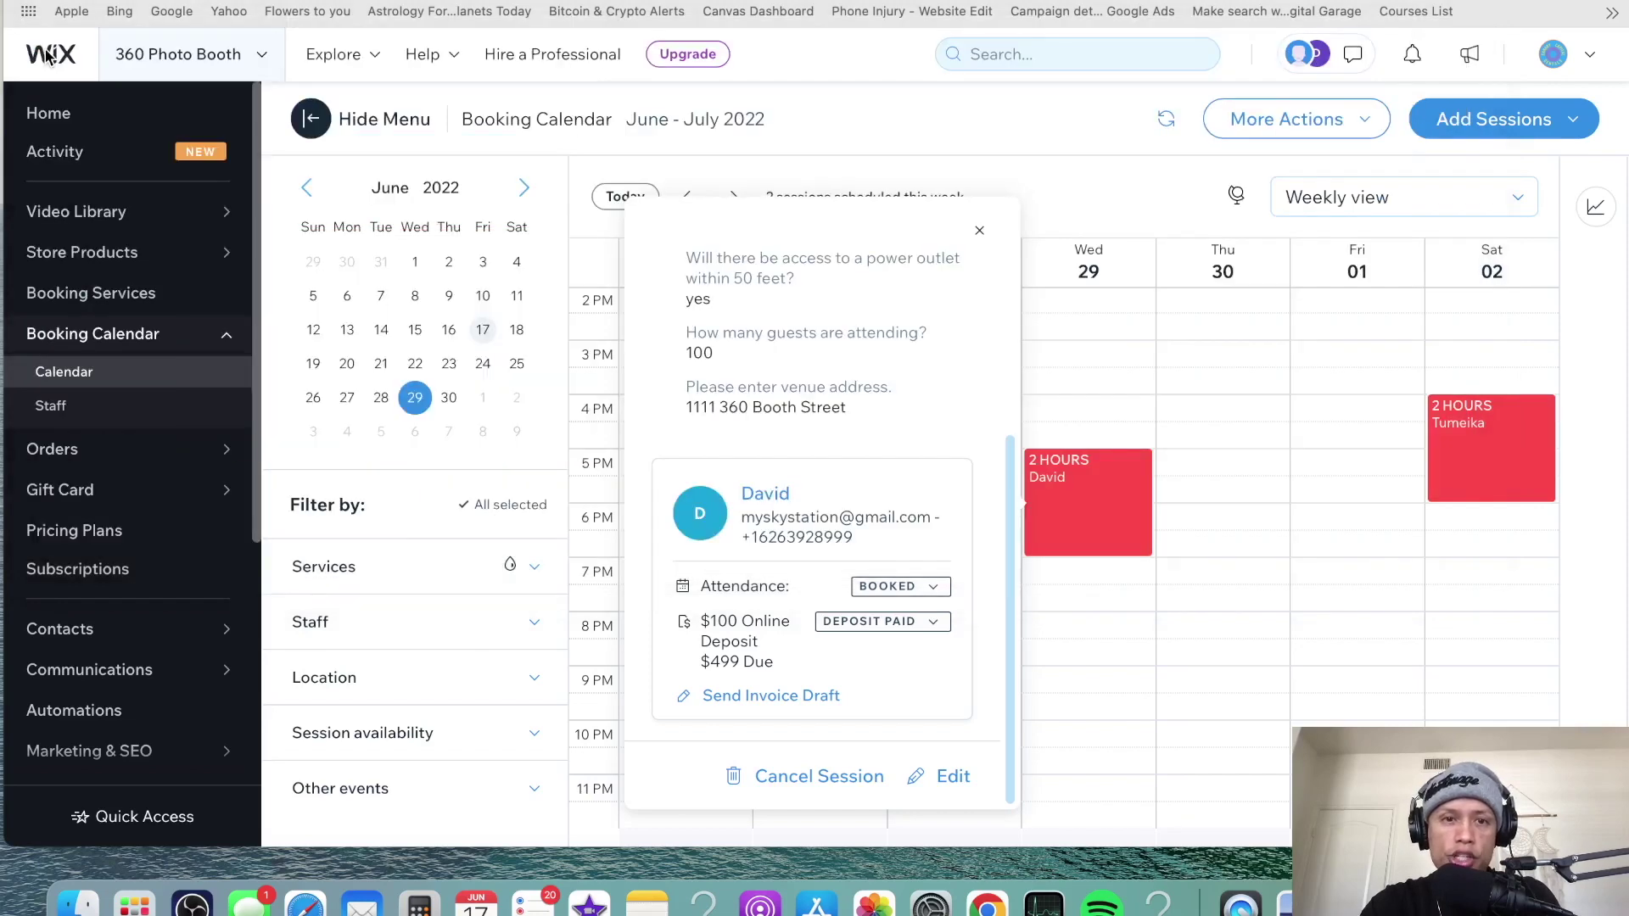
- Close the booking popup and advance the calendar four weeks to July 24–30, 2022
left_click(979, 231)
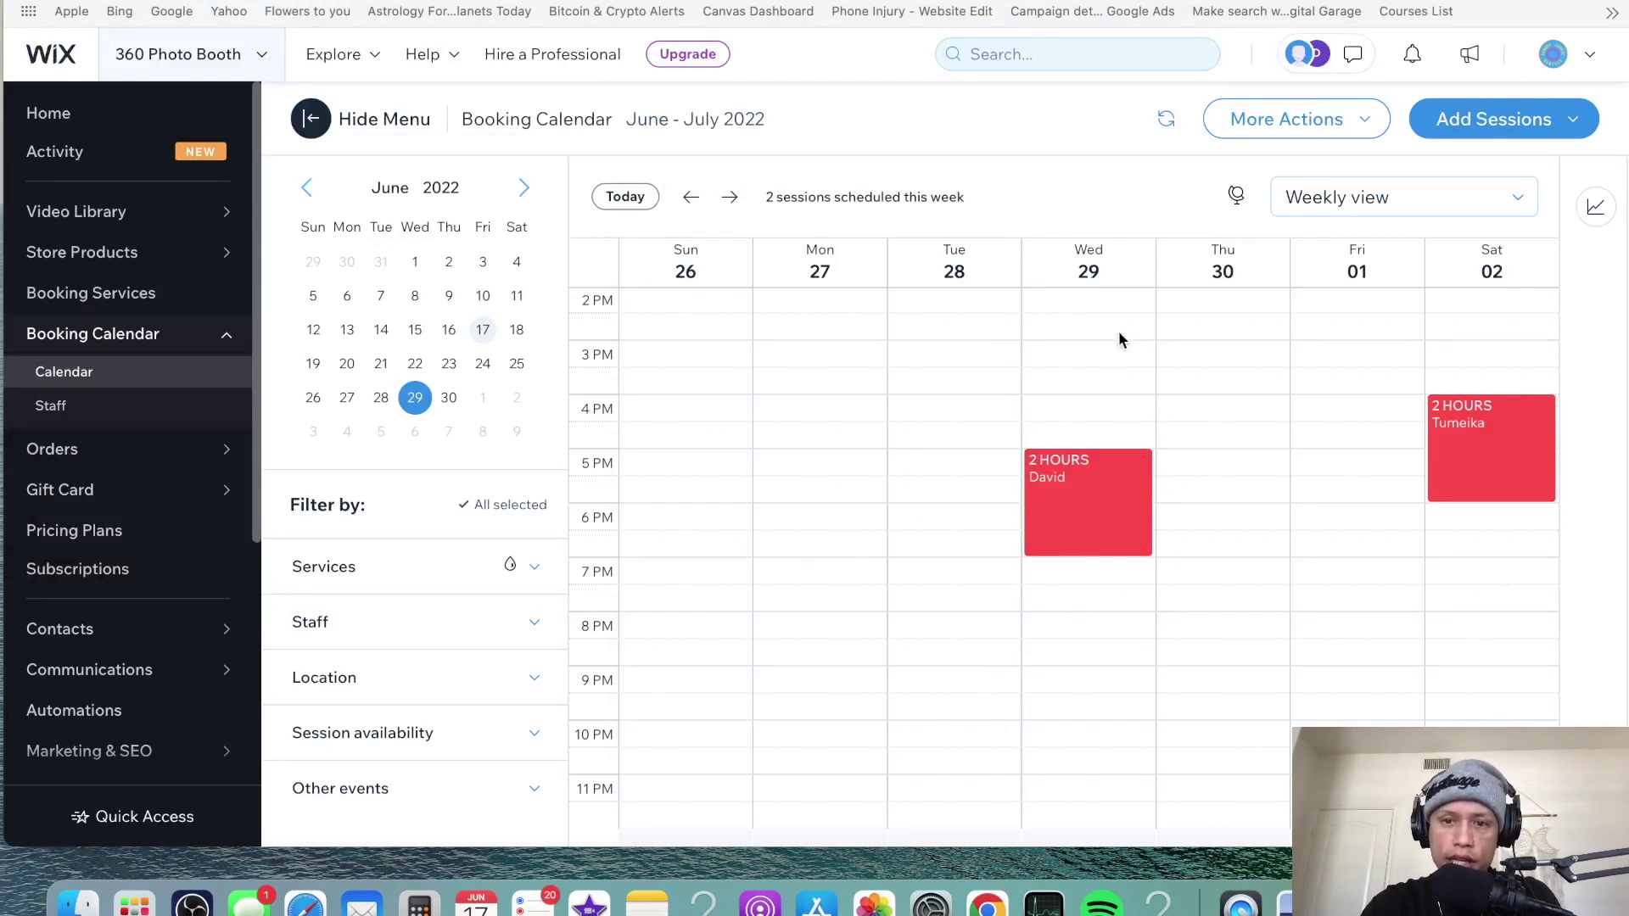
left_click(731, 200)
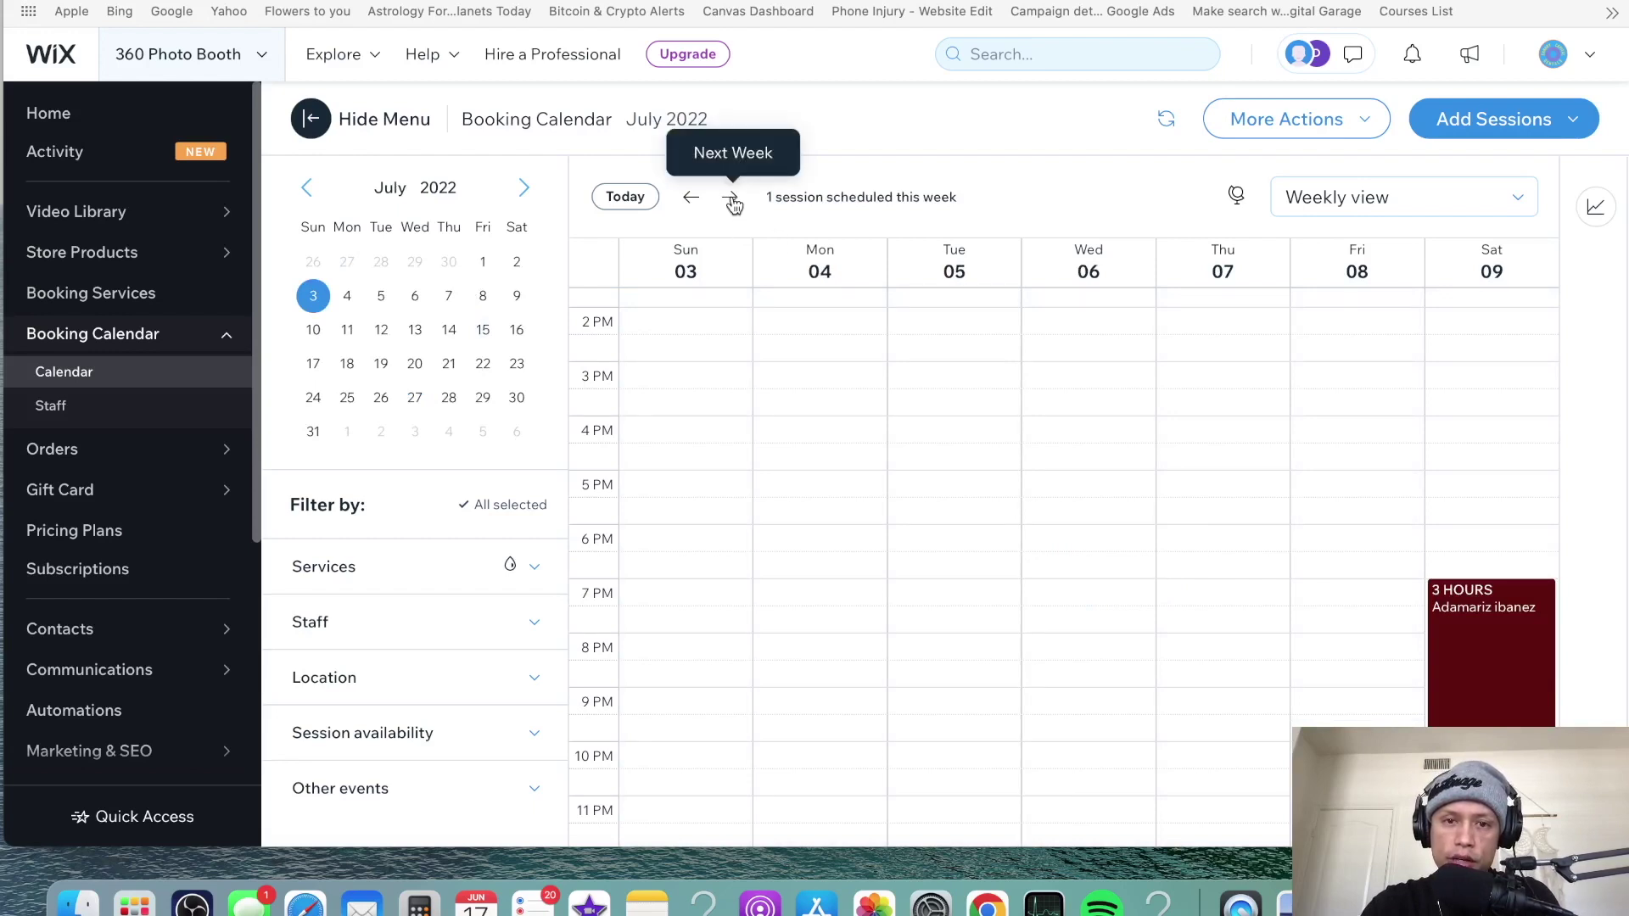
left_click(730, 197)
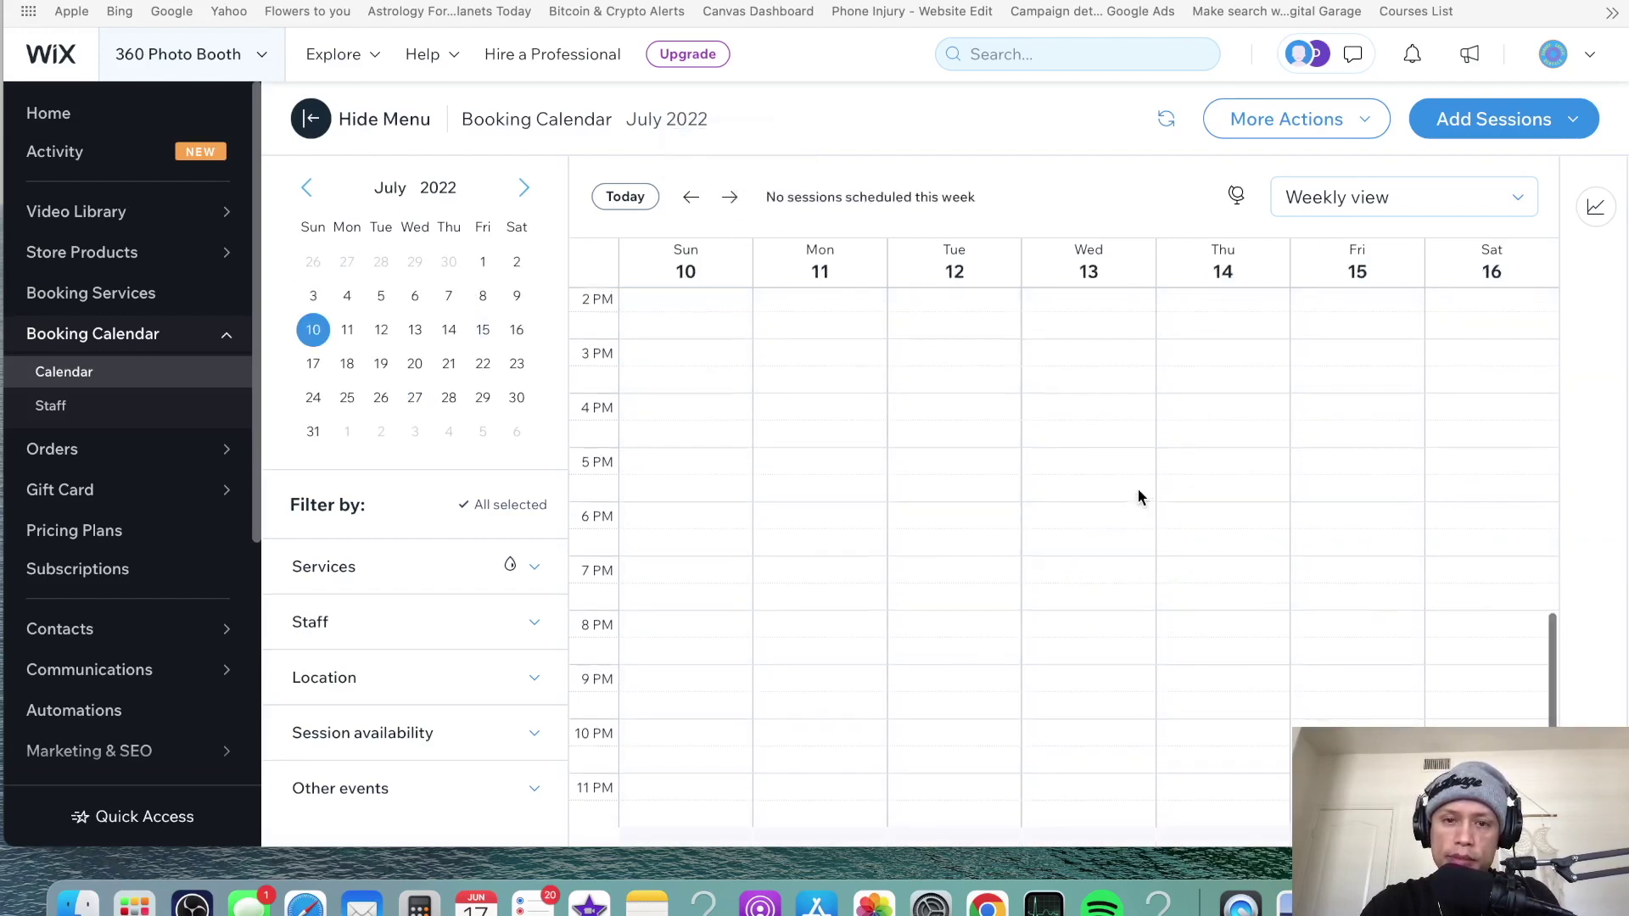
left_click(730, 198)
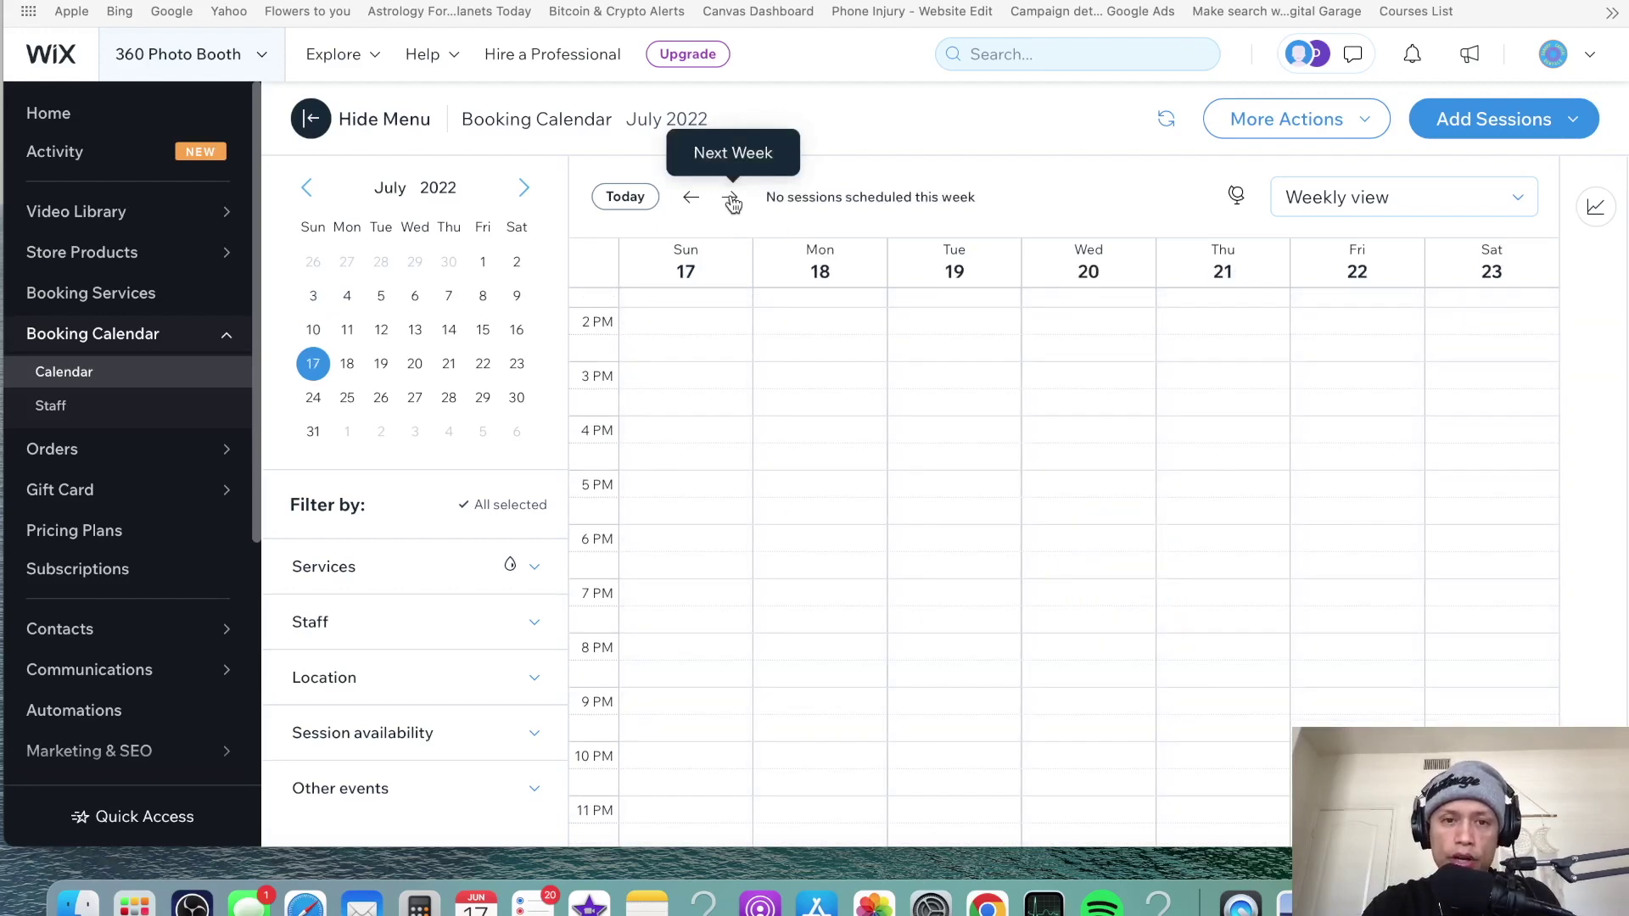
left_click(730, 198)
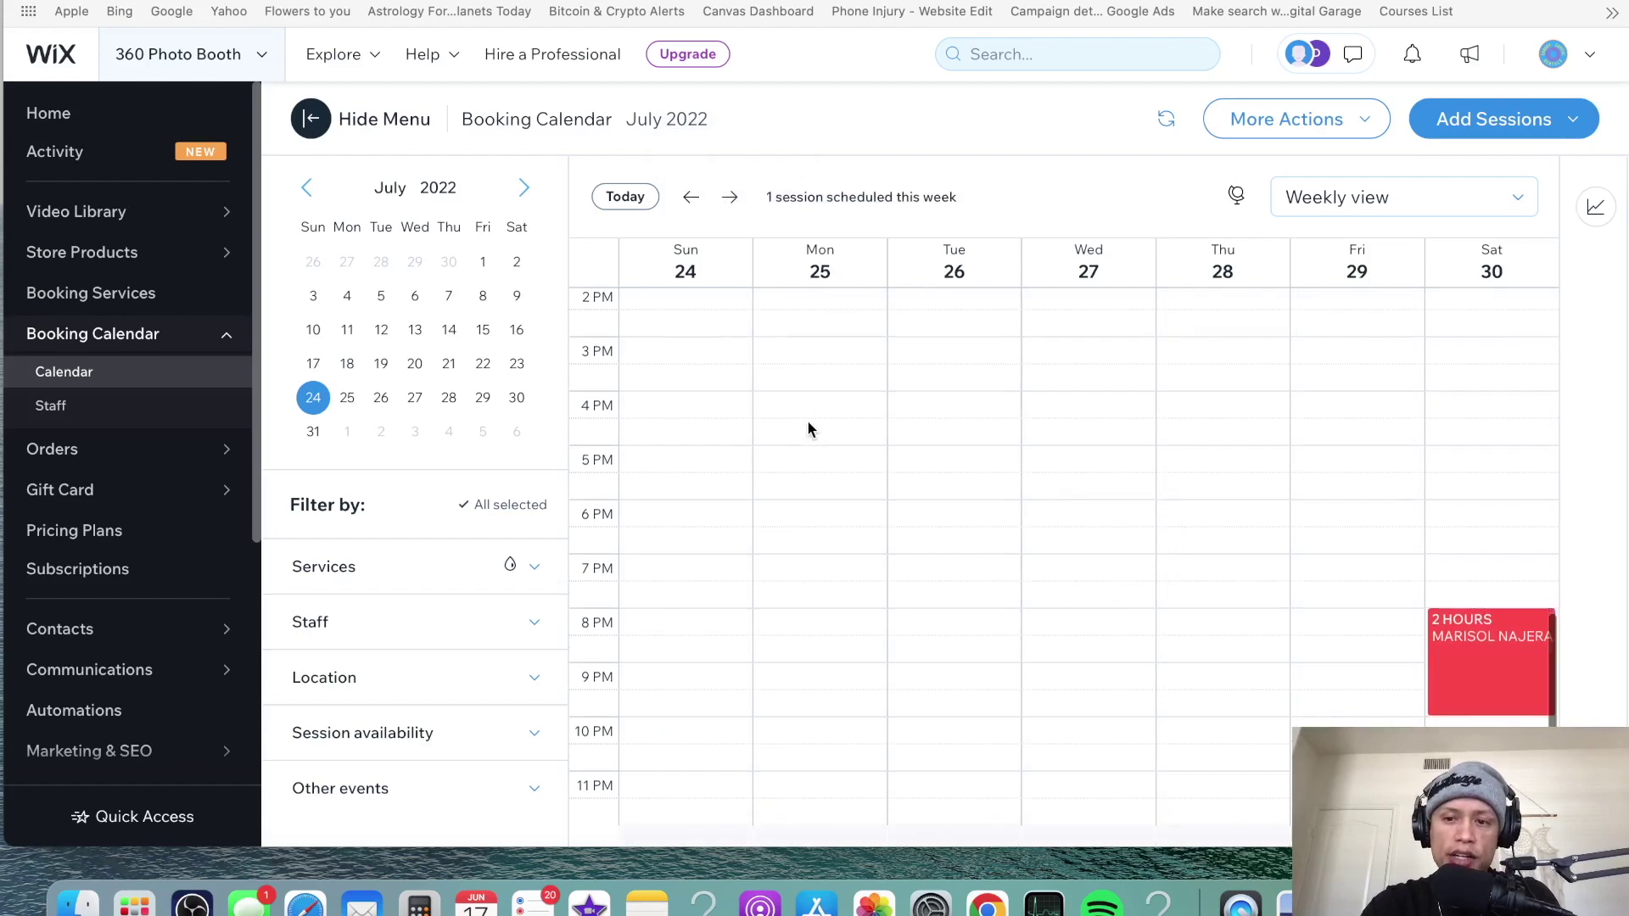
scroll(1107, 455, "up", 1)
scroll(1353, 484, "down", 1)
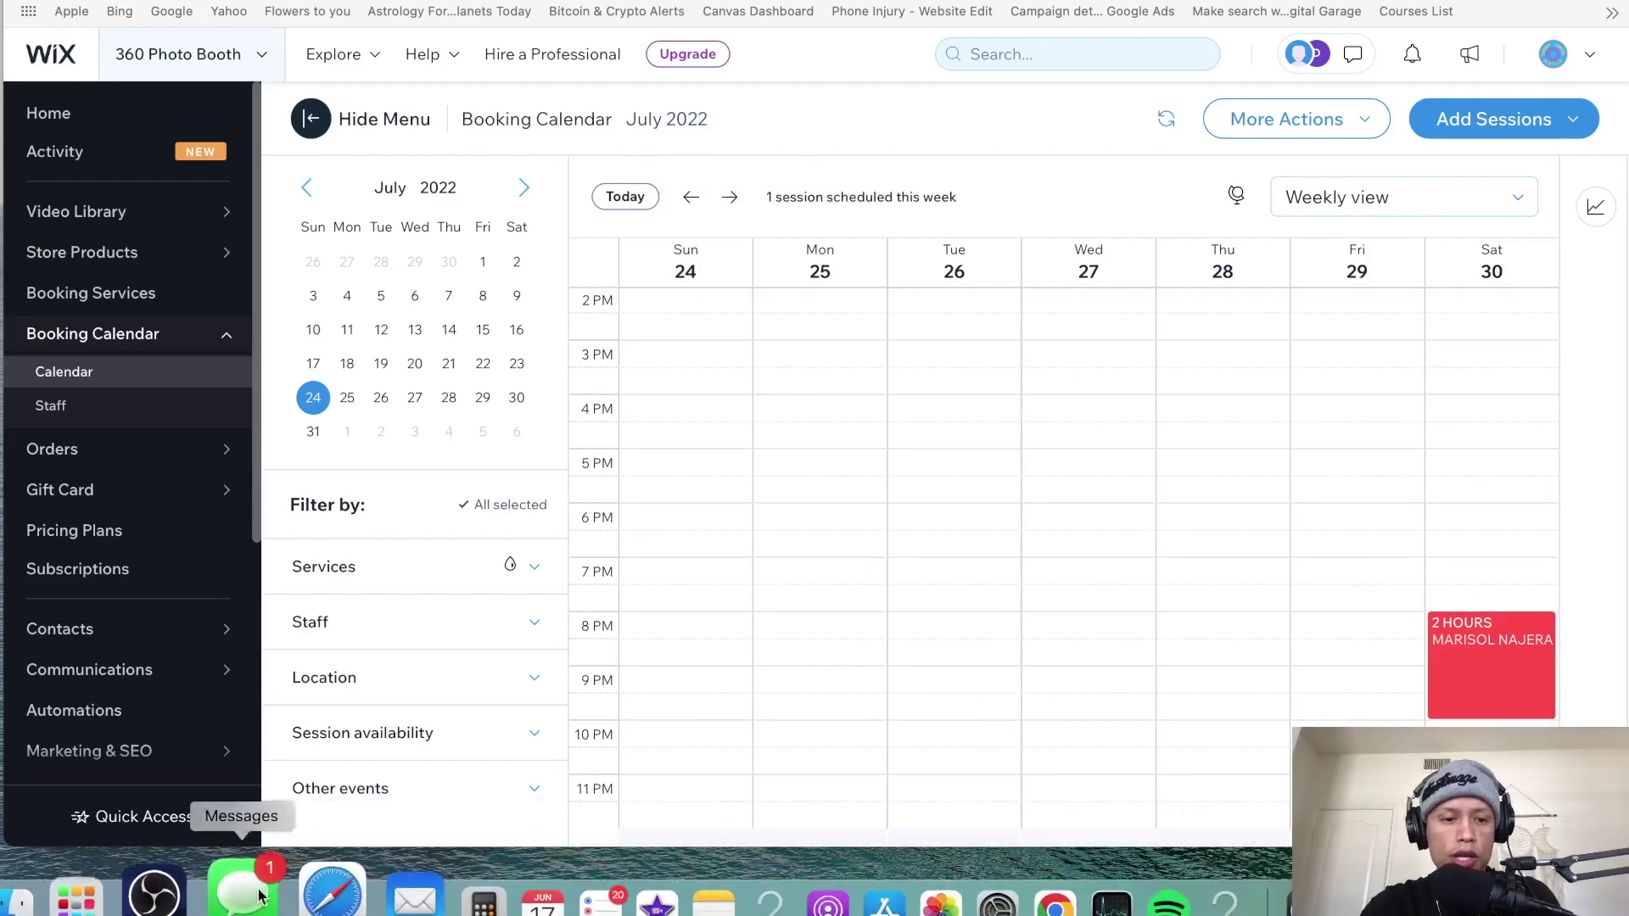
left_click(182, 895)
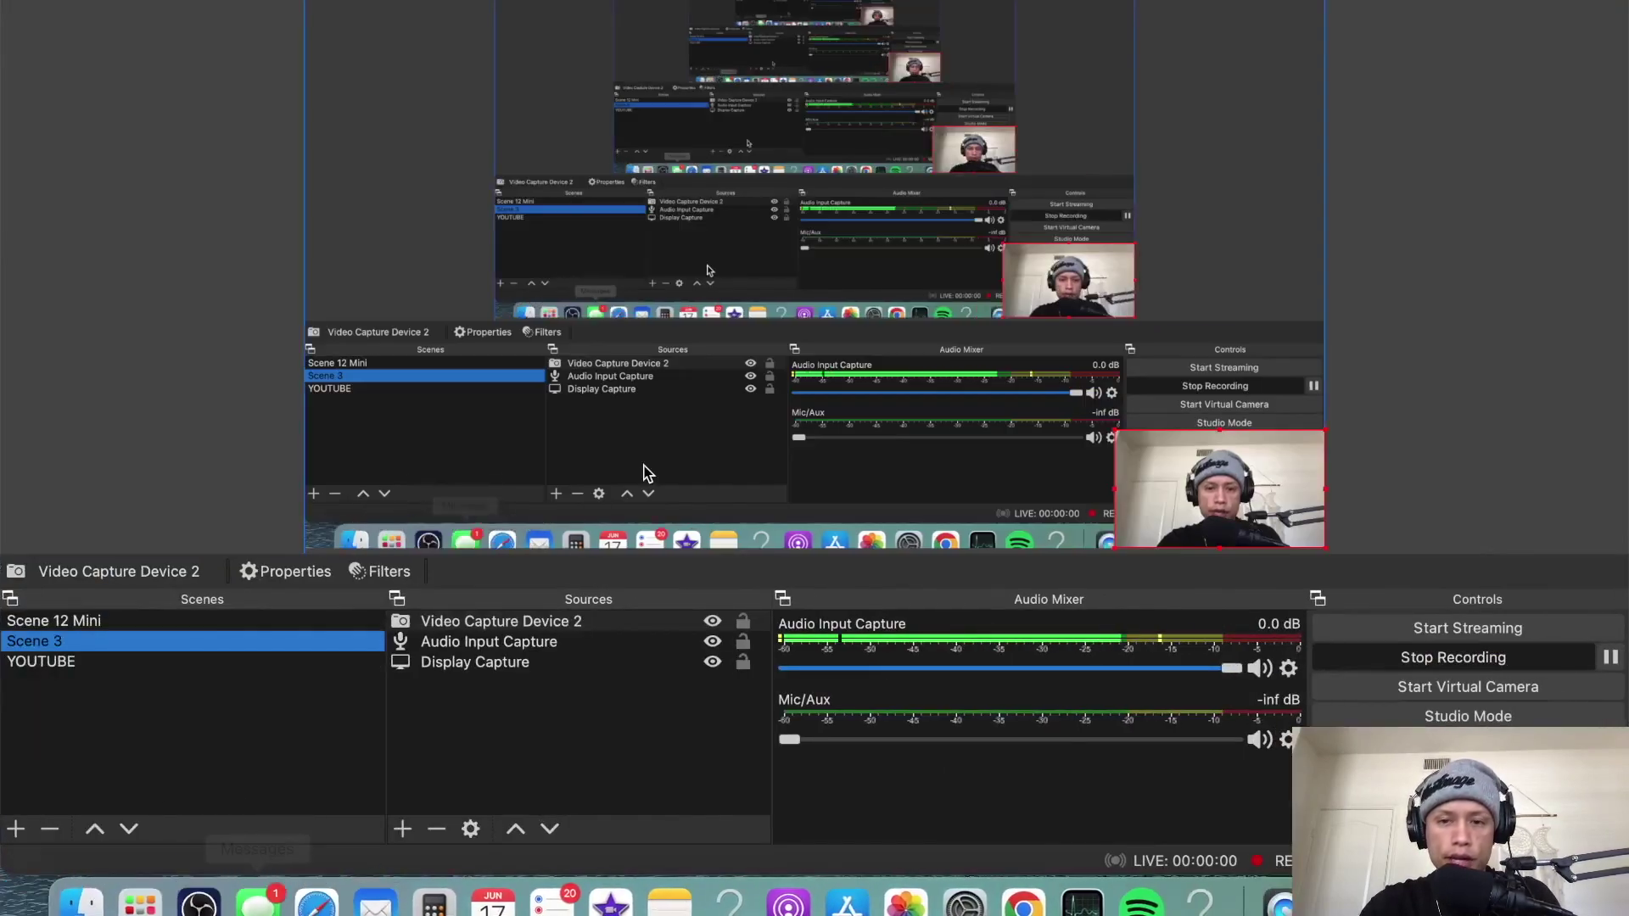
- Resize Video Capture Device 2 so the webcam fills most of the Scene 3 canvas
left_click(1103, 458)
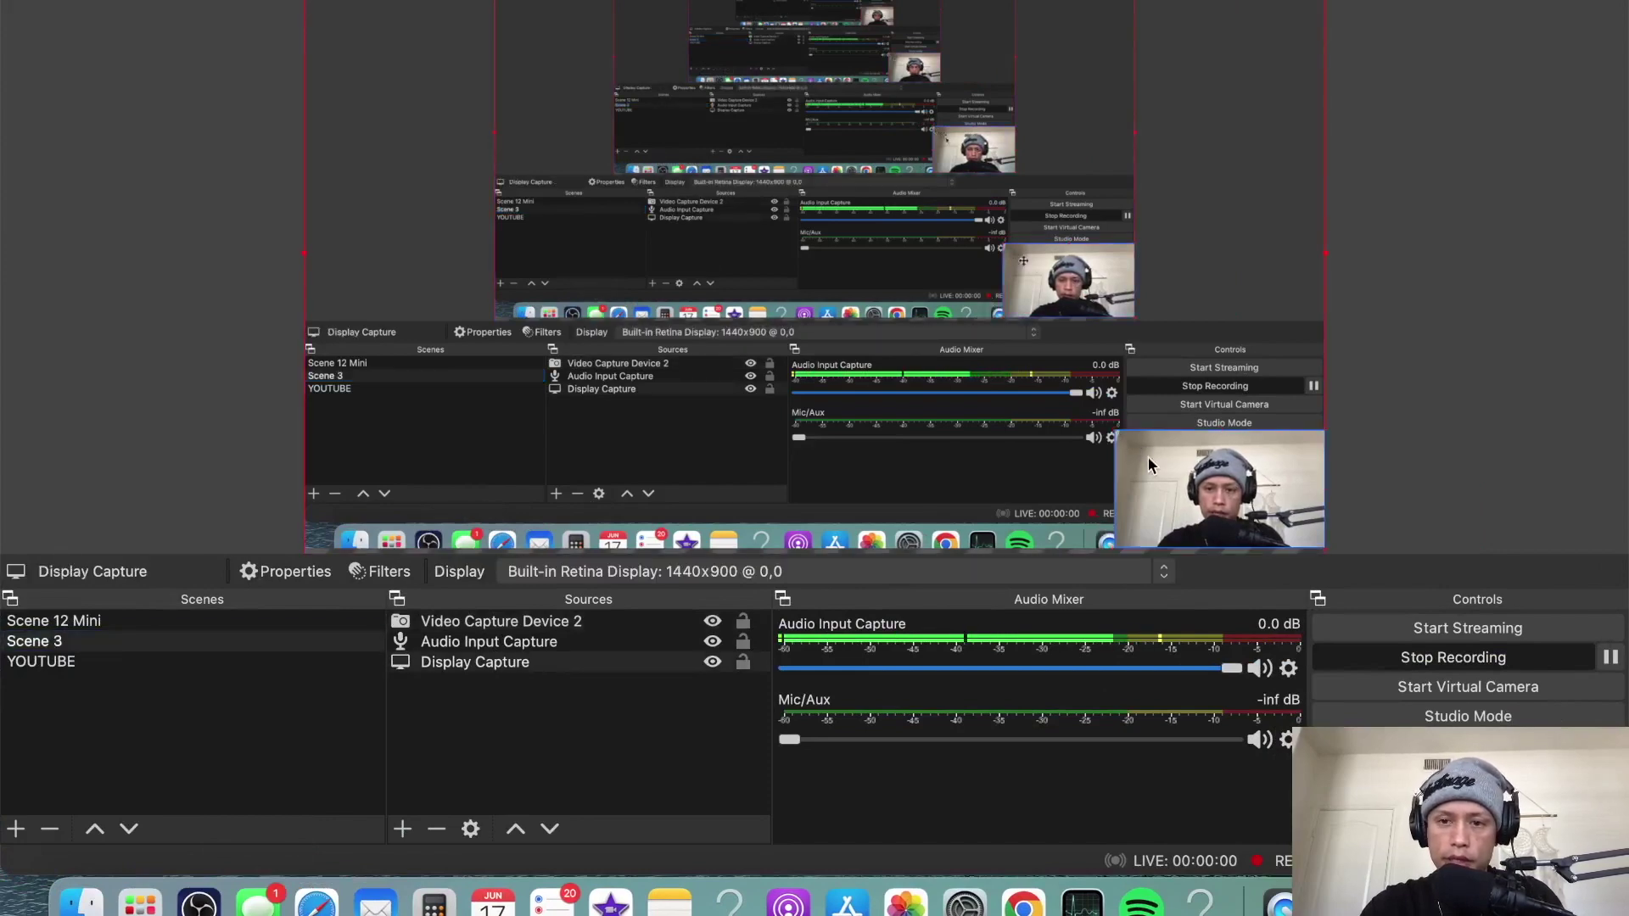
left_click(1123, 442)
left_click_drag(1108, 427, 450, 56)
left_click_drag(886, 302, 842, 250)
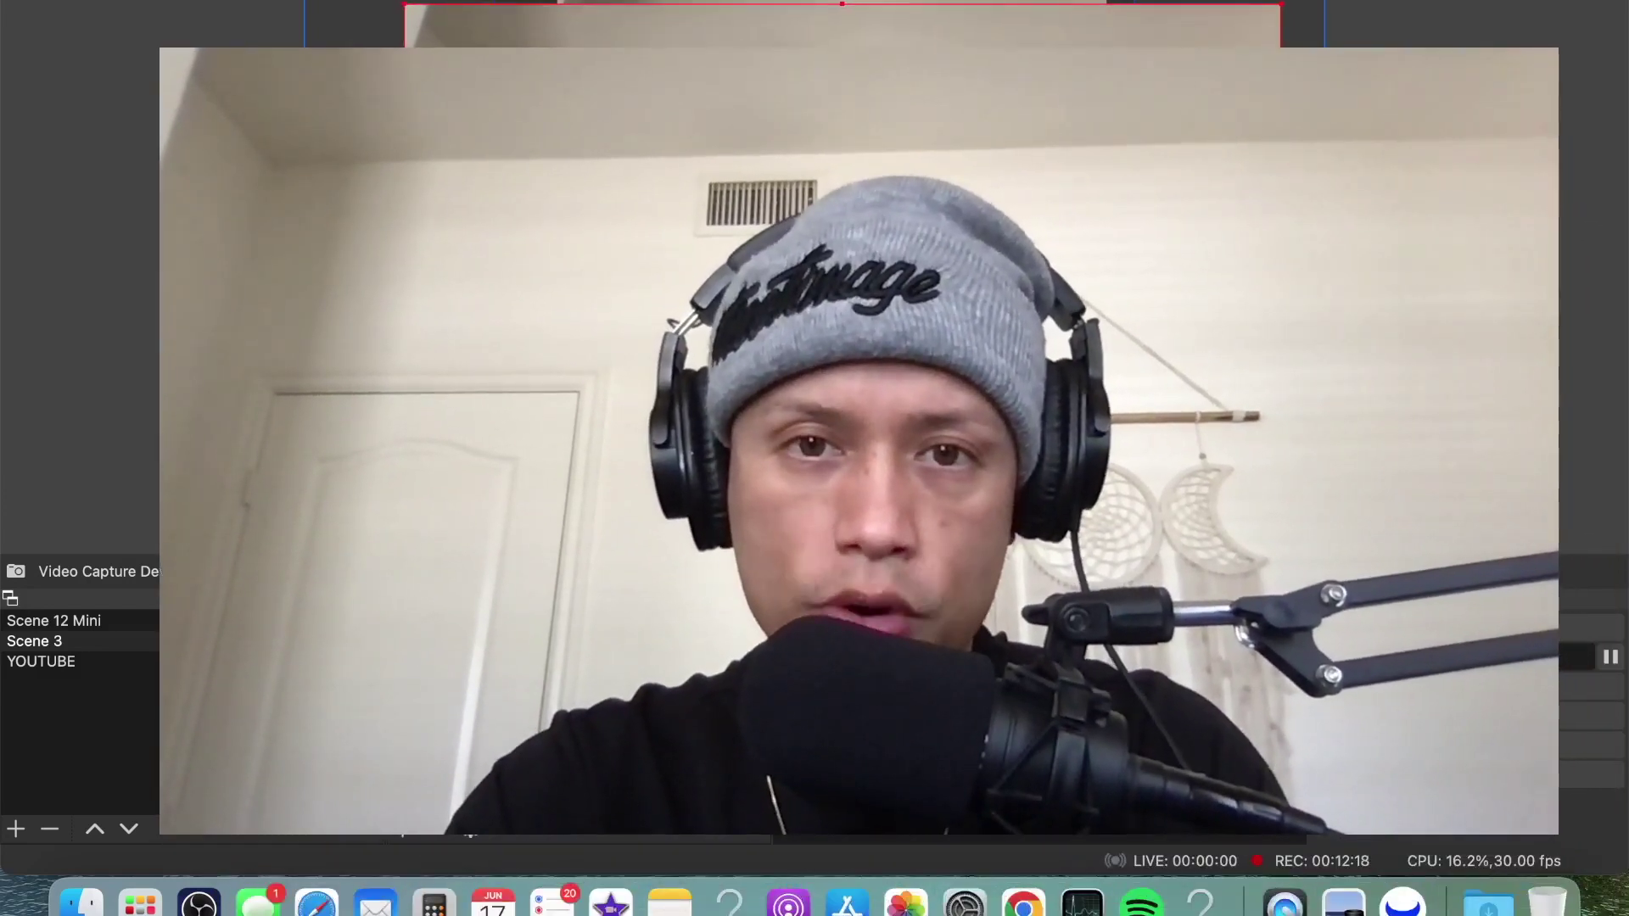
left_click_drag(402, 4, 374, 0)
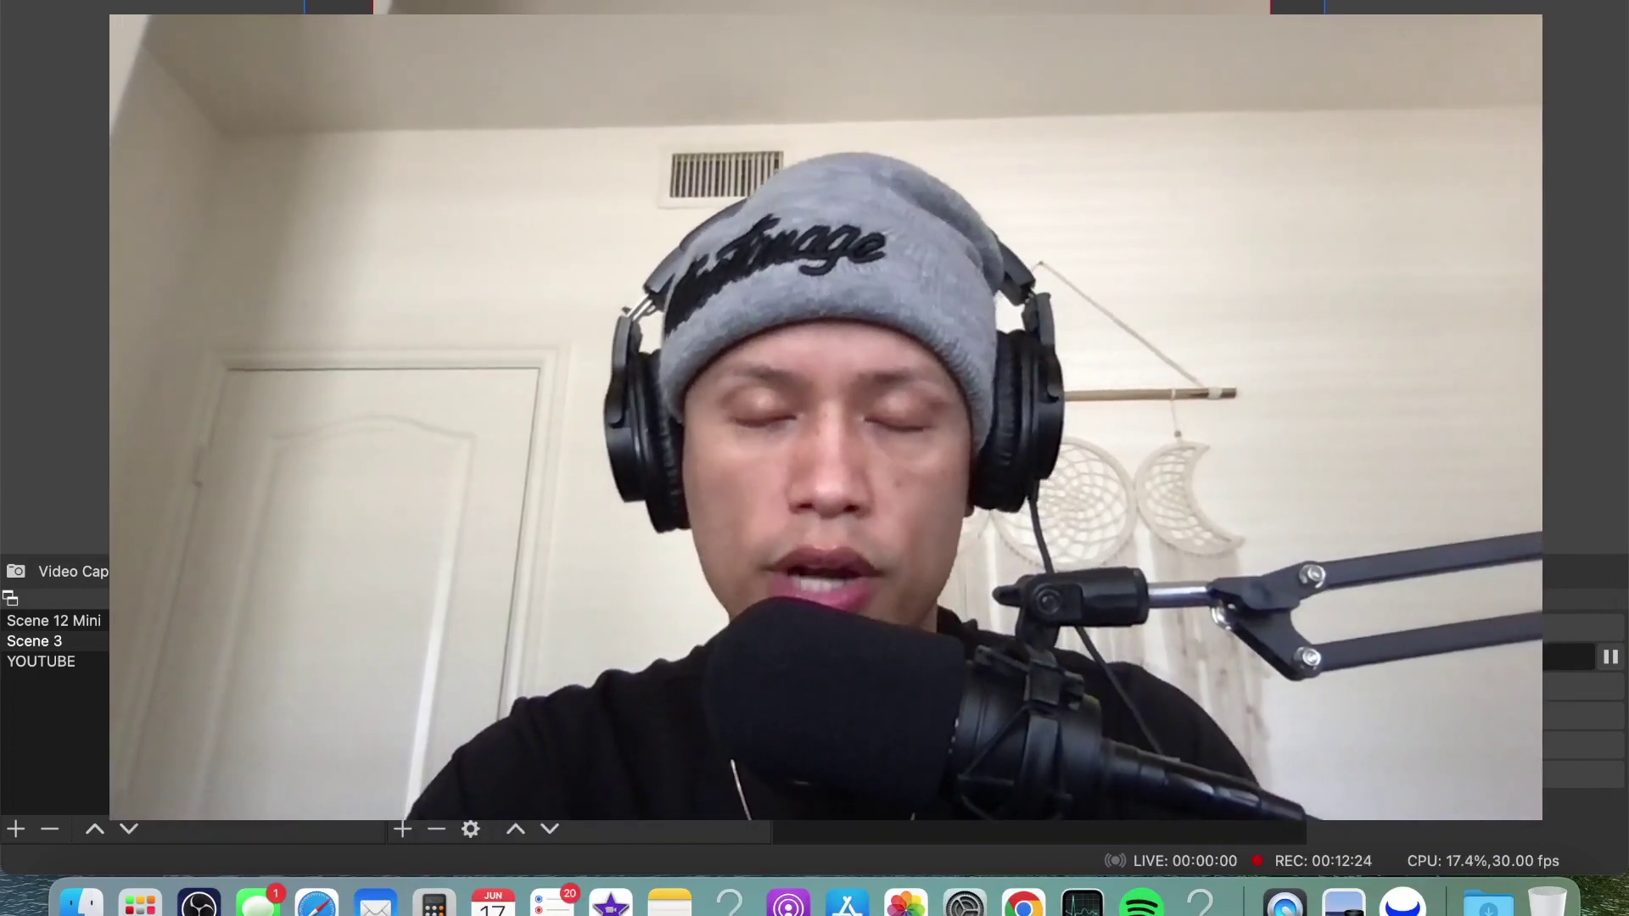